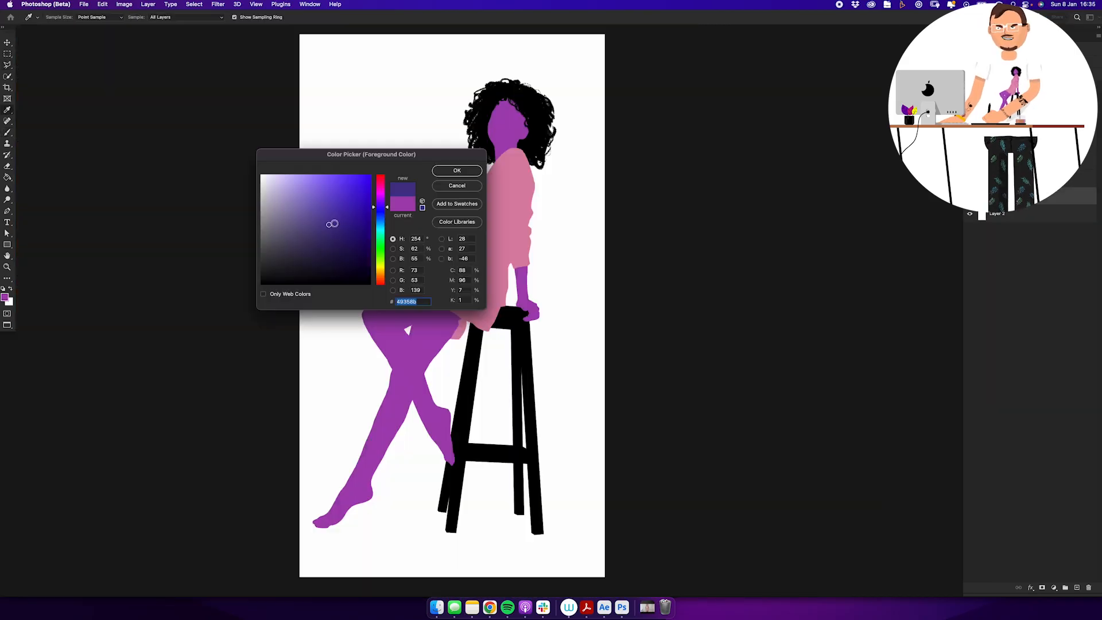
left_click(23, 114)
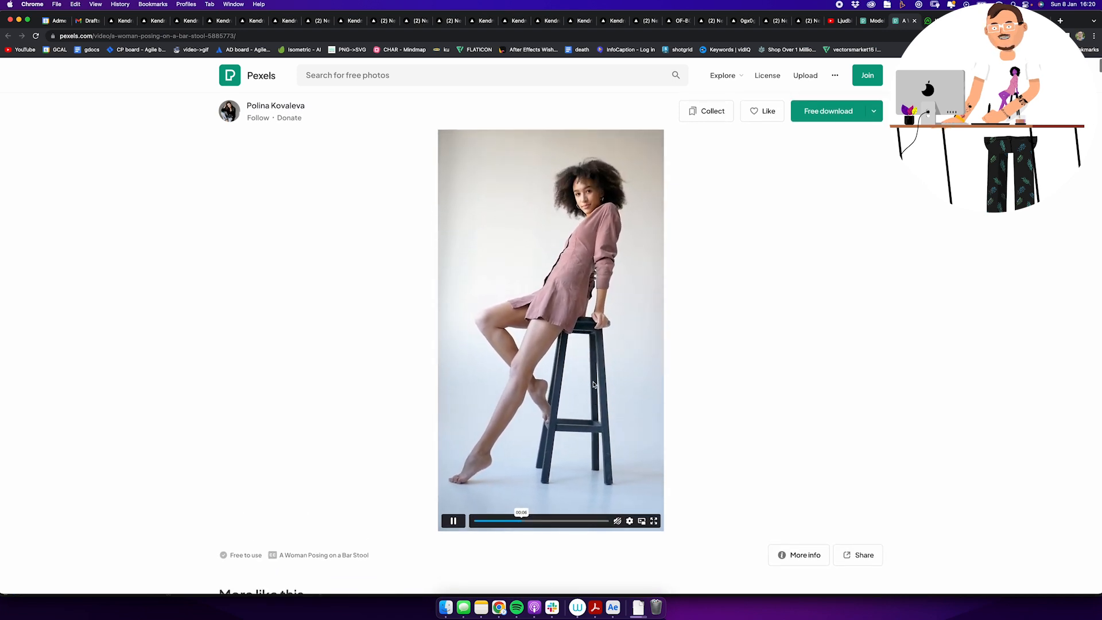
Step: Pause the stock video of the woman on the bar stool and rewind it to its beginning
left_click(453, 521)
left_click(475, 521)
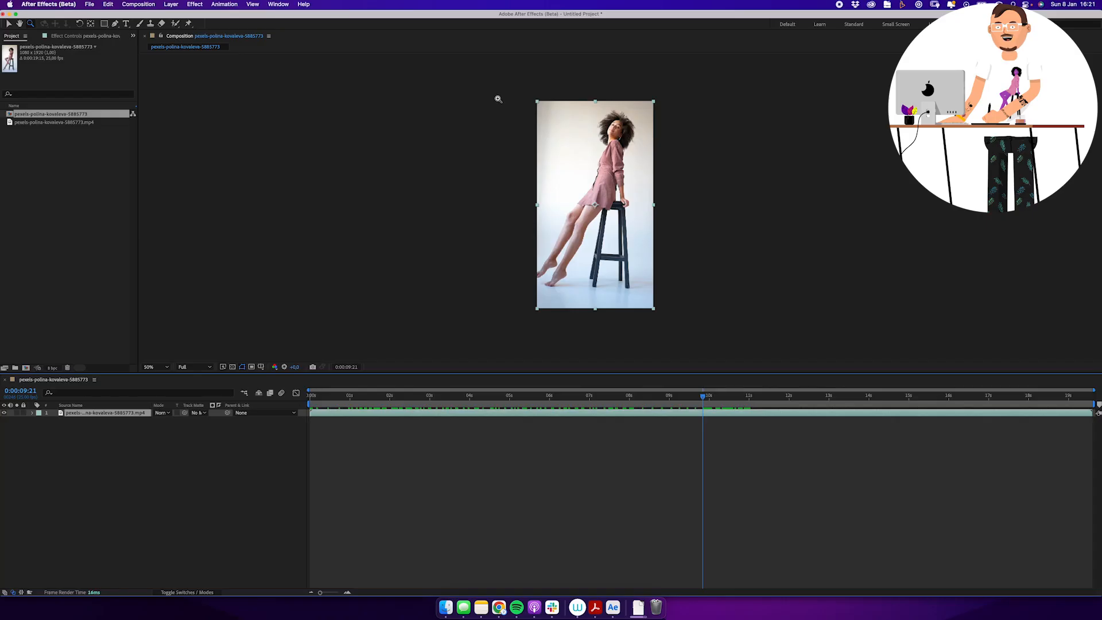
Step: Reset the Motion Tracking workspace to its saved layout and move the playhead to the first frame
left_click(281, 6)
mouse_move(345, 27)
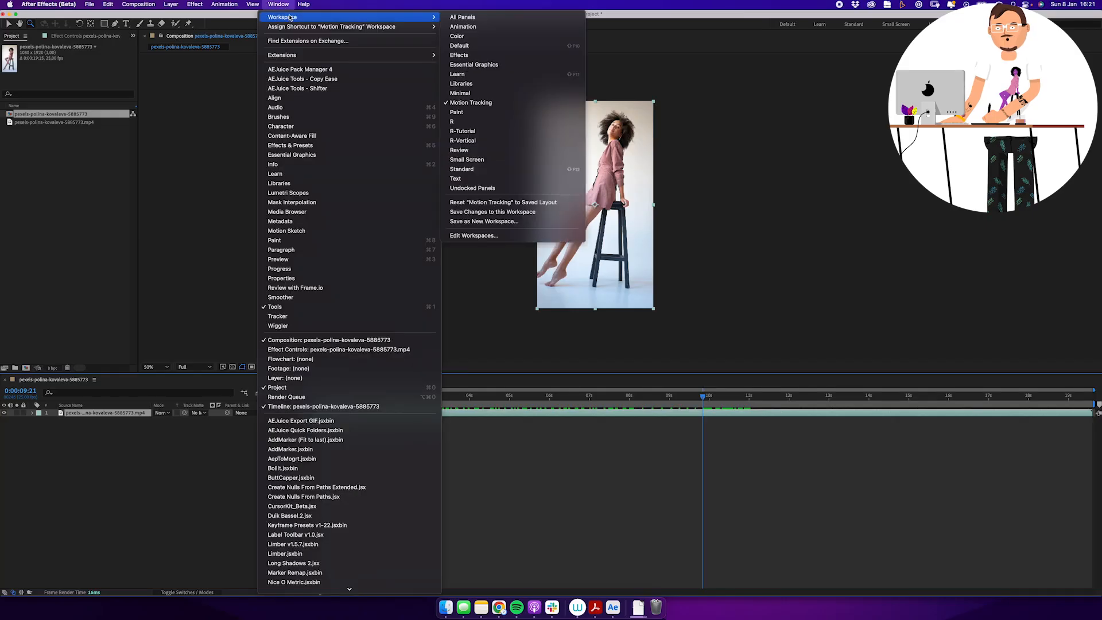
left_click(491, 200)
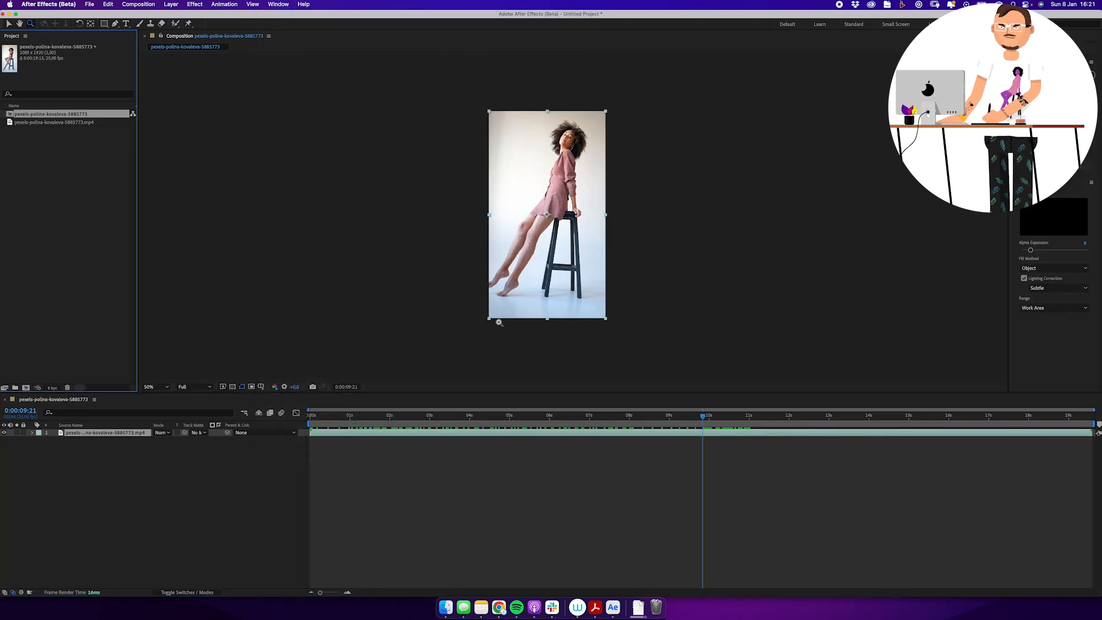
left_click_drag(445, 428, 310, 428)
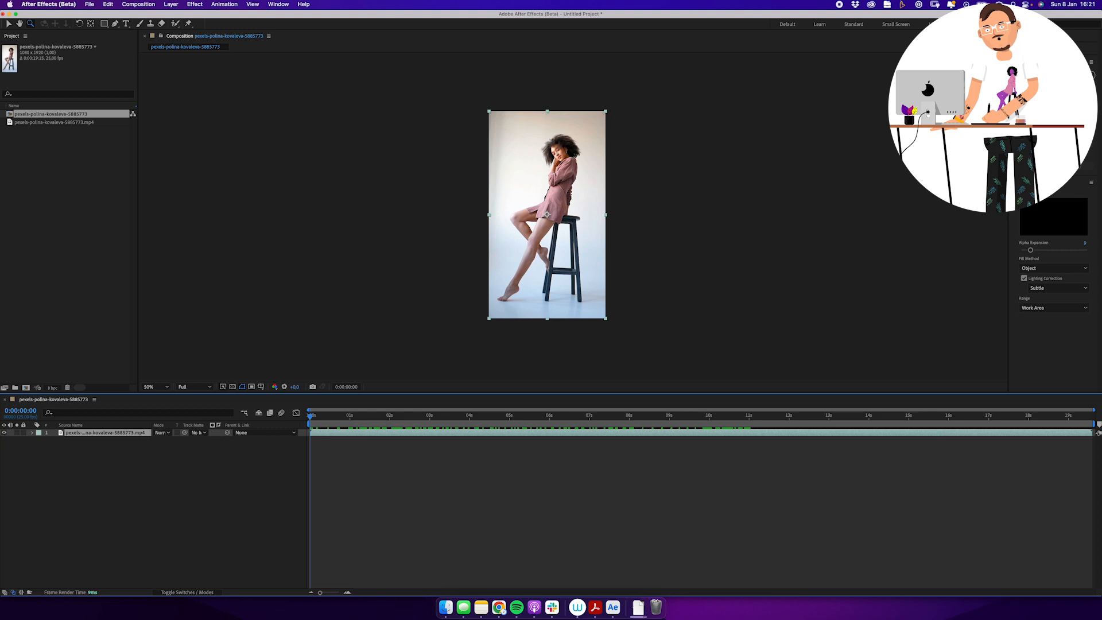
Step: Start stabilizing the clip's motion and place an enlarged first track point where the stool's front left leg meets the crossbar
left_click(1037, 87)
left_click(581, 201)
left_click(567, 194)
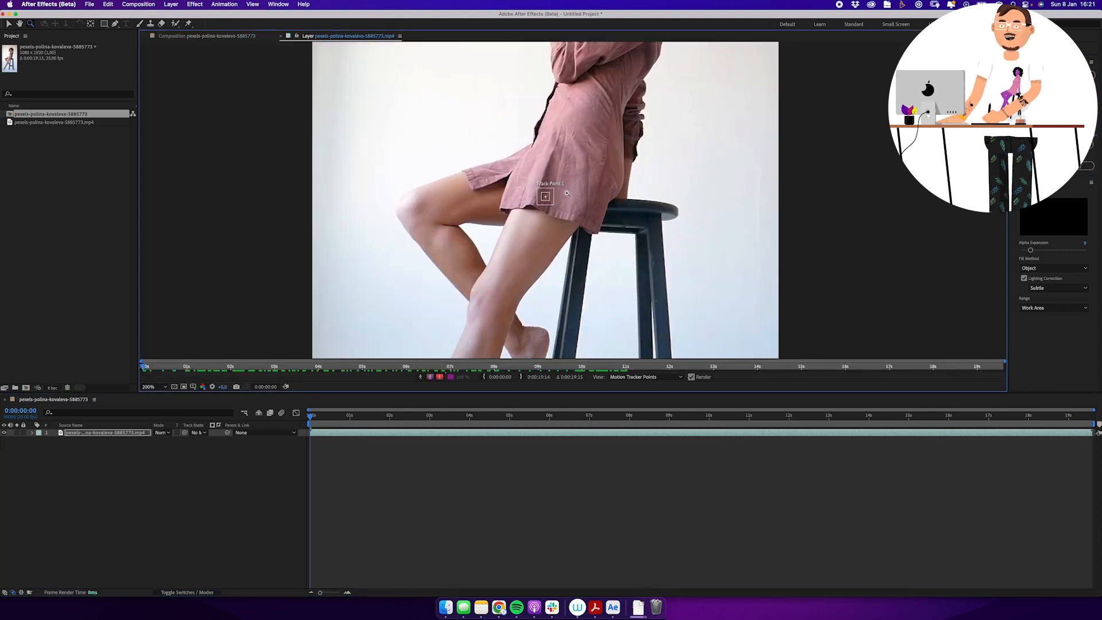
left_click(567, 194)
left_click_drag(549, 223, 592, 263)
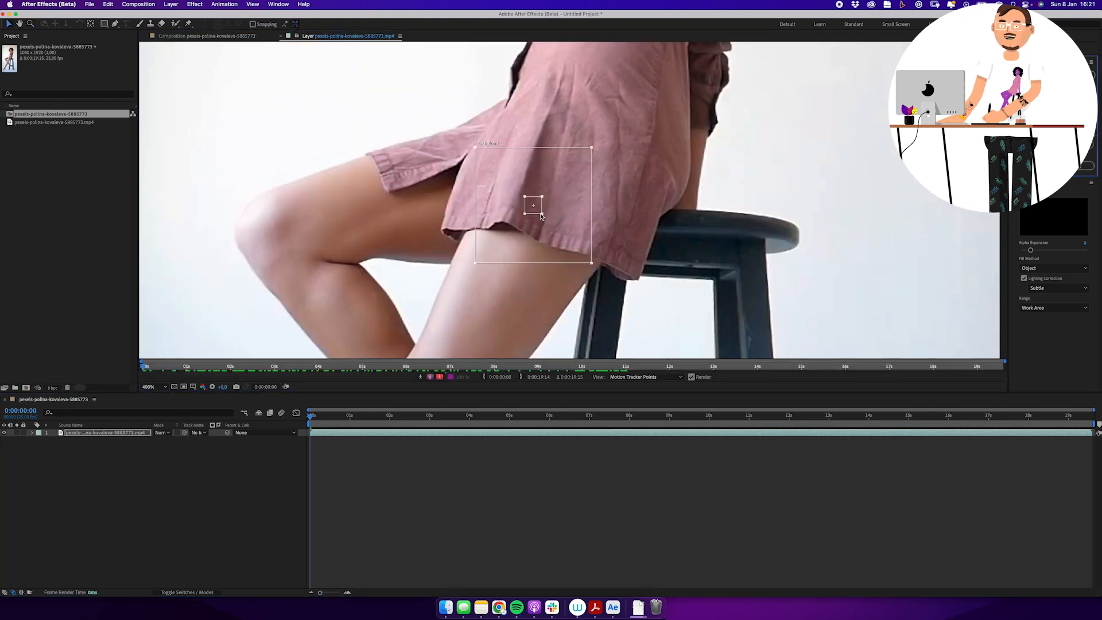
left_click_drag(542, 214, 591, 287)
left_click_drag(592, 284, 629, 164)
left_click_drag(633, 224, 619, 166)
left_click_drag(618, 116, 475, 266)
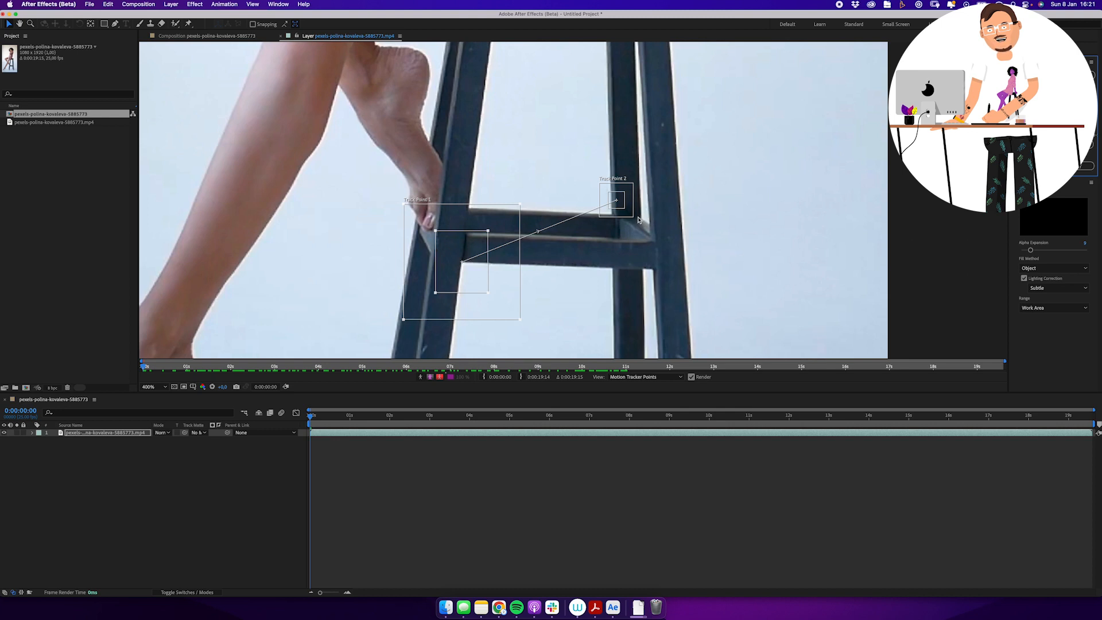
Step: Enlarge the second track point and place it where the stool's crossbar meets the right front leg
mouse_move(634, 217)
left_mouse_down()
mouse_move(659, 244)
mouse_move(642, 230)
left_mouse_up()
left_click_drag(630, 225, 642, 257)
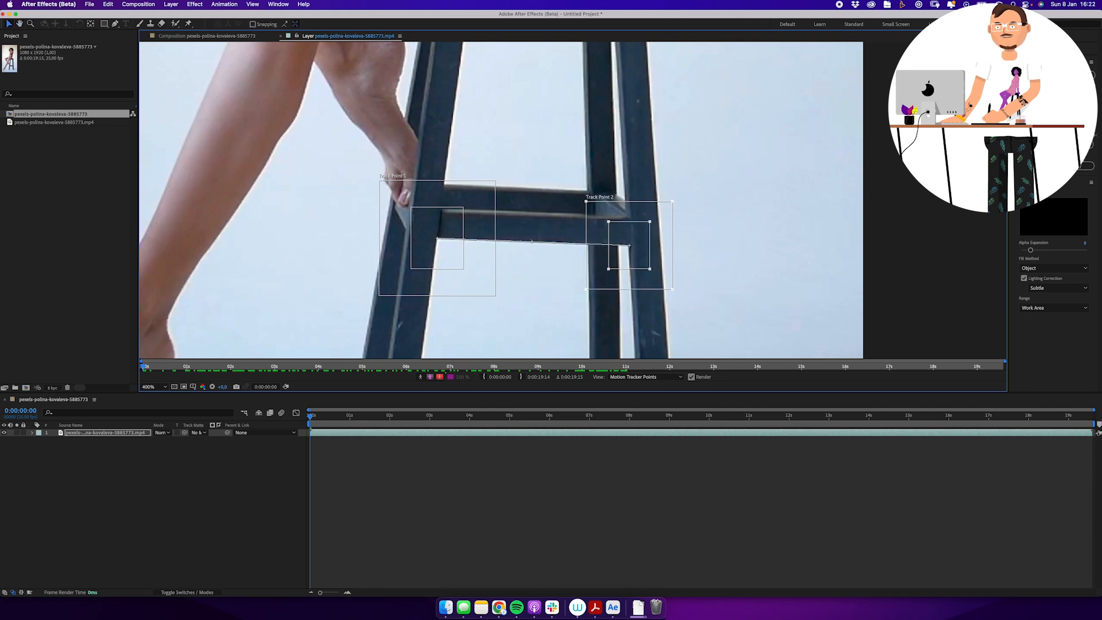
Step: Analyze both track points through the whole clip and apply the stabilization in X and Y
left_click(1067, 156)
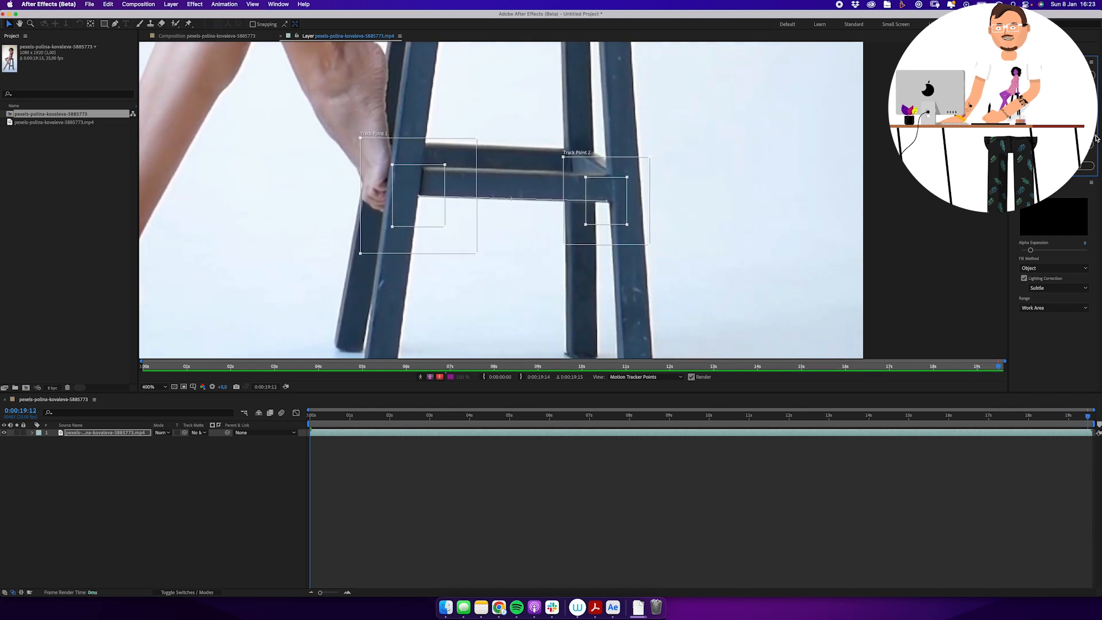
left_click(1082, 166)
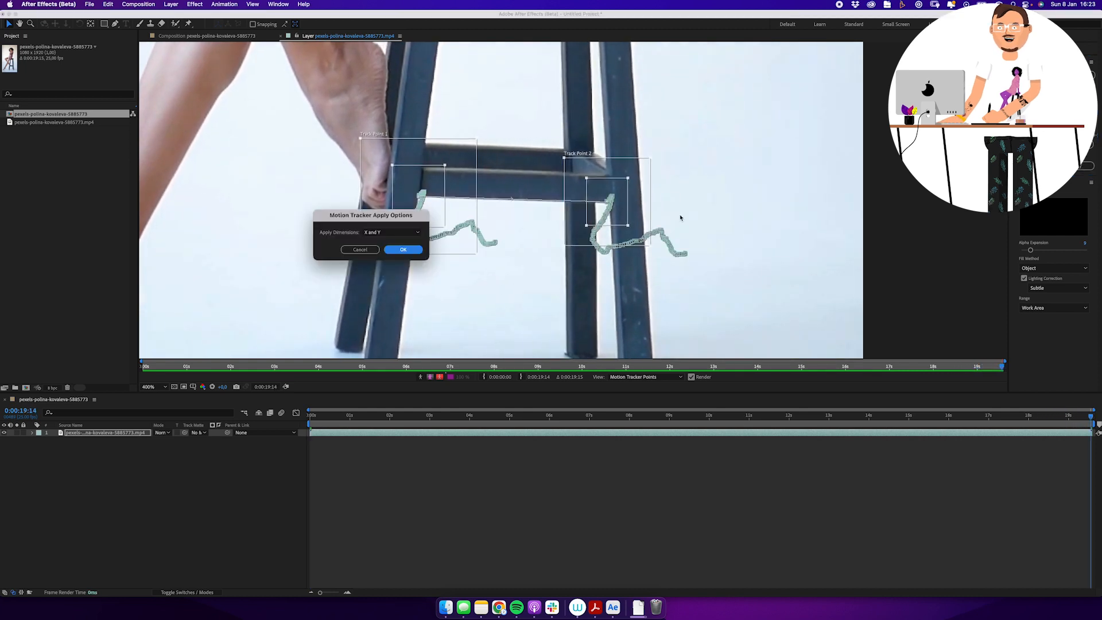
left_click(413, 251)
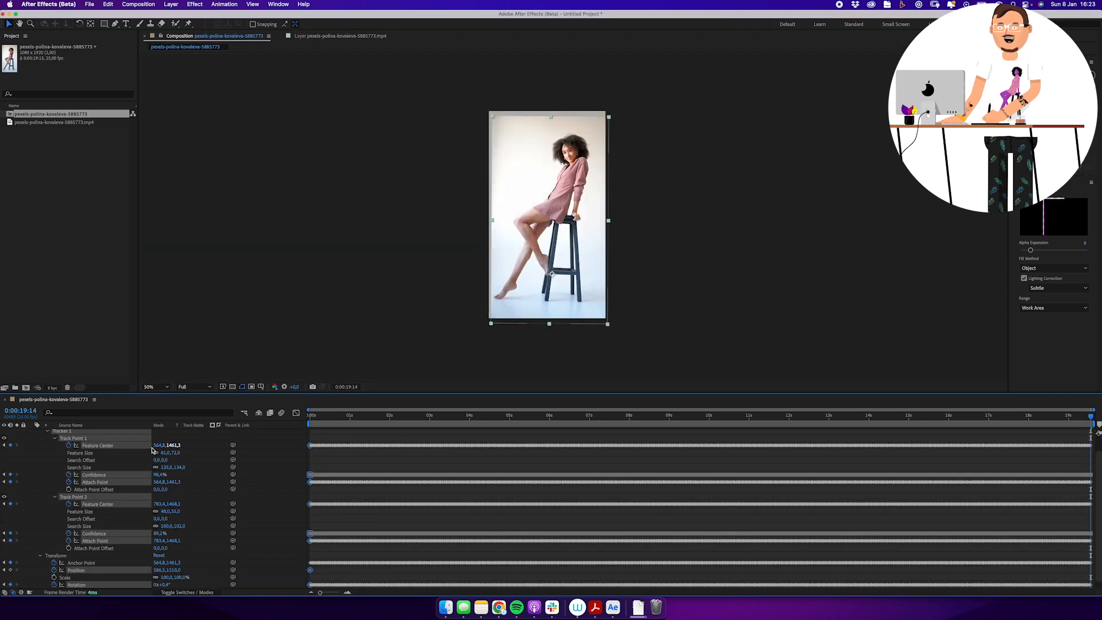
scroll(78, 475, "up", 2)
left_click(33, 433)
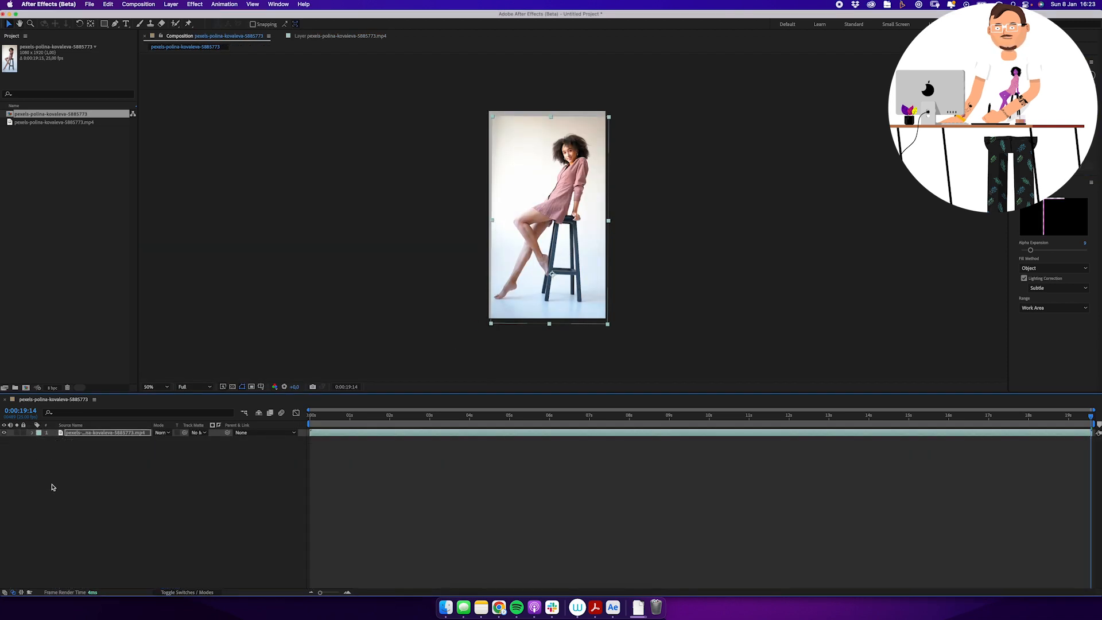
left_click(49, 484)
Step: Show the transparency grid to reveal the frame's empty edges, and set the composition's background color to red
left_click(232, 388)
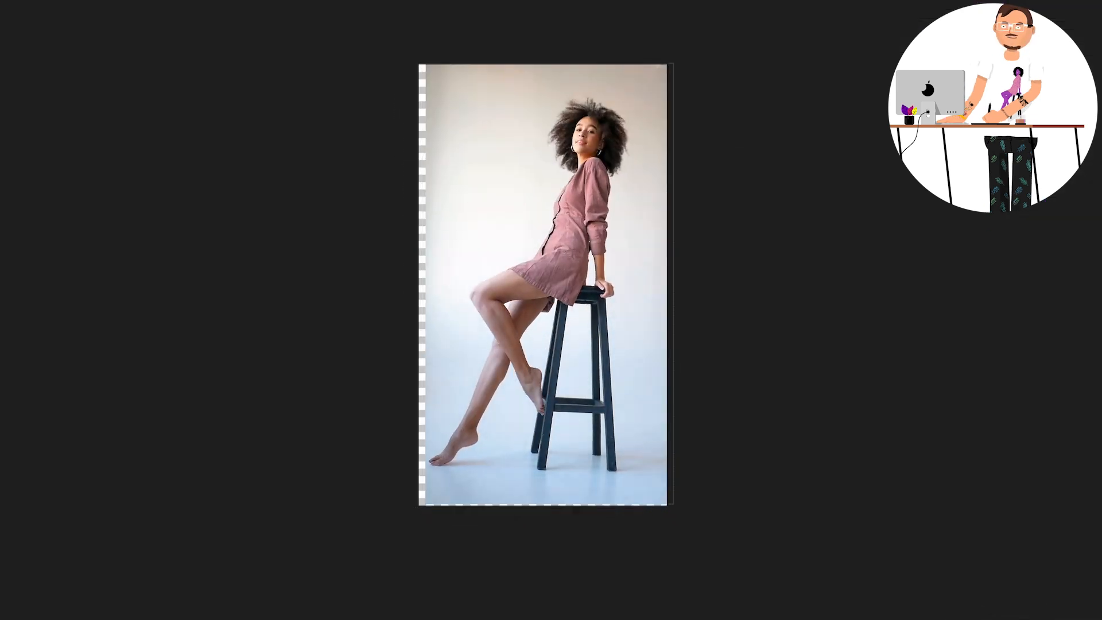
key("ctrl+k")
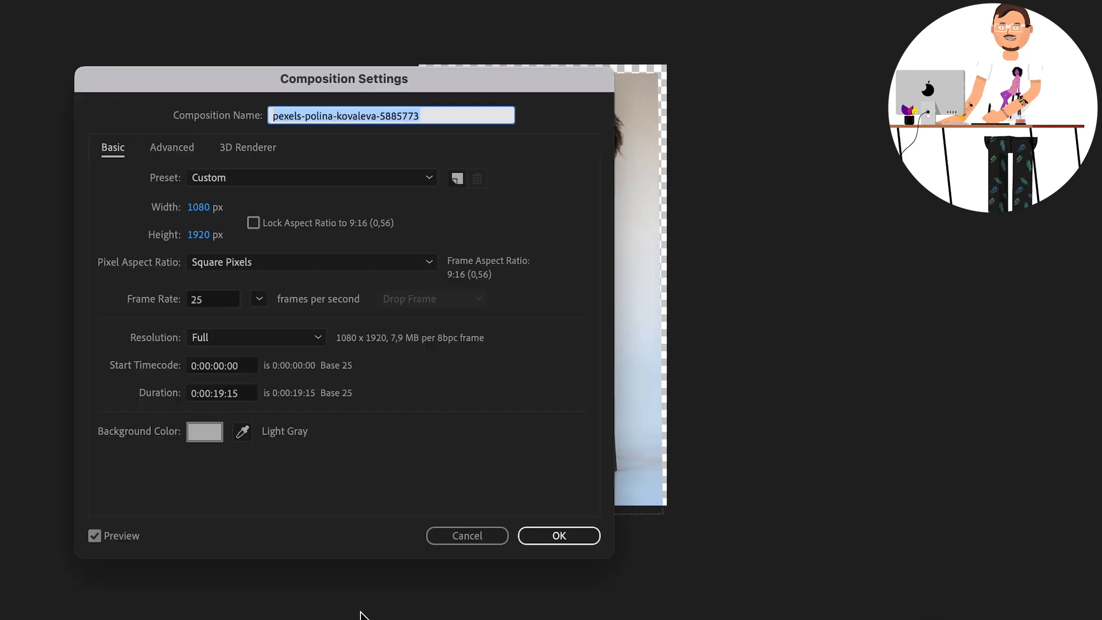
left_click(222, 430)
key("Return")
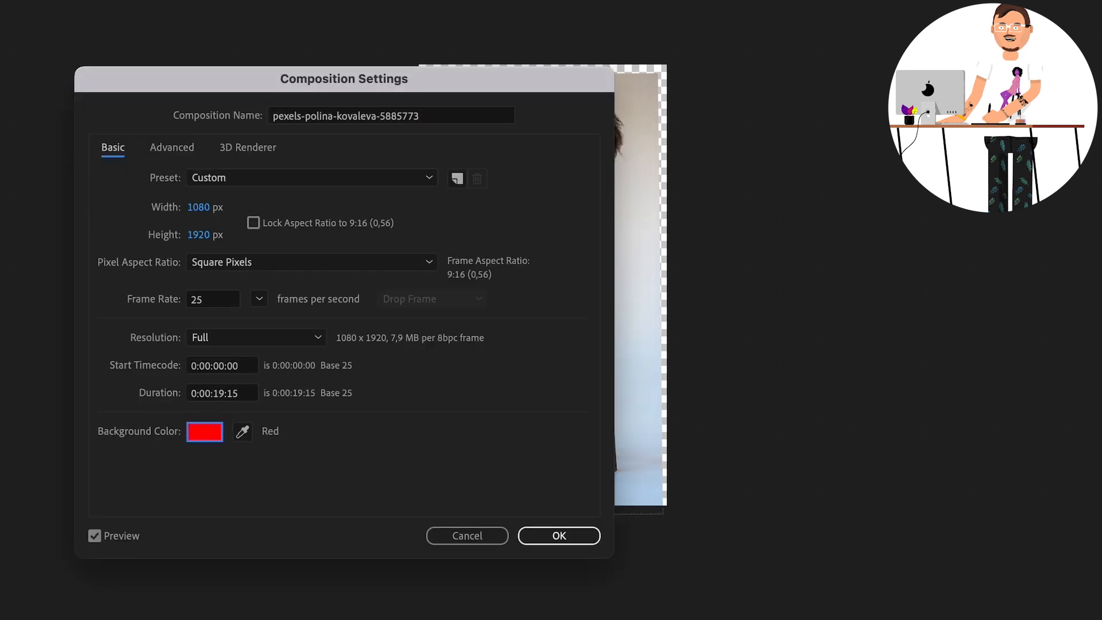
key("Return")
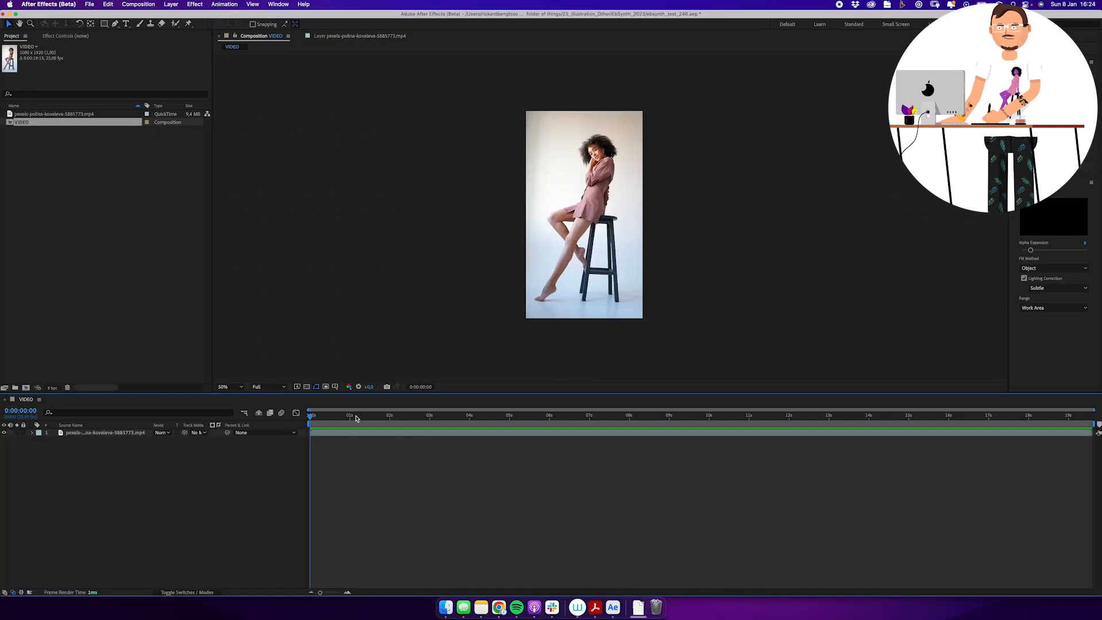
Step: Add the VIDEO composition to the render queue and set its output format to PNG Sequence
left_click_drag(357, 413, 748, 394)
left_click(138, 4)
left_click(172, 84)
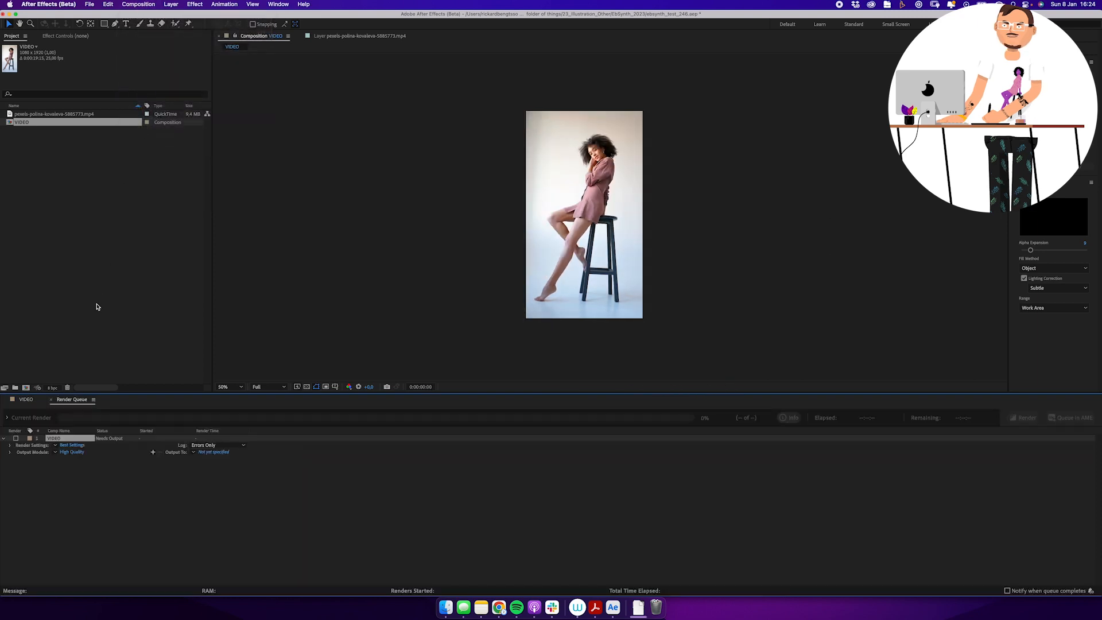
left_click(73, 453)
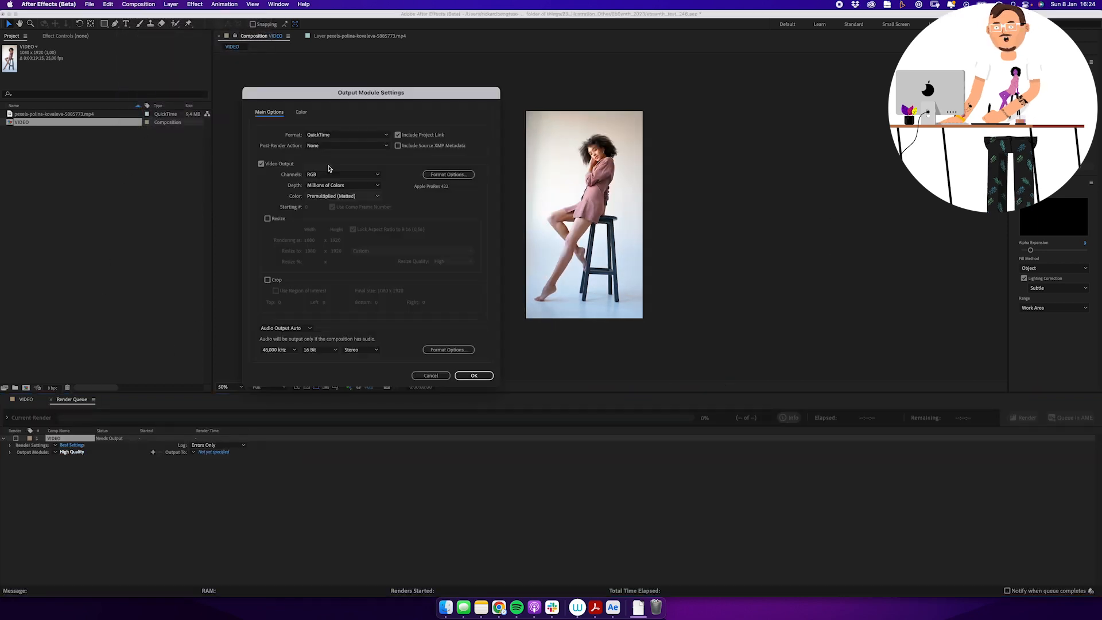
left_click(342, 135)
left_click(341, 208)
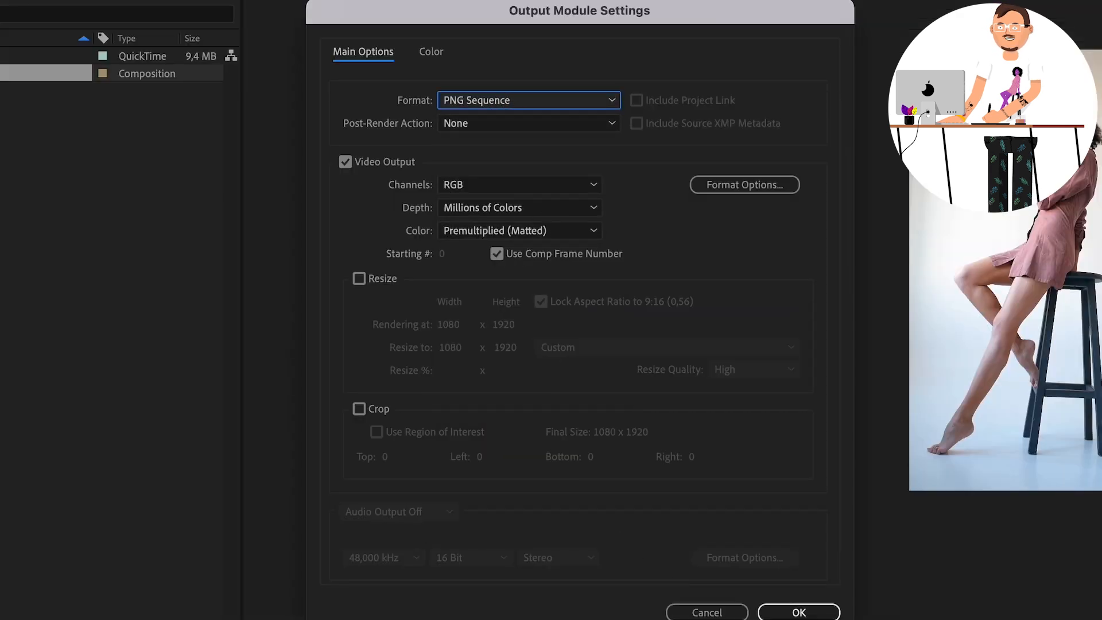
left_click(799, 612)
Step: Confirm Best quality and Full resolution in the render settings, and render the image sequence
left_click(71, 445)
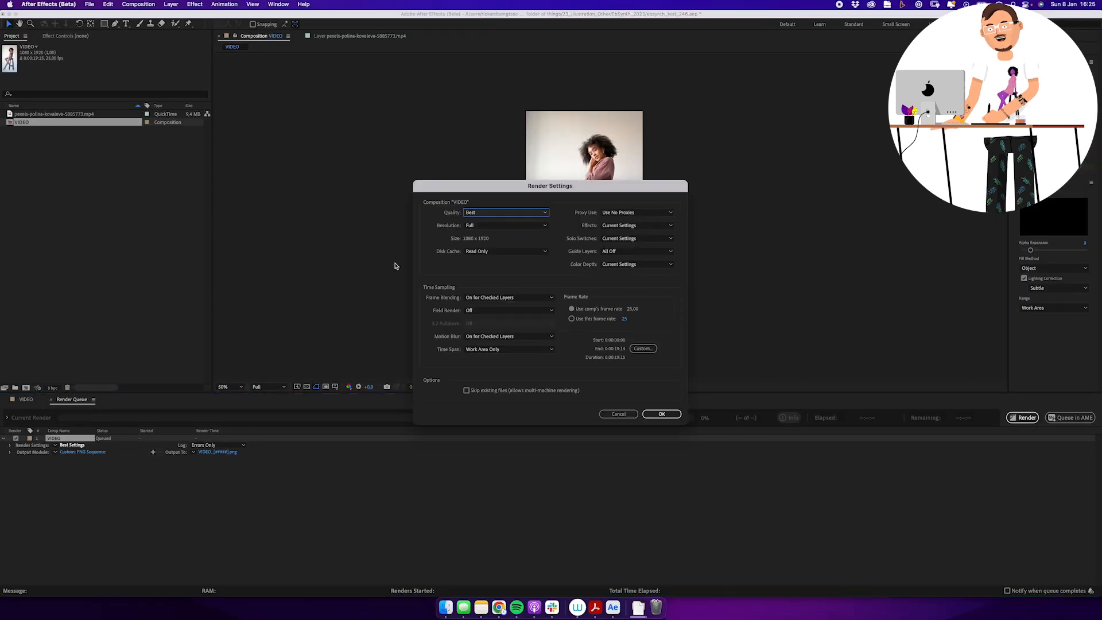
left_click(663, 414)
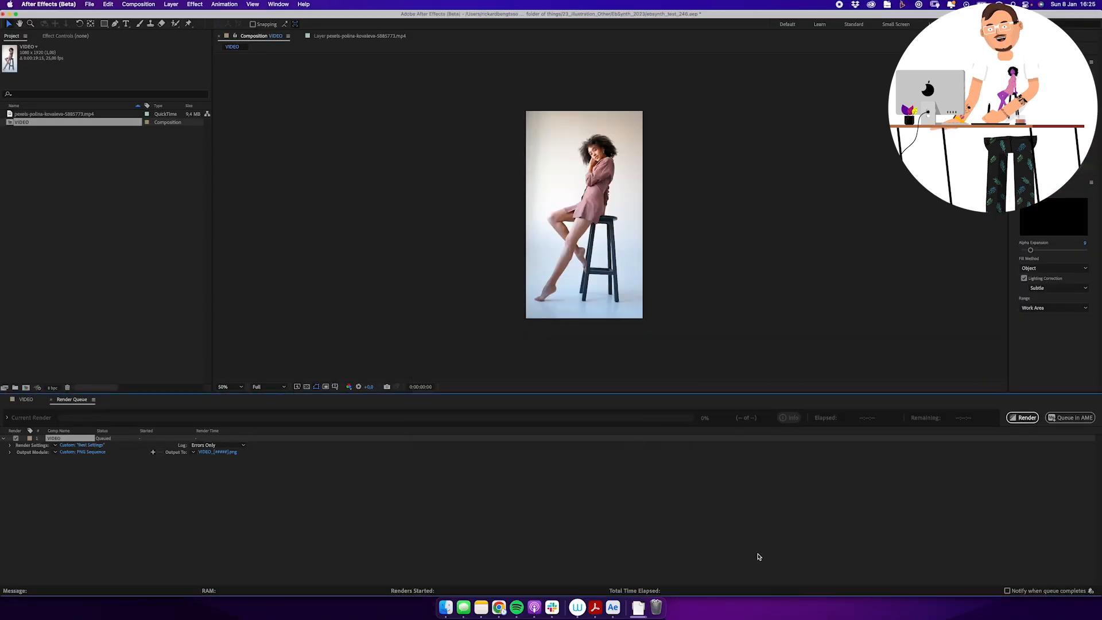
left_click(1024, 417)
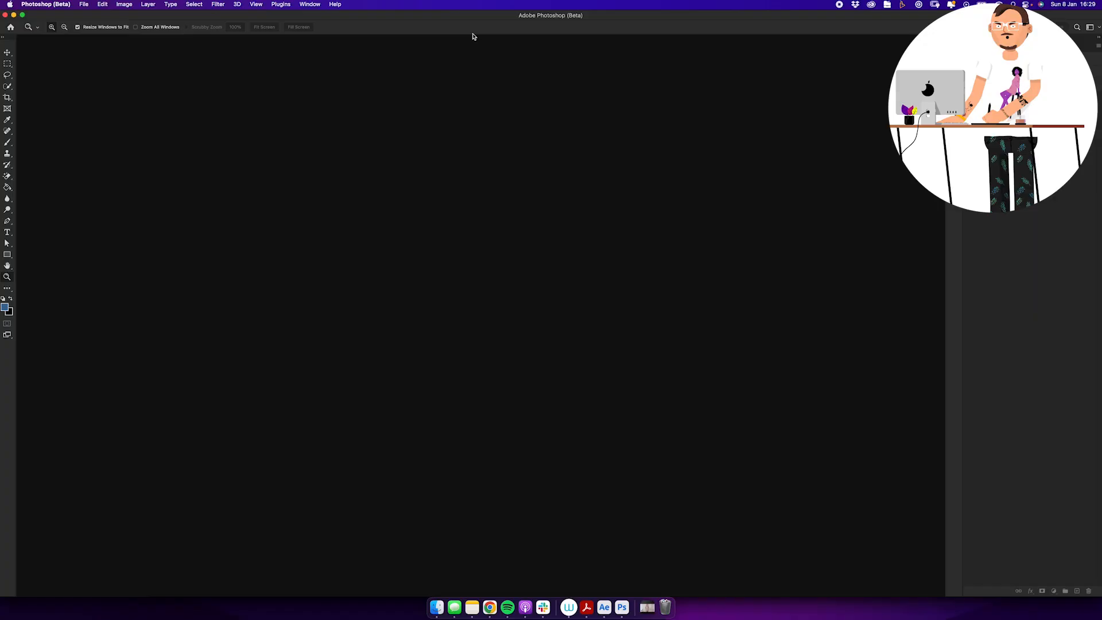
Step: Find frame VIDEO_00388.png in the rendered video folder and open it in Photoshop
left_click(438, 607)
left_click_drag(324, 406, 367, 100)
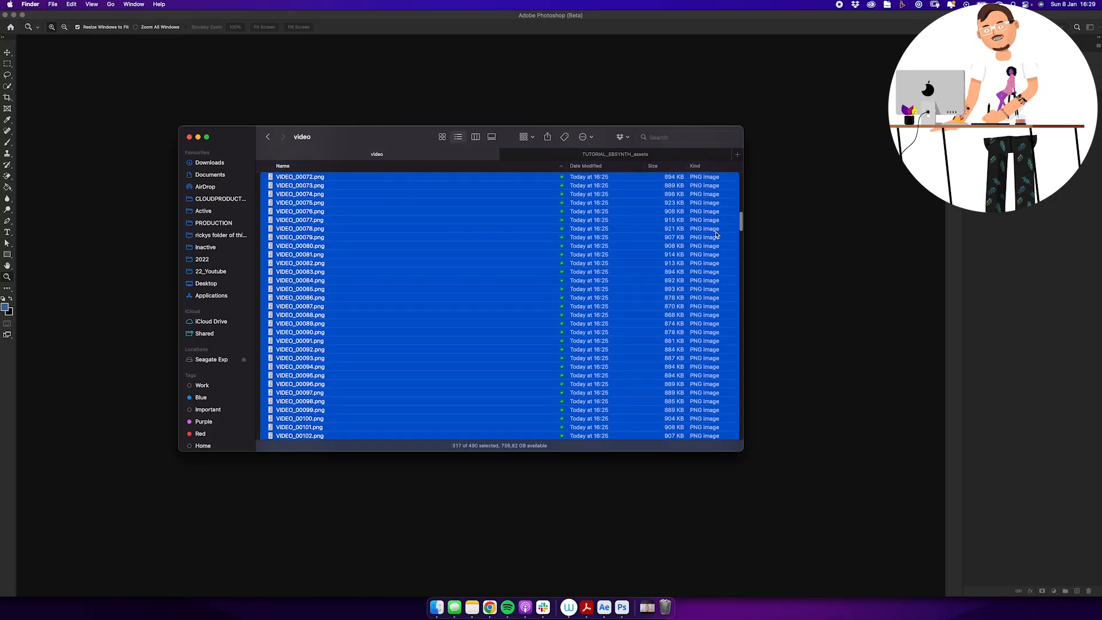
left_click(357, 288)
scroll(357, 289, "down", 20)
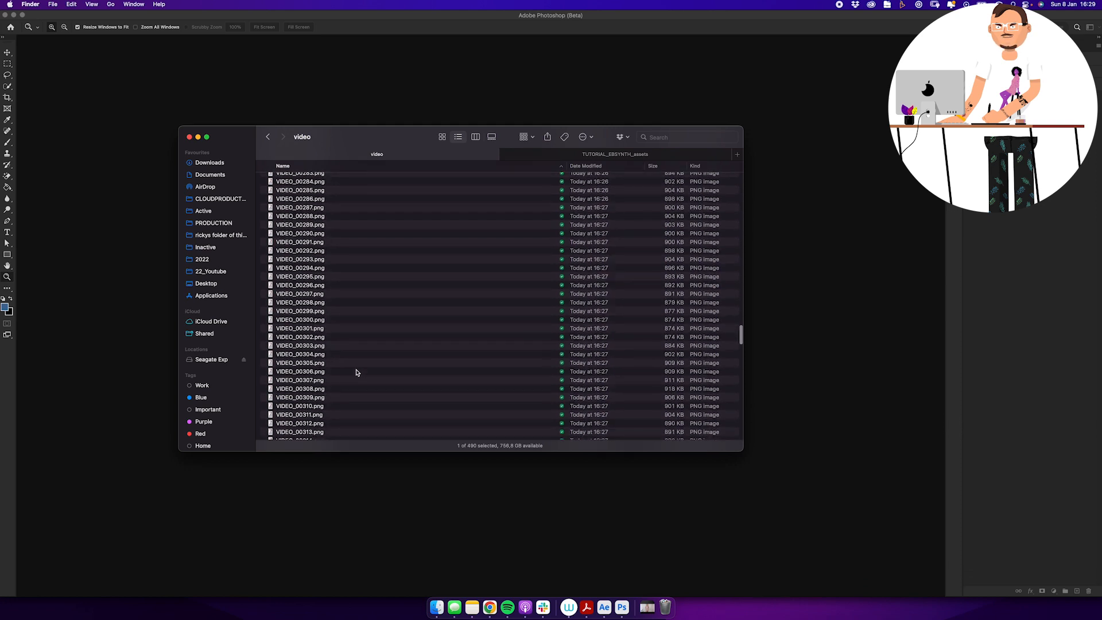
scroll(356, 373, "down", 10)
left_click(356, 370)
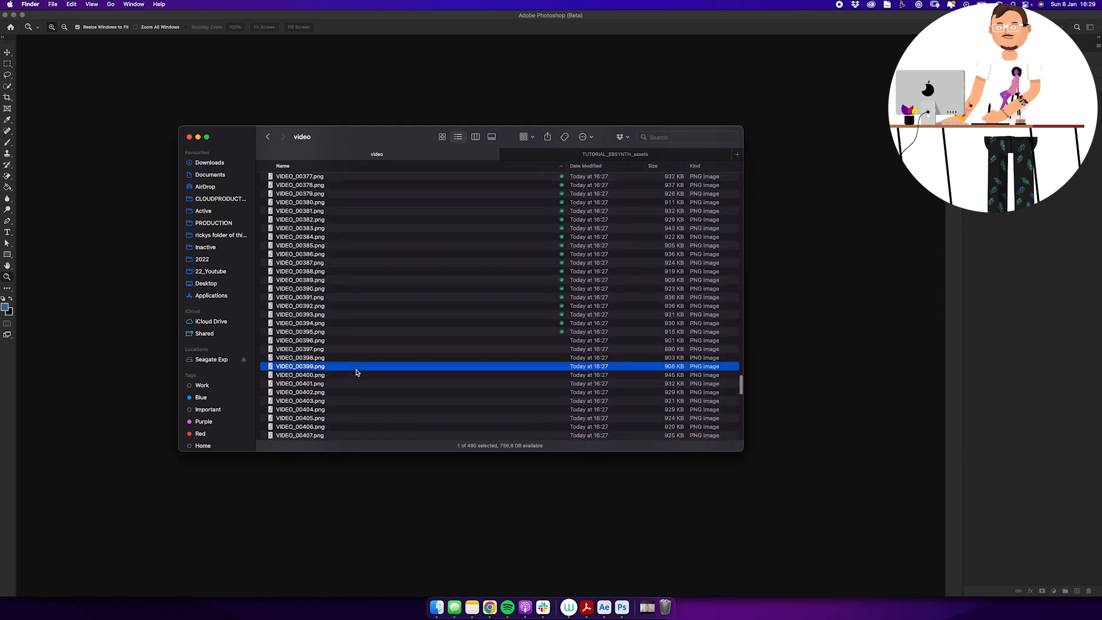
left_click(336, 287)
left_click_drag(316, 271, 413, 493)
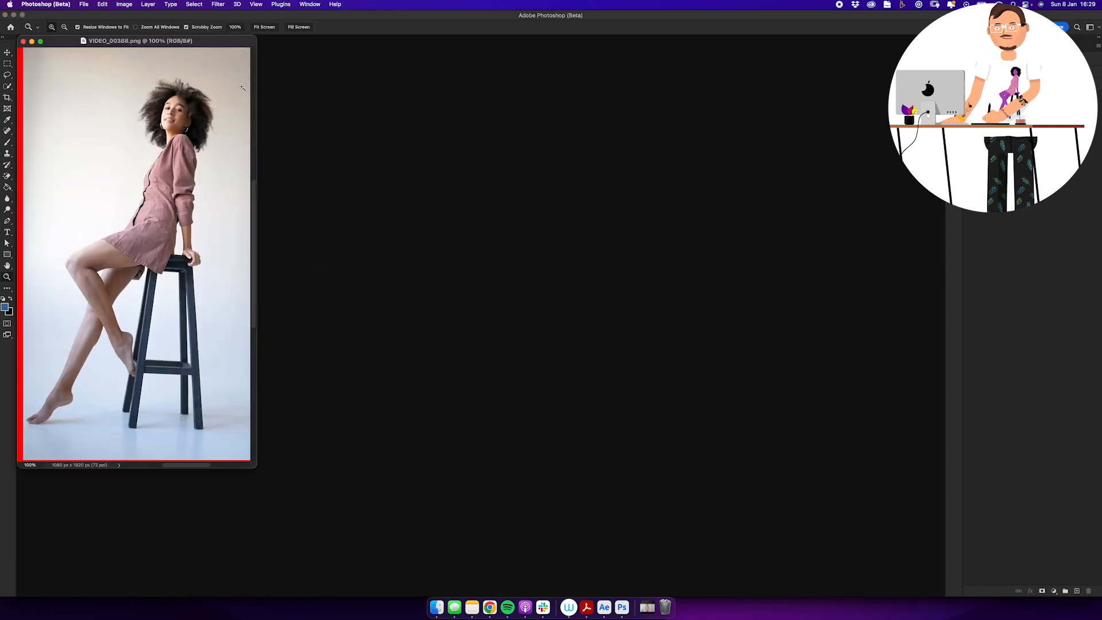
left_click_drag(232, 44, 429, 107)
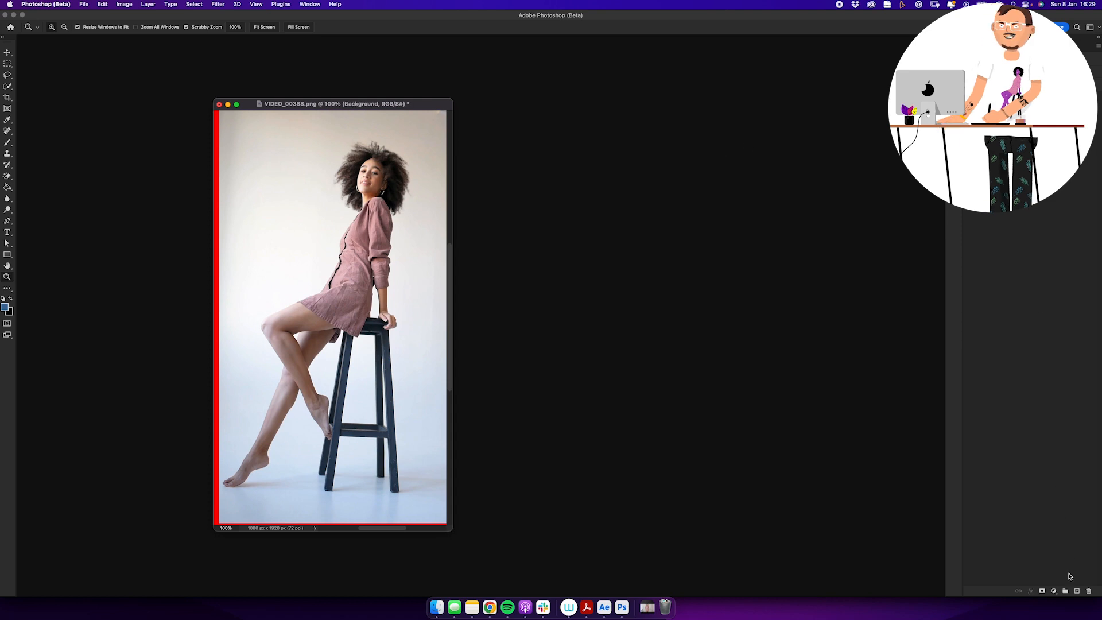
Step: Fade the frame with a semi-transparent white layer and set the foreground color to purple #a342b2
left_click_drag(1095, 572, 1088, 591)
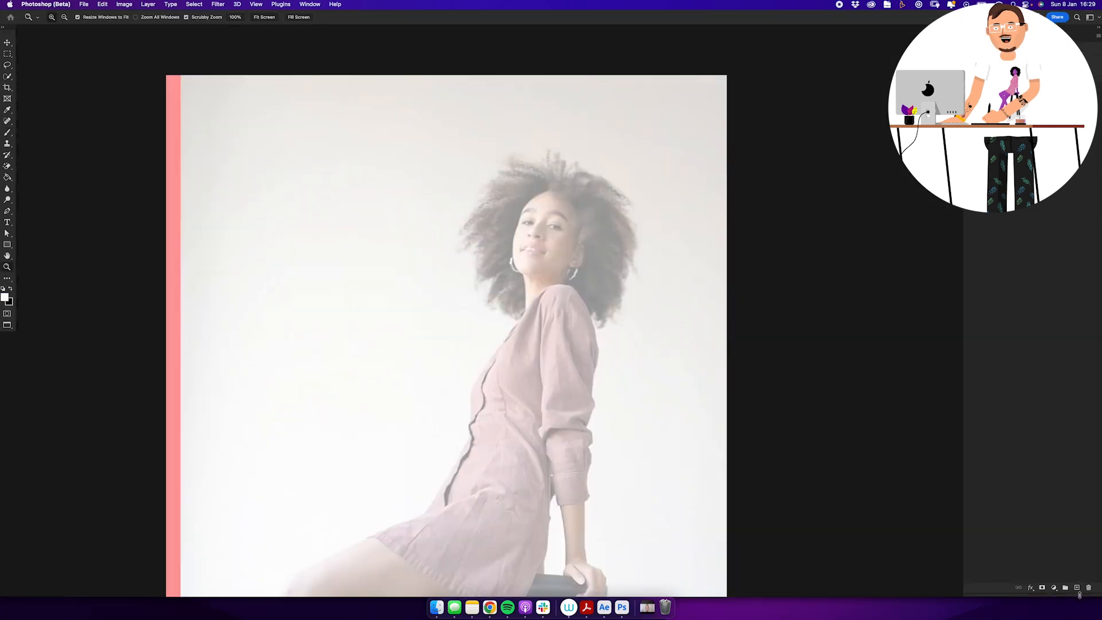
left_click(6, 297)
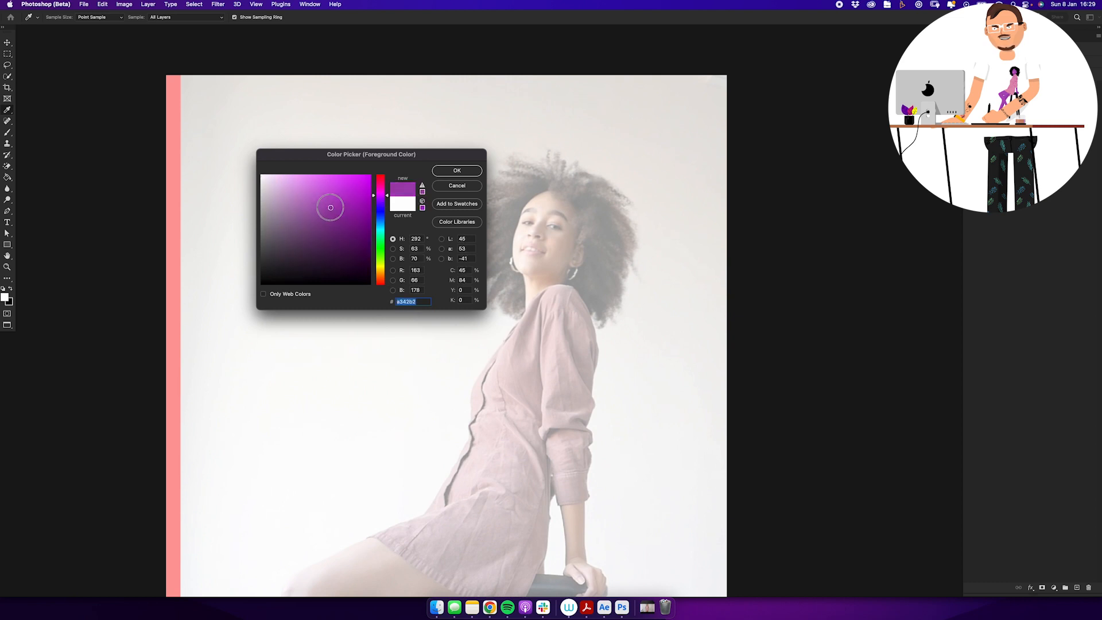
left_click(447, 173)
Step: Outline the woman's face, ear and neck with a freehand Lasso selection that extends down beneath the dress collar
left_click_drag(533, 204, 567, 208)
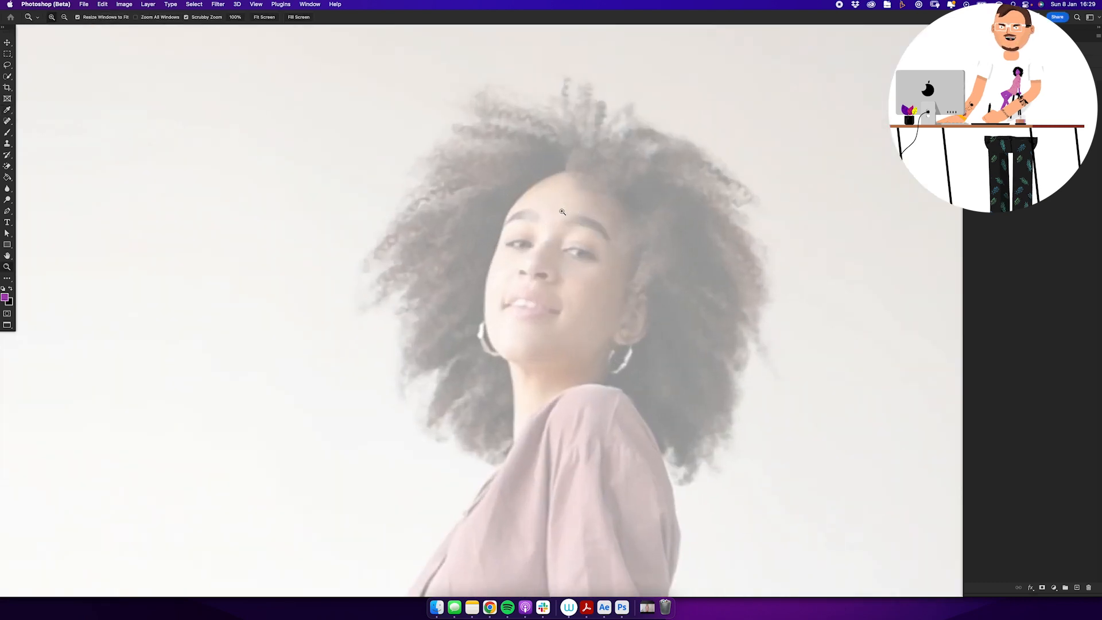
key("l")
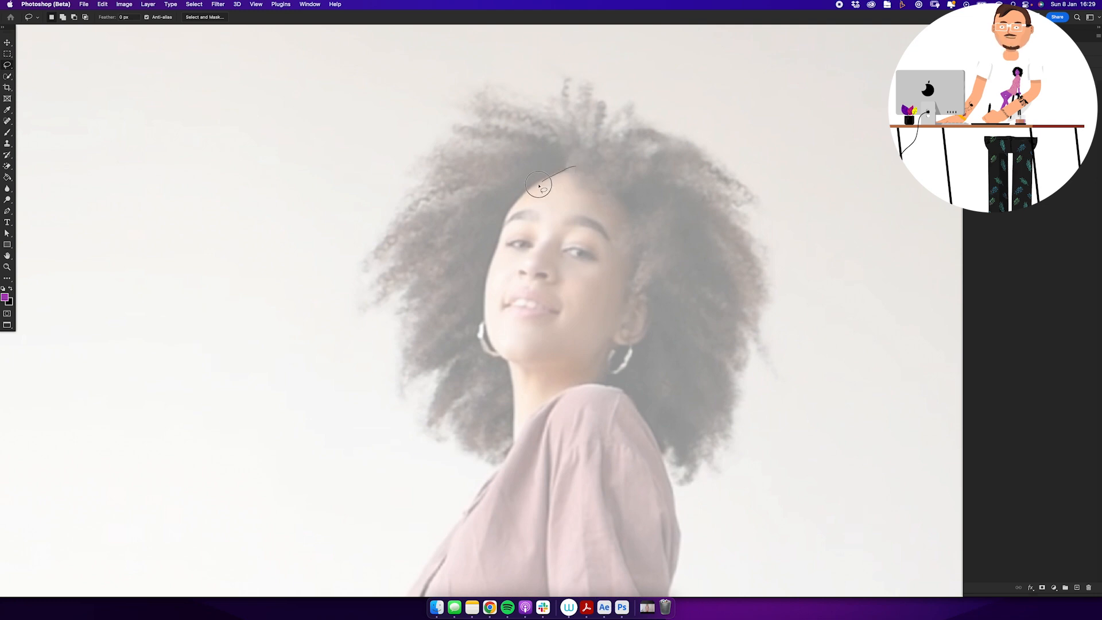
left_click_drag(505, 223, 495, 258)
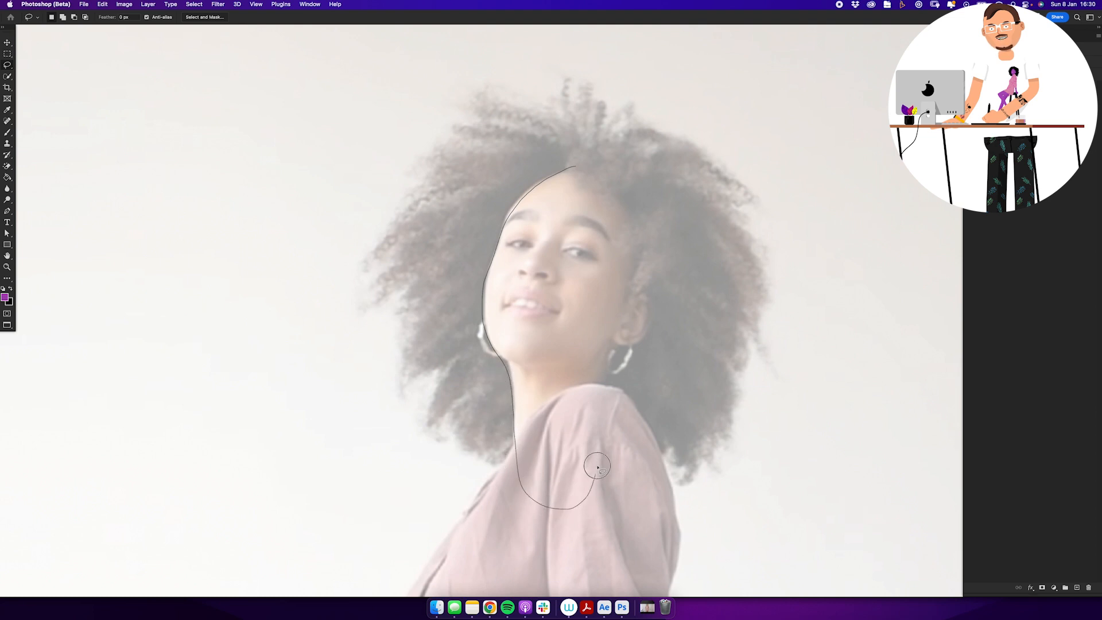
left_click_drag(597, 468, 604, 377)
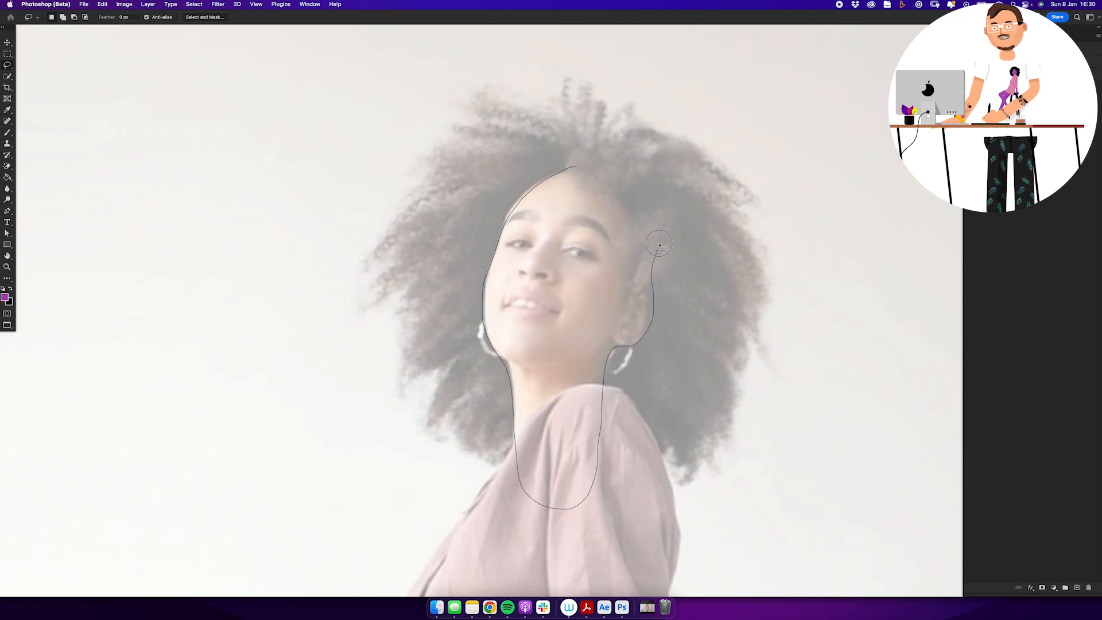
left_click_drag(623, 171, 575, 166)
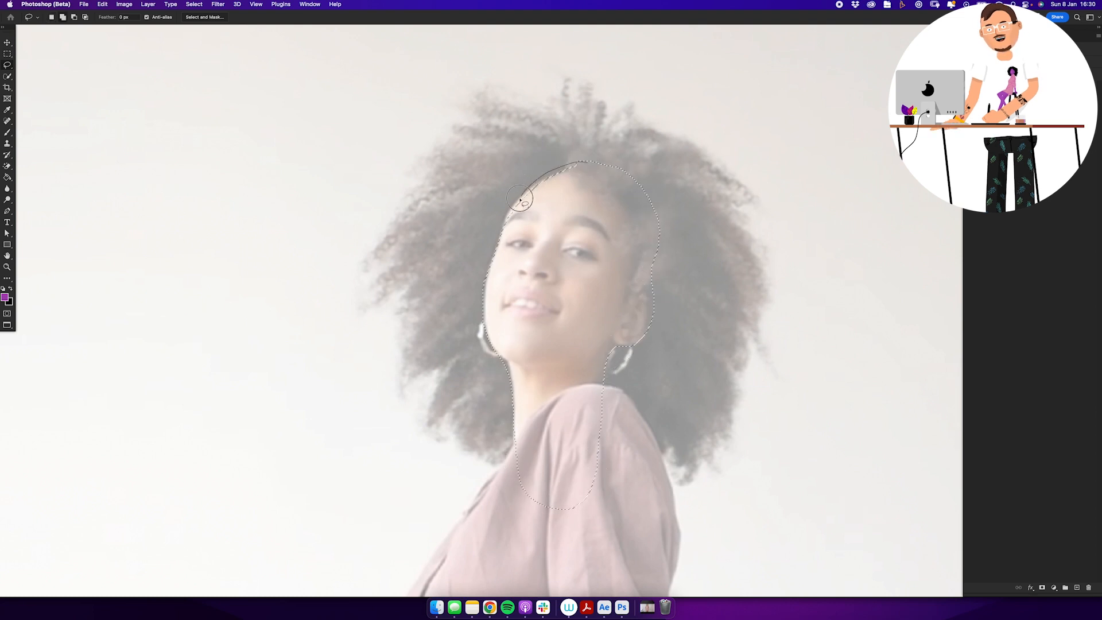
Step: Refine the selection along the forehead, and add the bare forearm and the hand gripping the stool with the Lasso
left_click_drag(503, 225, 525, 218)
key("z")
left_click(590, 287, "alt")
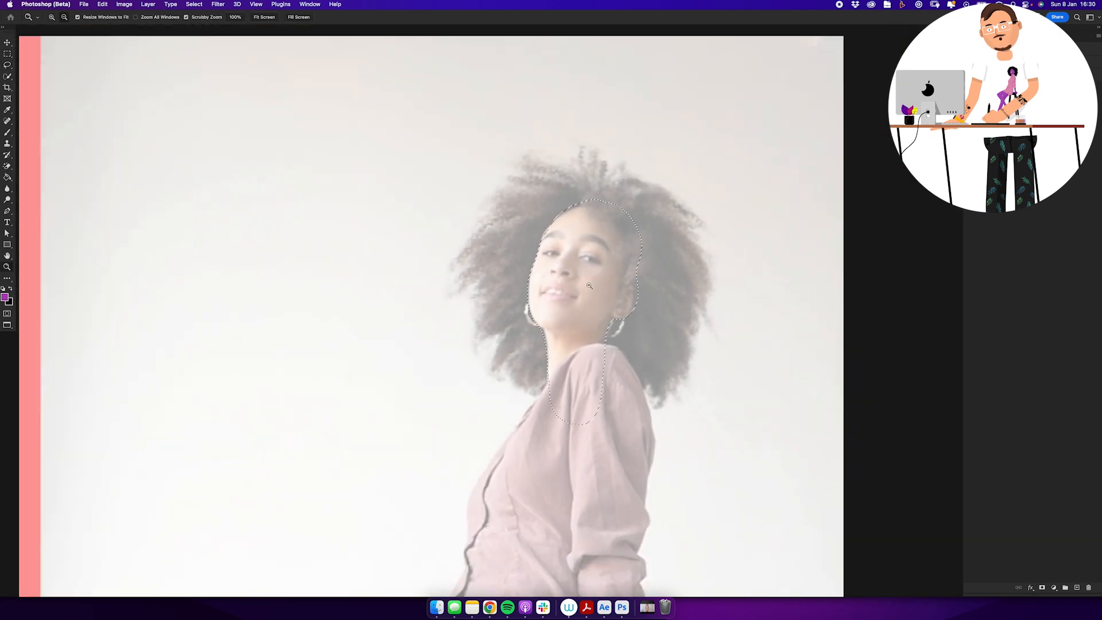
left_click(587, 350, "alt")
left_click_drag(613, 574, 543, 239)
key("l")
left_click_drag(486, 205, 490, 247)
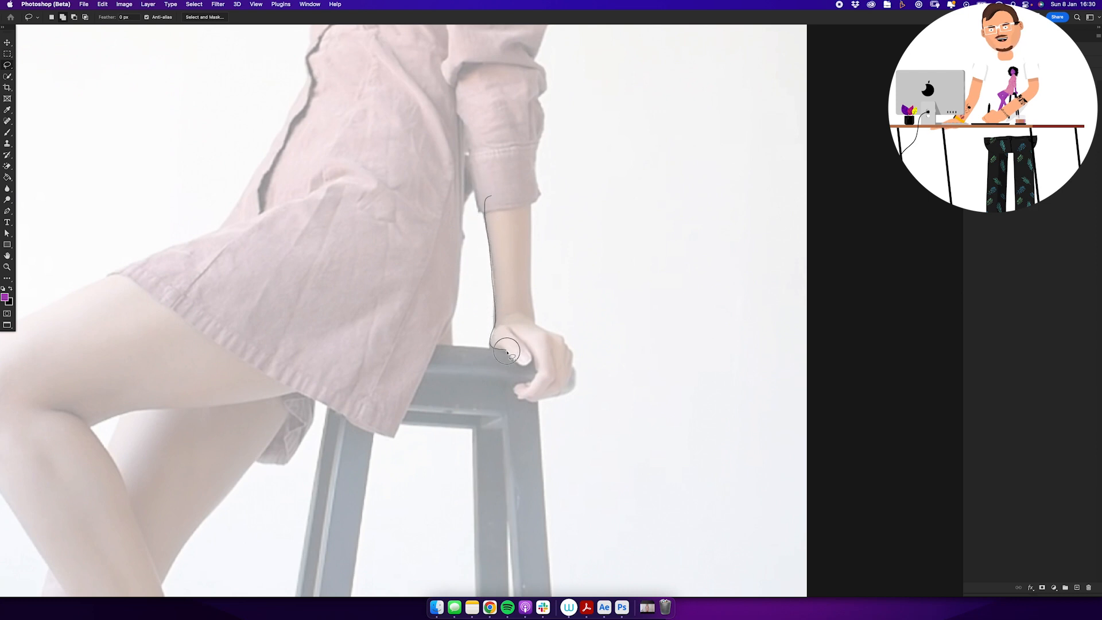
left_click_drag(521, 365, 532, 362)
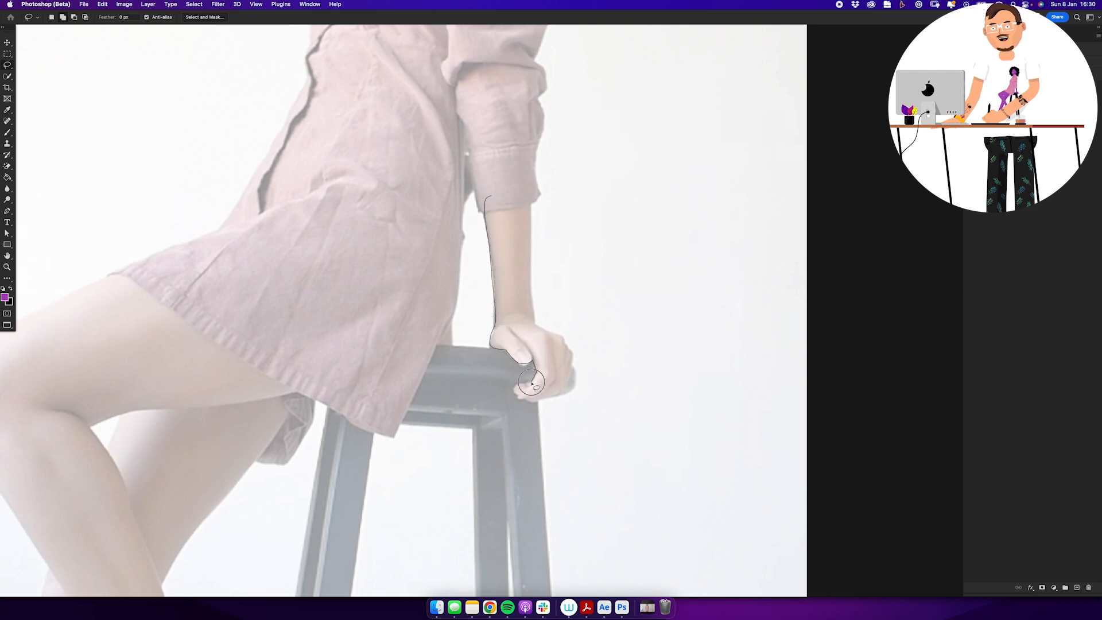
left_click_drag(518, 396, 528, 404)
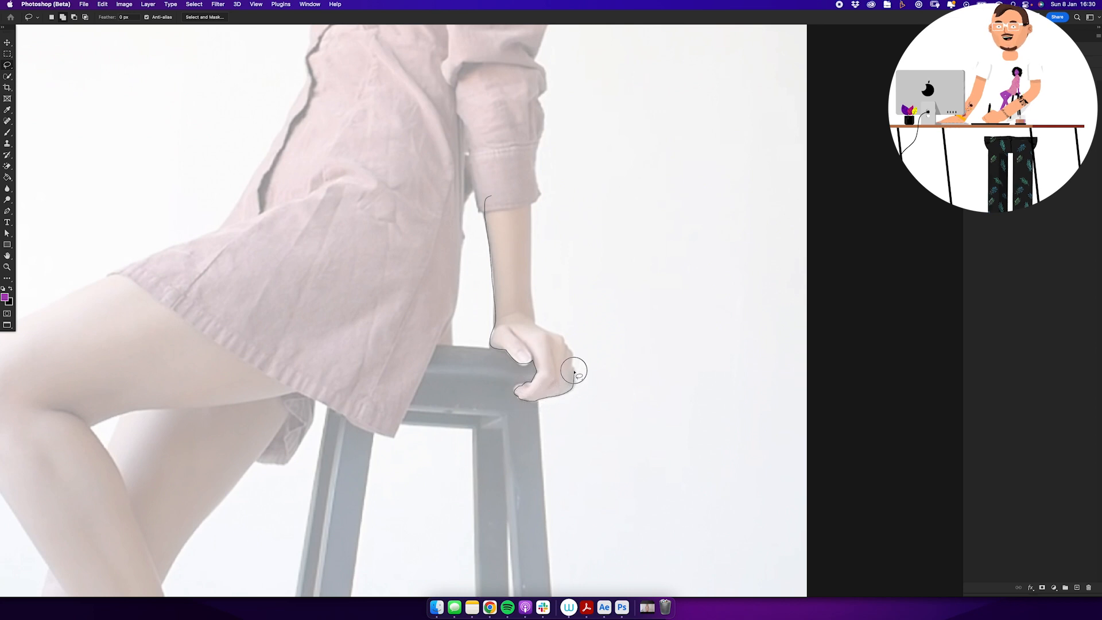
left_click_drag(572, 364, 572, 357)
Step: Add the front leg's thigh, knee and upper shin to the selection, overlapping beneath the dress hem and following the gap behind the knee
left_click_drag(424, 171, 322, 214)
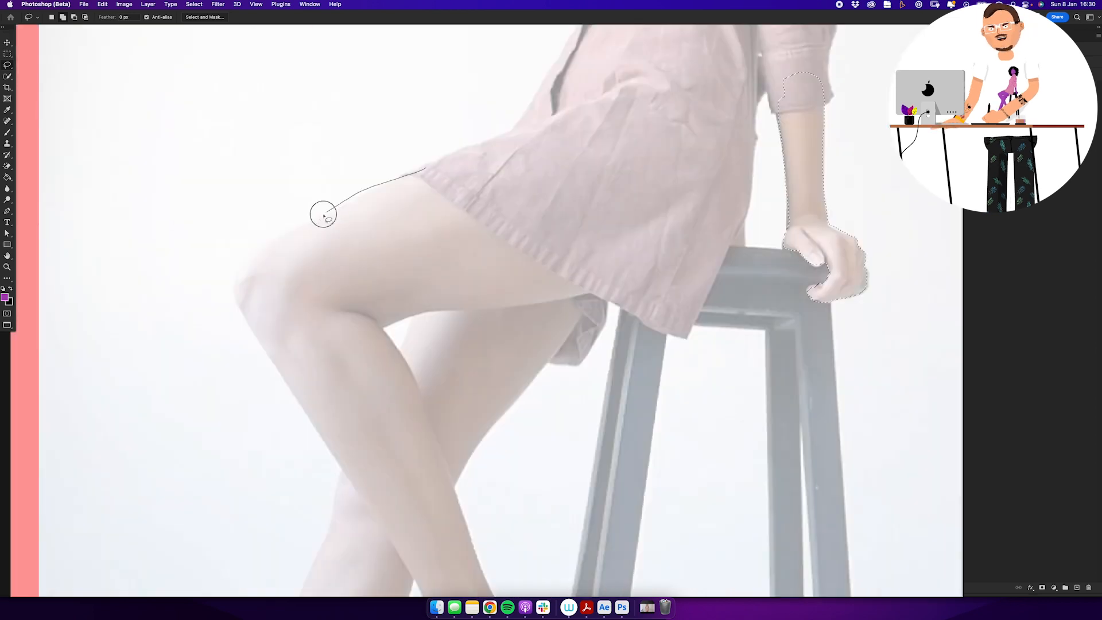
key("super+z")
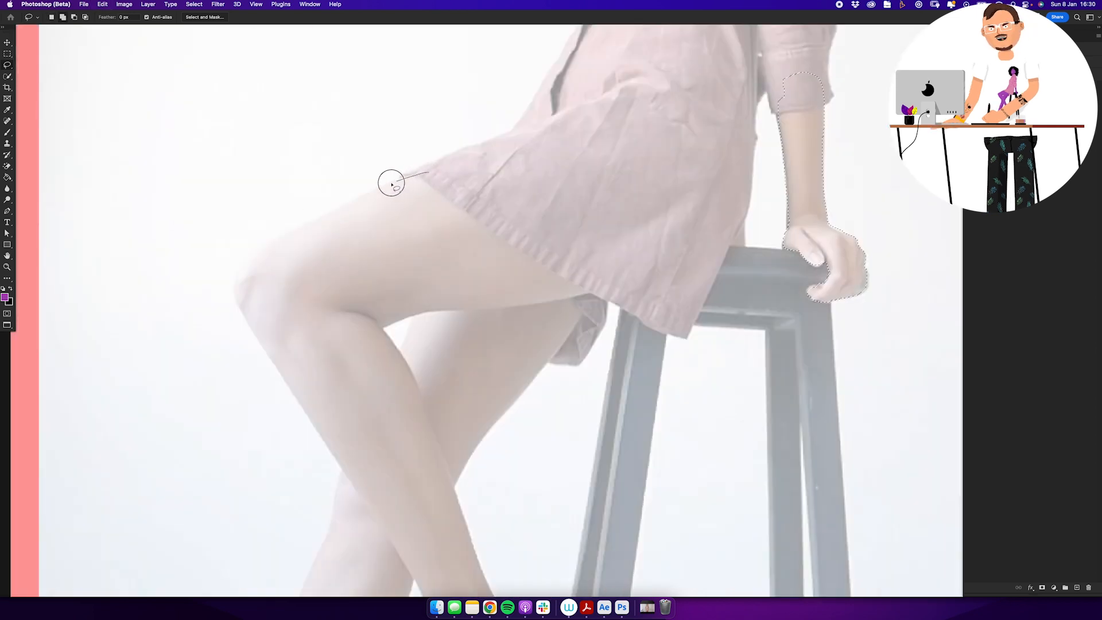
mouse_move(391, 184)
left_mouse_down()
mouse_move(264, 244)
mouse_move(233, 276)
mouse_move(277, 379)
mouse_move(349, 488)
mouse_move(410, 495)
mouse_move(485, 386)
mouse_move(576, 292)
left_mouse_up()
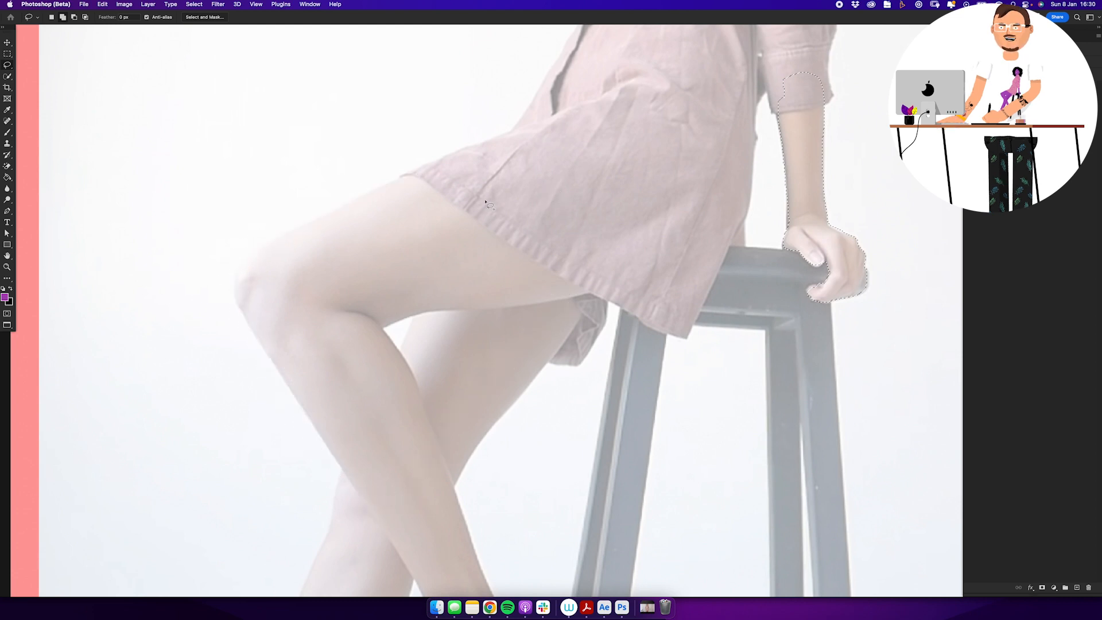
left_click_drag(256, 343, 352, 491)
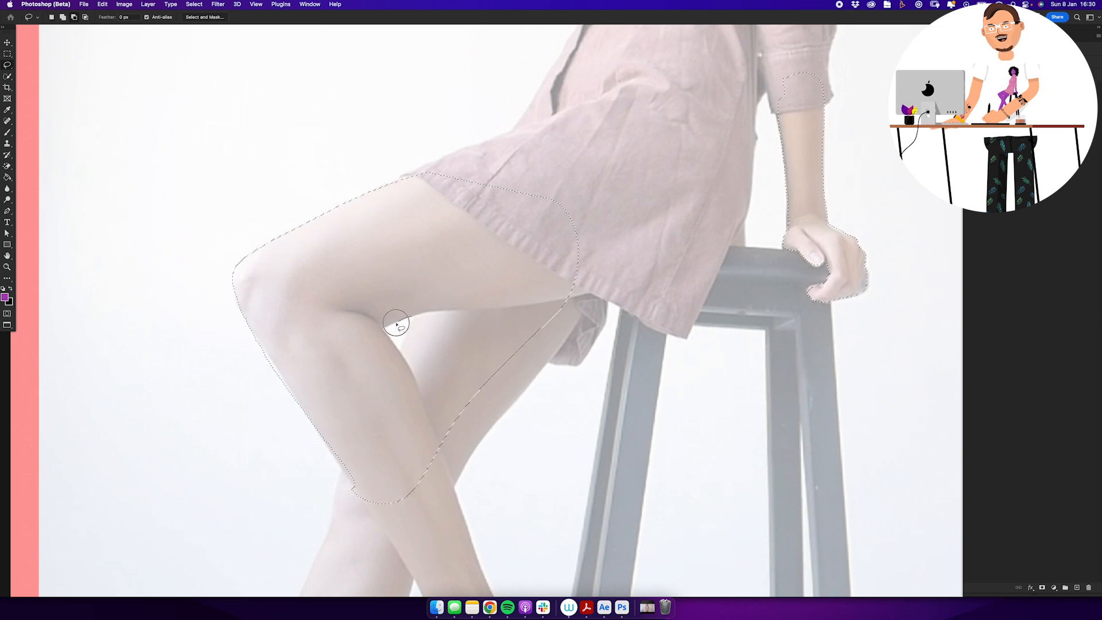
mouse_move(410, 315)
left_mouse_down()
mouse_move(383, 332)
mouse_move(402, 352)
left_mouse_up()
left_click_drag(432, 414, 495, 170)
left_click_drag(395, 187, 402, 232)
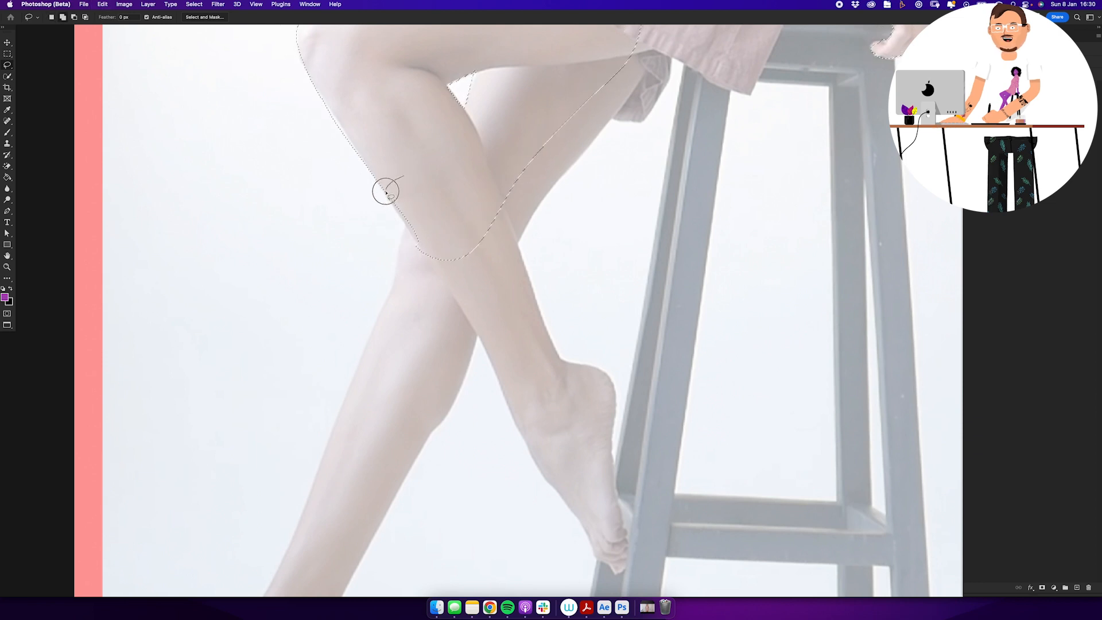
mouse_move(386, 192)
left_mouse_down()
mouse_move(401, 227)
mouse_move(393, 187)
mouse_move(388, 203)
mouse_move(404, 228)
mouse_move(371, 363)
mouse_move(375, 433)
mouse_move(428, 432)
left_mouse_up()
key("super+z")
key("super+z")
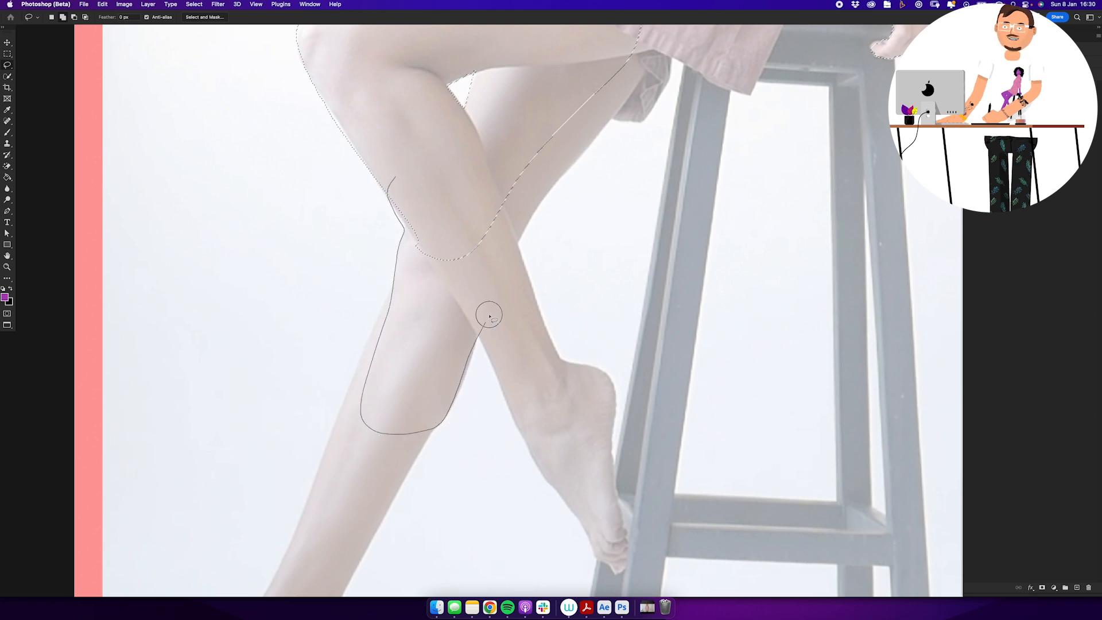
Step: Add the rear leg to the selection from the crossing at the knee down to the ankle
left_click_drag(489, 316, 494, 227)
scroll(485, 230, "down", 5)
scroll(485, 230, "left", 3)
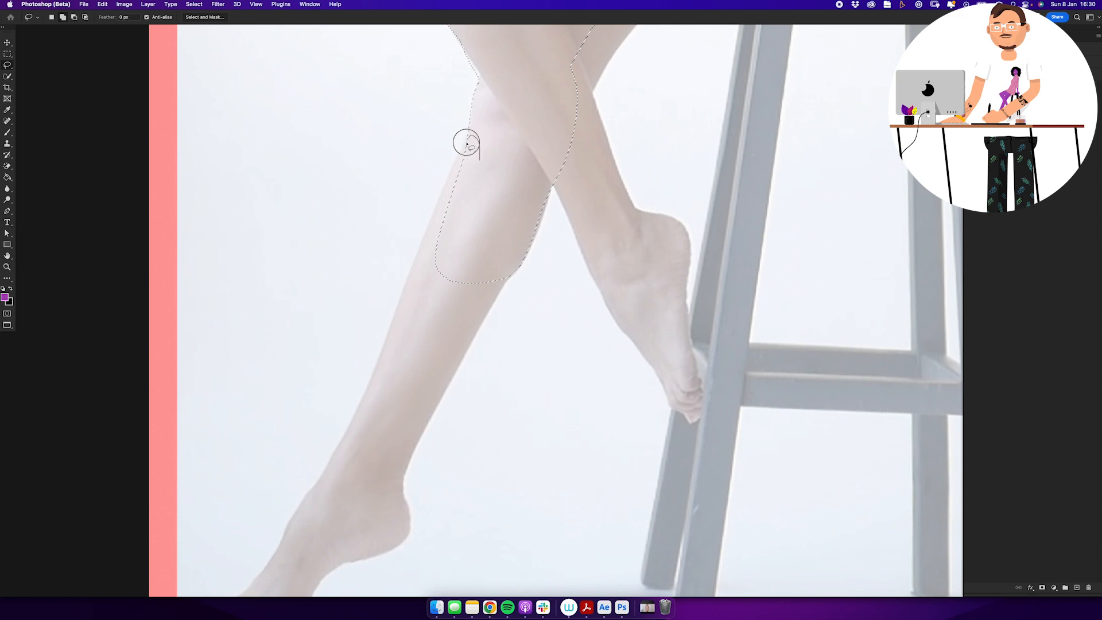
mouse_move(468, 144)
left_mouse_down()
mouse_move(337, 456)
mouse_move(358, 510)
left_mouse_up()
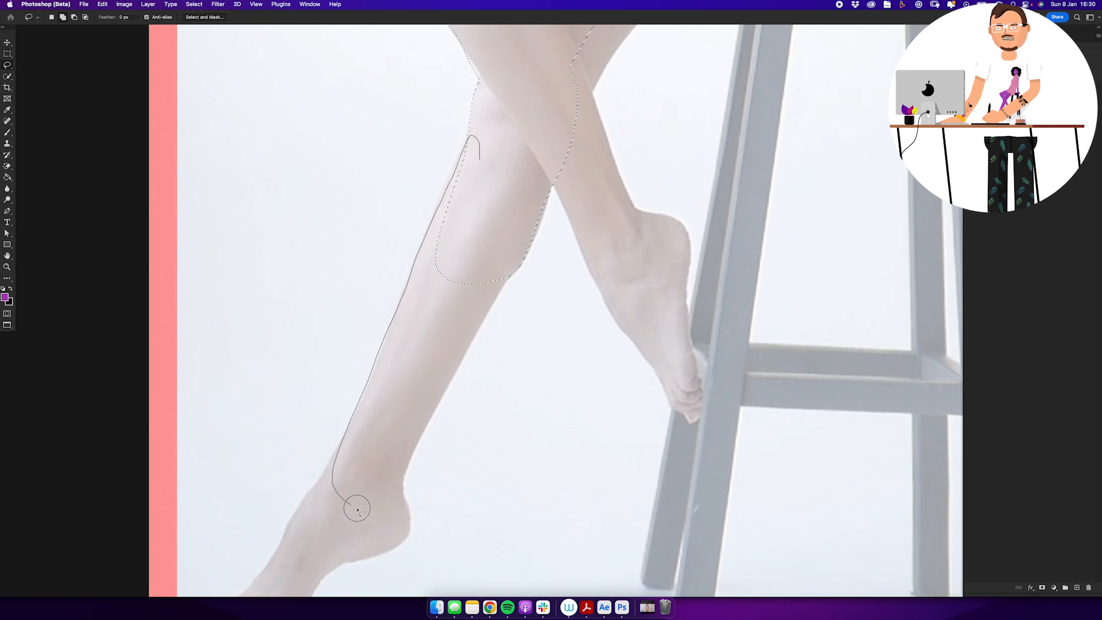
mouse_move(408, 464)
left_mouse_down()
mouse_move(507, 245)
mouse_move(519, 258)
mouse_move(506, 290)
mouse_move(415, 452)
mouse_move(367, 467)
left_mouse_up()
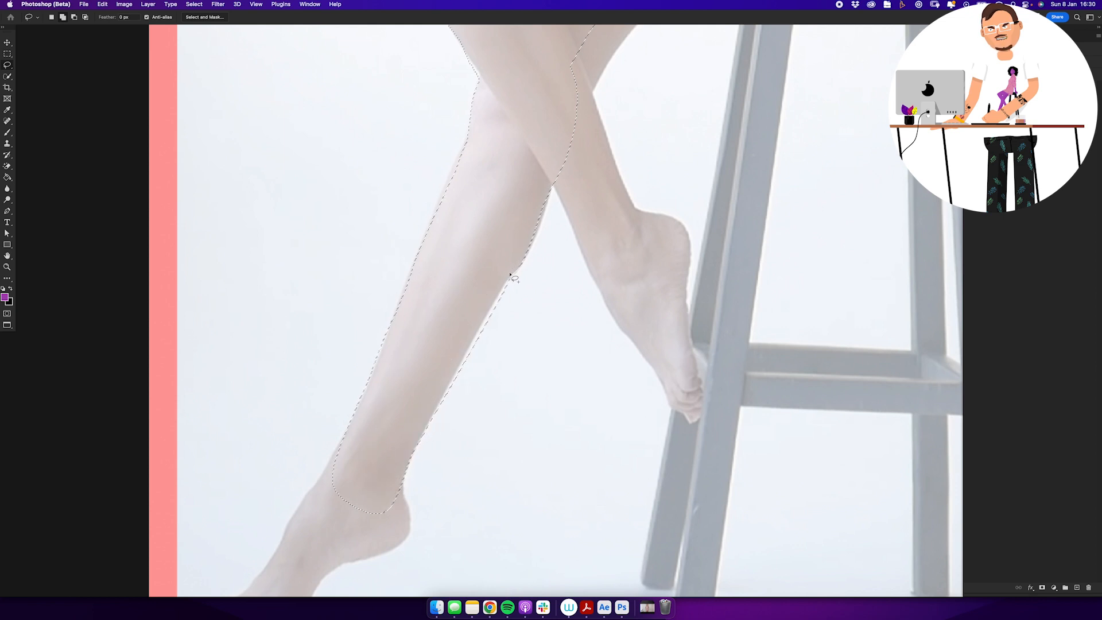
Step: Add the foot touching the floor to the selection, tracing from the ankle around the toes, sole and heel
mouse_move(494, 304)
left_mouse_down()
mouse_move(514, 378)
mouse_move(516, 354)
left_mouse_up()
left_click_drag(468, 429, 560, 268)
left_click_drag(444, 275, 431, 285)
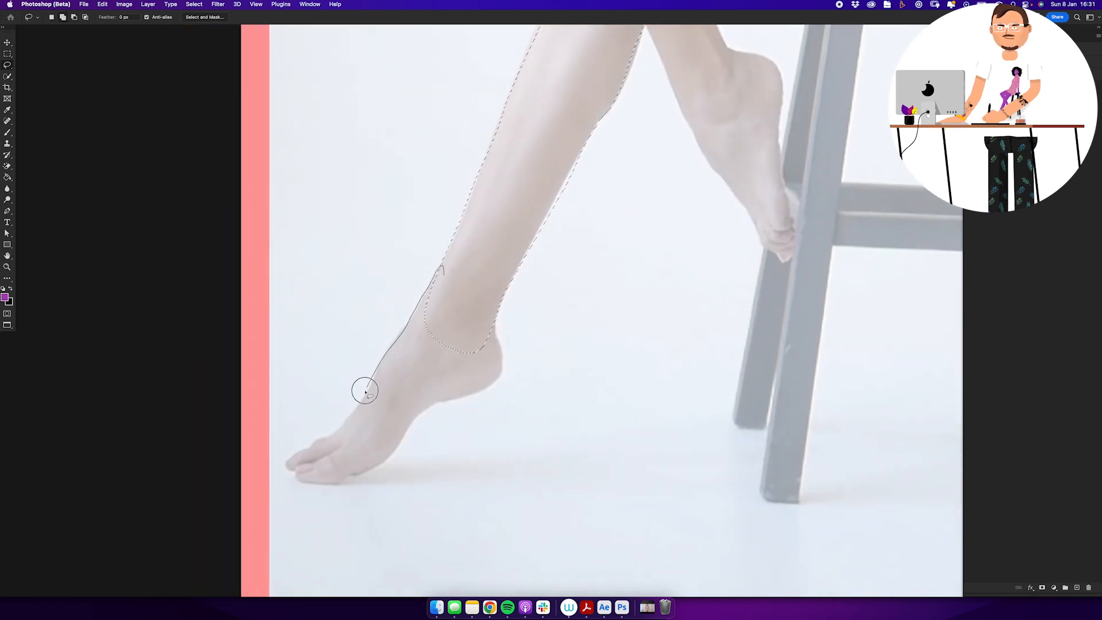
left_click_drag(338, 432, 310, 446)
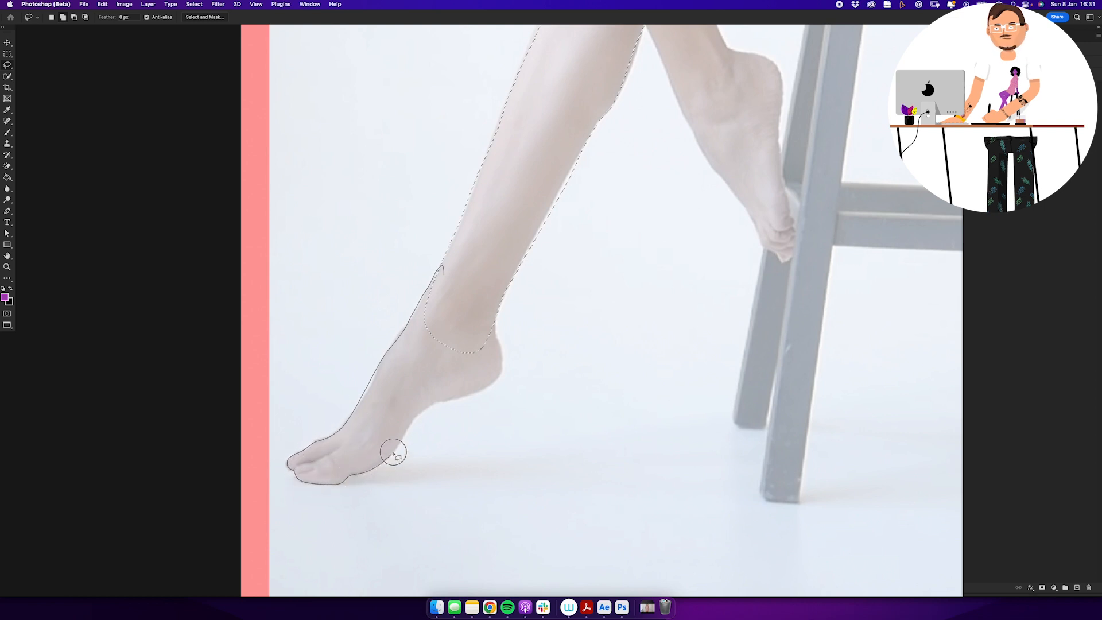
left_click_drag(394, 454, 418, 419)
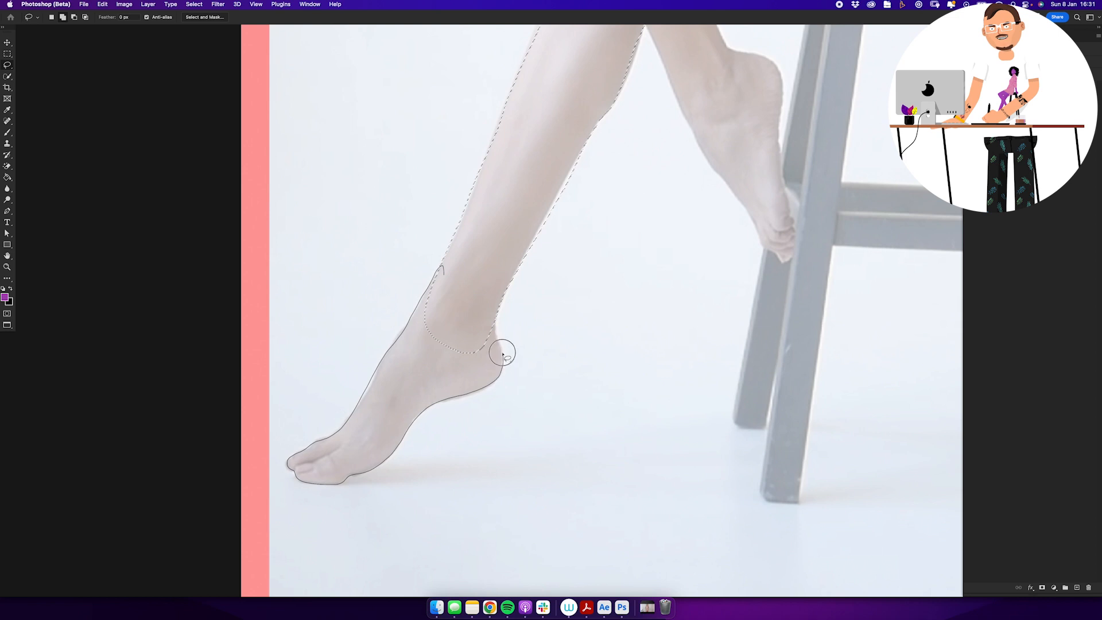
left_click_drag(499, 302, 451, 273)
Step: Add the crossed leg's lower shin, heel and toes beside the stool leg to the selection, tidying the calf and heel edges
left_click_drag(584, 219, 433, 418)
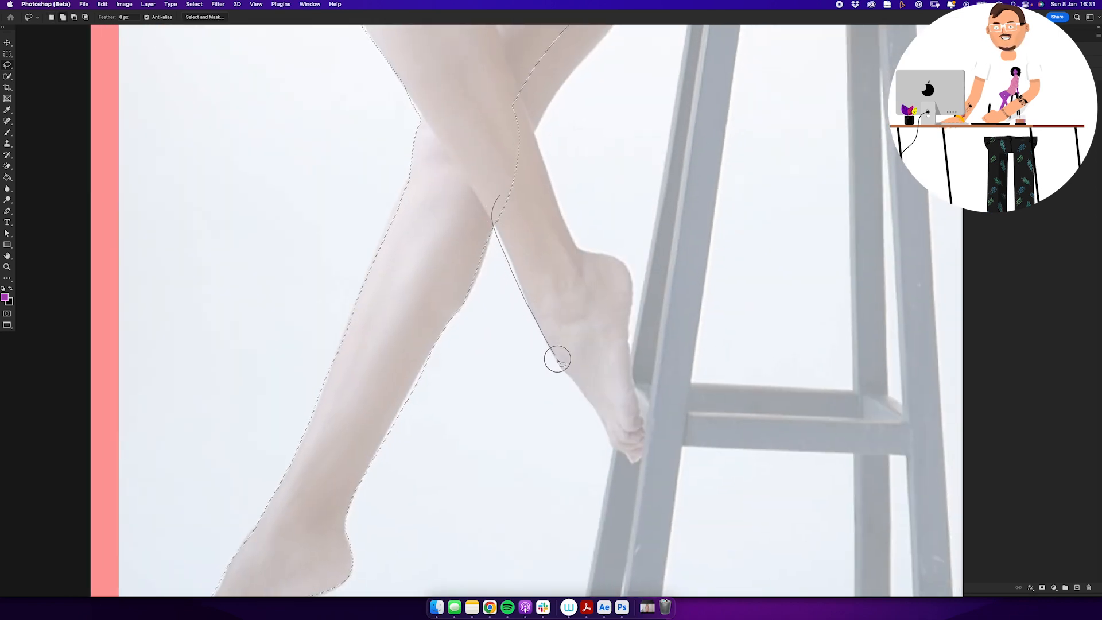
left_click_drag(558, 360, 592, 402)
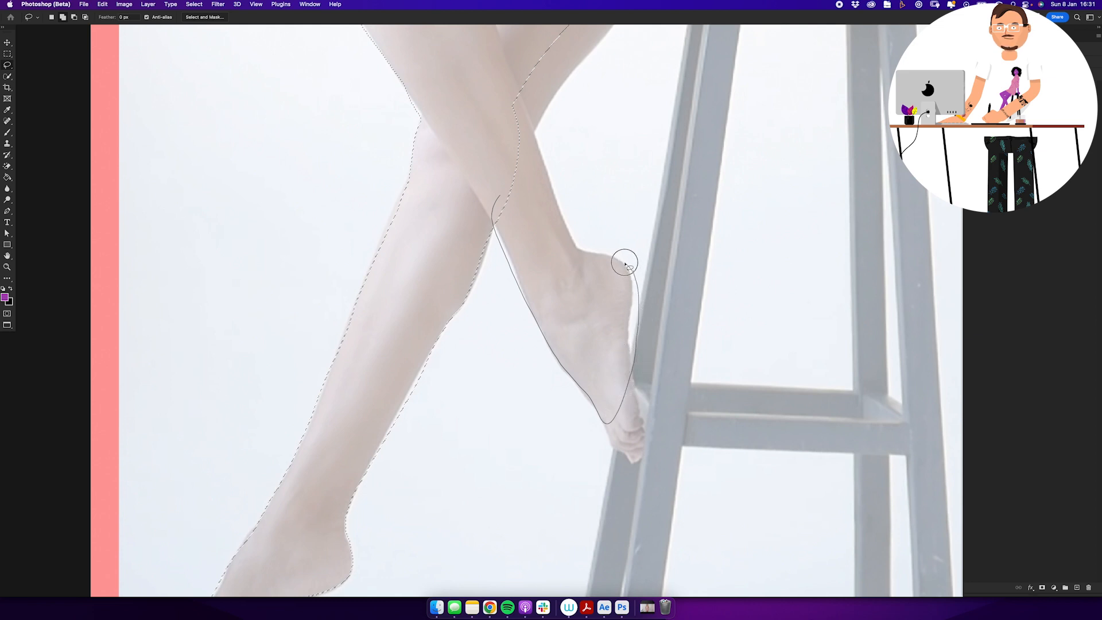
left_click_drag(573, 240, 524, 92)
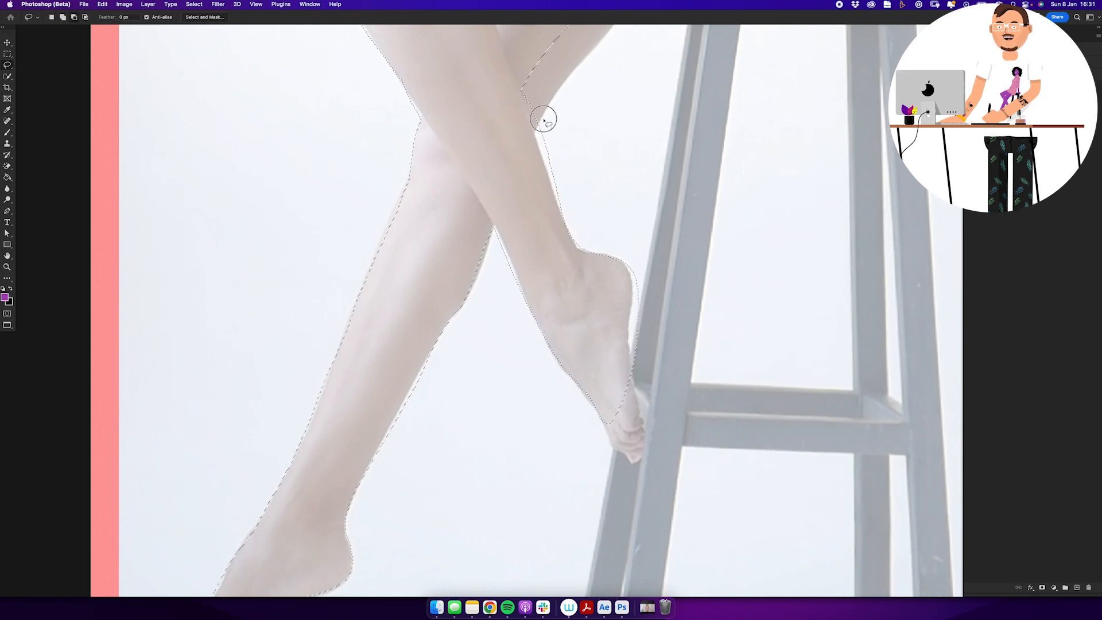
left_click_drag(539, 144, 569, 227)
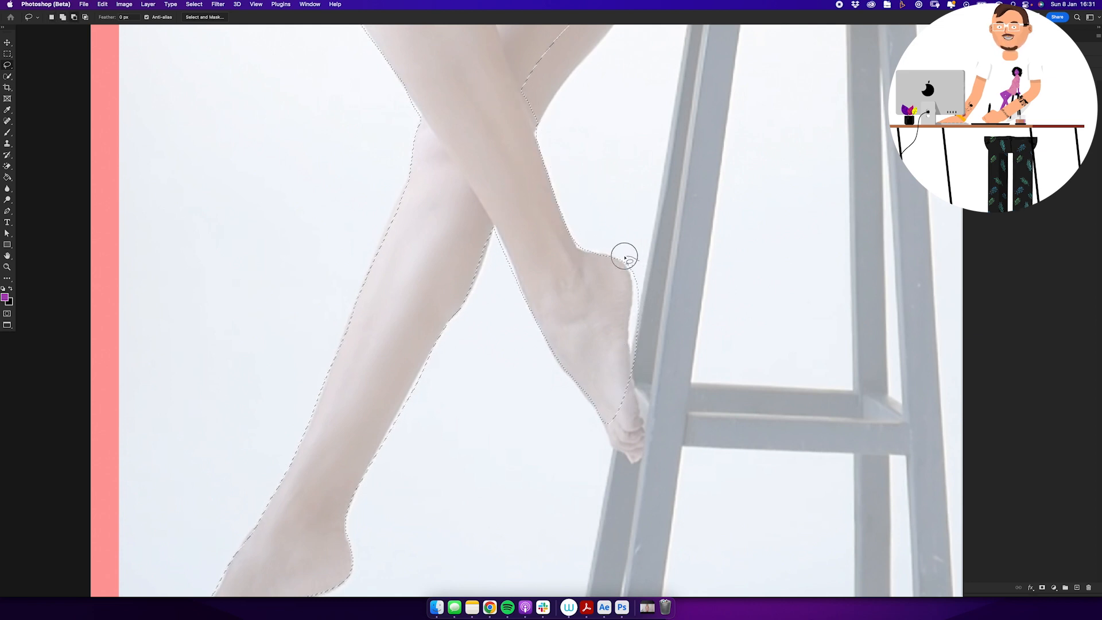
mouse_move(626, 258)
left_mouse_down()
mouse_move(629, 345)
mouse_move(671, 283)
mouse_move(618, 392)
left_mouse_up()
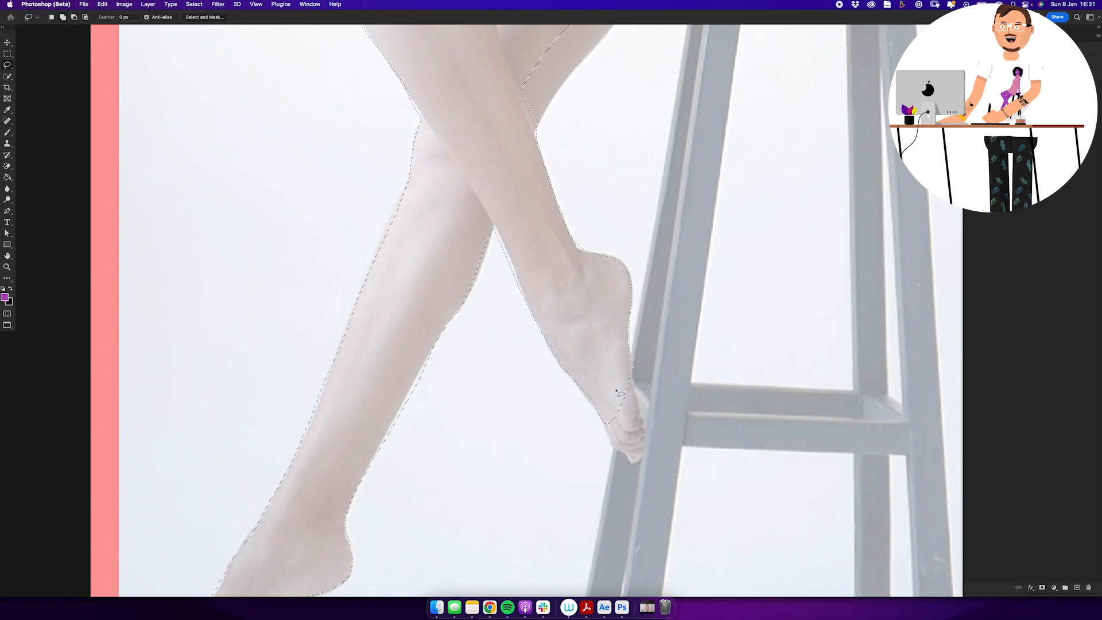
left_click_drag(635, 461, 645, 446)
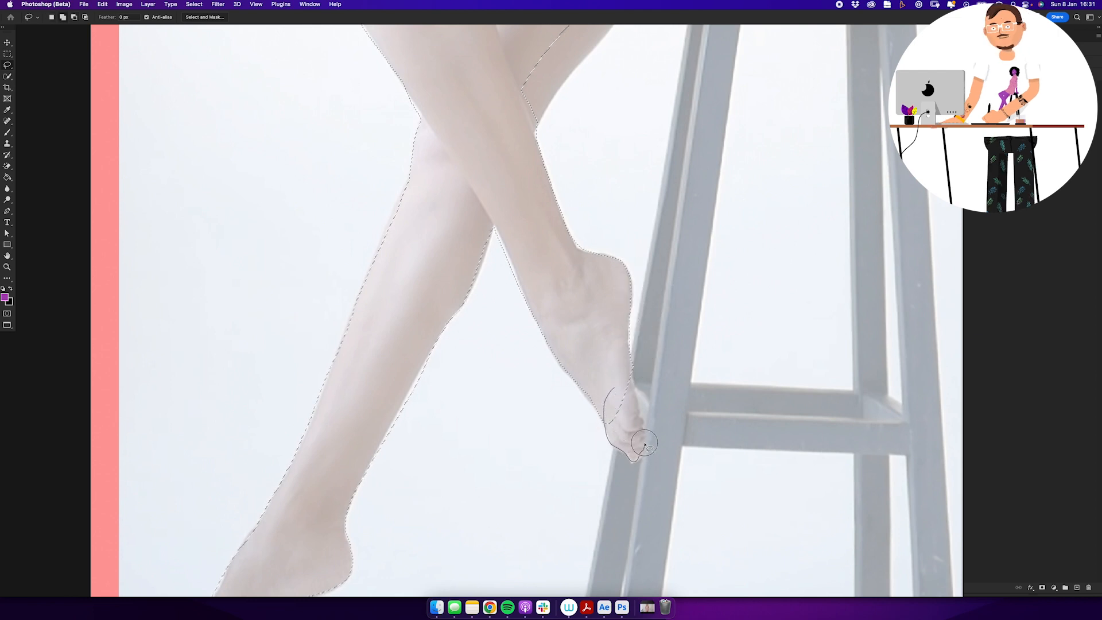
left_click_drag(620, 338, 610, 399)
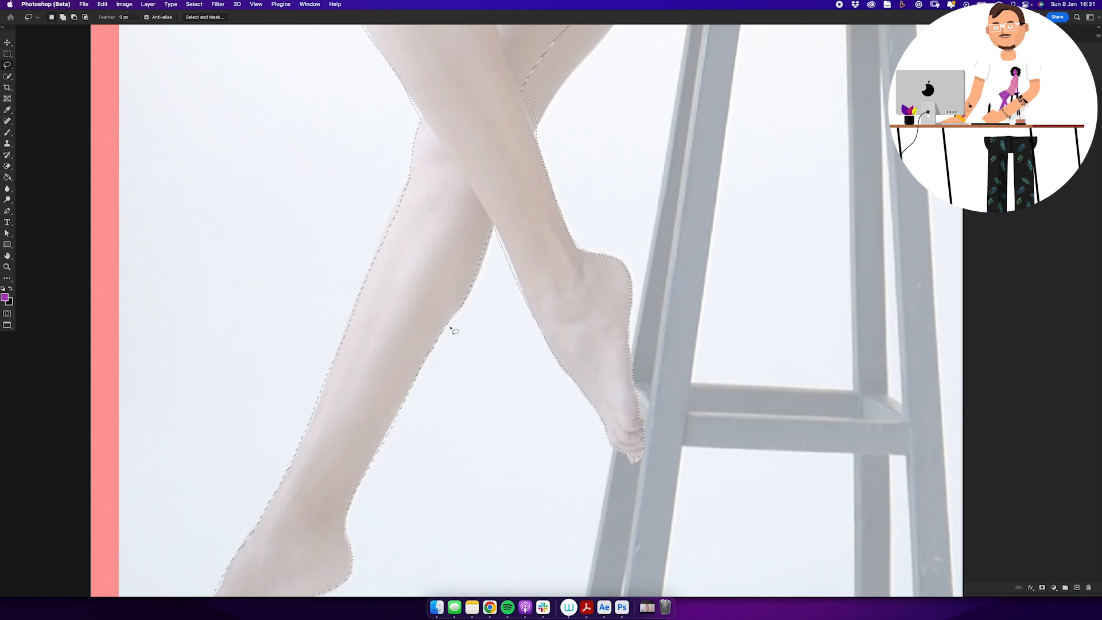
Step: Complete the leg selection along the underside of the rear thigh, fill all selected skin areas with the purple foreground color, and deselect
left_click_drag(481, 224, 406, 439)
mouse_move(558, 228)
left_mouse_down()
mouse_move(505, 283)
mouse_move(529, 330)
mouse_move(532, 317)
left_mouse_up()
key("z")
left_click_drag(609, 199, 529, 226)
left_click_drag(615, 163, 602, 292)
left_click_drag(599, 293, 584, 270)
key("alt+BackSpace")
key("super+d")
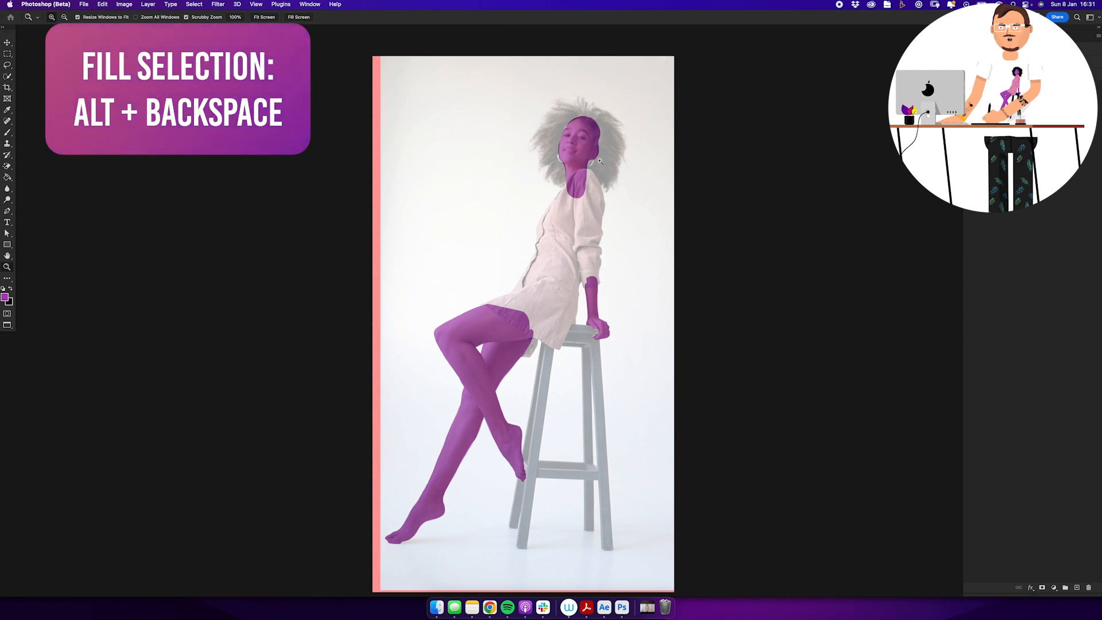
Step: Set the foreground color to pink for the dress
left_click_drag(585, 173, 631, 172)
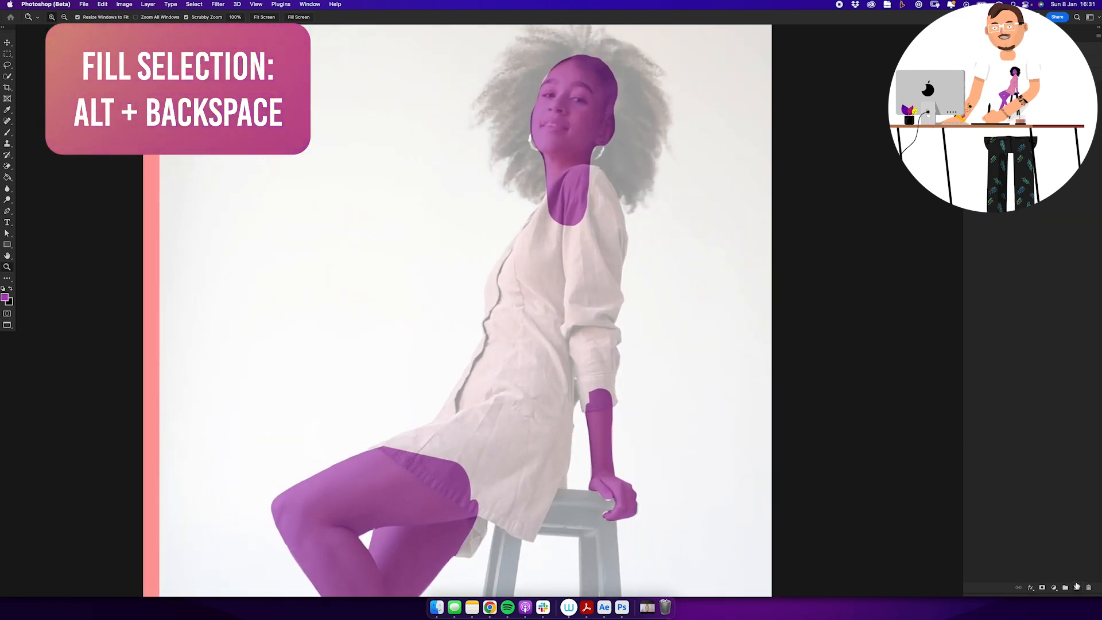
left_click(5, 297)
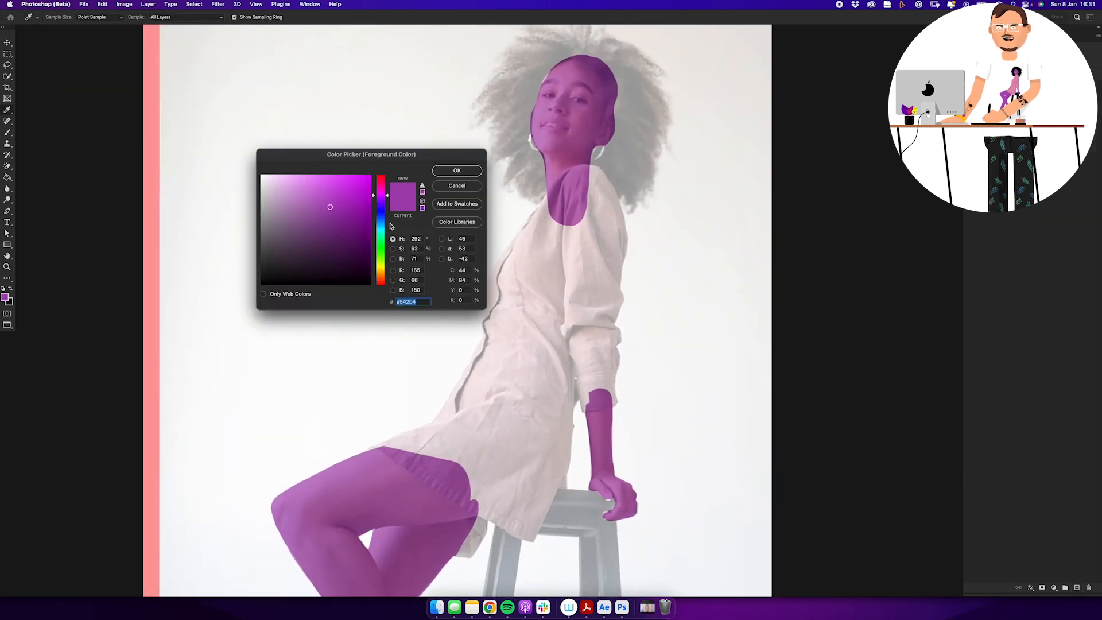
left_click(315, 189)
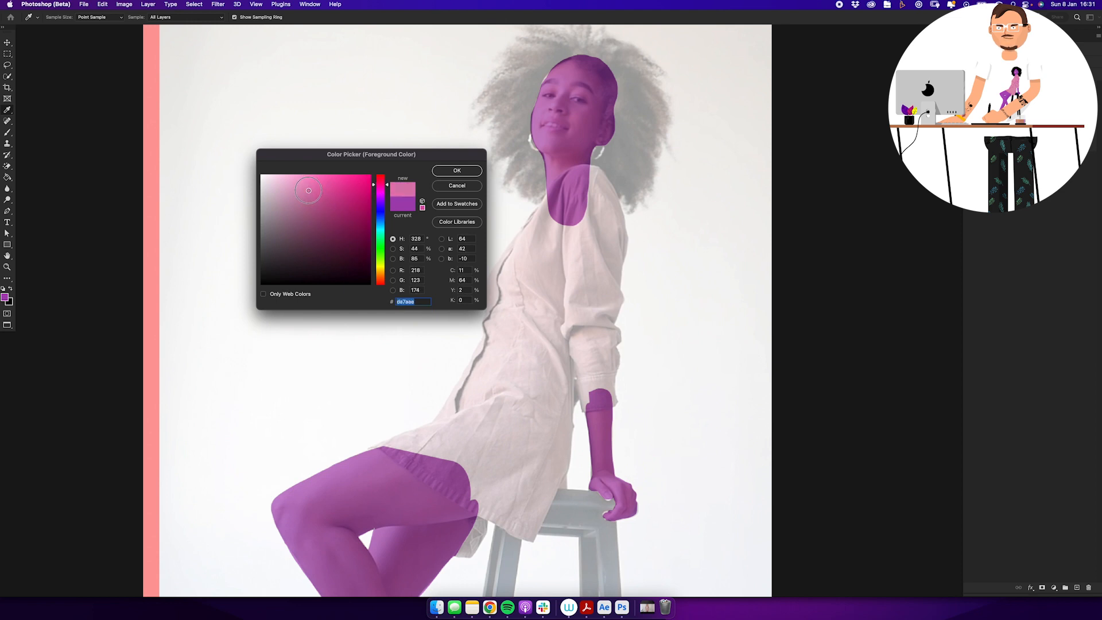
left_click(305, 190)
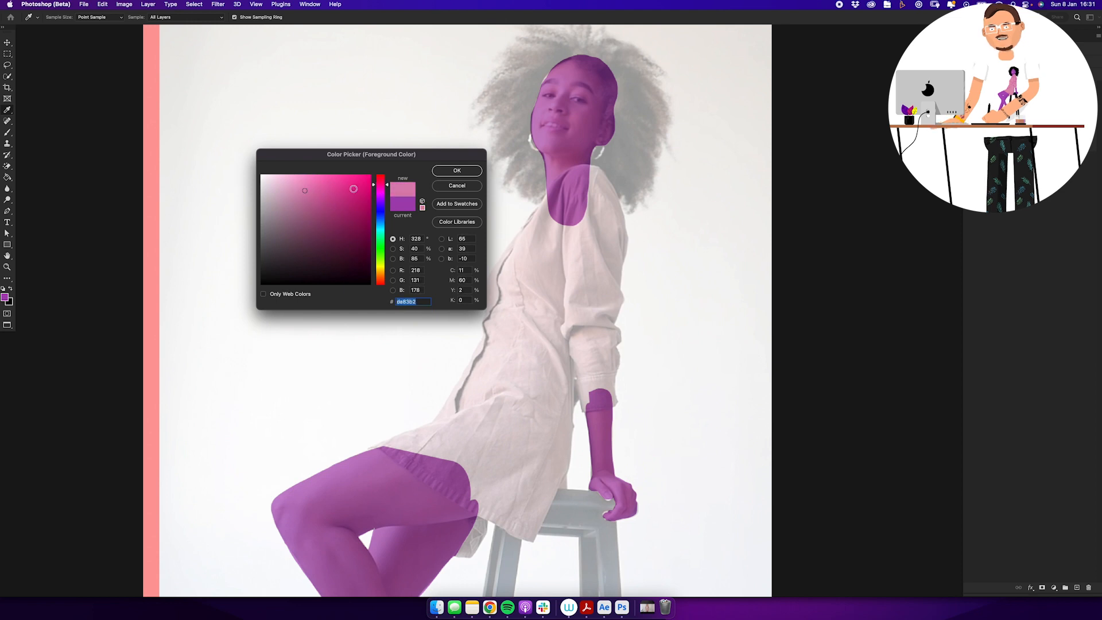
left_click(457, 171)
Step: Outline the front of the dress with the Lasso from the shoulder and neckline down to the hem over the thigh
scroll(618, 173, "up", 3)
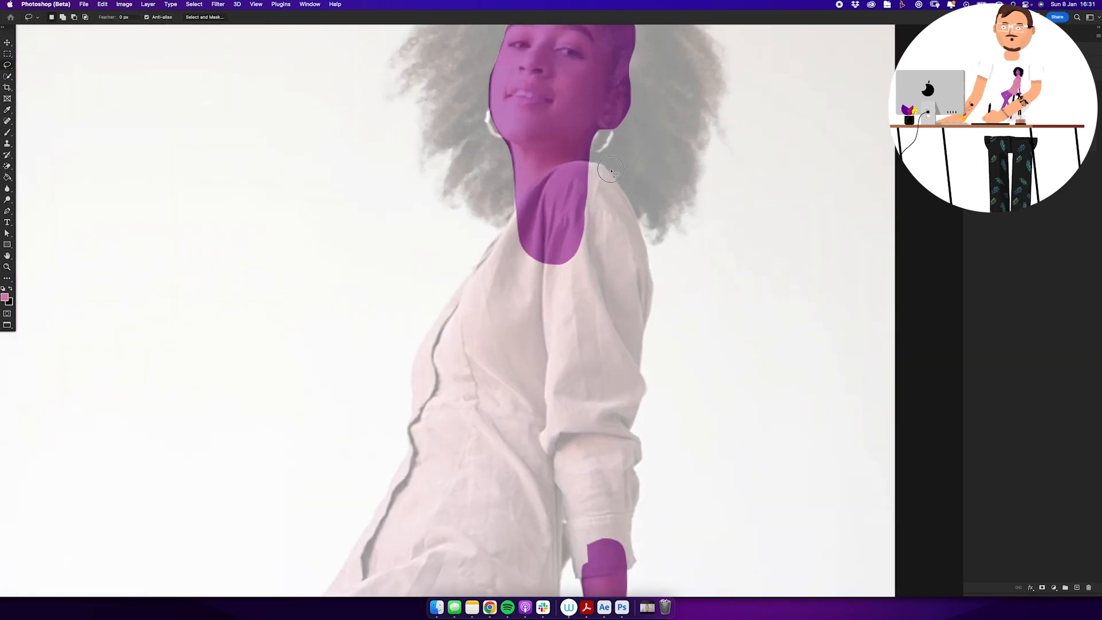
left_click_drag(587, 161, 550, 173)
mouse_move(510, 217)
left_mouse_down()
mouse_move(426, 331)
mouse_move(412, 369)
left_mouse_up()
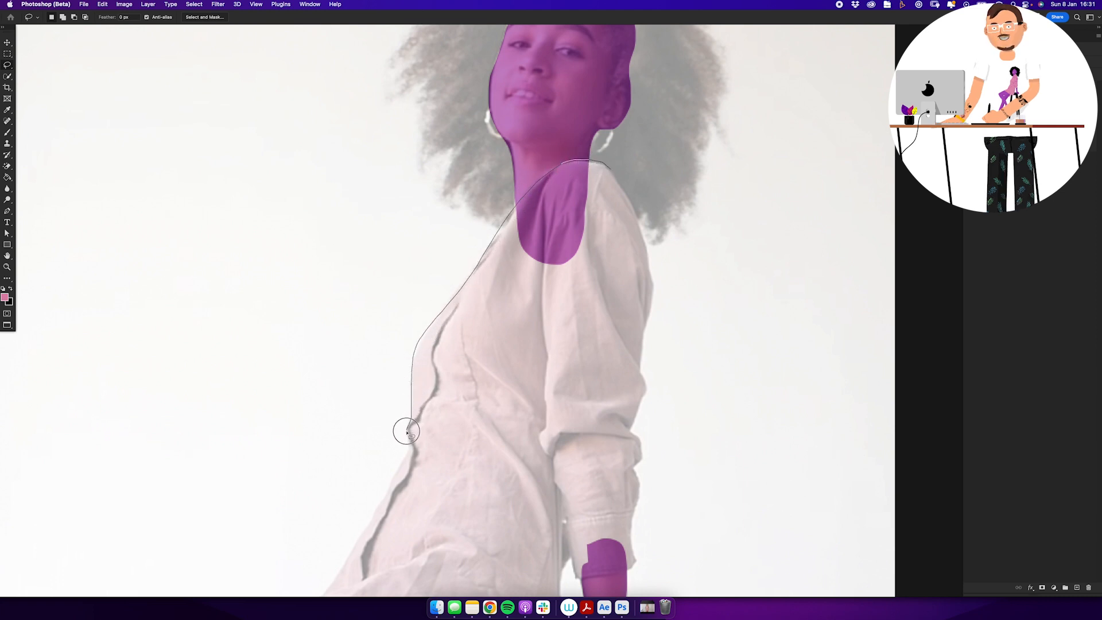
mouse_move(407, 459)
left_mouse_down()
mouse_move(452, 509)
mouse_move(611, 315)
mouse_move(629, 233)
left_mouse_up()
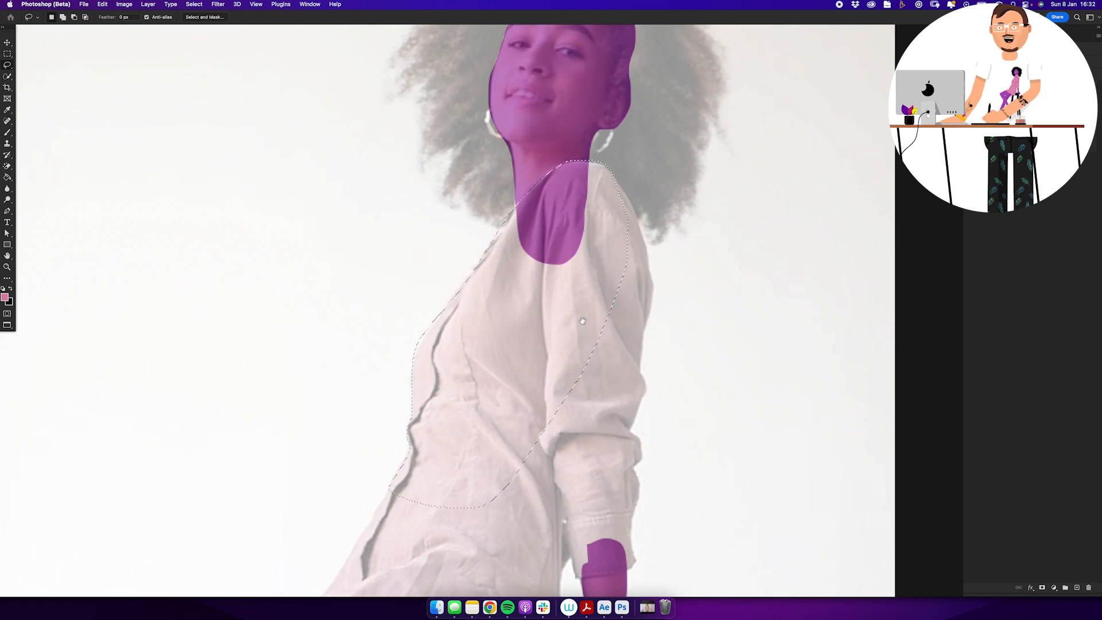
left_click_drag(511, 394, 578, 168)
mouse_move(464, 248)
left_mouse_down()
mouse_move(391, 373)
mouse_move(281, 415)
mouse_move(481, 523)
mouse_move(539, 451)
mouse_move(588, 324)
mouse_move(603, 217)
left_mouse_up()
Step: Add the back edge of the dress, the hem corner at the stool and the loose flap behind the thigh to the selection
left_click_drag(628, 340, 628, 421)
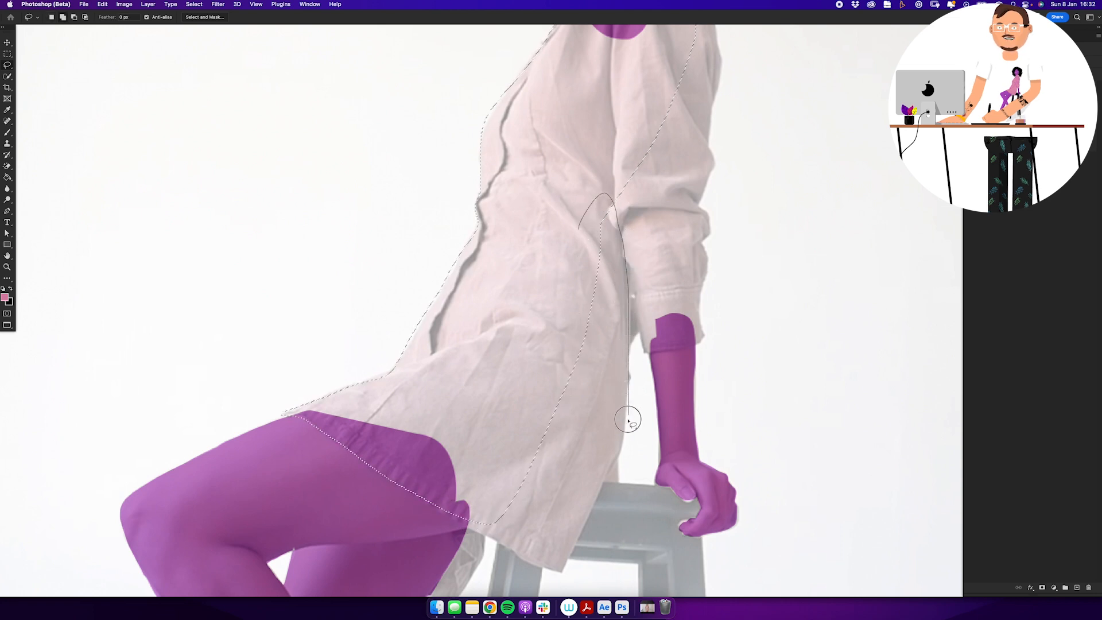
left_click_drag(620, 464, 616, 485)
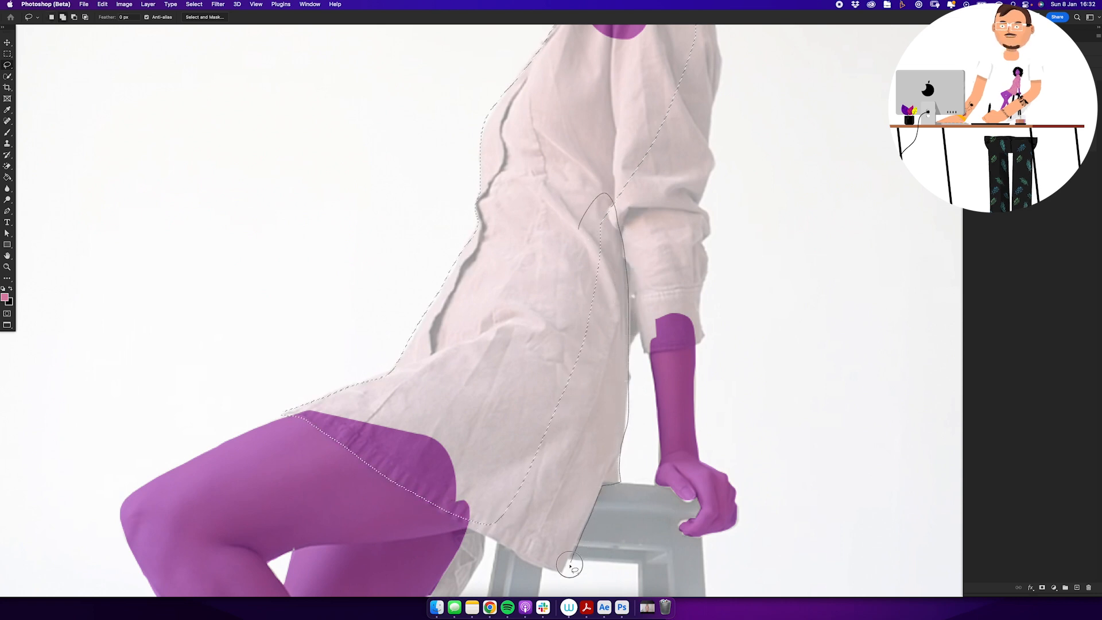
left_click_drag(466, 528, 460, 397)
left_click_drag(566, 425, 572, 253)
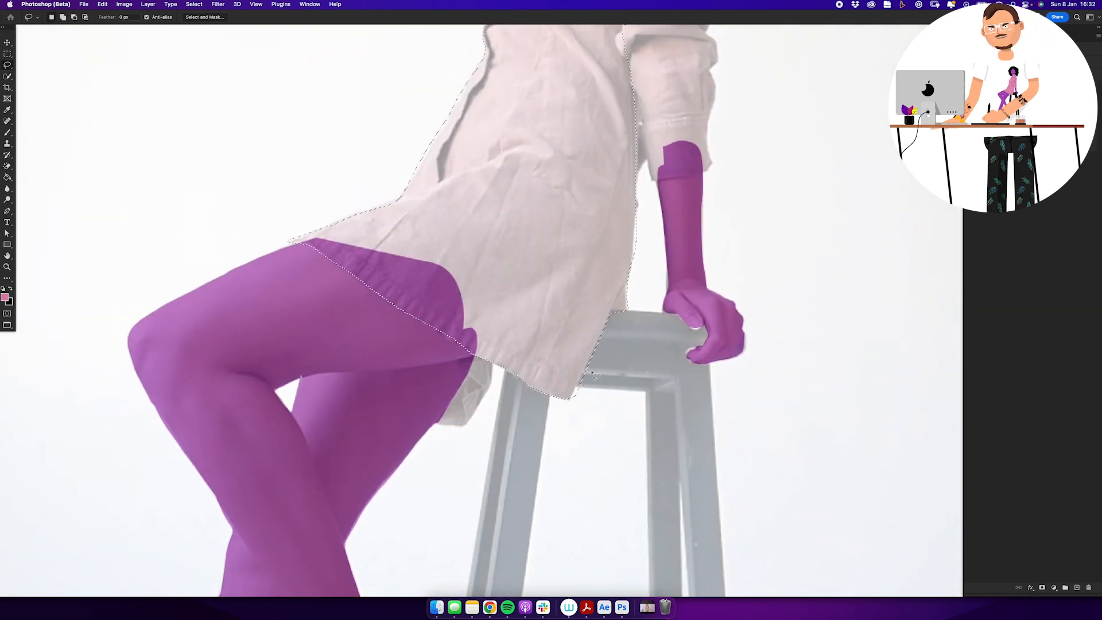
mouse_move(475, 354)
left_mouse_down()
mouse_move(461, 361)
mouse_move(439, 421)
mouse_move(490, 378)
mouse_move(488, 356)
left_mouse_up()
left_click_drag(467, 377, 443, 420)
Step: Add the shoulder and outer sleeve edge to the dress selection, fill it with the pink foreground color, and deselect
left_click_drag(577, 301, 450, 512)
mouse_move(521, 307)
left_mouse_down()
mouse_move(500, 383)
mouse_move(526, 389)
mouse_move(585, 374)
mouse_move(583, 228)
mouse_move(484, 263)
mouse_move(450, 356)
left_mouse_up()
left_click_drag(459, 201, 479, 218)
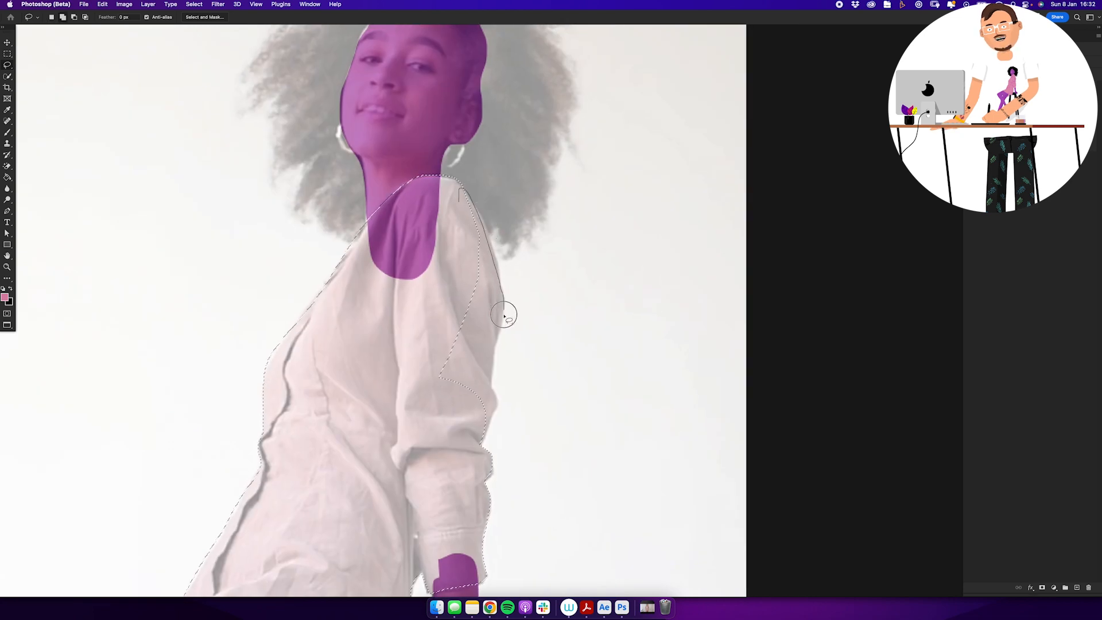
left_click_drag(504, 314, 486, 433)
left_click_drag(475, 394, 571, 349)
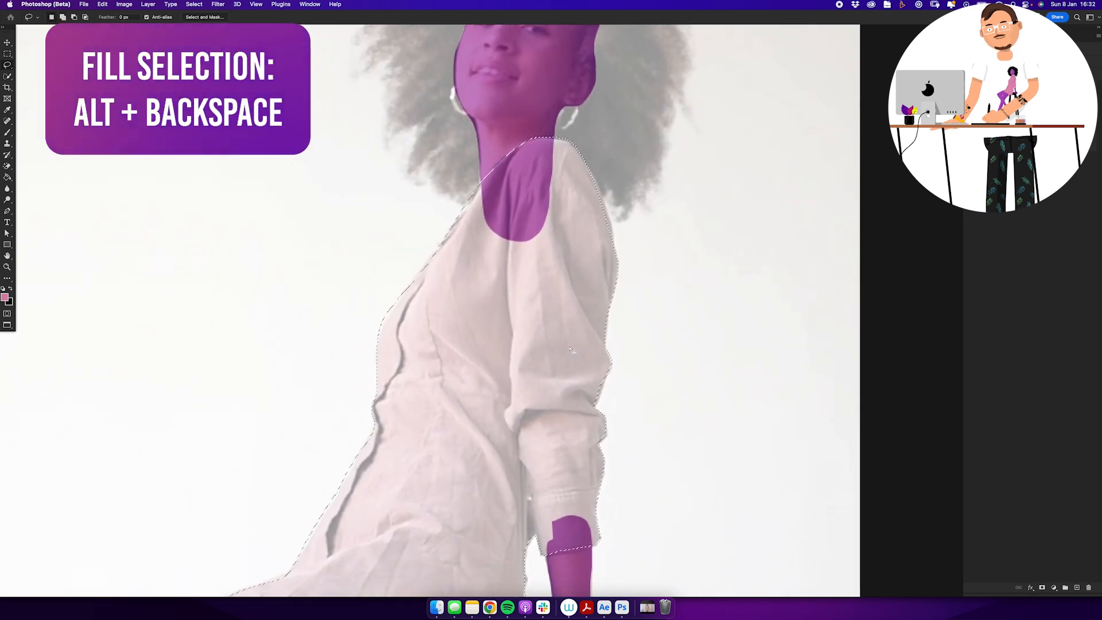
key("alt+BackSpace")
key("super+d")
Step: Outline a rounded hair base around the head with the Lasso, fill it with black on a new layer behind the figure, and deselect
left_click_drag(563, 305, 532, 299)
left_click_drag(542, 153, 567, 163)
left_click_drag(569, 173, 544, 298)
left_click_drag(520, 277, 535, 276)
key("l")
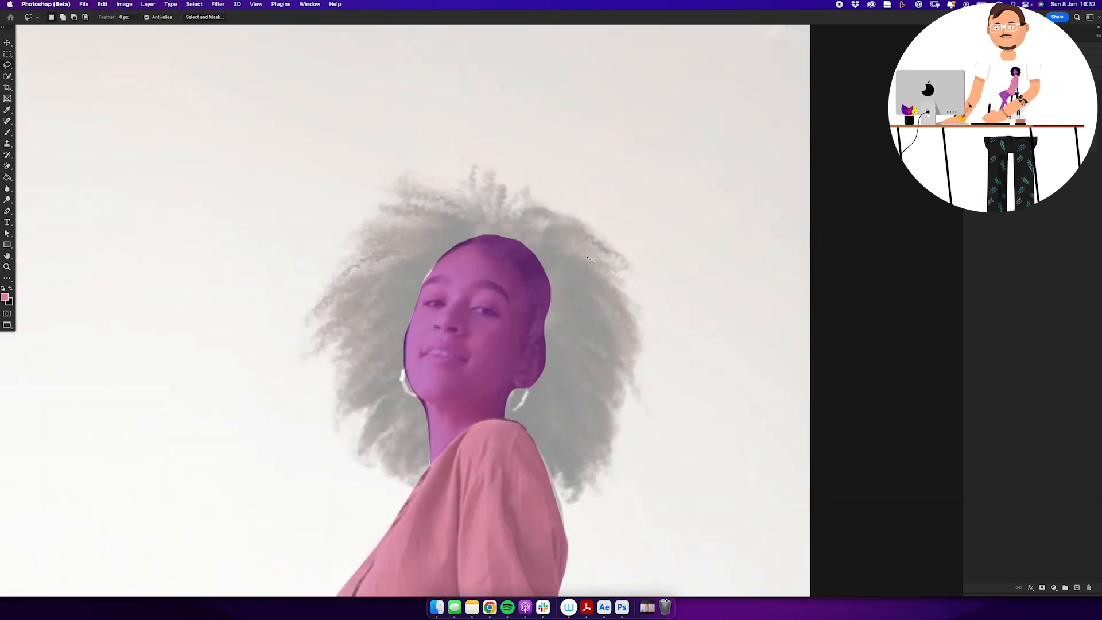
left_click_drag(541, 229, 462, 216)
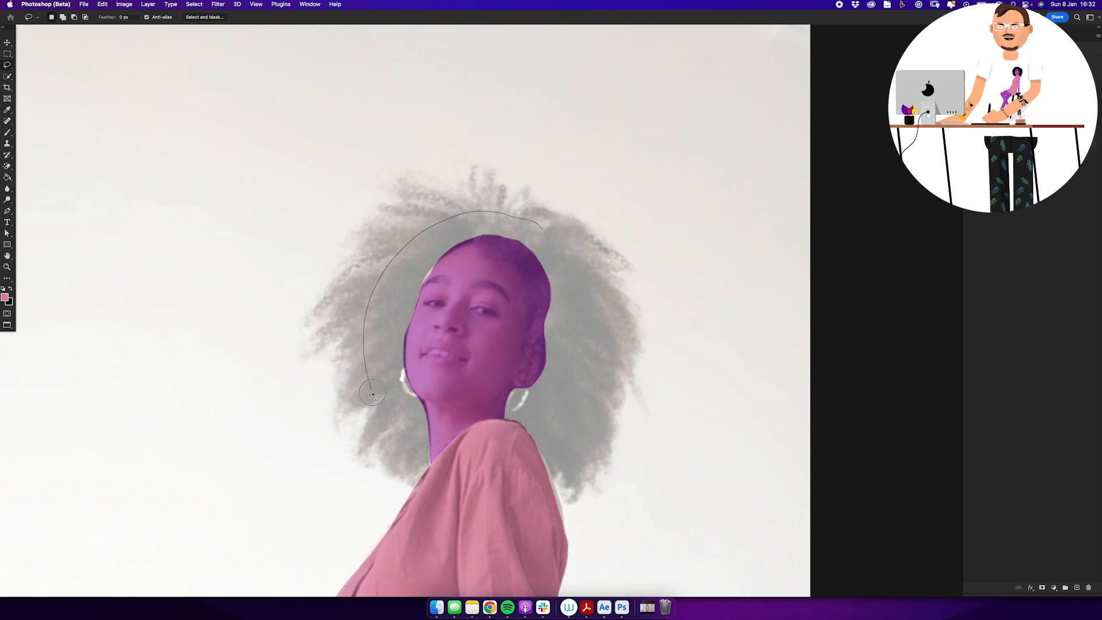
left_click_drag(612, 343, 604, 285)
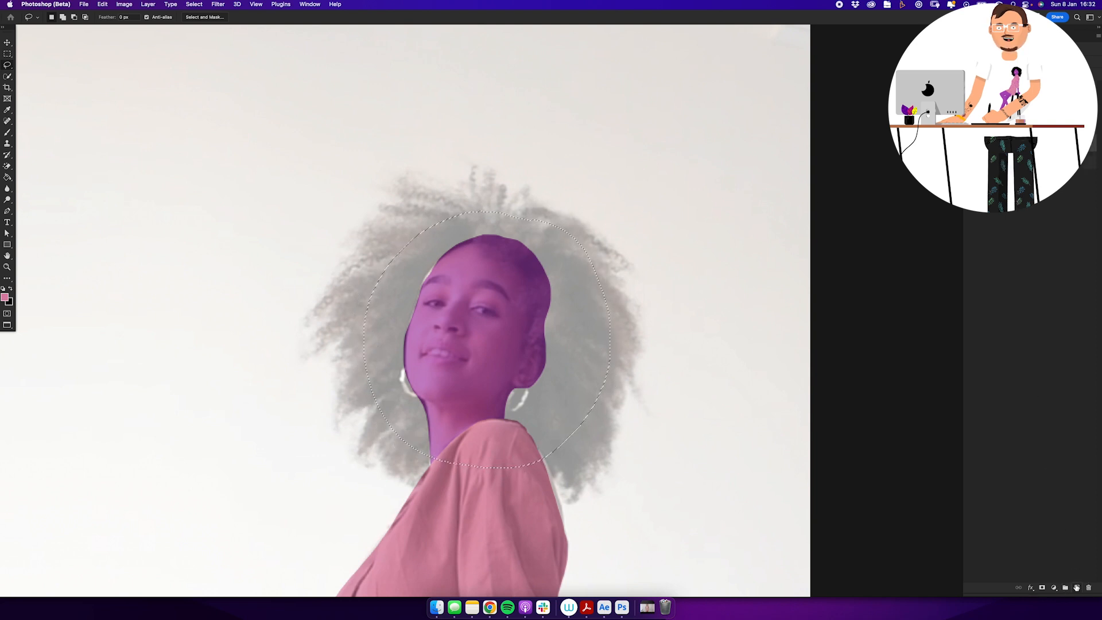
key("alt+BackSpace")
key("super+d")
Step: Activate the Brush tool, enlarge the preset picker, choose Kyle's Drawing Box - Happy HB from Dry Media Brushes, and undo a test stroke
key("b")
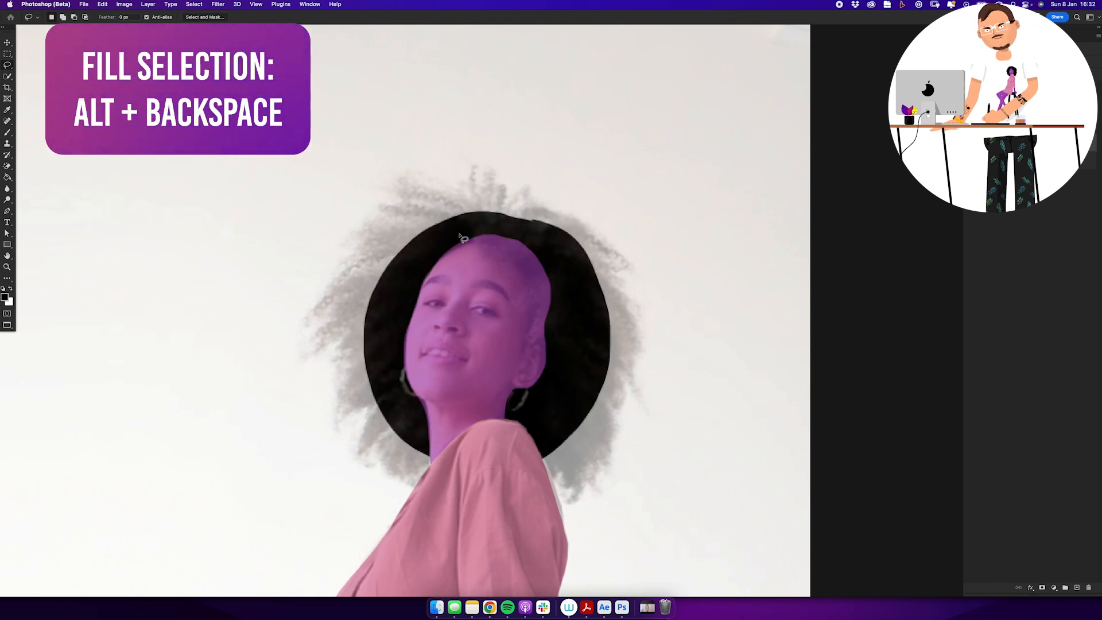
right_click(465, 221)
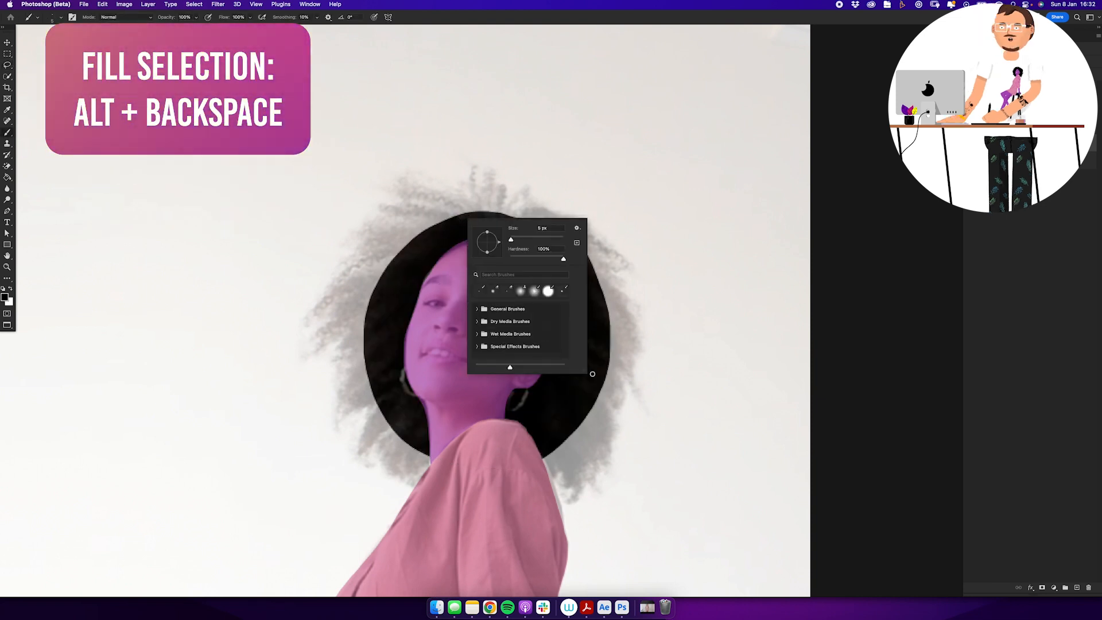
left_click_drag(587, 374, 632, 507)
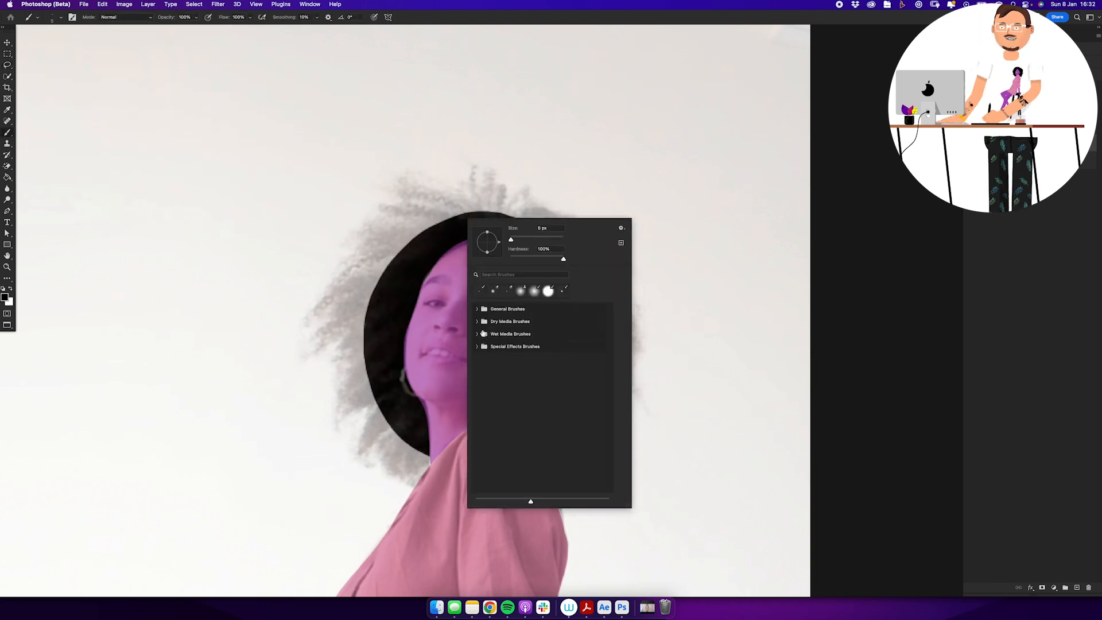
left_click(478, 322)
left_click(525, 363)
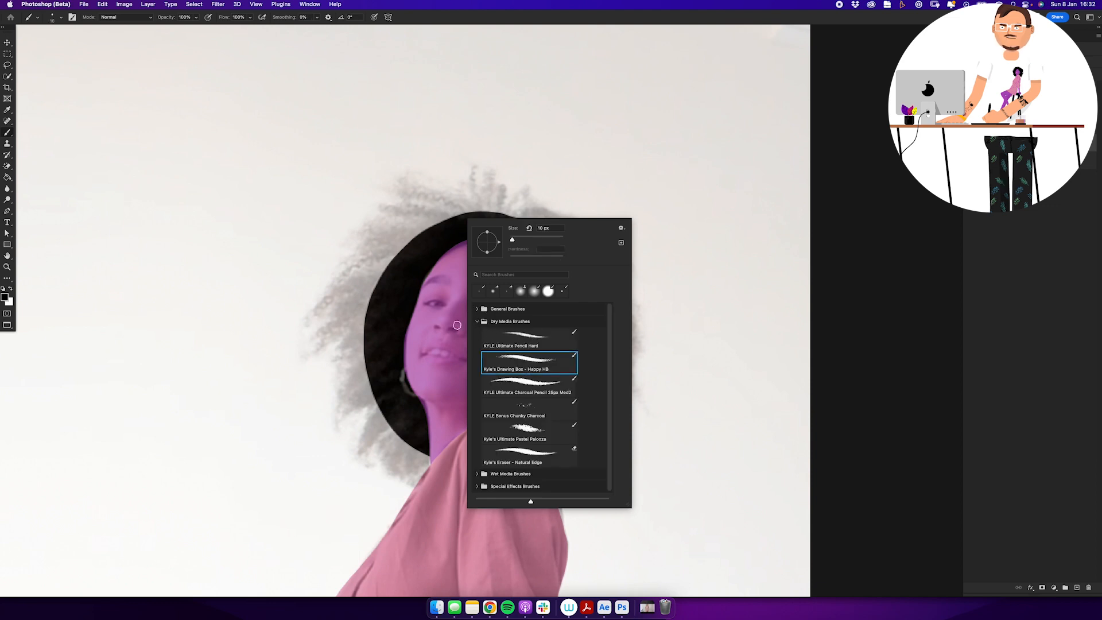
left_click_drag(249, 164, 256, 171)
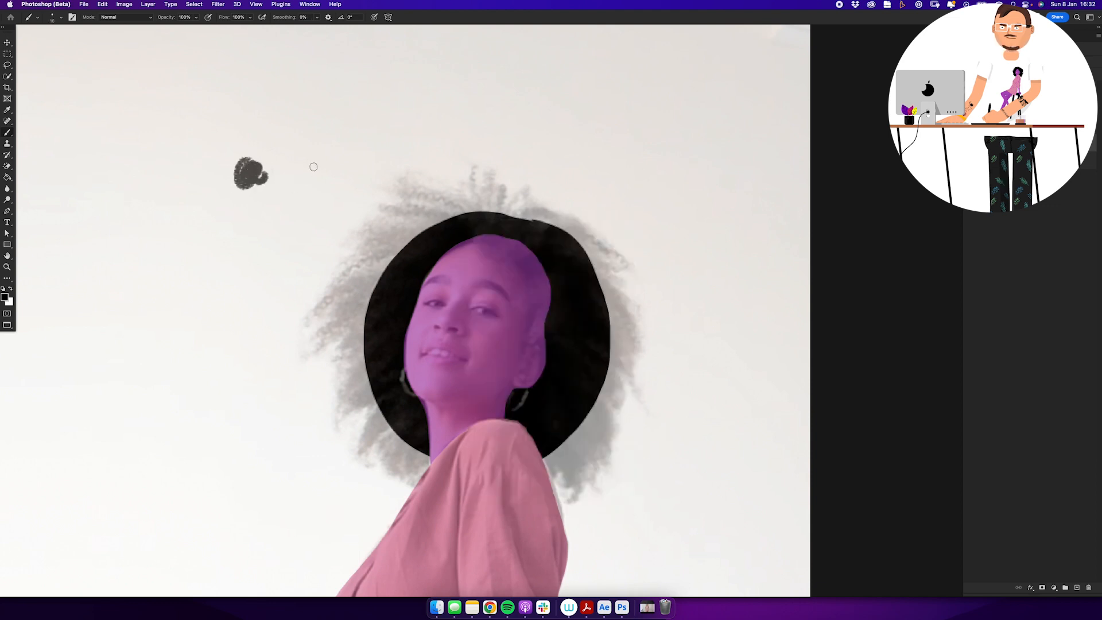
key("super+z")
Step: Try a larger size of the Happy HB brush with a test stroke beside the hair and undo the stroke
right_click(688, 232)
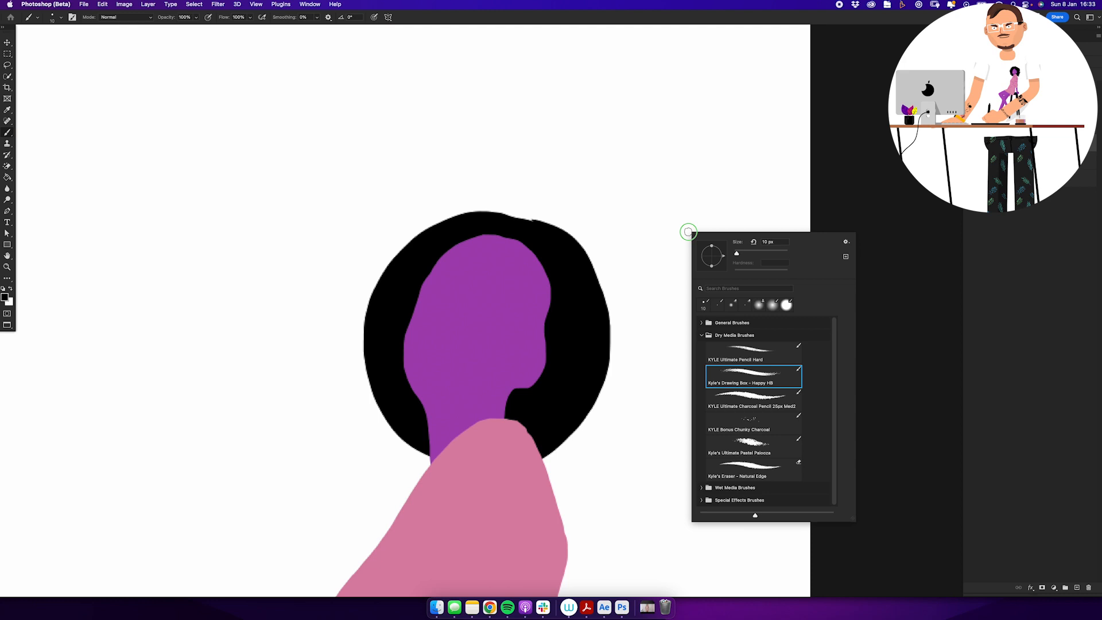
left_click(748, 253)
mouse_move(674, 202)
left_mouse_down()
mouse_move(716, 226)
mouse_move(704, 239)
mouse_move(714, 261)
mouse_move(693, 267)
left_mouse_up()
key("super+z")
Step: Choose the KYLE Ultimate Charcoal Pencil 25px Med2 brush, make a test stroke beside the hair, and undo it
right_click(711, 250)
left_click(782, 420)
left_click_drag(694, 267, 686, 277)
key("super+z")
Step: Set the charcoal brush size to 30 px and paint rough black strands from the hair base out to the photographed hair outline
right_click(682, 194)
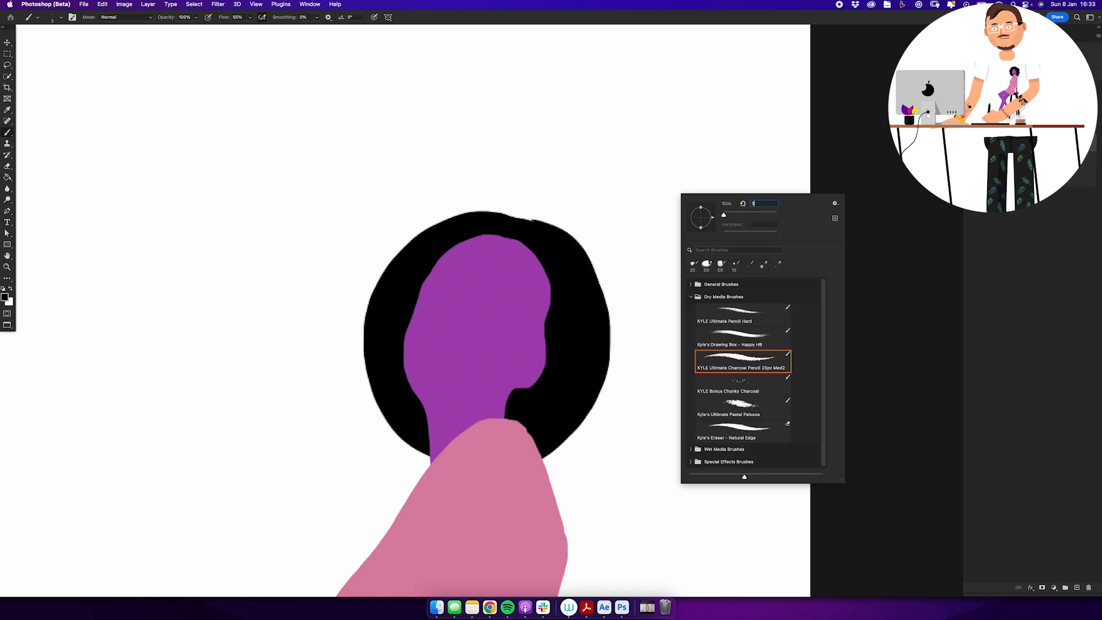
left_click(743, 388)
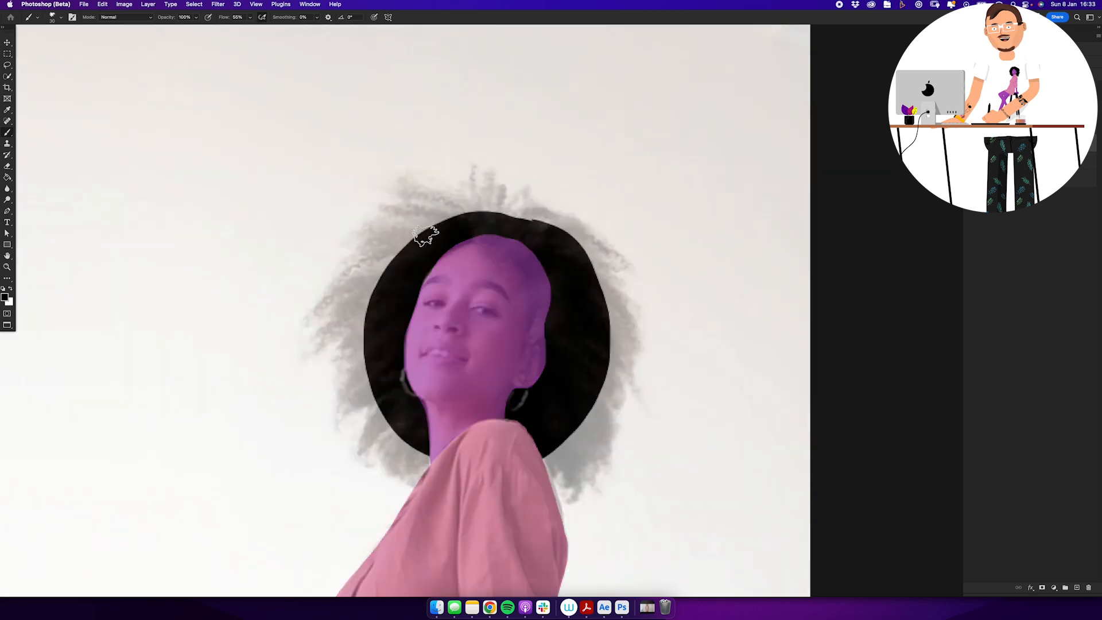
mouse_move(425, 234)
left_mouse_down()
mouse_move(448, 226)
mouse_move(396, 241)
mouse_move(408, 248)
mouse_move(376, 386)
mouse_move(399, 460)
mouse_move(364, 408)
mouse_move(364, 291)
mouse_move(351, 274)
mouse_move(414, 201)
mouse_move(488, 195)
mouse_move(597, 259)
mouse_move(617, 405)
left_mouse_up()
mouse_move(549, 431)
left_mouse_down()
mouse_move(571, 477)
mouse_move(628, 298)
mouse_move(563, 226)
mouse_move(519, 207)
left_mouse_up()
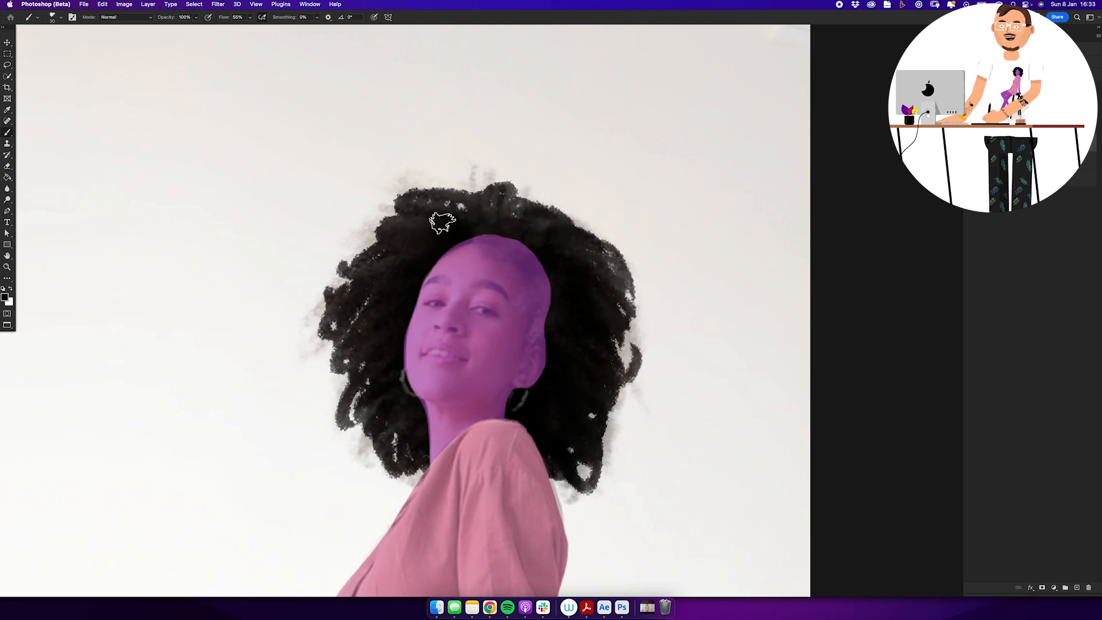
Step: Reduce the brush size to 20 px and then 10 px, and paint fine loose curls along the upper and rear edges of the hair
right_click(500, 264)
type("20")
key("Return")
right_click(393, 376)
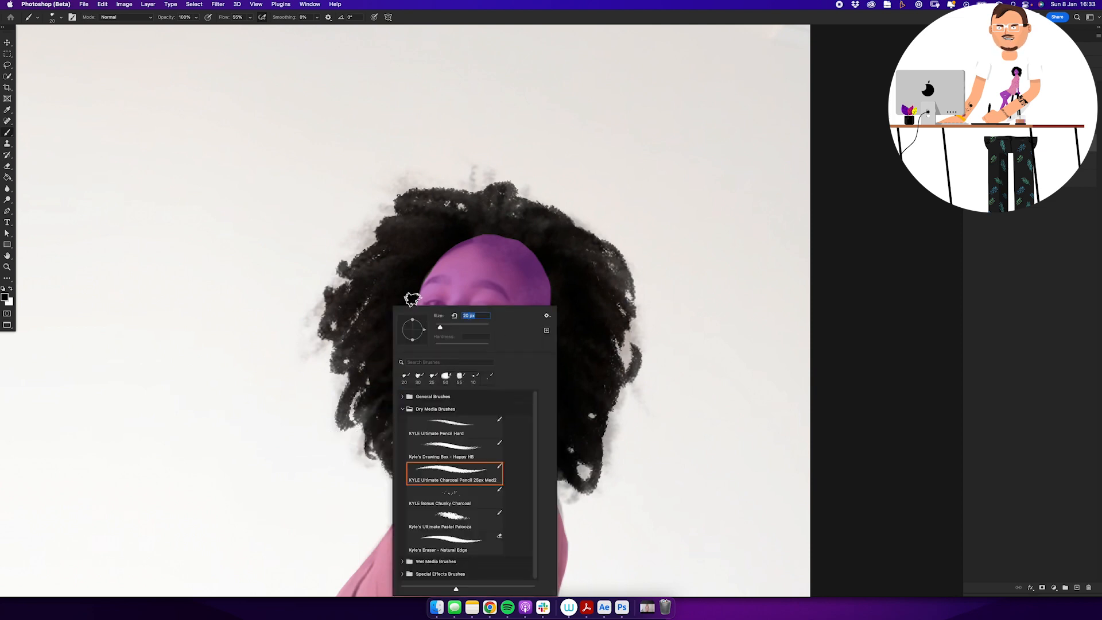
type("10")
key("Return")
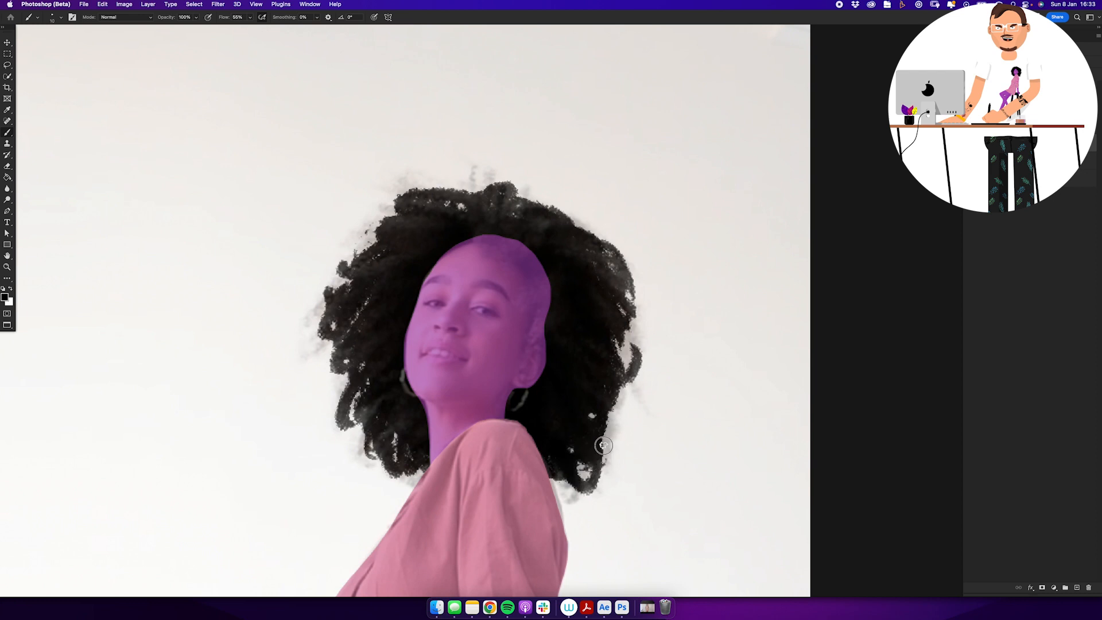
left_click_drag(606, 446, 620, 411)
left_click_drag(616, 369, 617, 413)
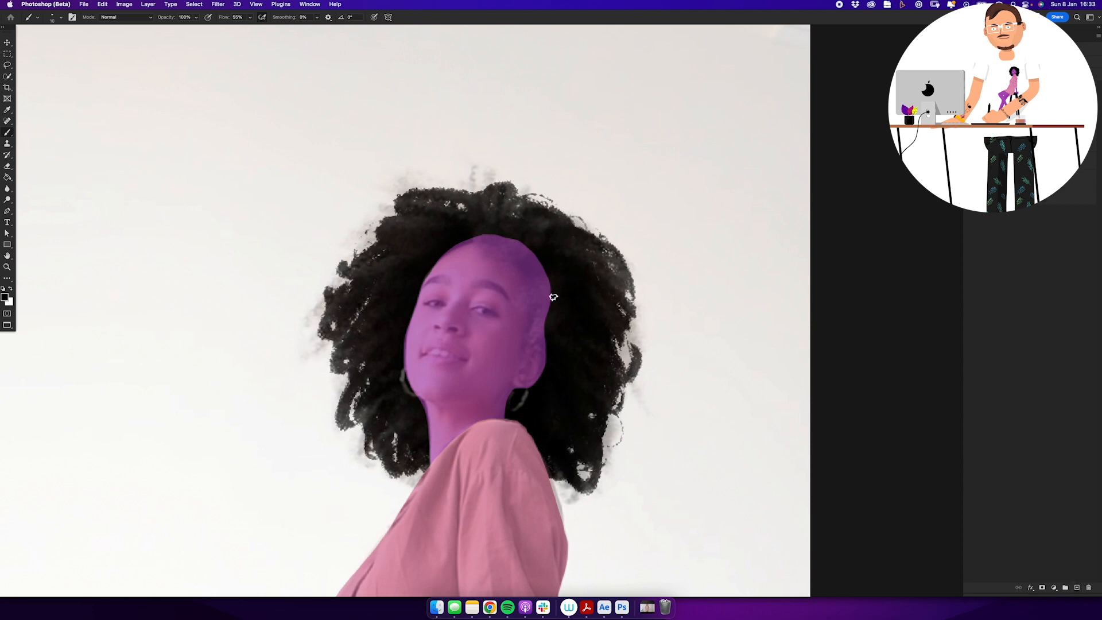
Step: Enlarge the brush to 20 px and paint the black hairline over the forehead, temple and upper ear
key("bracketright")
key("super+comma")
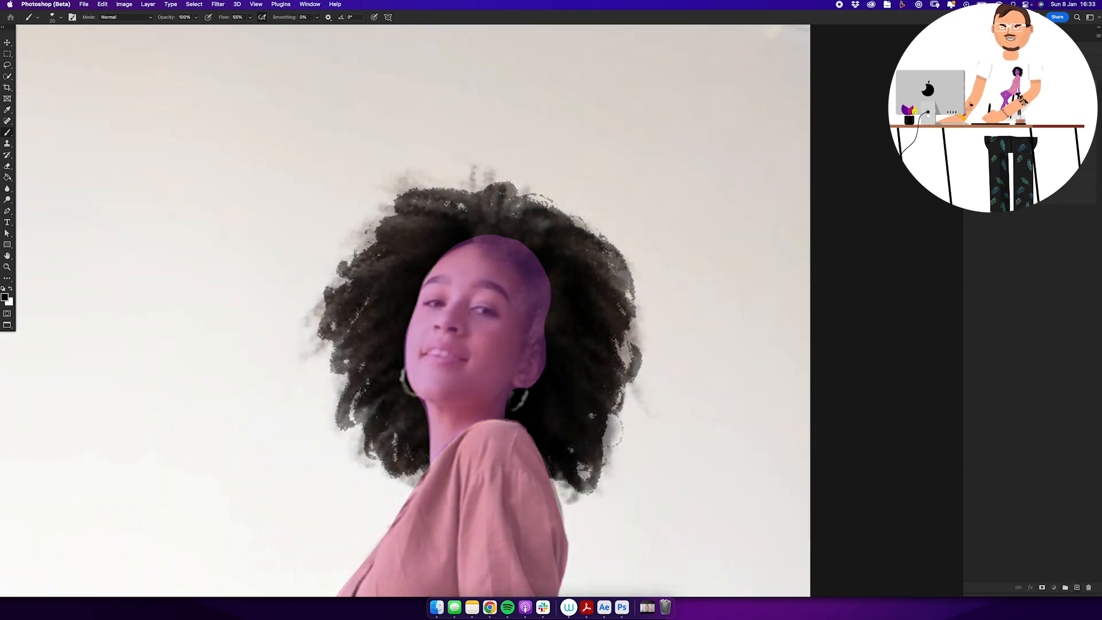
mouse_move(515, 225)
left_mouse_down()
mouse_move(480, 233)
mouse_move(514, 263)
mouse_move(531, 329)
mouse_move(527, 248)
mouse_move(544, 300)
mouse_move(467, 236)
mouse_move(446, 245)
mouse_move(463, 233)
mouse_move(549, 295)
mouse_move(539, 335)
mouse_move(547, 376)
mouse_move(511, 394)
left_mouse_up()
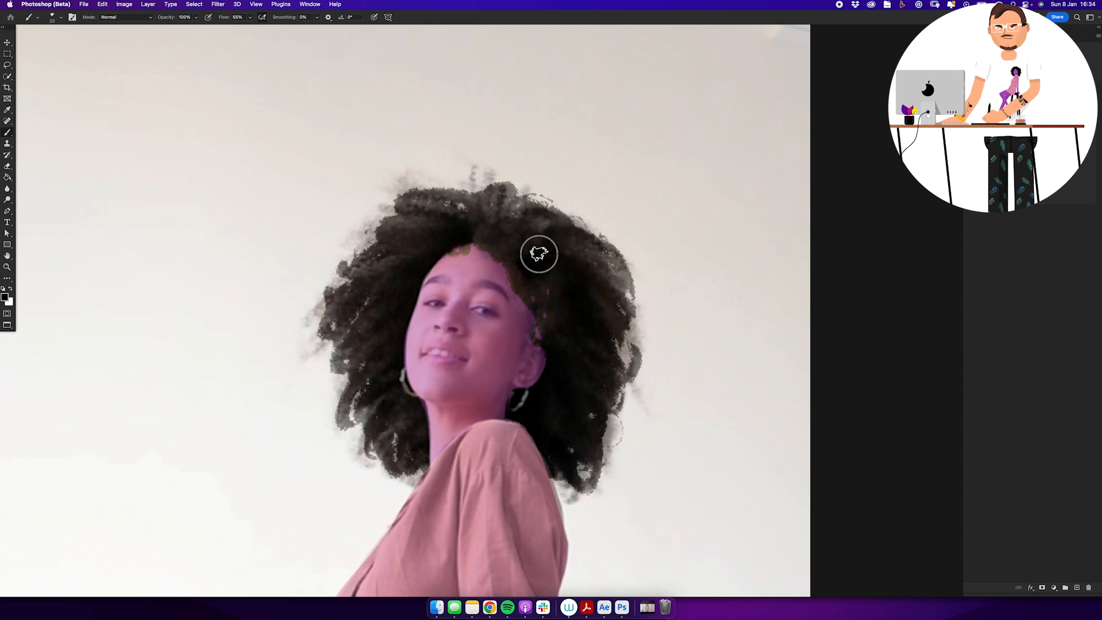
left_click_drag(445, 251, 414, 280)
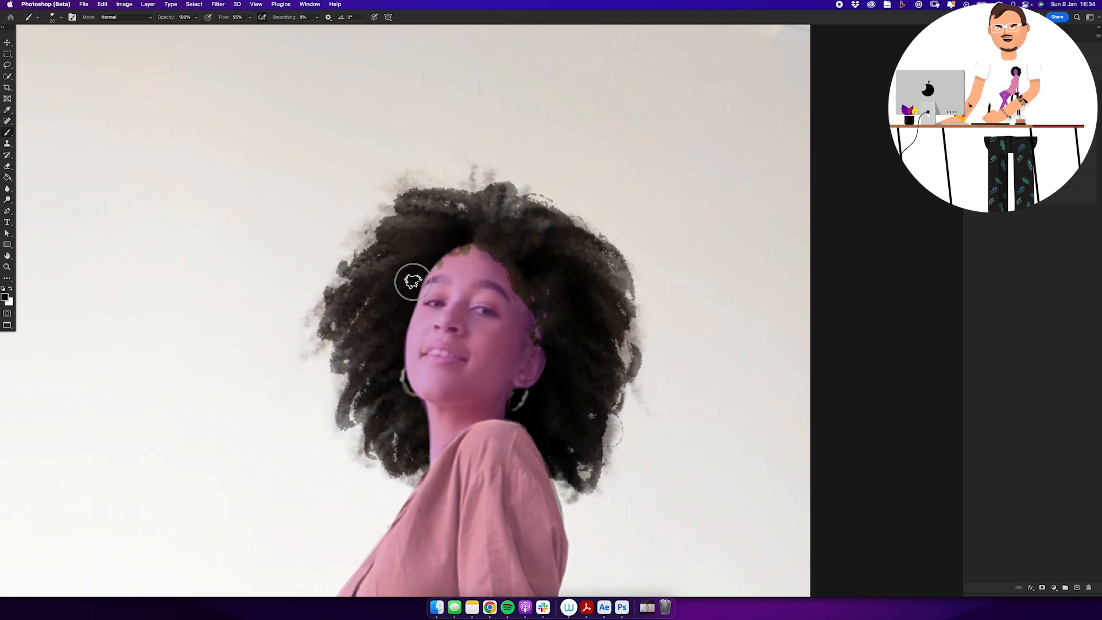
Step: Show the flat artwork without the photo reference and paint extra curls around the crown and both sides of the hair
left_click(969, 74)
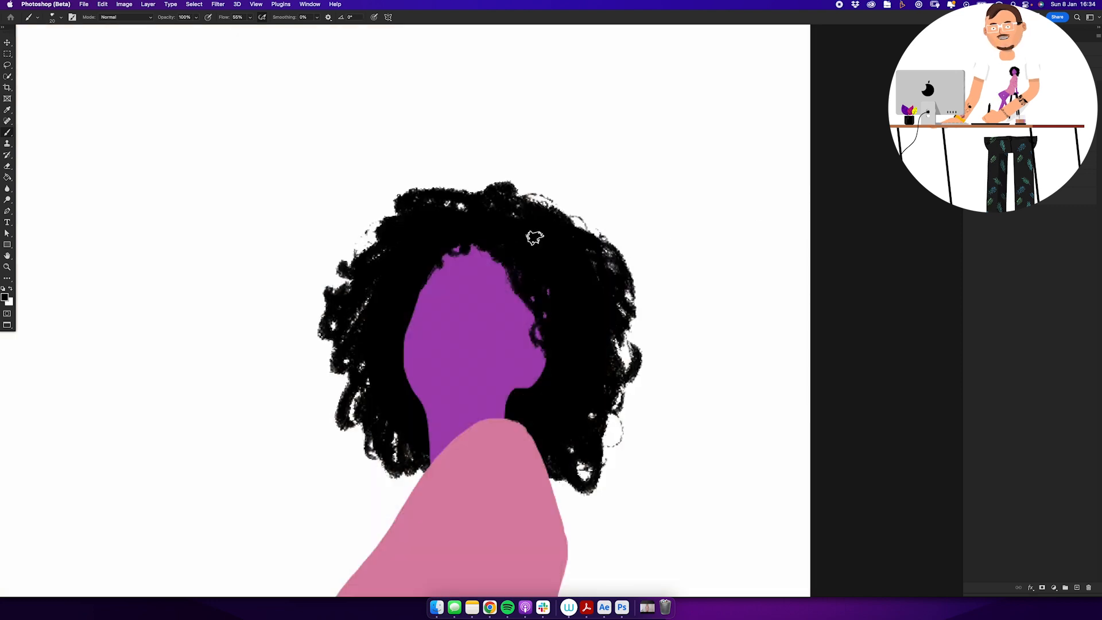
mouse_move(448, 198)
left_mouse_down()
mouse_move(406, 212)
mouse_move(387, 241)
mouse_move(367, 234)
mouse_move(365, 221)
mouse_move(448, 210)
mouse_move(464, 191)
left_mouse_up()
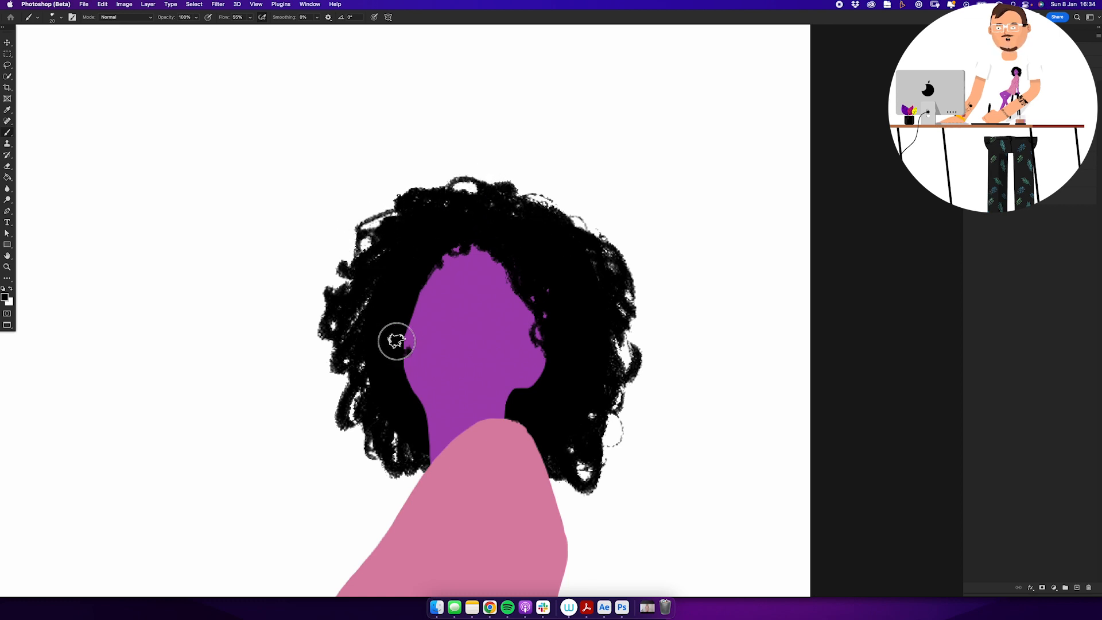
mouse_move(359, 374)
left_mouse_down()
mouse_move(340, 386)
mouse_move(361, 402)
left_mouse_up()
left_click_drag(612, 358, 601, 400)
mouse_move(591, 438)
left_mouse_down()
mouse_move(615, 387)
mouse_move(546, 224)
left_mouse_up()
mouse_move(553, 294)
left_mouse_down()
mouse_move(516, 246)
mouse_move(485, 249)
mouse_move(546, 302)
left_mouse_up()
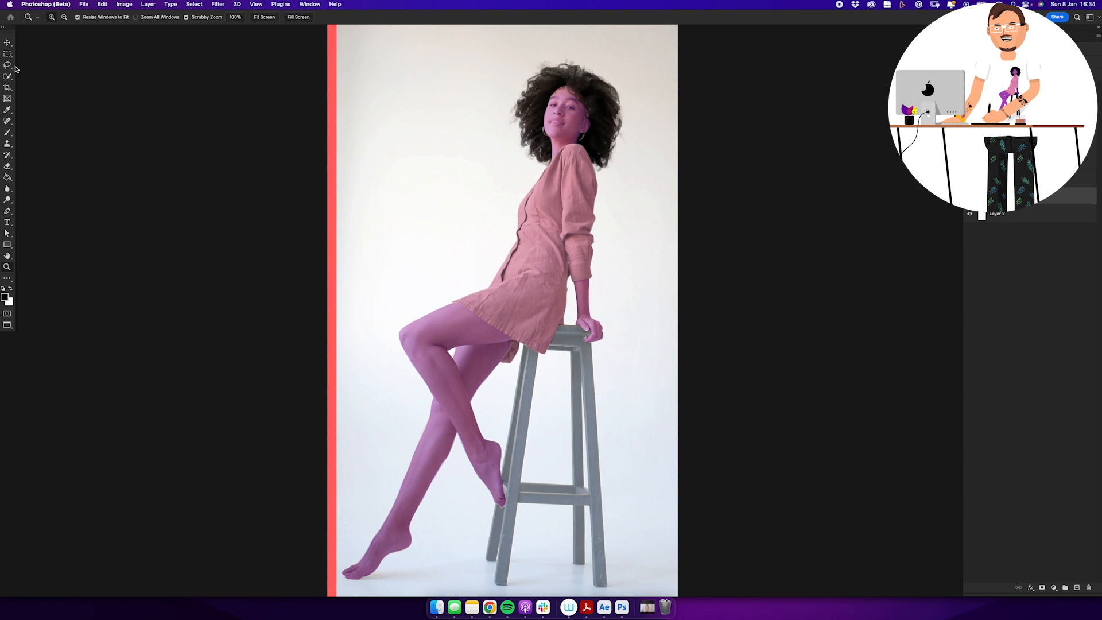
Step: Outline the two stool legs behind the raised foot with the Polygonal Lasso and fill them with black
left_click(8, 66)
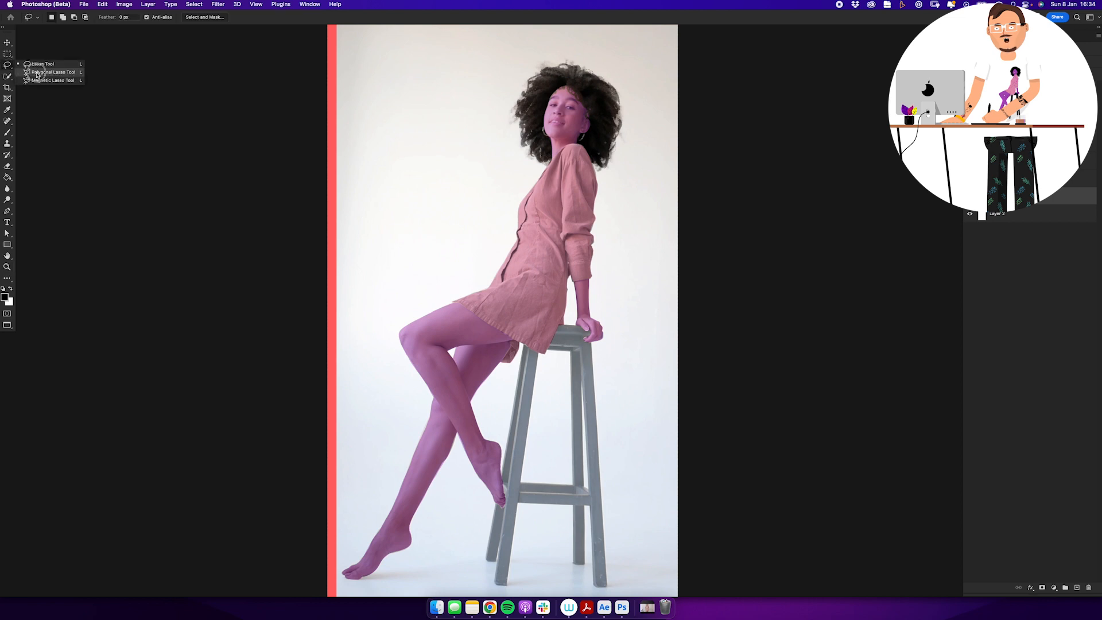
left_click(39, 72)
left_click_drag(543, 379, 579, 382)
left_click_drag(561, 360, 539, 229)
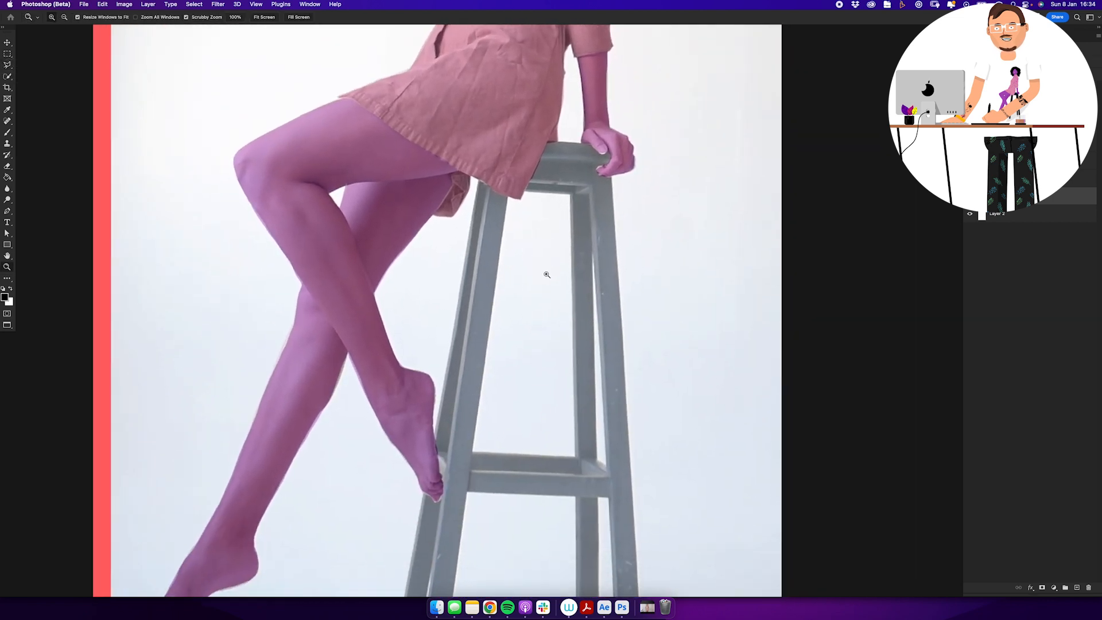
scroll(454, 339, "down", 5)
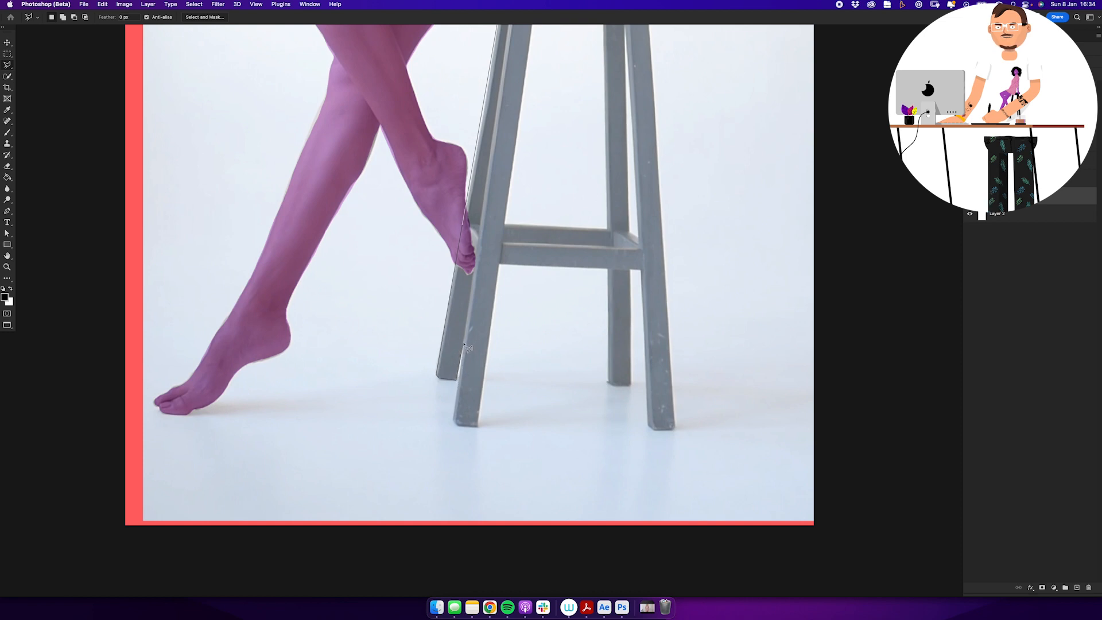
left_click(457, 426)
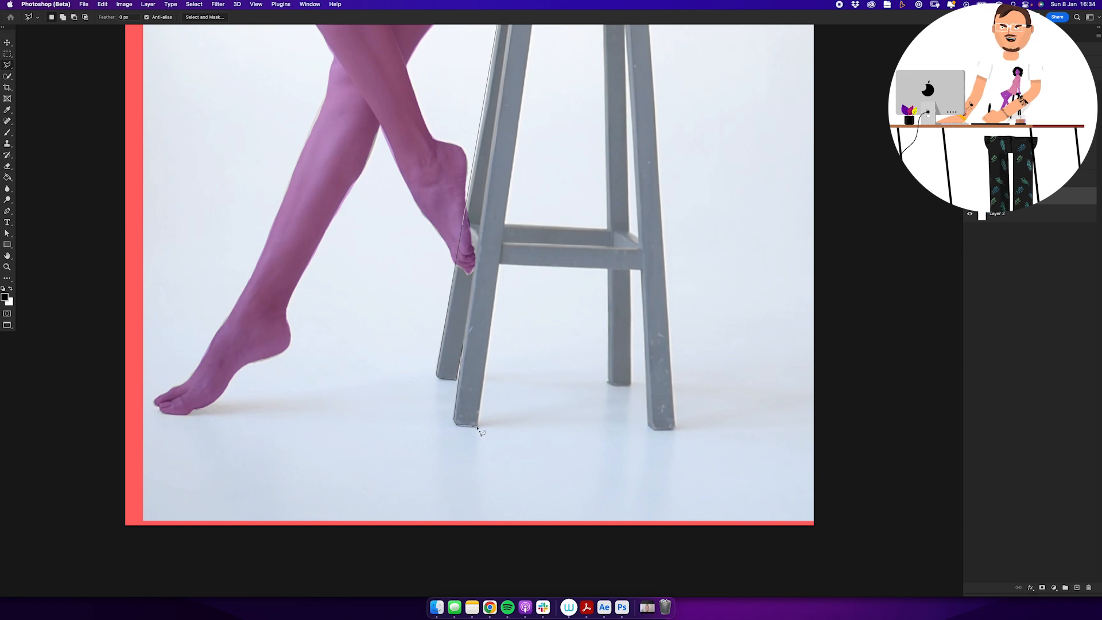
scroll(500, 263, "up", 5)
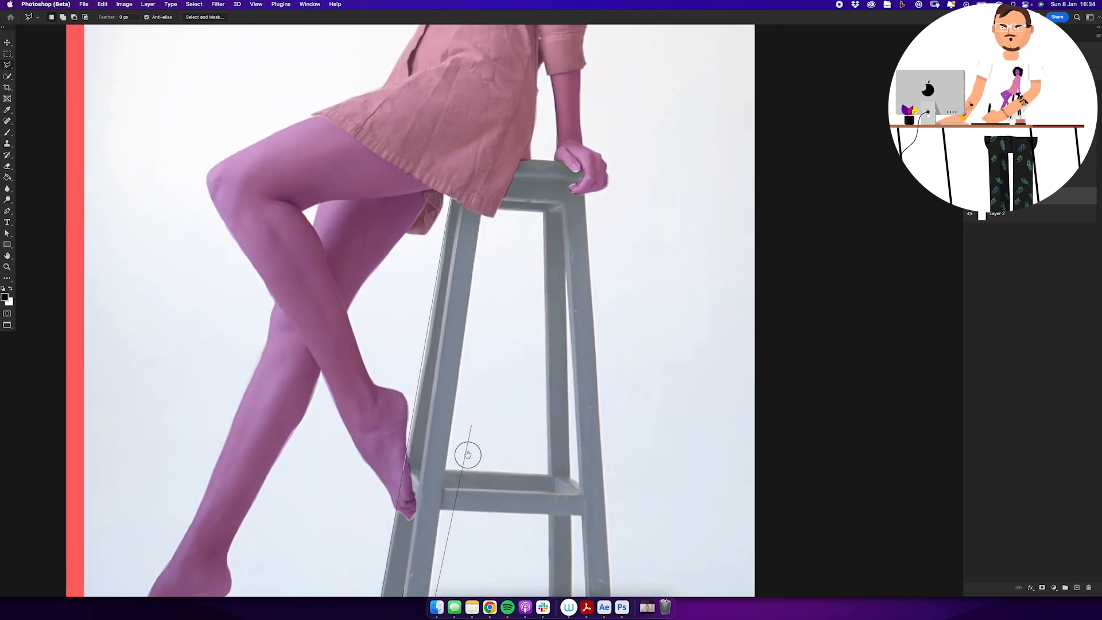
left_click(452, 188)
key("alt+BackSpace")
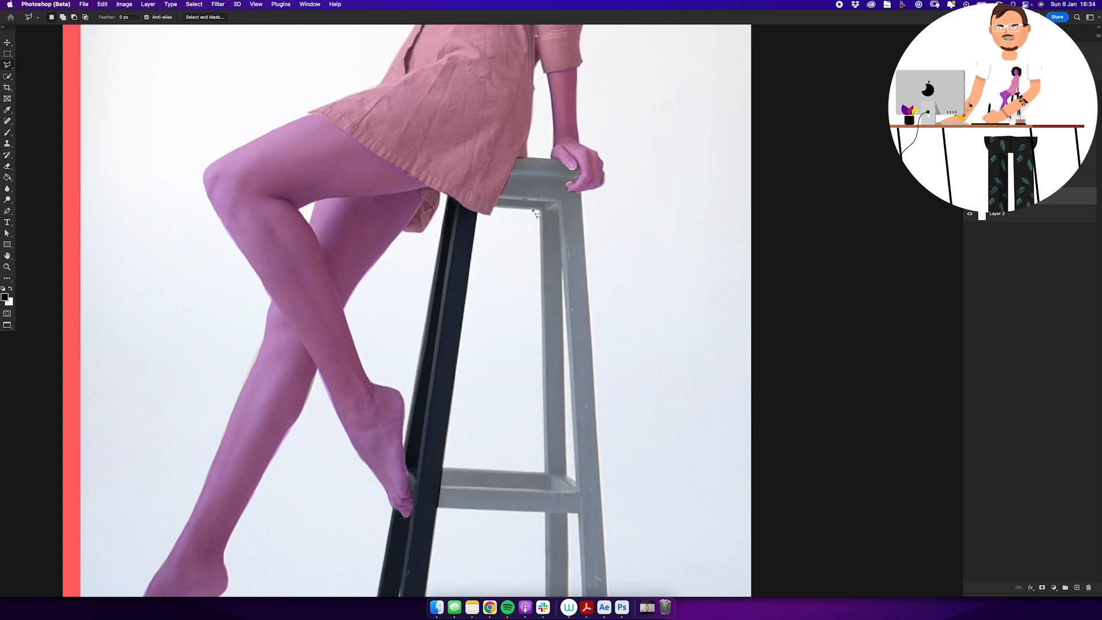
Step: Outline the stool seat and the inner rear leg with the Polygonal Lasso, fill the selection with black, and deselect
left_click(476, 206)
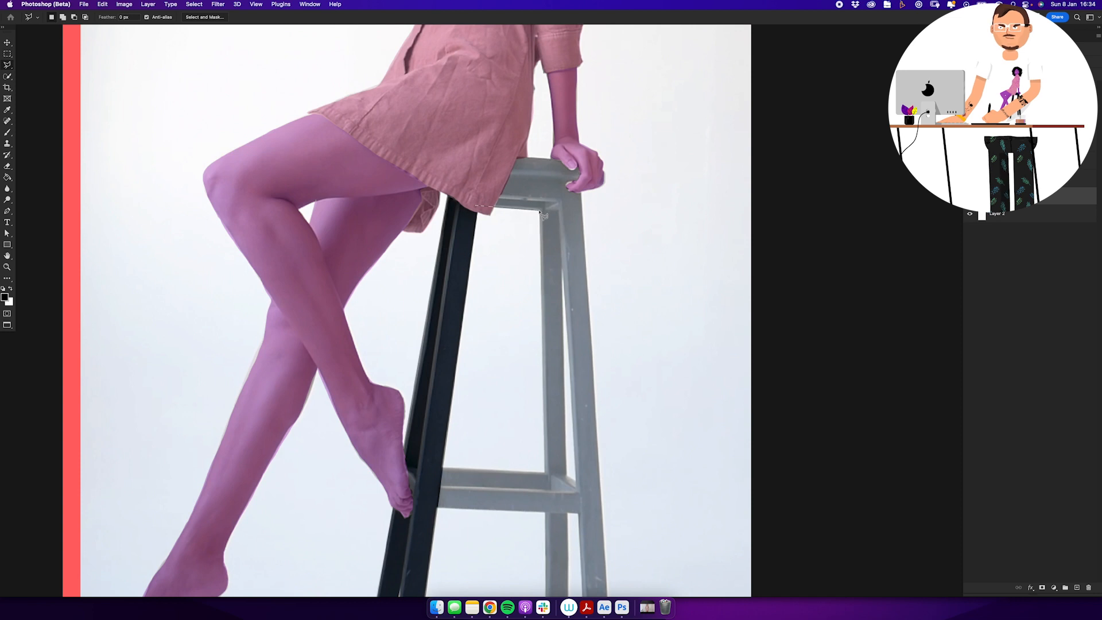
left_click(546, 477)
scroll(546, 477, "down", 5)
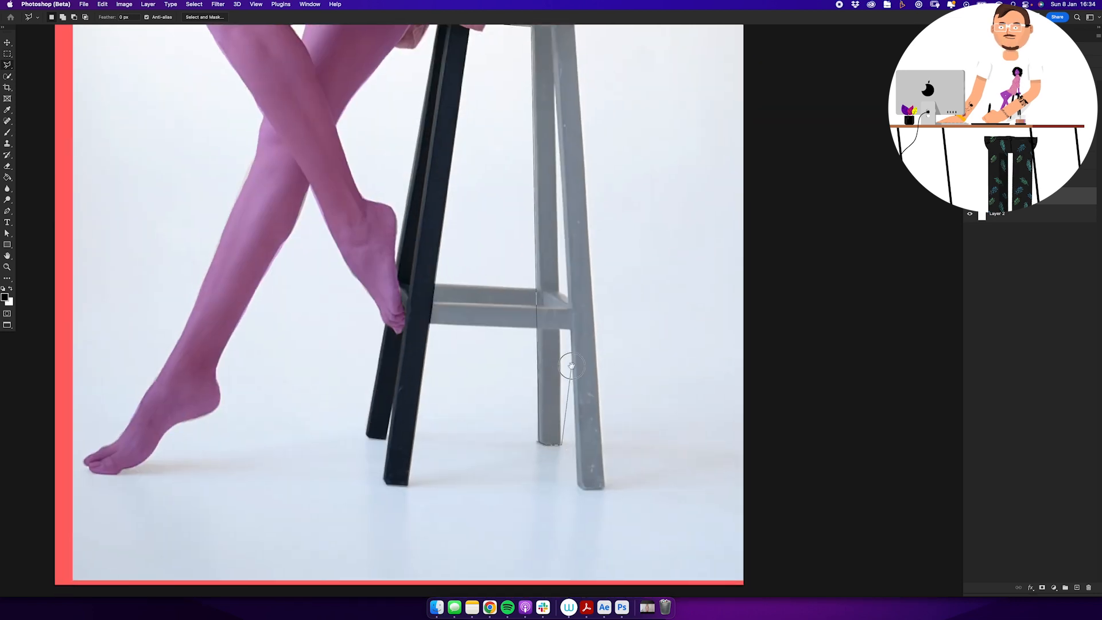
left_click_drag(571, 366, 544, 536)
left_click(526, 240)
left_click(547, 197)
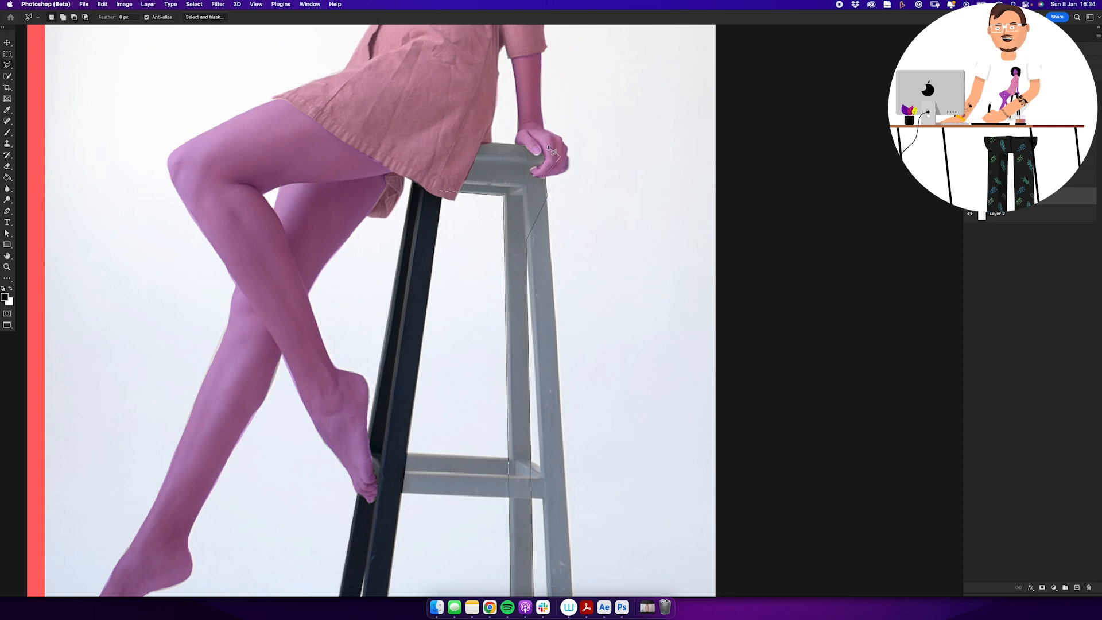
left_click(439, 191)
key("alt+BackSpace")
key("super+d")
Step: Outline the remaining outer stool leg below the hand with the Polygonal Lasso and fill it with black
left_click(524, 228)
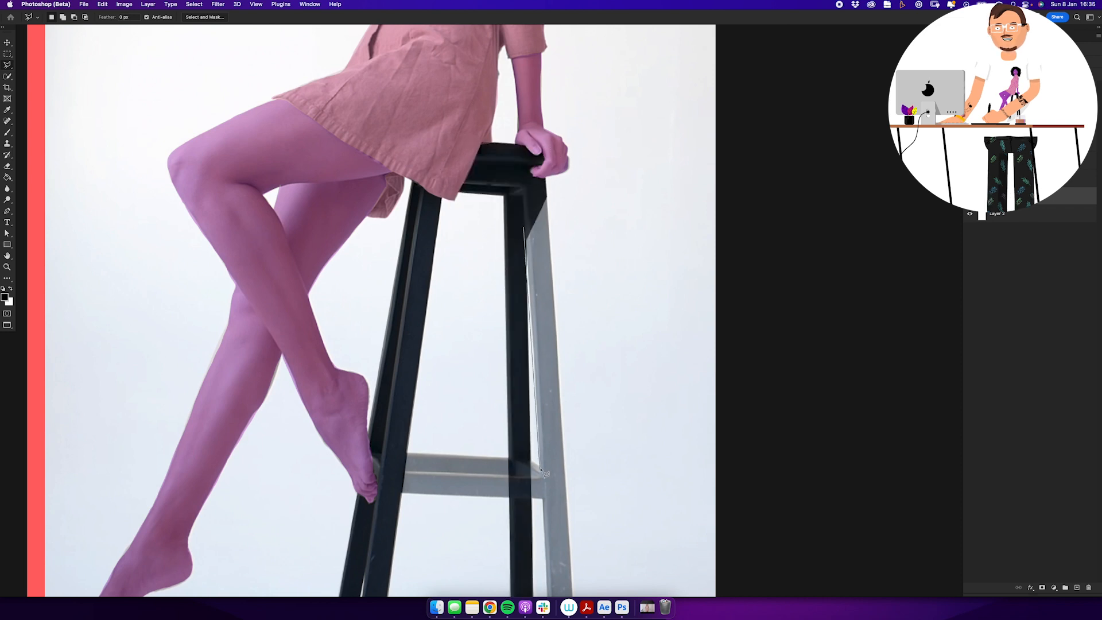
left_click_drag(545, 503, 522, 318)
left_click(553, 472)
left_click_drag(560, 381, 558, 535)
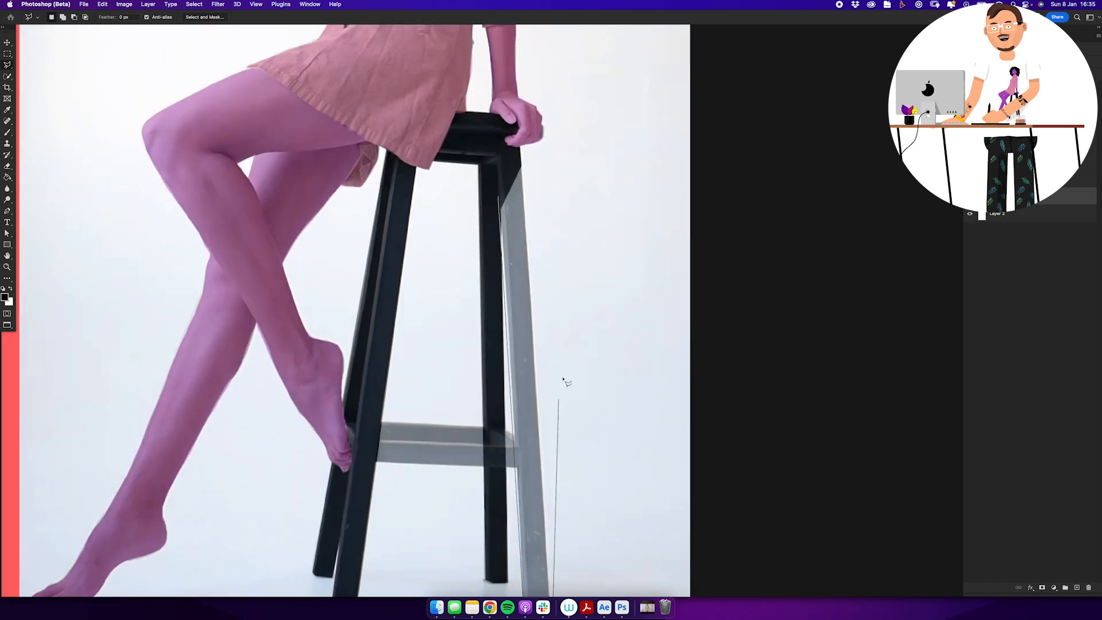
left_click(521, 152)
left_click(500, 194)
key("alt+BackSpace")
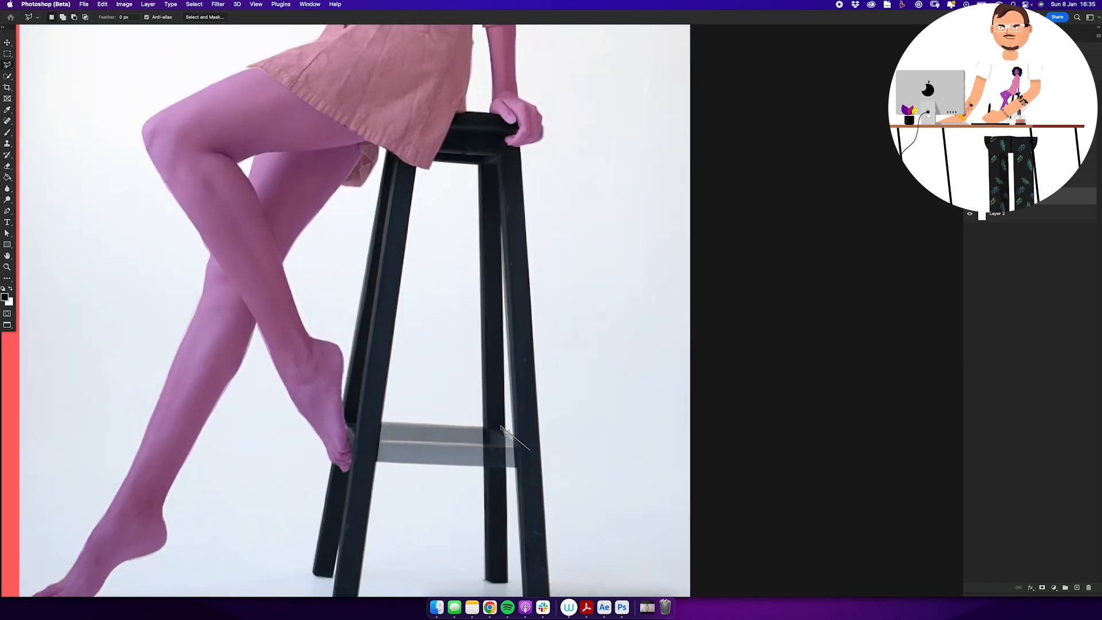
Step: Finish outlining the stool's lower crossbar with the Polygonal Lasso, fill it with black, and deselect
left_click(372, 462)
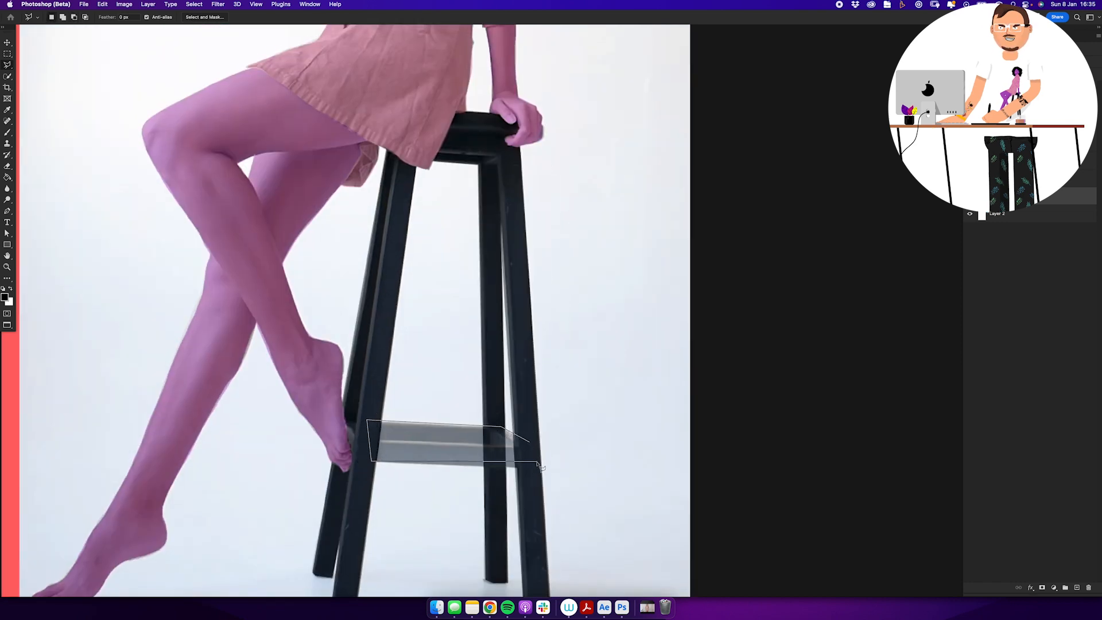
left_click(536, 469)
left_click(529, 442)
key("alt+BackSpace")
key("super+d")
Step: Set the foreground colour to blue-violet #4b3496
left_click_drag(544, 345, 538, 342)
key("super+0")
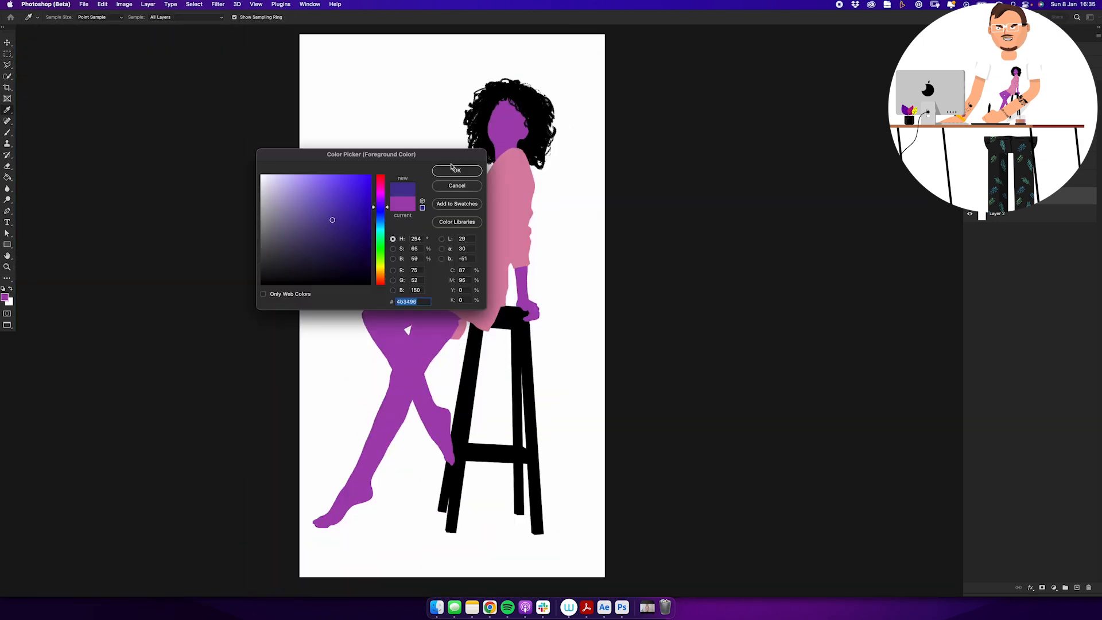
left_click(453, 170)
key("b")
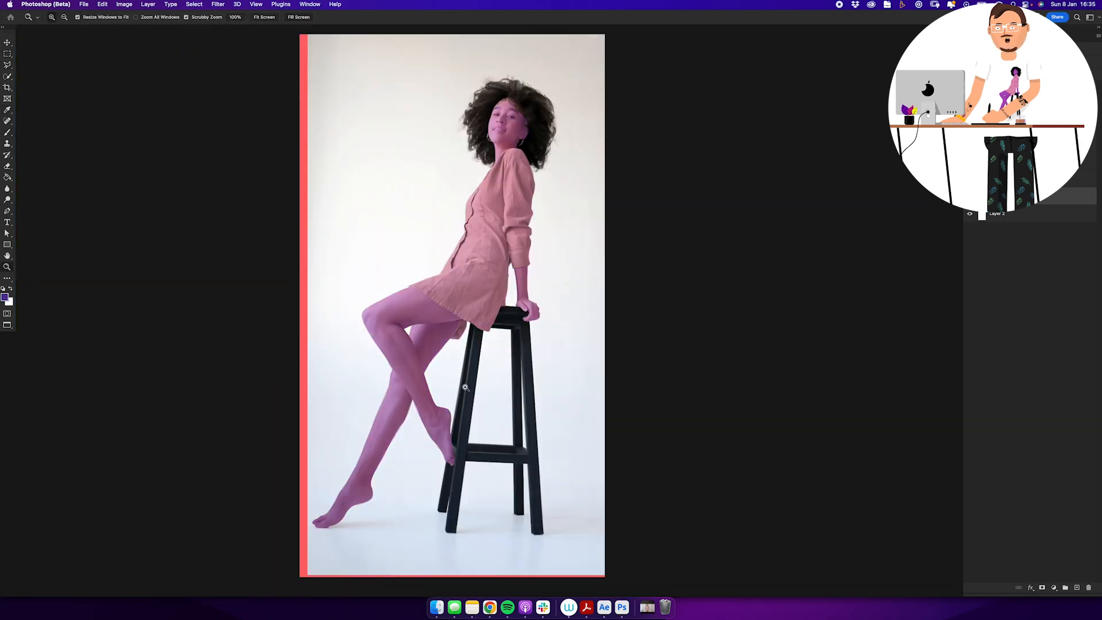
Step: Outline a thin highlight strip down the full edge of the front stool leg beside the raised foot with the Polygonal Lasso
left_click_drag(505, 374, 488, 308)
key("l")
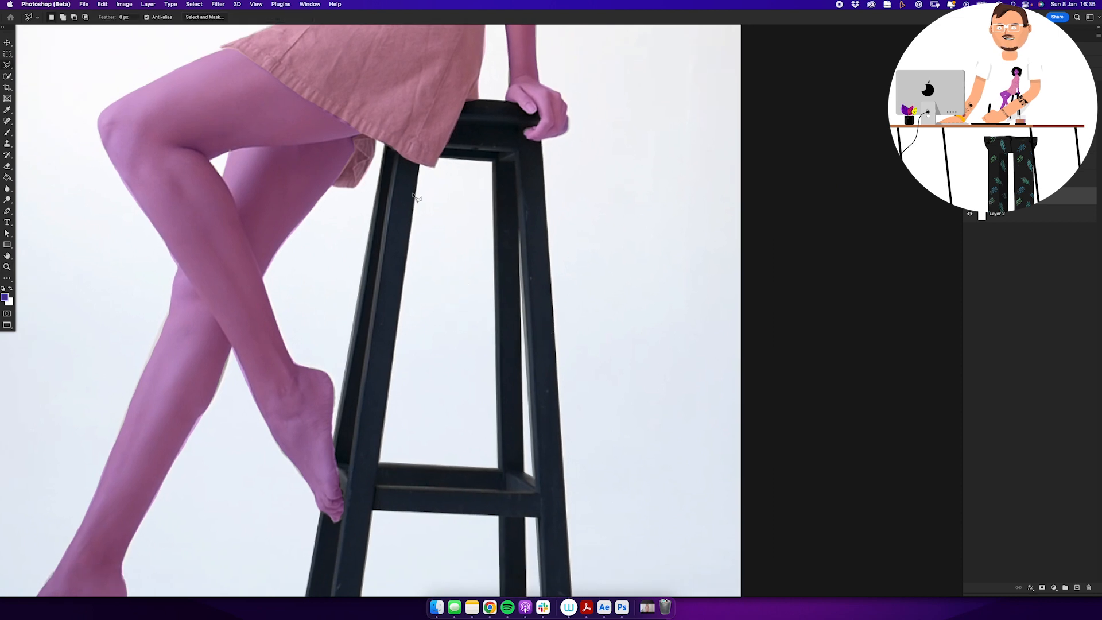
left_click(396, 160)
scroll(369, 438, "down", 5)
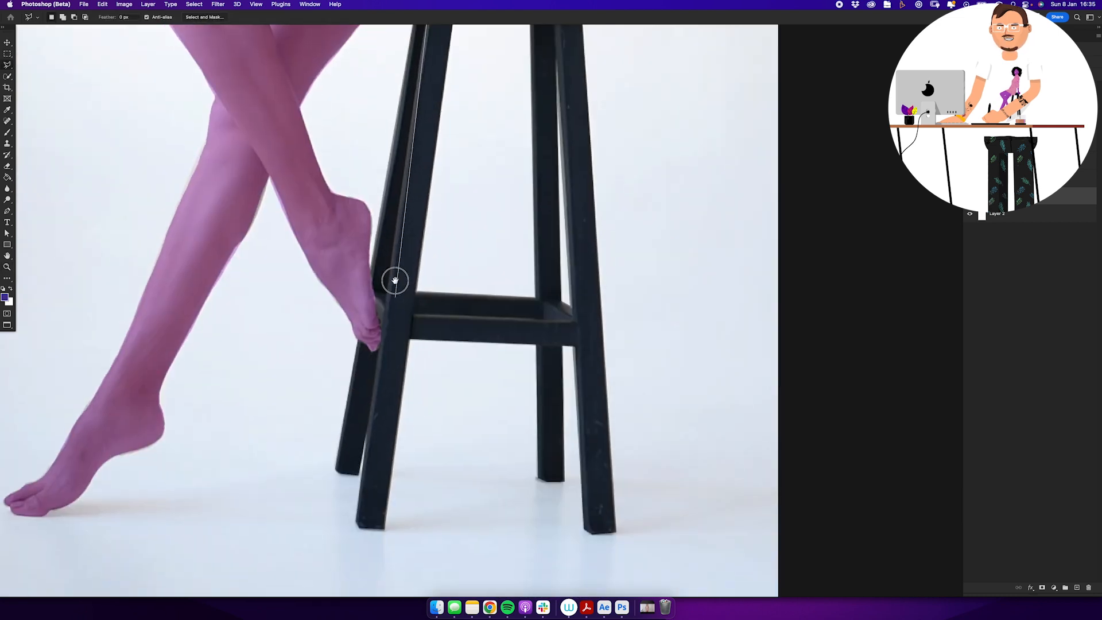
left_click(359, 518)
scroll(436, 288, "up", 5)
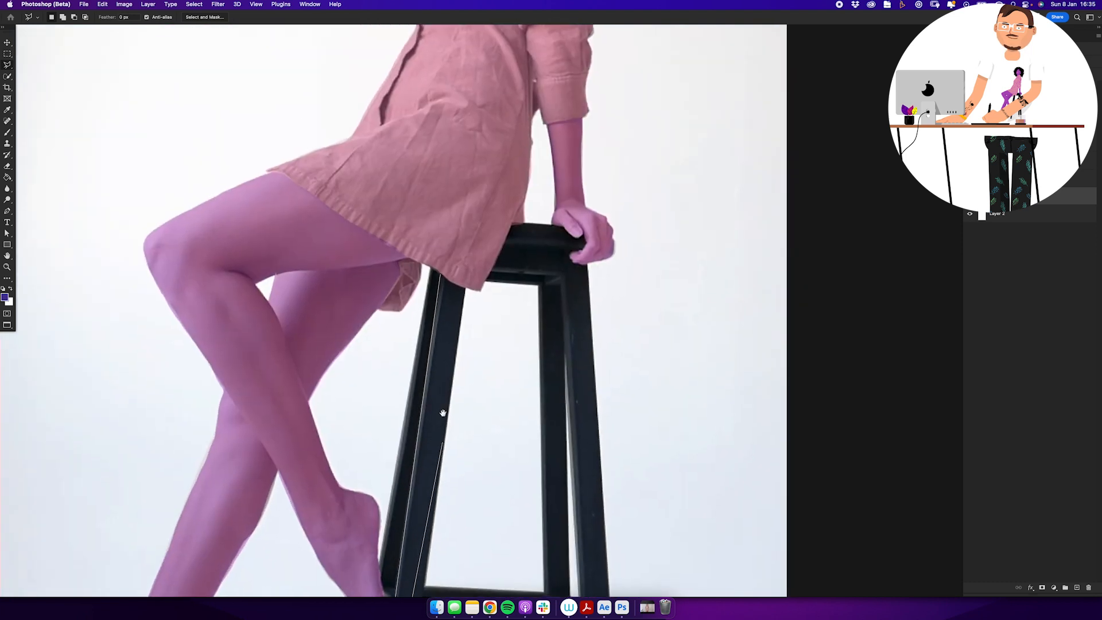
left_click(447, 275)
left_click(441, 276)
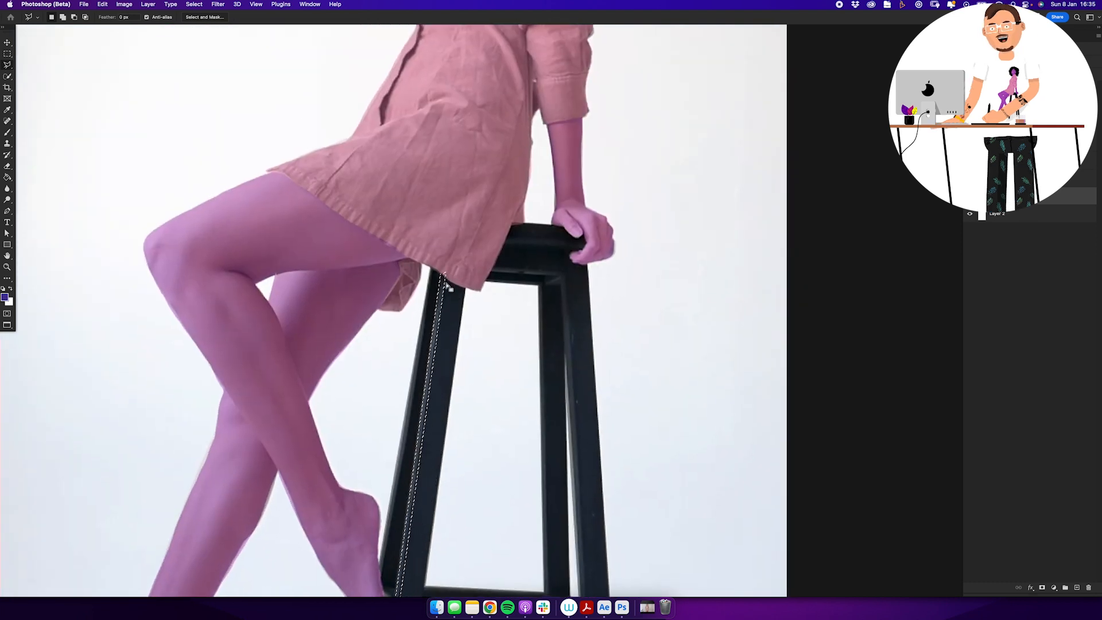
Step: Add a thin strip along the lower edge of the stool's seat frame to the selection, ending in a mitred corner
left_click_drag(528, 289, 466, 235)
left_click(428, 216)
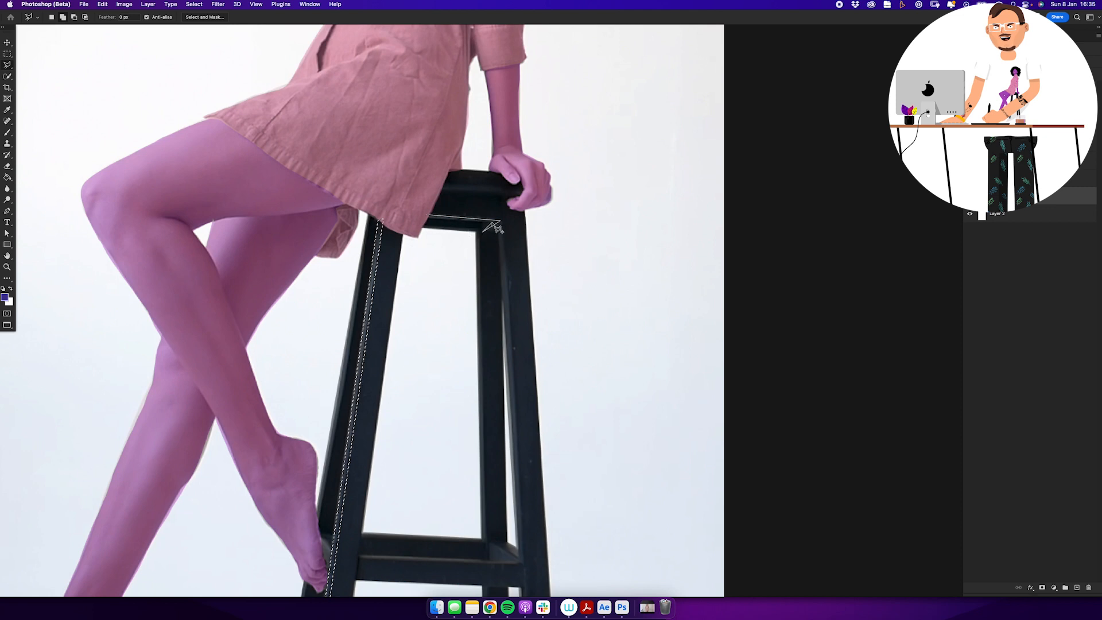
left_click(483, 232)
left_click(423, 221)
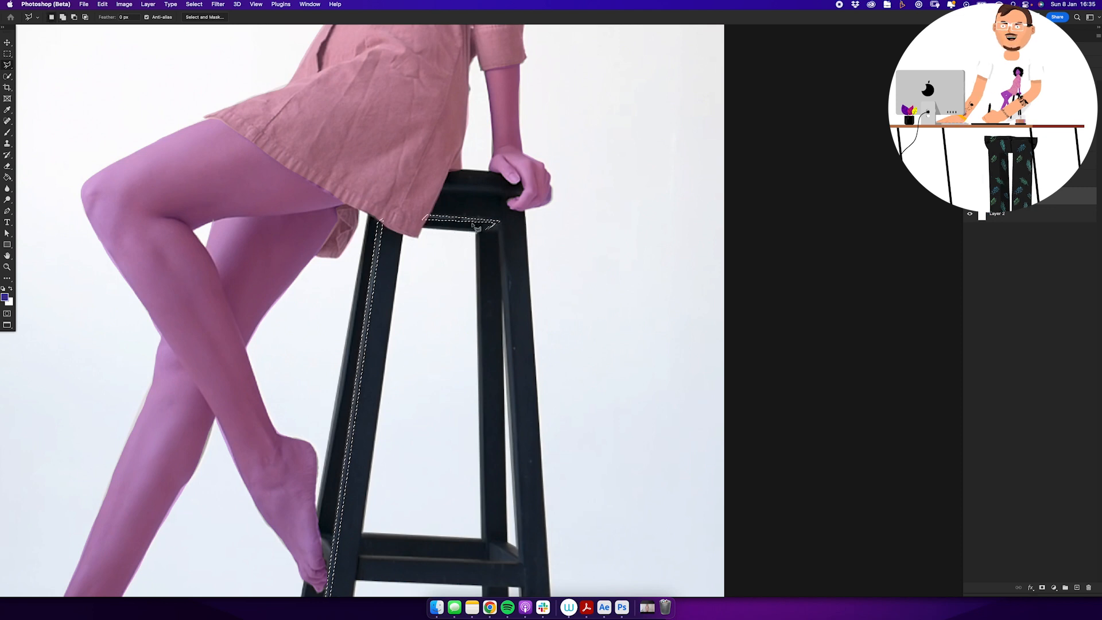
Step: Add a strip down the inner edge of the leg below the hand and a highlight on the seat top to the selection
left_click(499, 233)
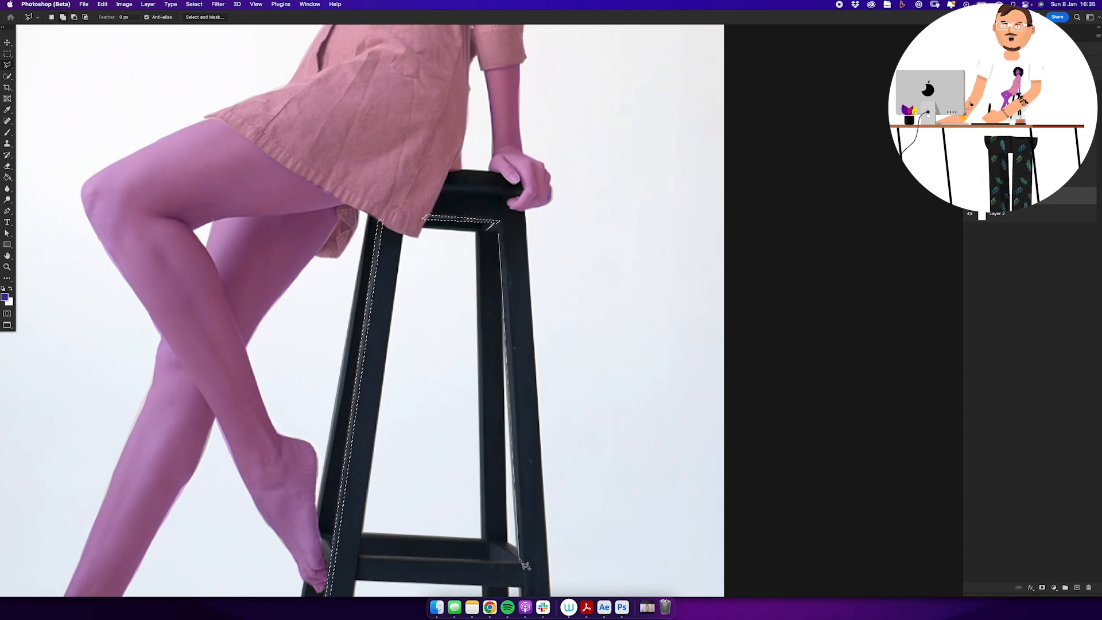
left_click(523, 561)
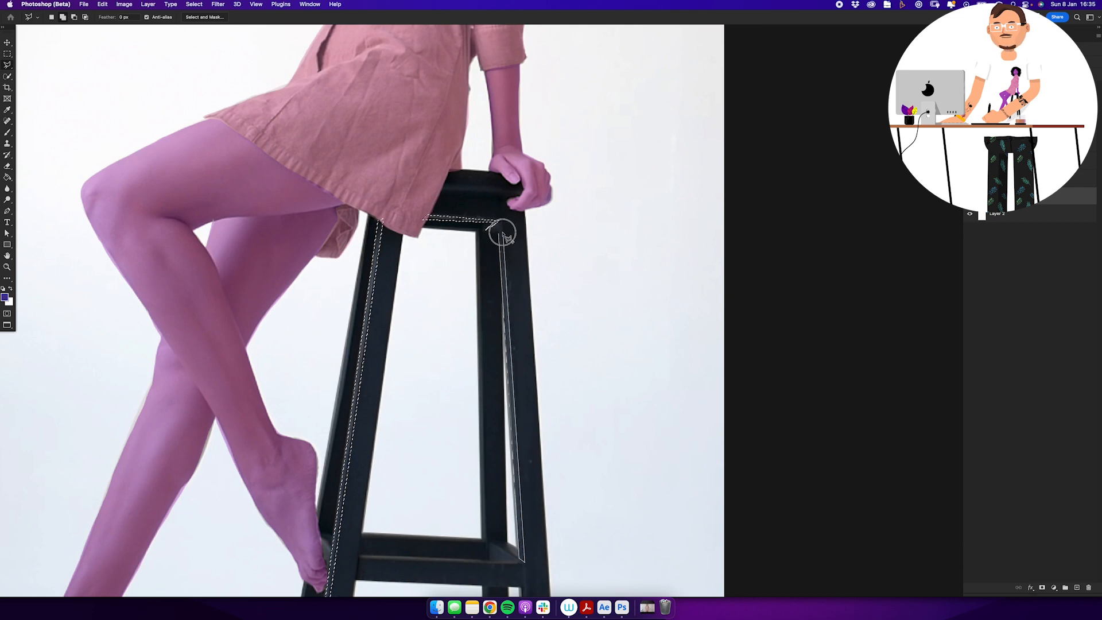
left_click(500, 236)
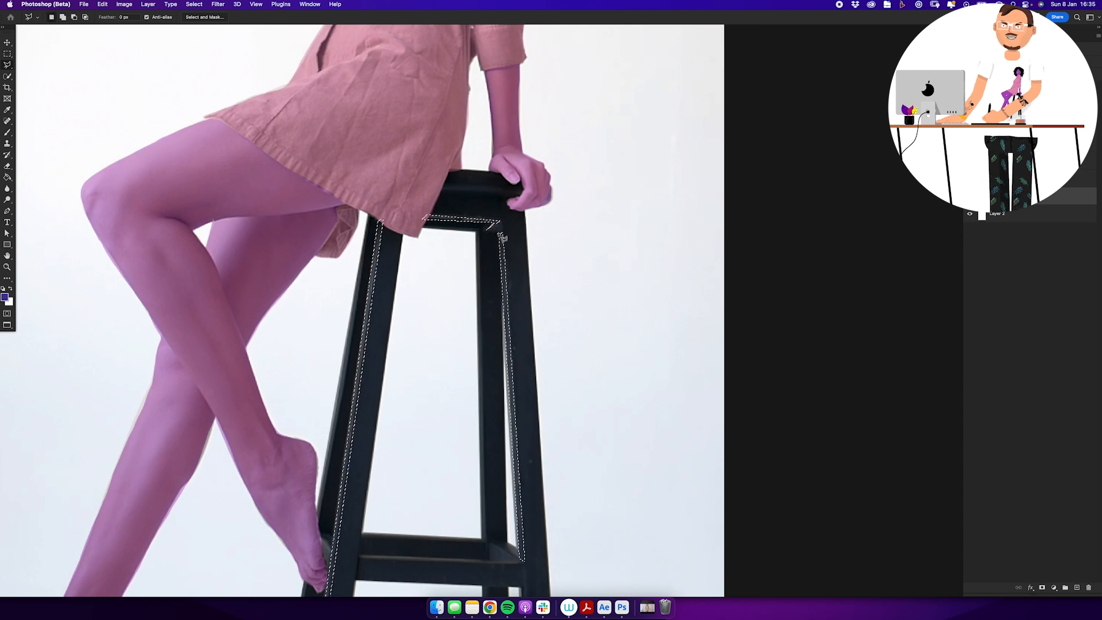
left_click(453, 189)
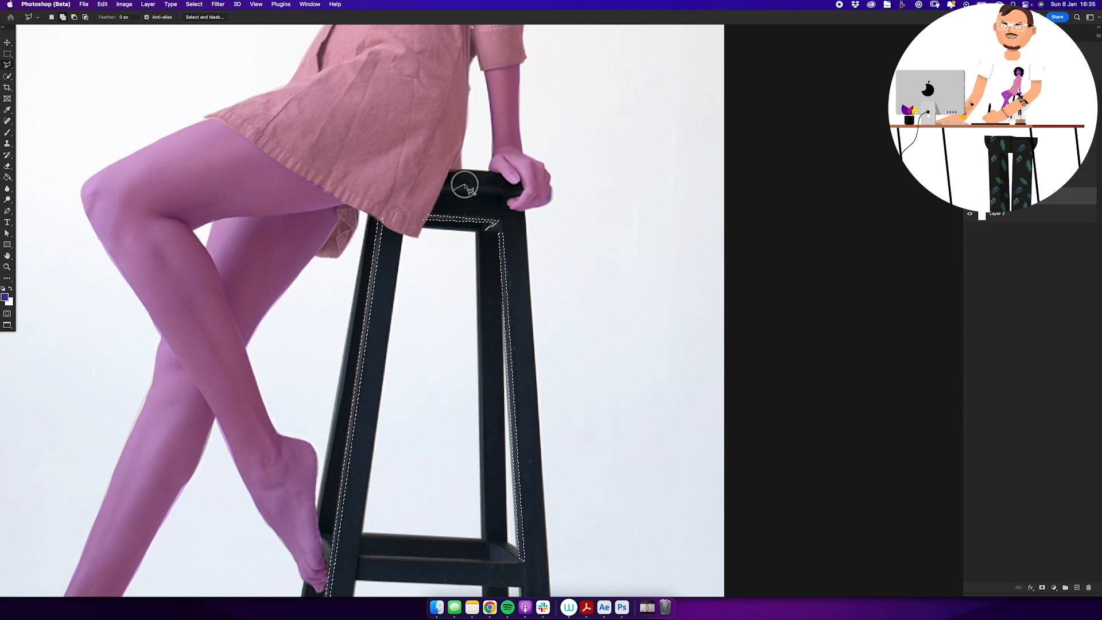
left_click(510, 187)
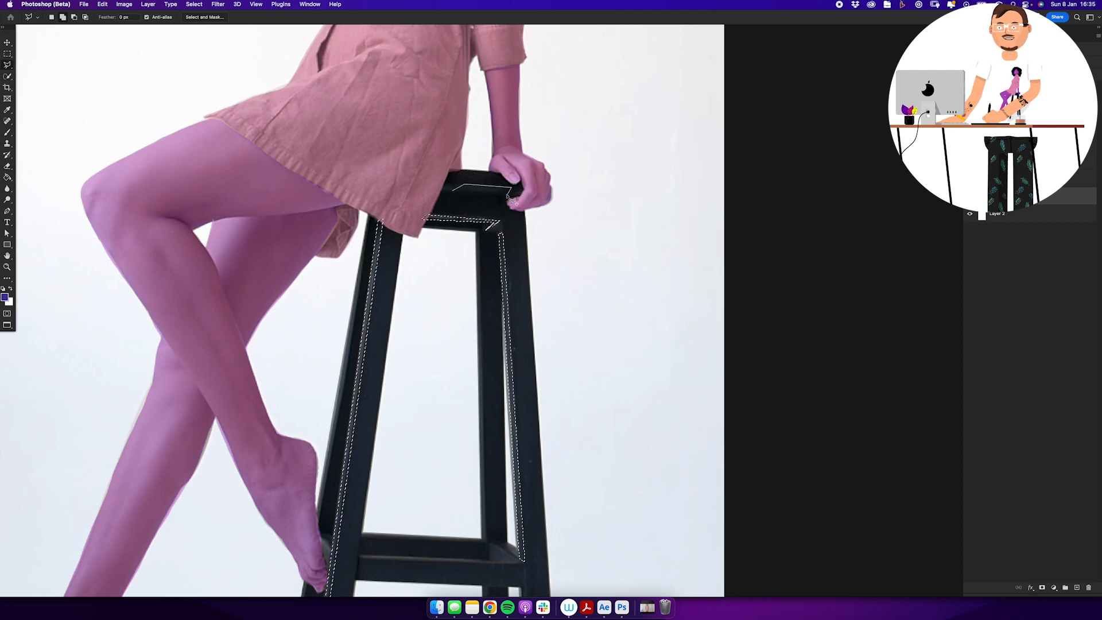
left_click(453, 190)
Step: Reselect the highlight areas and add a thin strip along the upper edge of the stool's front crossbar
key("super+d")
mouse_move(411, 450)
left_mouse_down()
mouse_move(420, 233)
mouse_move(460, 419)
left_mouse_up()
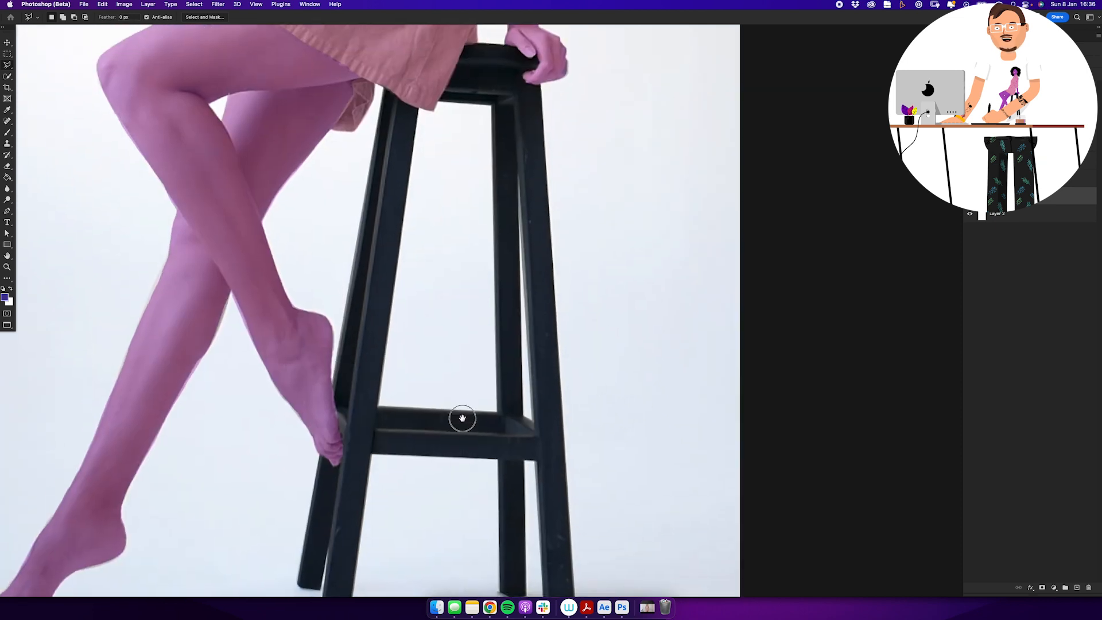
key("super+shift+d")
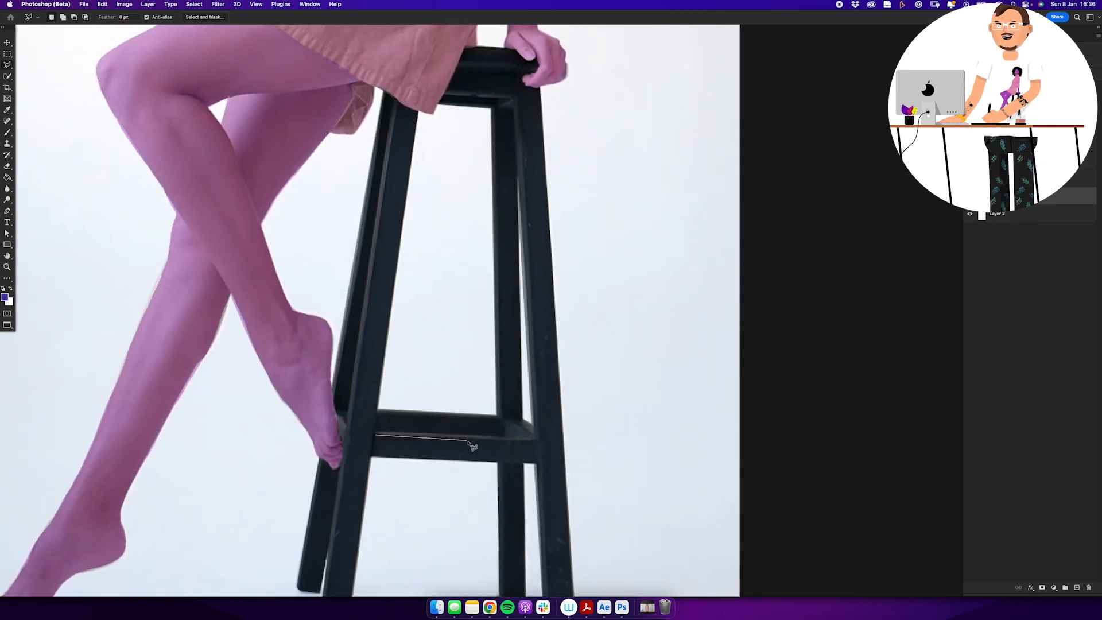
left_click(377, 434, "shift")
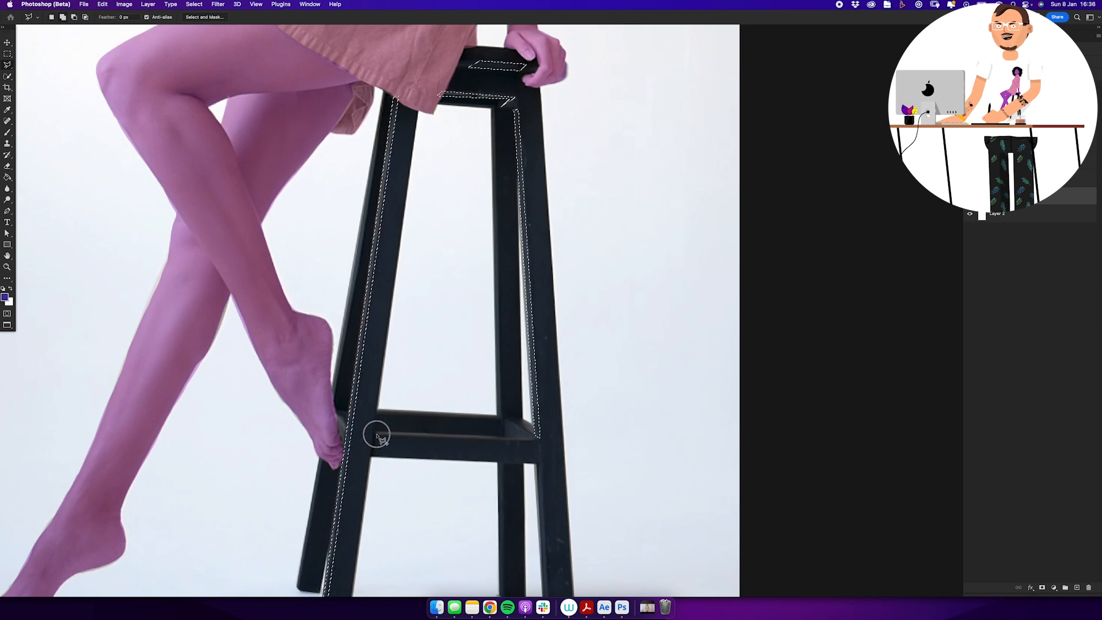
left_click(497, 439)
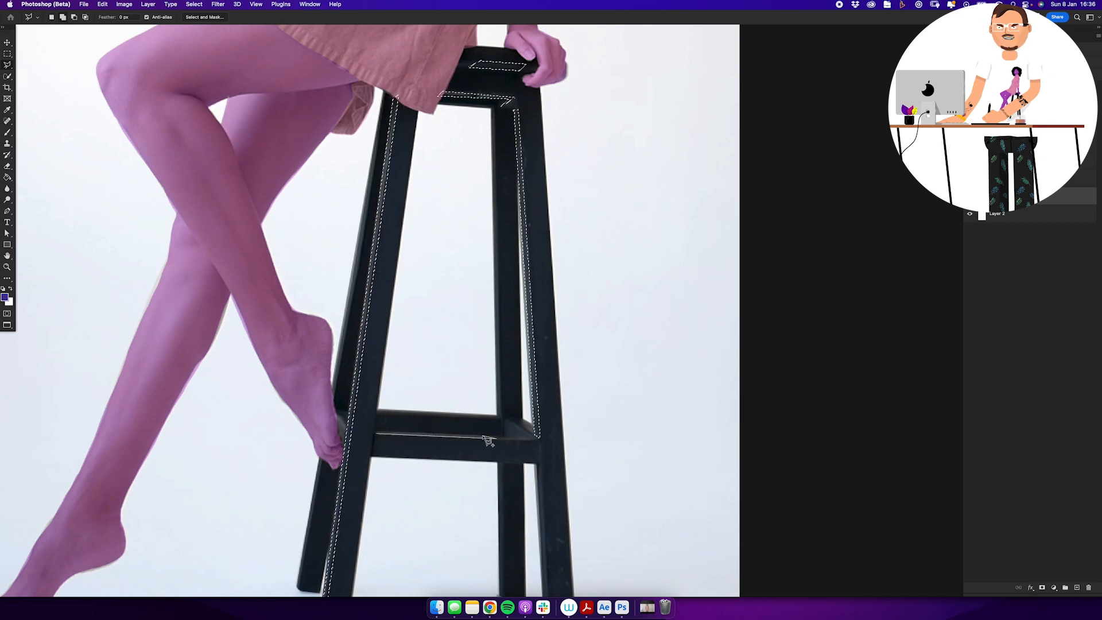
left_click(378, 436)
Step: Add highlight strips at the base of the outer front stool leg and beside the raised foot's toes to the selection
scroll(436, 330, "down", 5)
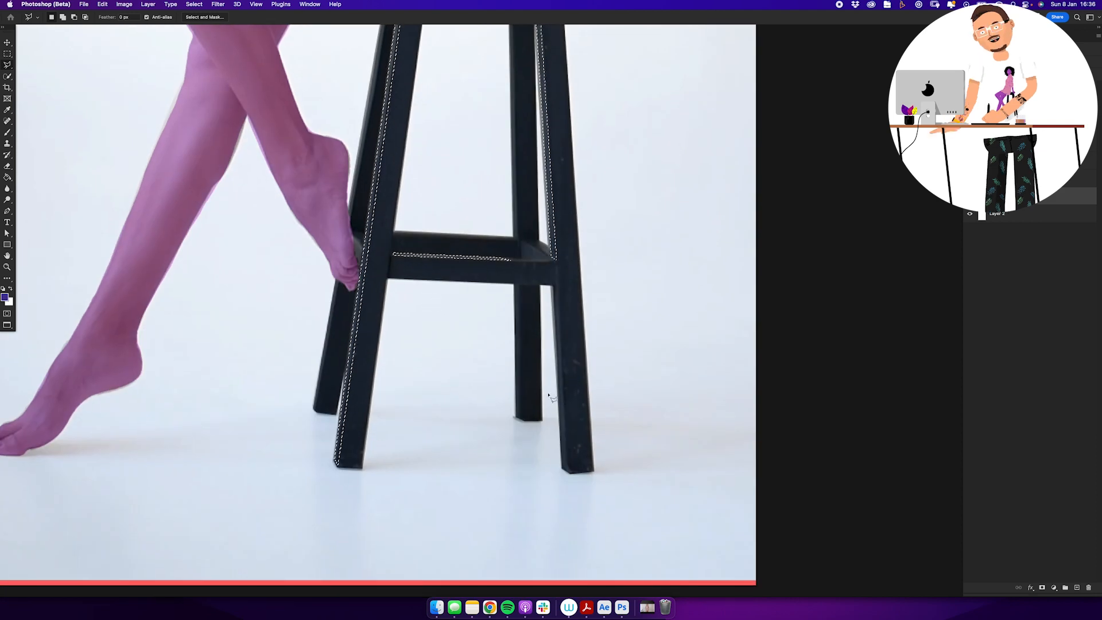
left_click(562, 469)
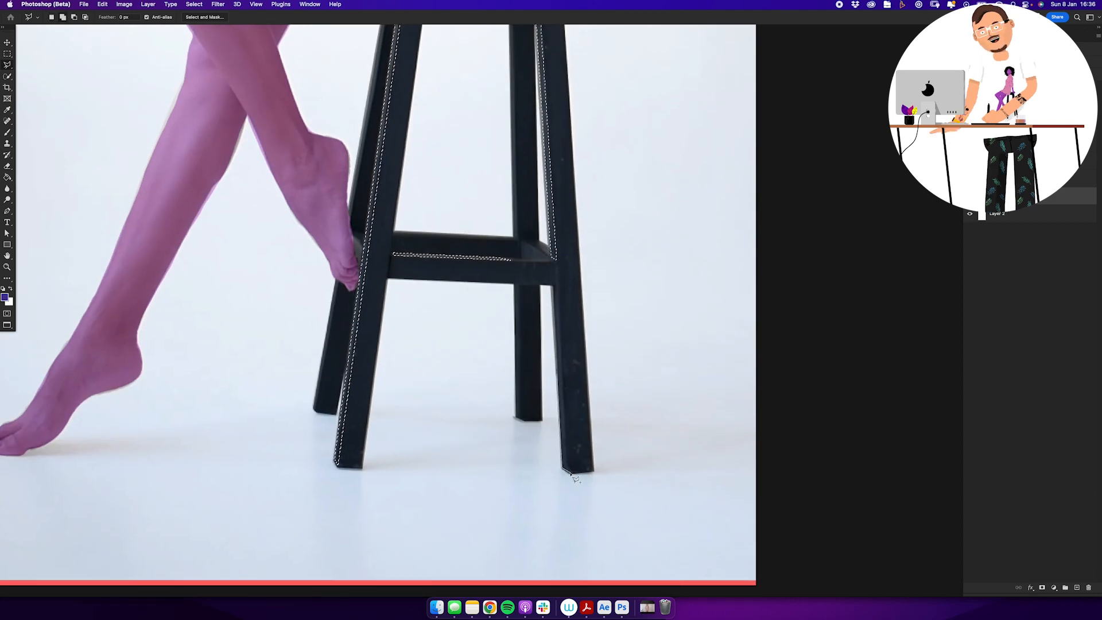
left_click(565, 355)
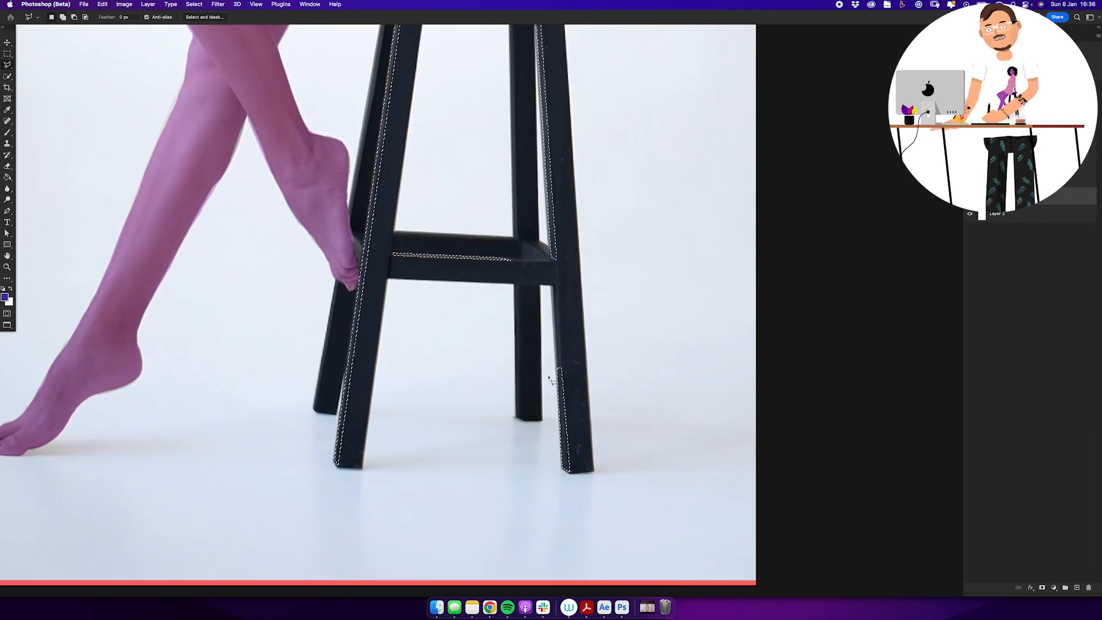
left_click_drag(401, 288, 429, 378)
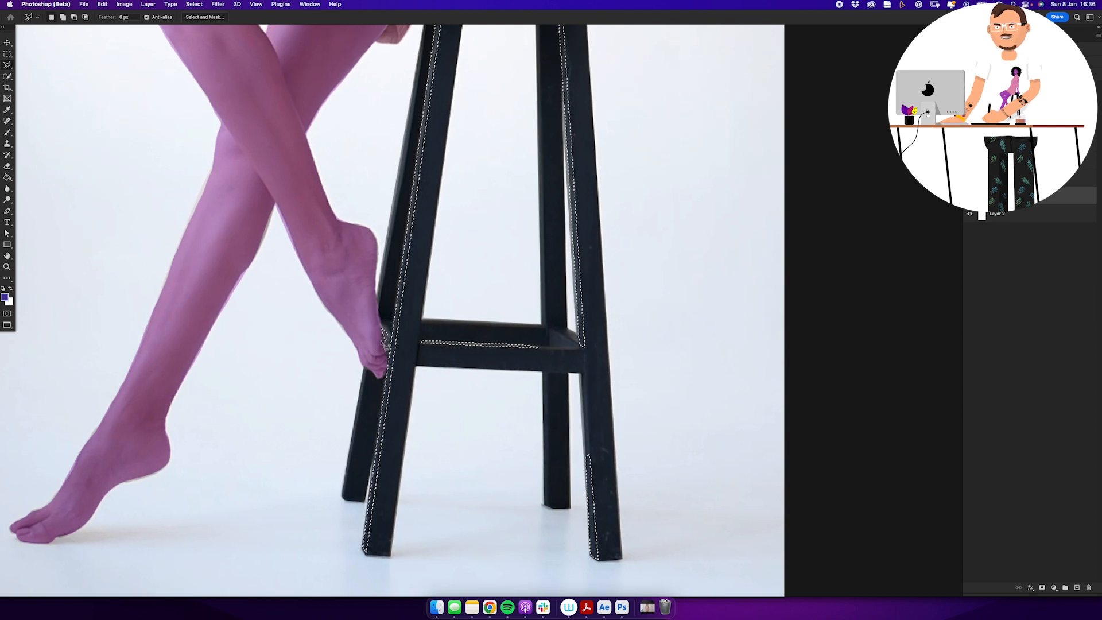
Step: Fill the selected stool highlights with blue-violet, deselect, and hide the photo reference to show the flat artwork
key("super+d")
left_click(970, 143)
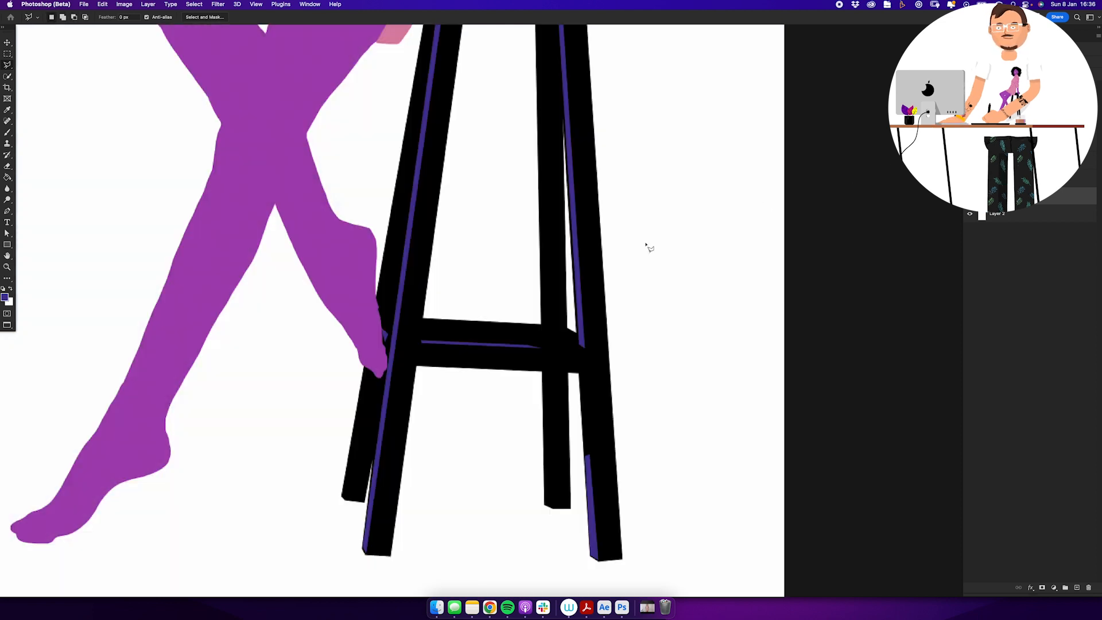
key("z")
left_click_drag(500, 226, 472, 239)
left_click_drag(508, 221, 510, 304)
scroll(510, 305, "up", 5)
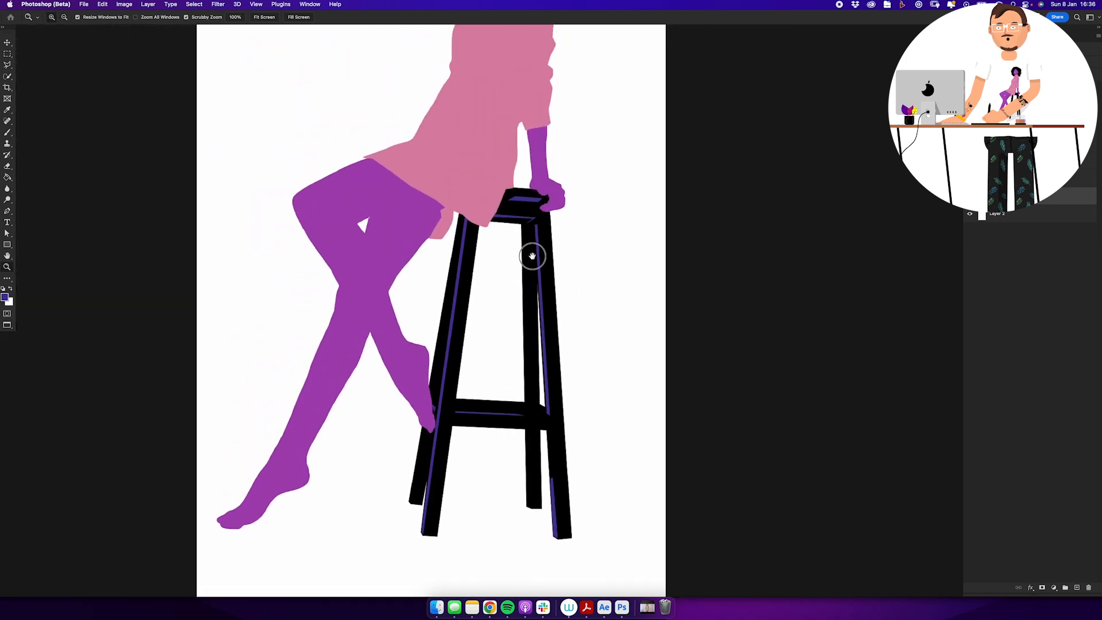
scroll(535, 263, "up", 3)
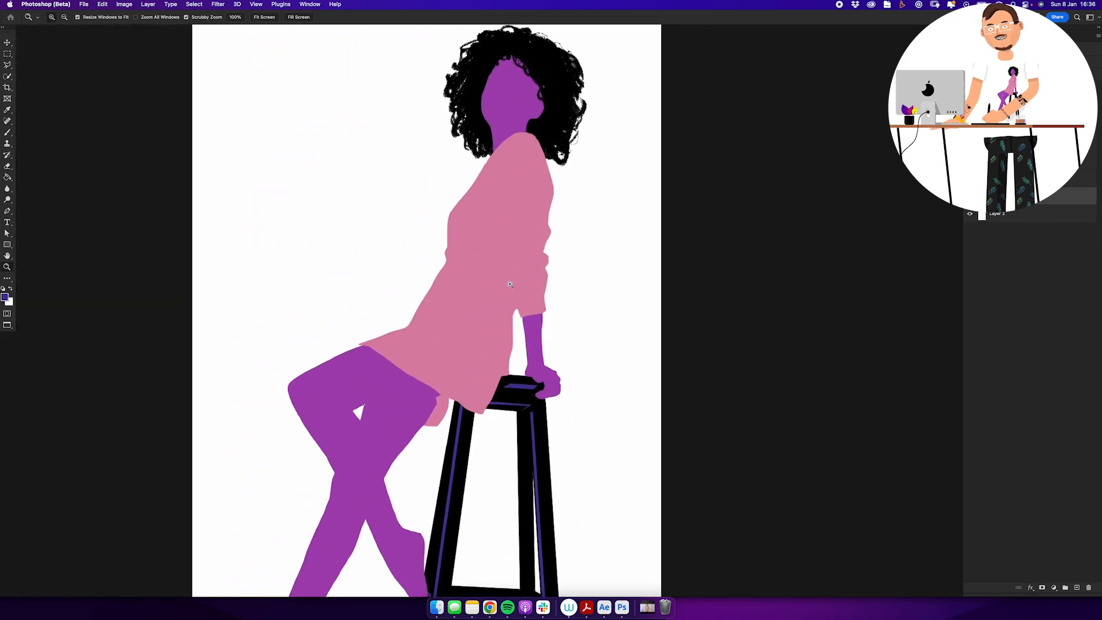
Step: Sample the purple skin colour as the foreground colour and create a new layer
key("b")
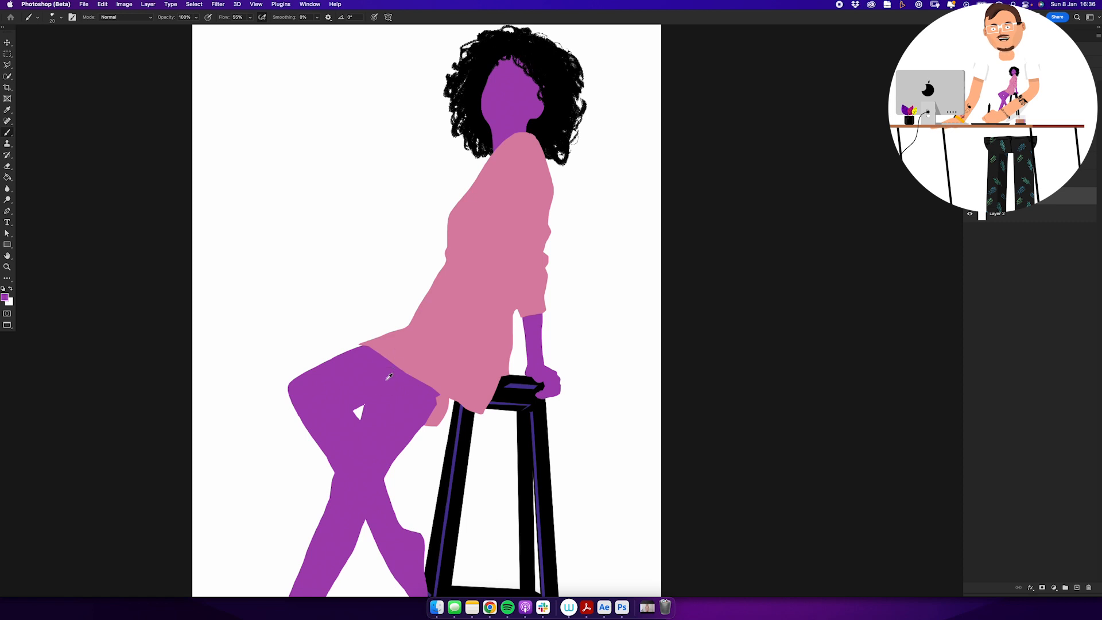
key("l")
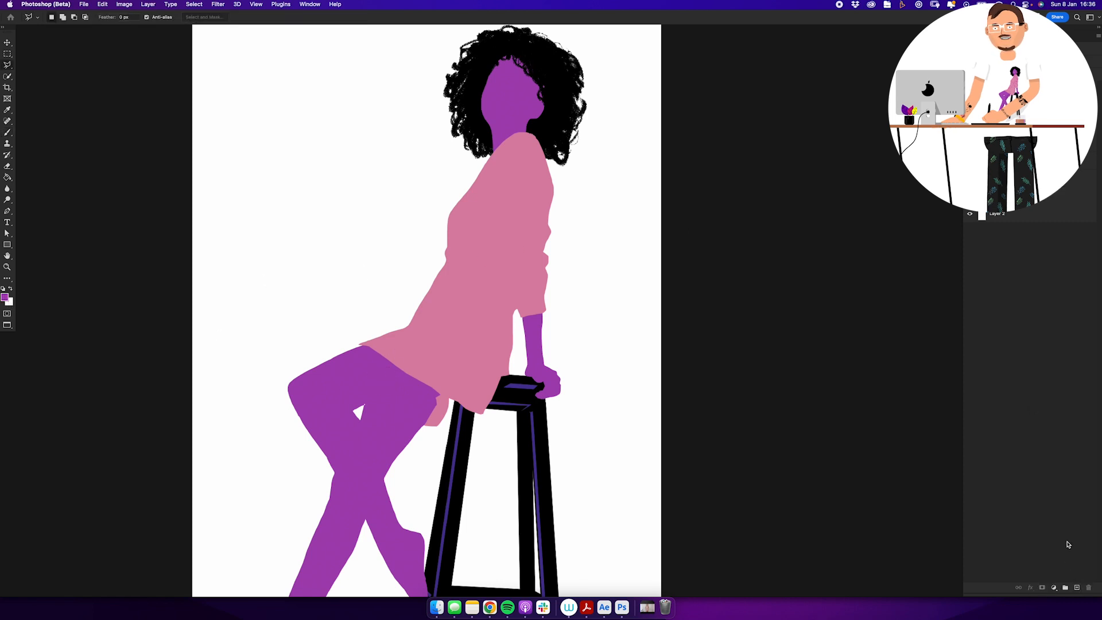
left_click(1077, 589)
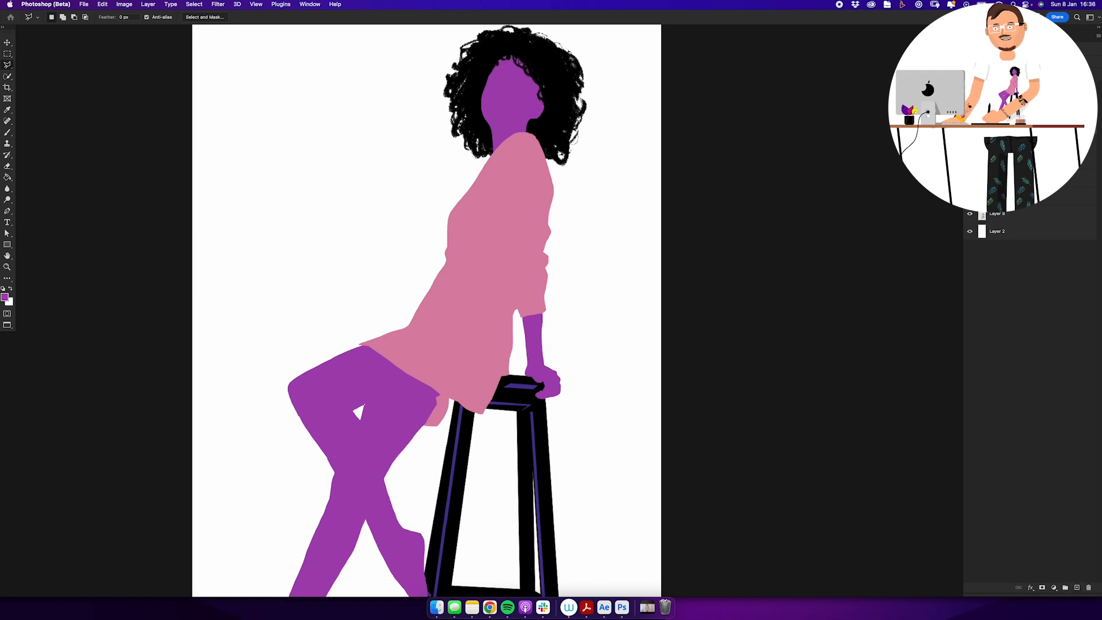
Step: Show the photo reference again and outline the dress folds on the shoulder and upper sleeve with the freehand Lasso
left_click(970, 71)
left_click_drag(469, 153, 562, 149)
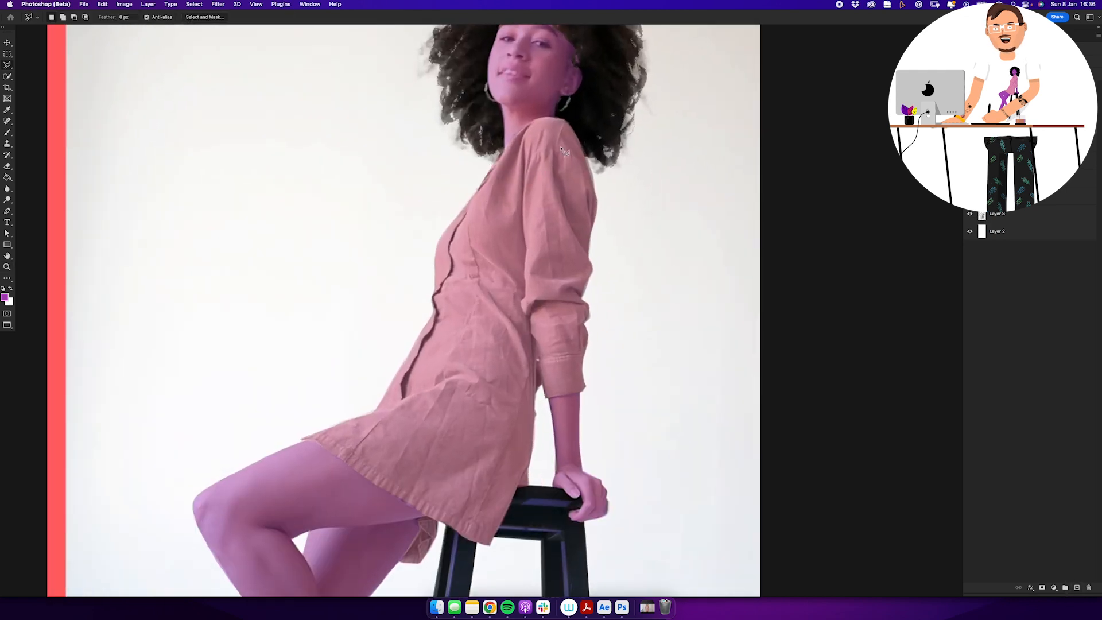
left_click_drag(11, 67, 46, 64)
left_click_drag(527, 130, 501, 171)
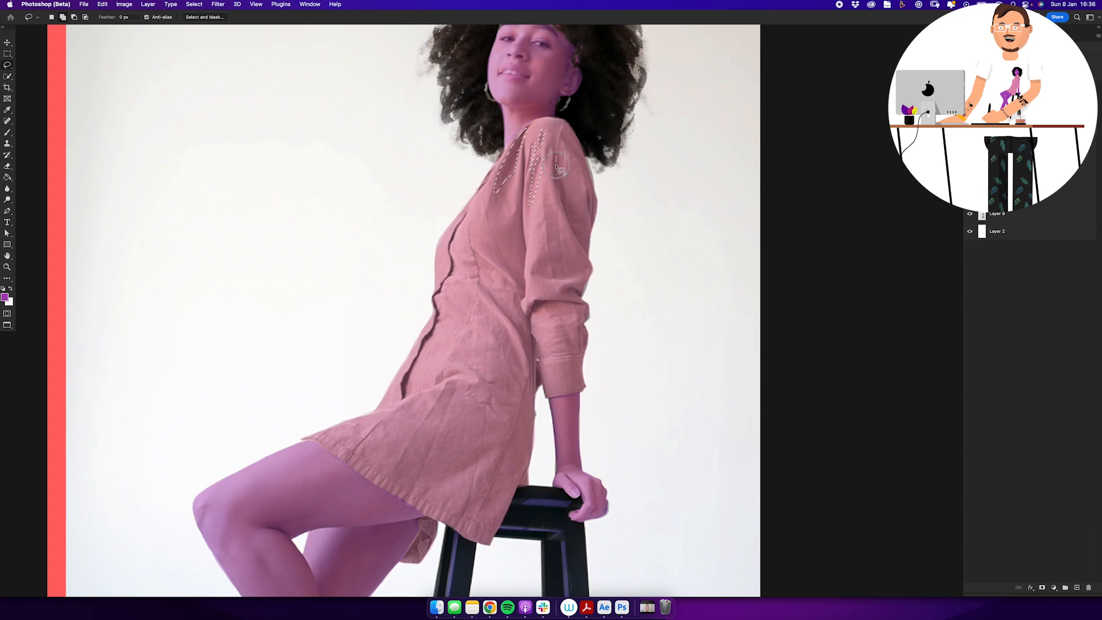
mouse_move(586, 234)
left_mouse_down()
mouse_move(551, 195)
mouse_move(547, 207)
left_mouse_up()
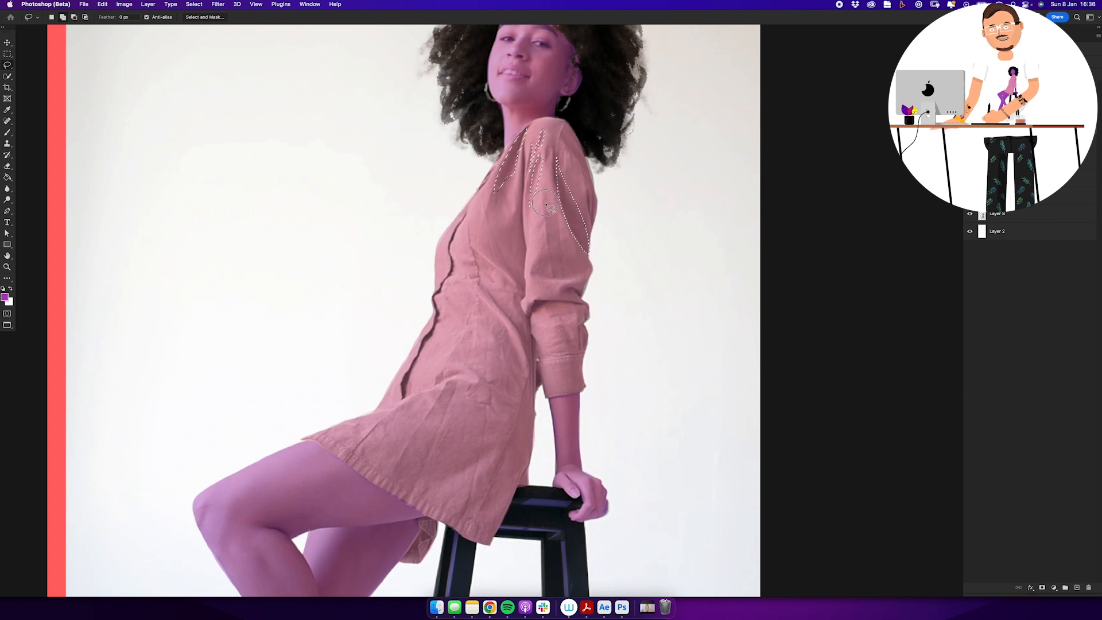
left_click_drag(569, 263, 544, 204)
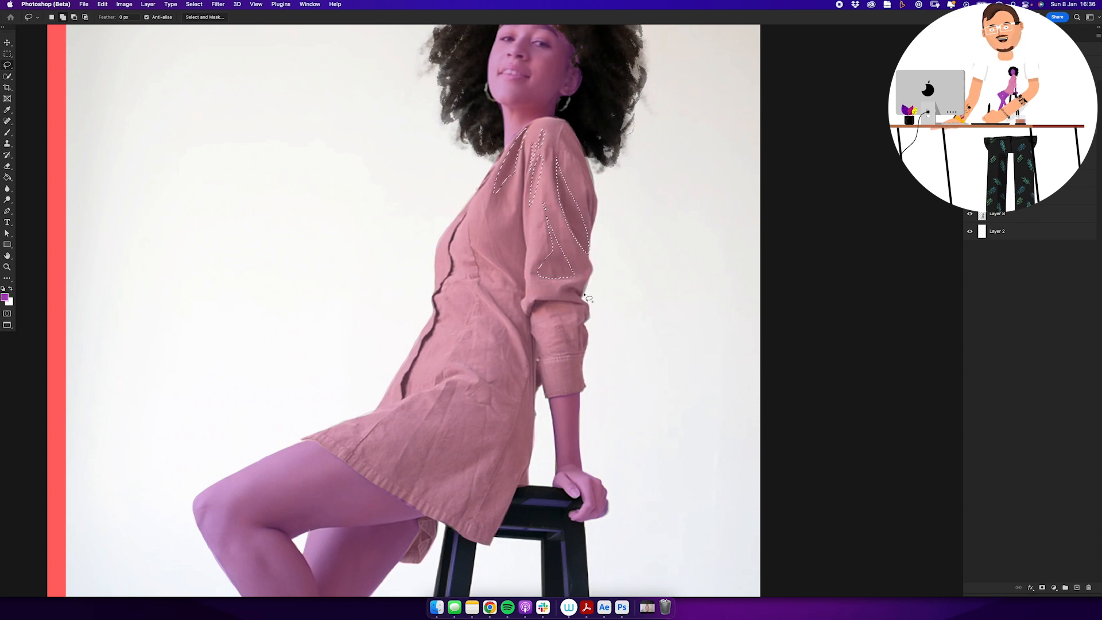
Step: Add the folds on the lower sleeve, cuff, inner sleeve edge and back of the shoulder to the Lasso selection
mouse_move(592, 299)
left_mouse_down()
mouse_move(569, 310)
mouse_move(538, 299)
mouse_move(530, 312)
mouse_move(553, 305)
mouse_move(591, 314)
mouse_move(561, 315)
mouse_move(598, 349)
mouse_move(532, 363)
mouse_move(592, 360)
mouse_move(535, 367)
mouse_move(544, 395)
left_mouse_up()
left_click_drag(531, 335, 538, 346)
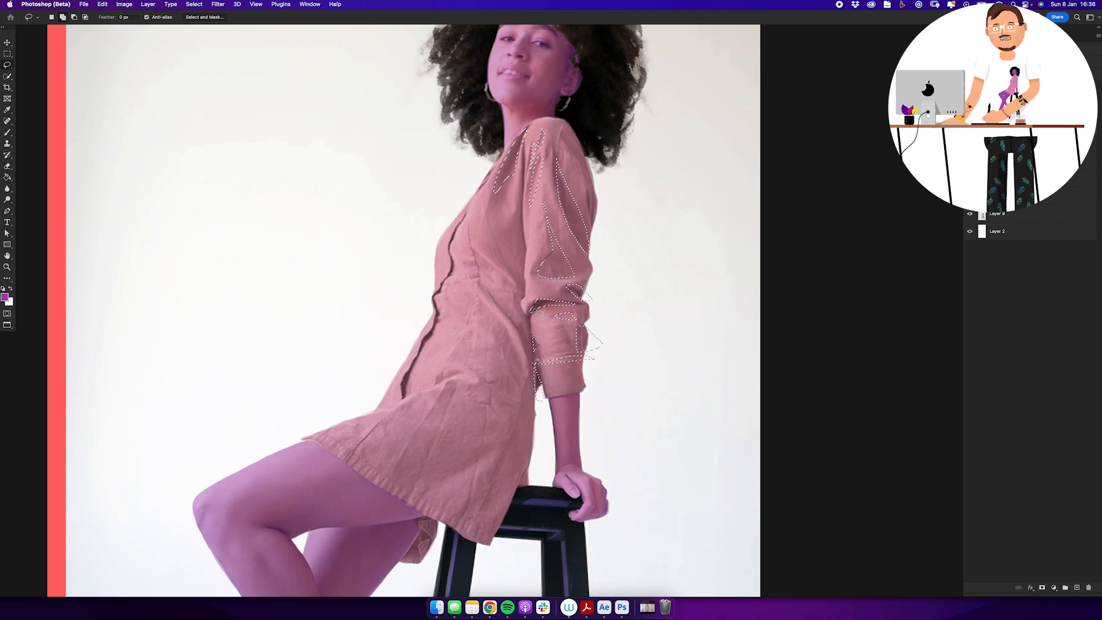
left_click_drag(522, 198, 522, 199)
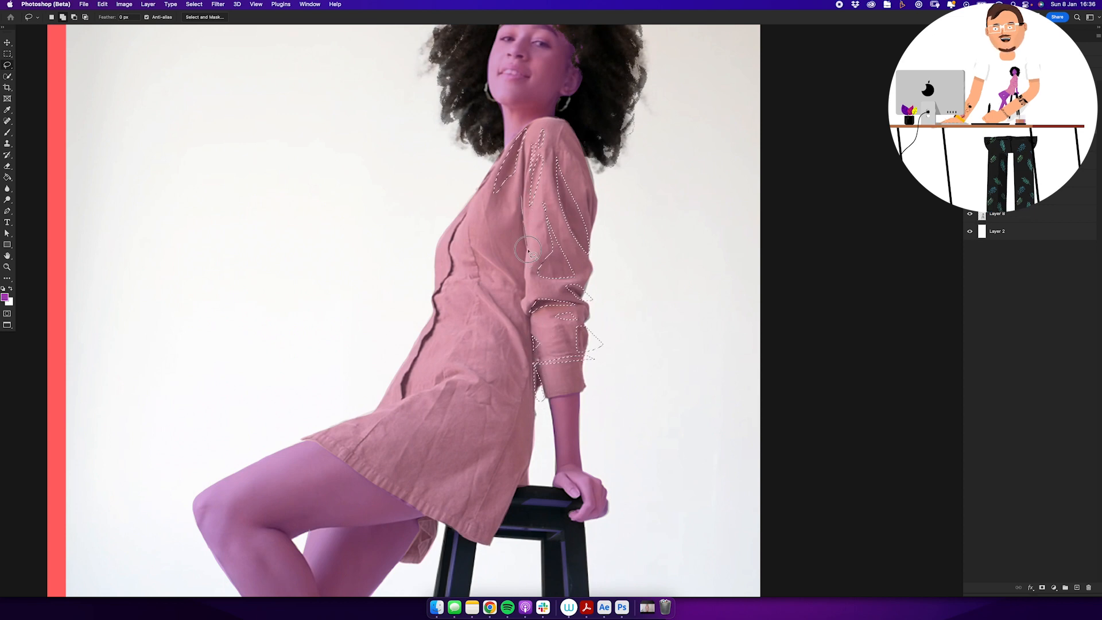
left_click_drag(529, 251, 524, 277)
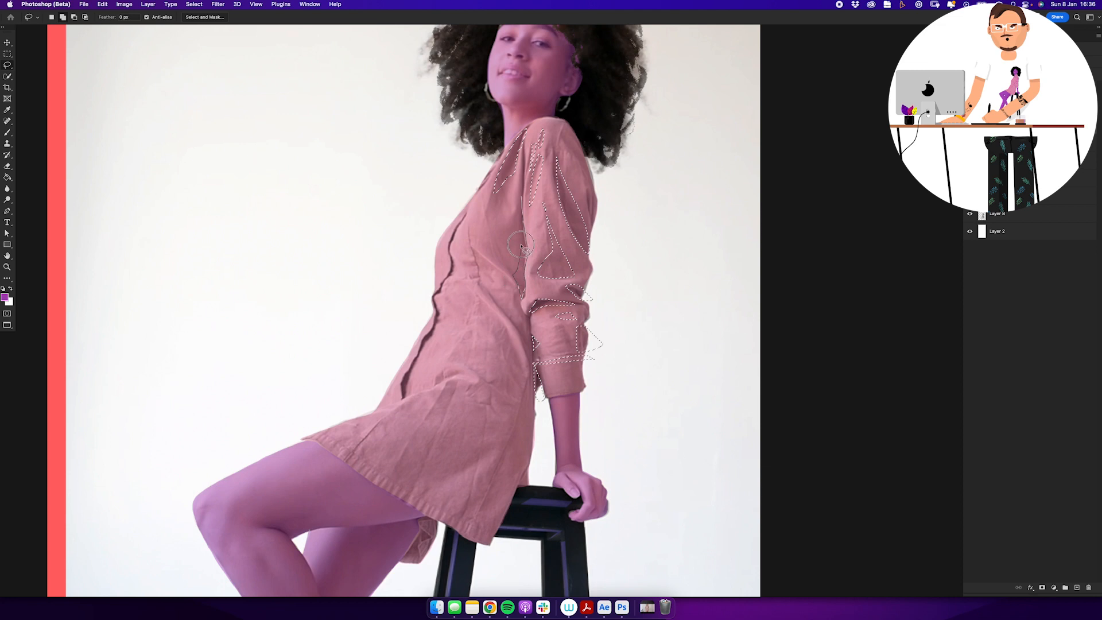
mouse_move(530, 184)
left_mouse_down()
mouse_move(523, 151)
mouse_move(523, 196)
mouse_move(597, 208)
left_mouse_up()
mouse_move(566, 124)
left_mouse_down()
mouse_move(559, 144)
mouse_move(565, 123)
mouse_move(593, 135)
mouse_move(572, 128)
left_mouse_up()
Step: Add the dark edge of the dress's buttoned front, from chest to upper skirt, to the selection
left_click_drag(465, 215, 452, 236)
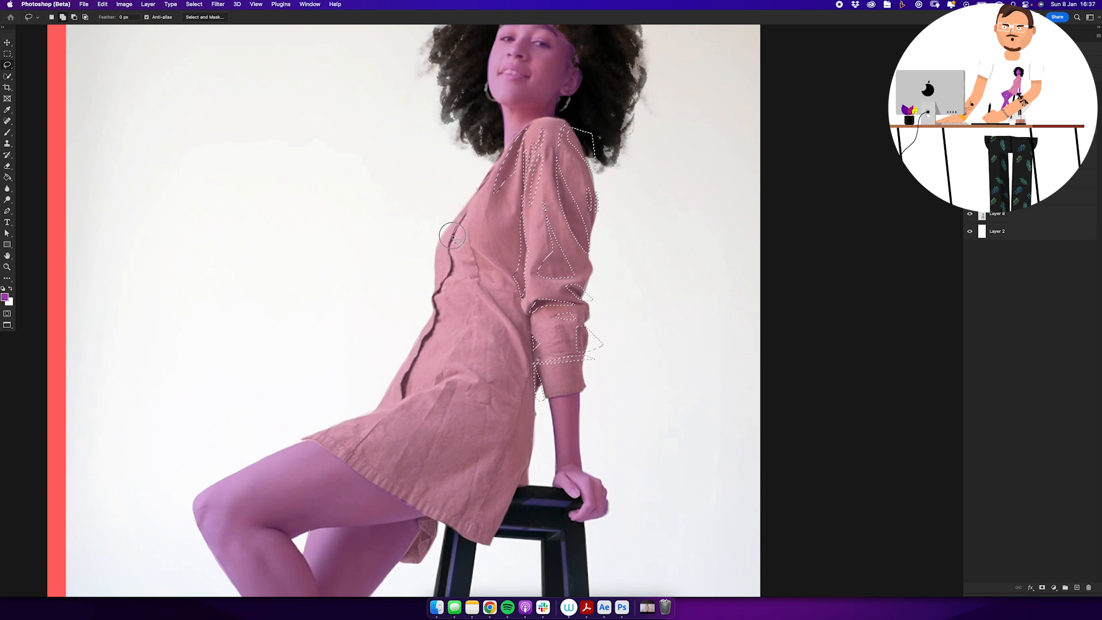
left_click_drag(432, 301, 431, 334)
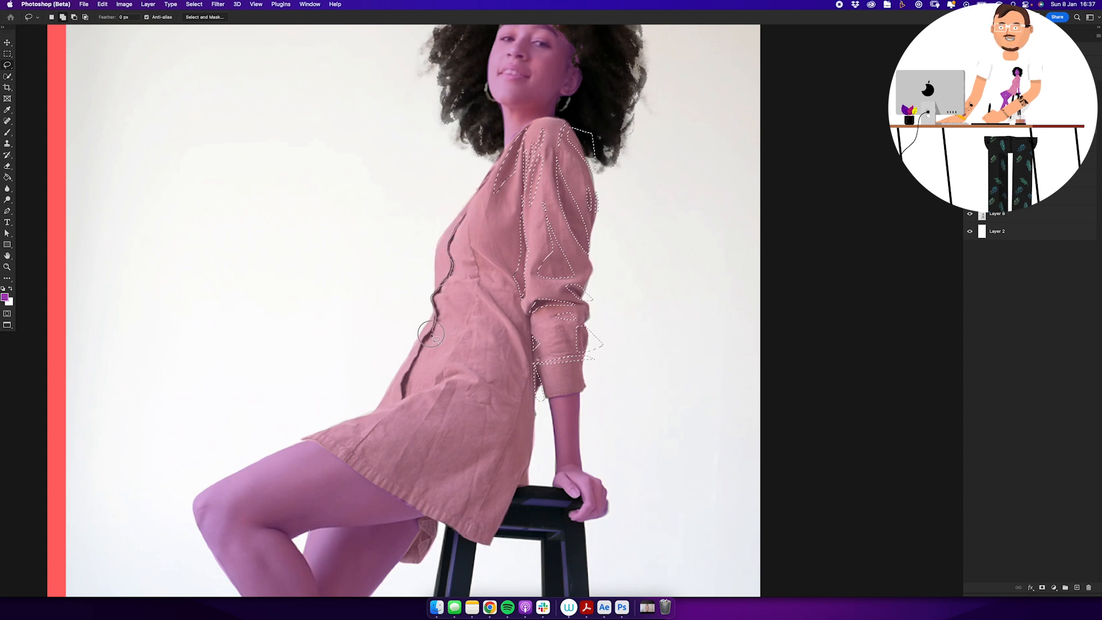
left_click_drag(403, 393, 465, 212)
Step: Add the folds at the waist, skirt, hem and behind the seat to the selection
left_click_drag(489, 279, 530, 368)
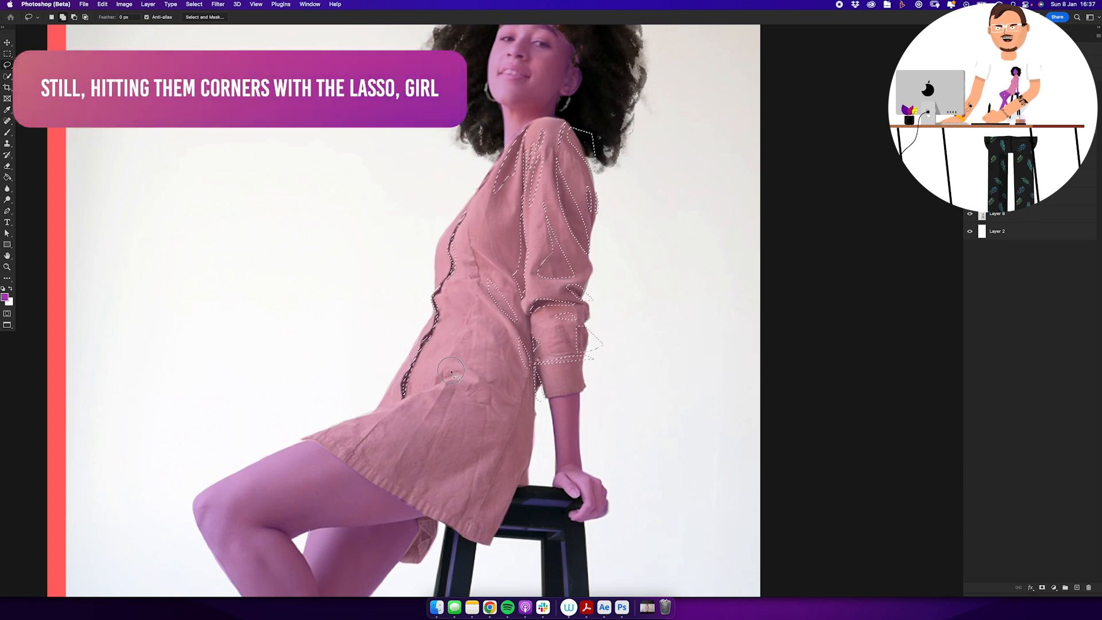
mouse_move(462, 373)
left_mouse_down()
mouse_move(371, 409)
mouse_move(425, 391)
mouse_move(408, 390)
mouse_move(341, 473)
mouse_move(376, 430)
left_mouse_up()
left_click_drag(429, 453, 430, 453)
mouse_move(505, 442)
left_mouse_down()
mouse_move(478, 521)
mouse_move(505, 441)
left_mouse_up()
mouse_move(413, 511)
left_mouse_down()
mouse_move(439, 497)
mouse_move(416, 556)
mouse_move(401, 530)
mouse_move(417, 541)
left_mouse_up()
mouse_move(532, 461)
left_mouse_down()
mouse_move(545, 479)
mouse_move(528, 467)
left_mouse_up()
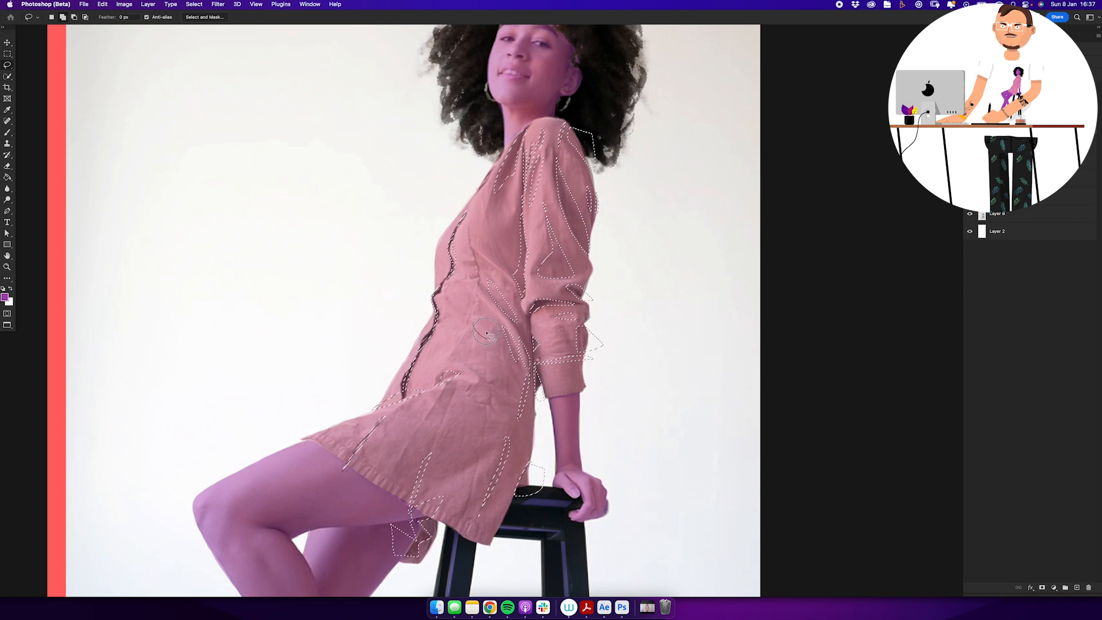
left_click_drag(485, 272, 473, 272)
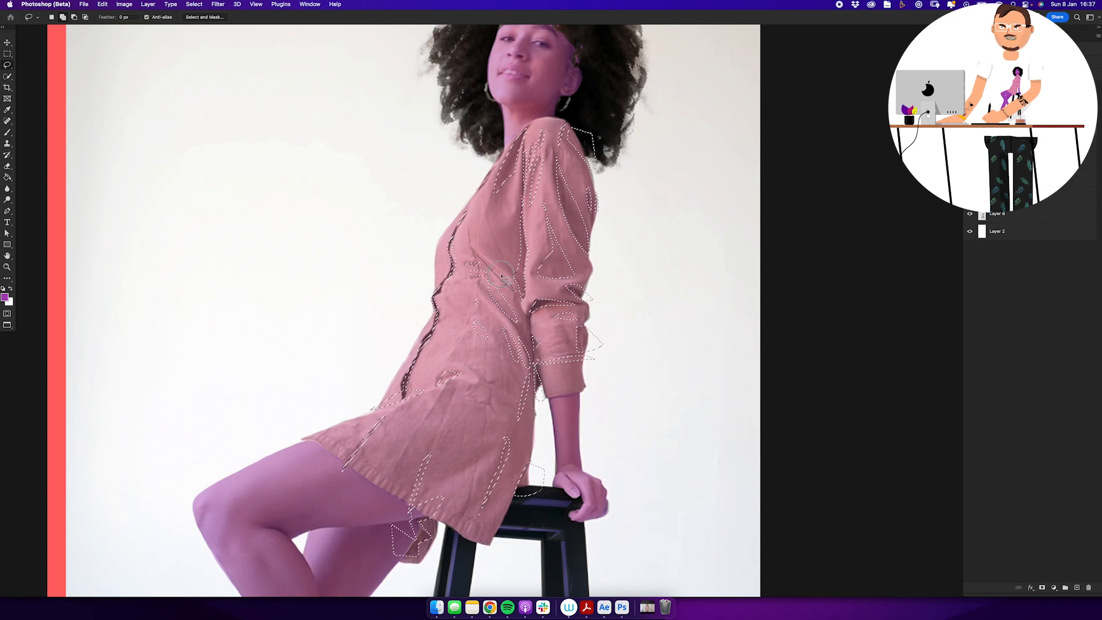
Step: Hide the photo reference, fill the selected dress folds with purple, and change the fold layer's blend mode
left_click(970, 89)
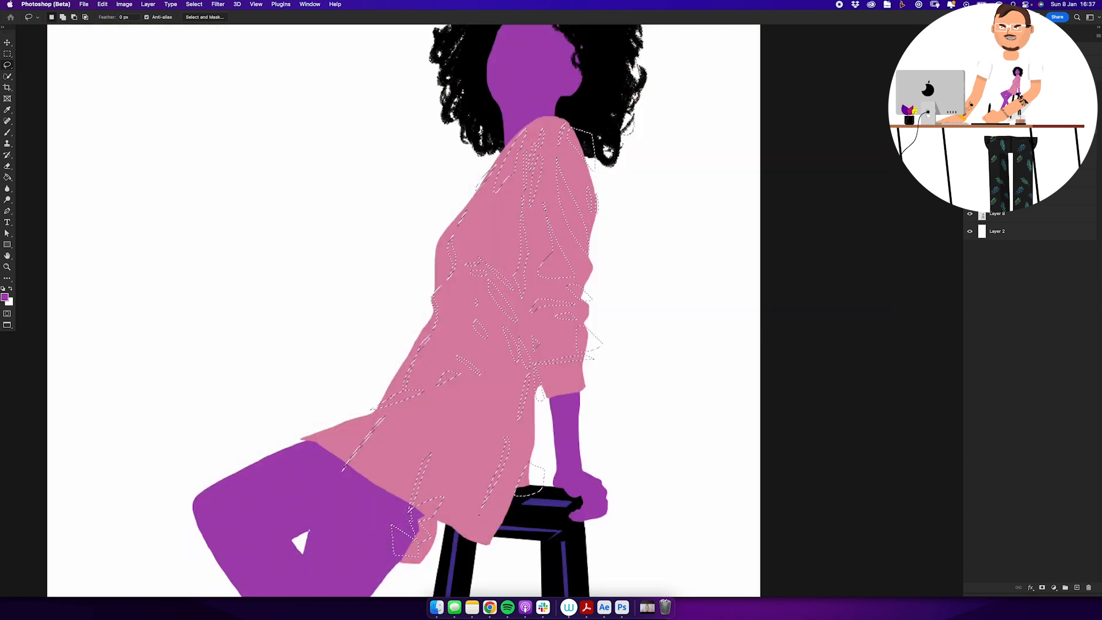
key("alt+BackSpace")
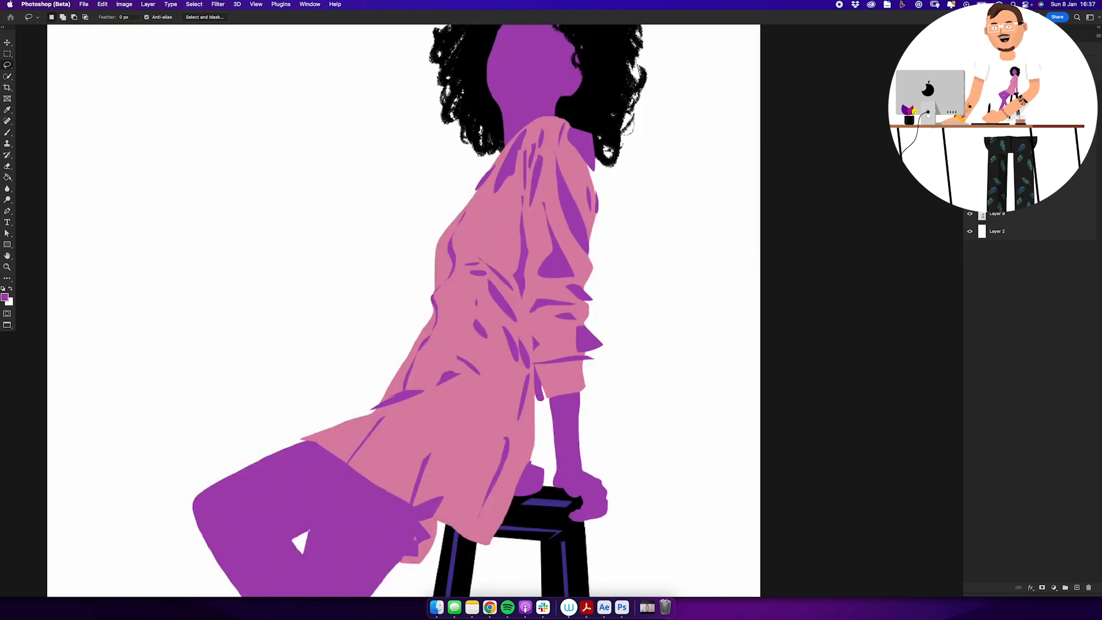
left_click(989, 61)
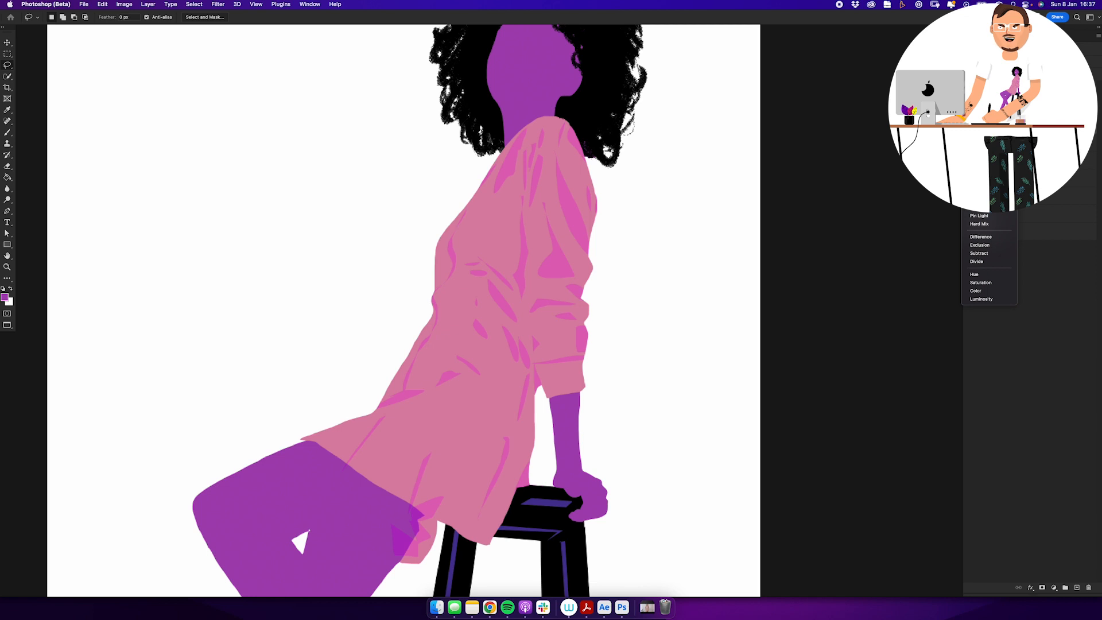
left_click(979, 183)
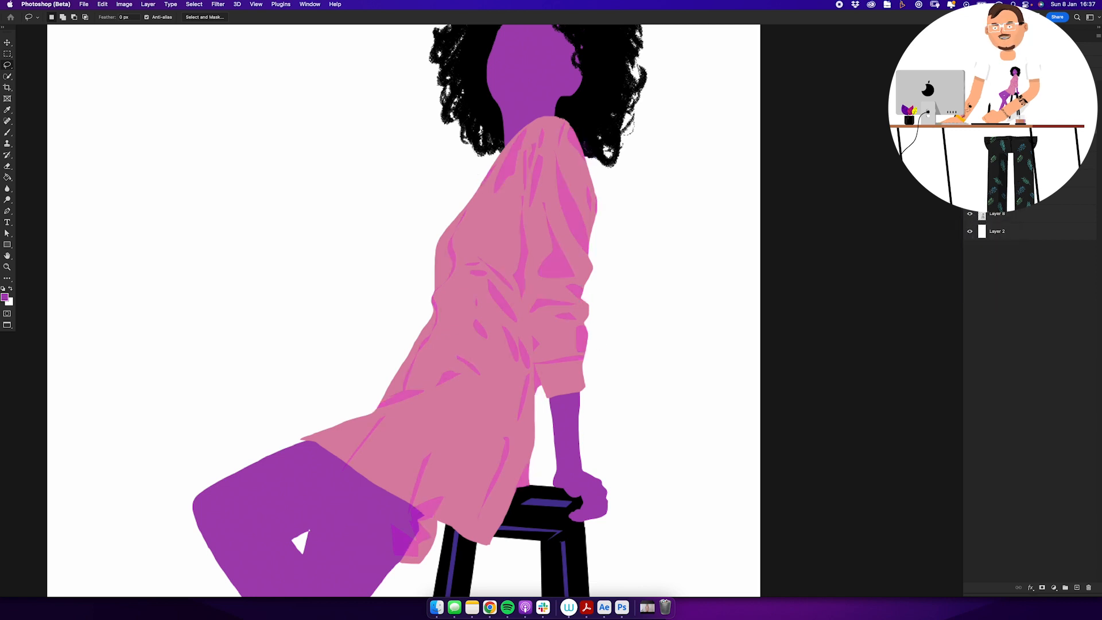
Step: Reload the fold shapes as a selection, refill them with a darker blue-violet foreground colour, and deselect
left_click(983, 125, "super")
left_click(5, 297)
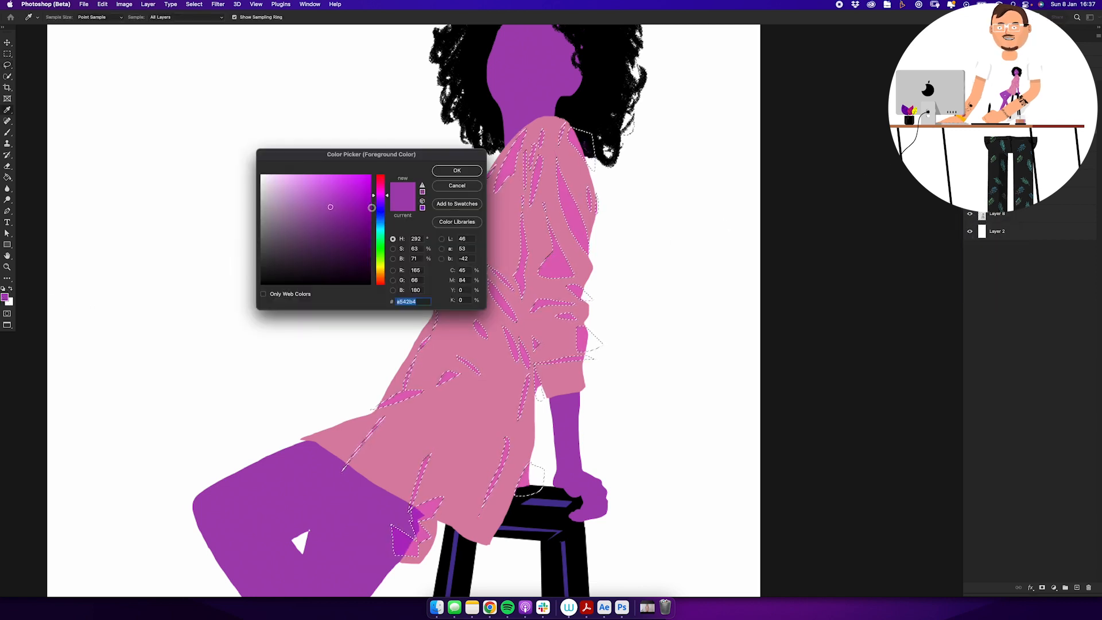
left_click(379, 205)
left_click(331, 223)
key("Return")
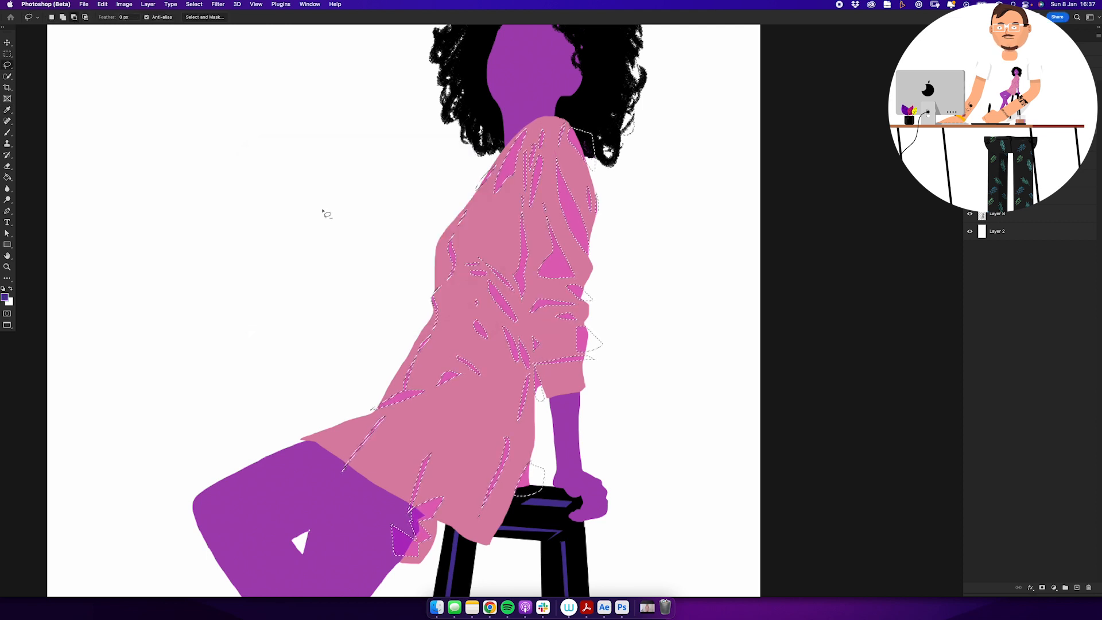
key("alt+BackSpace")
key("super+d")
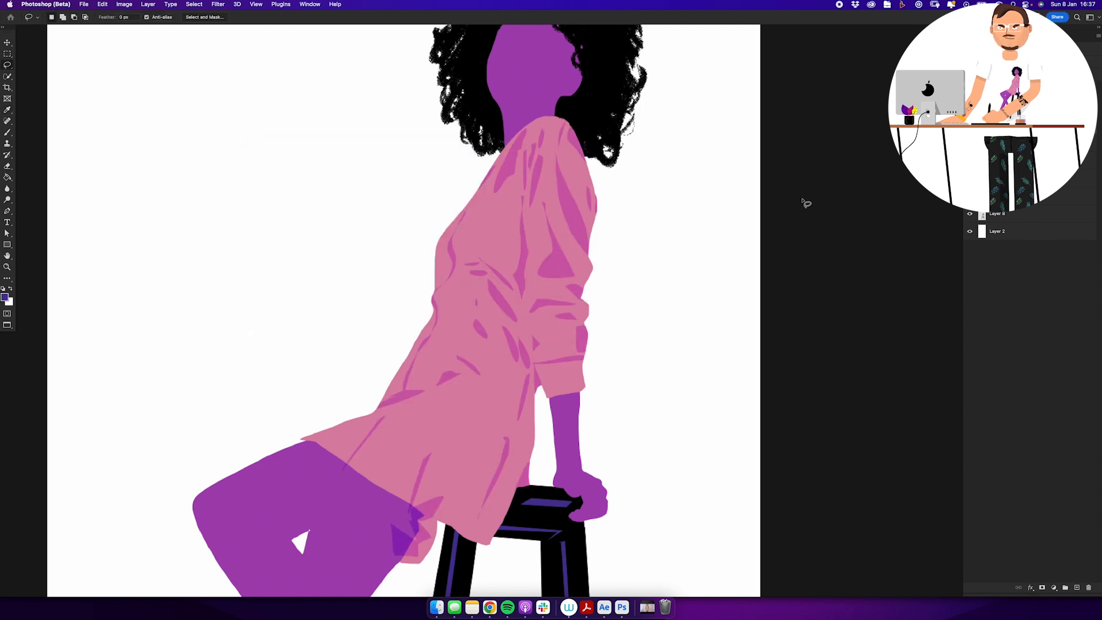
Step: Clip the fold shading to the dress layer, then add a new layer and show the photo reference
key("z")
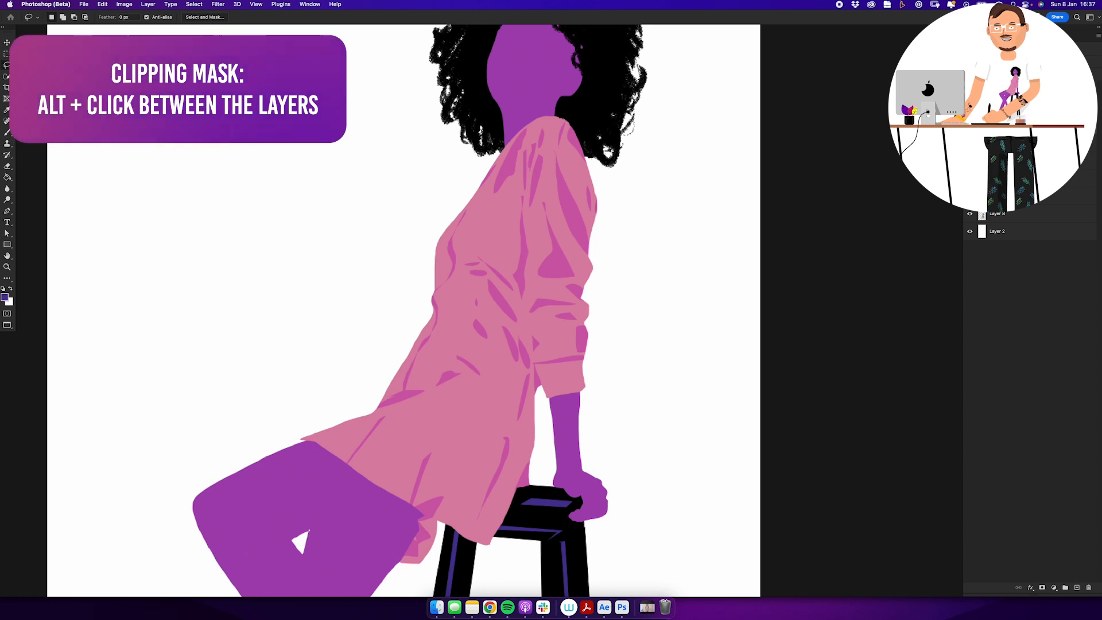
left_click_drag(659, 244, 634, 261)
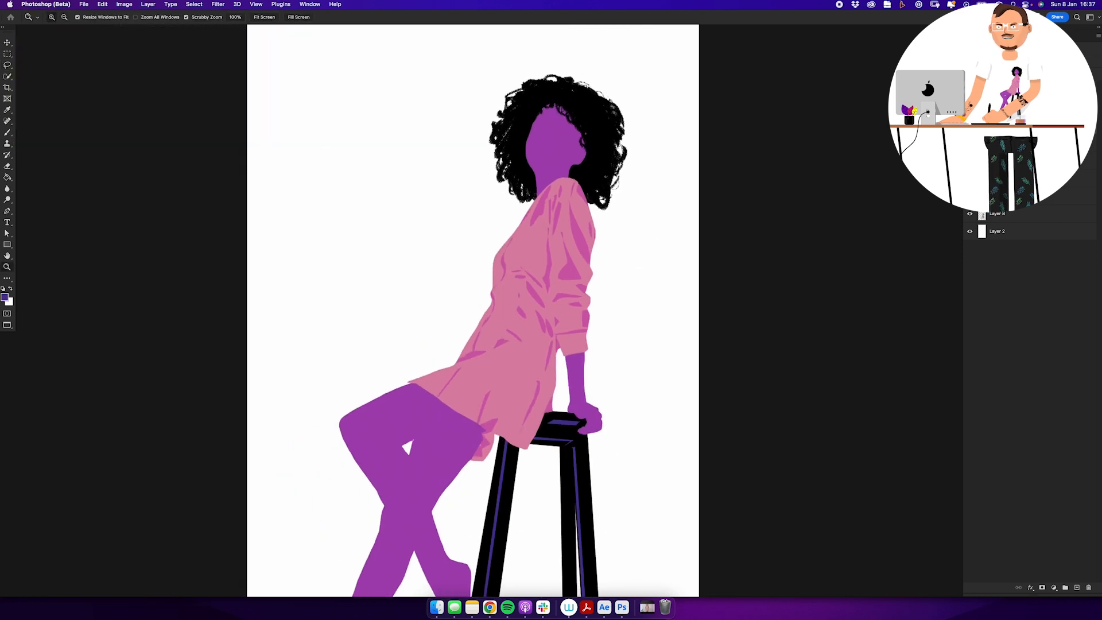
left_click(970, 89)
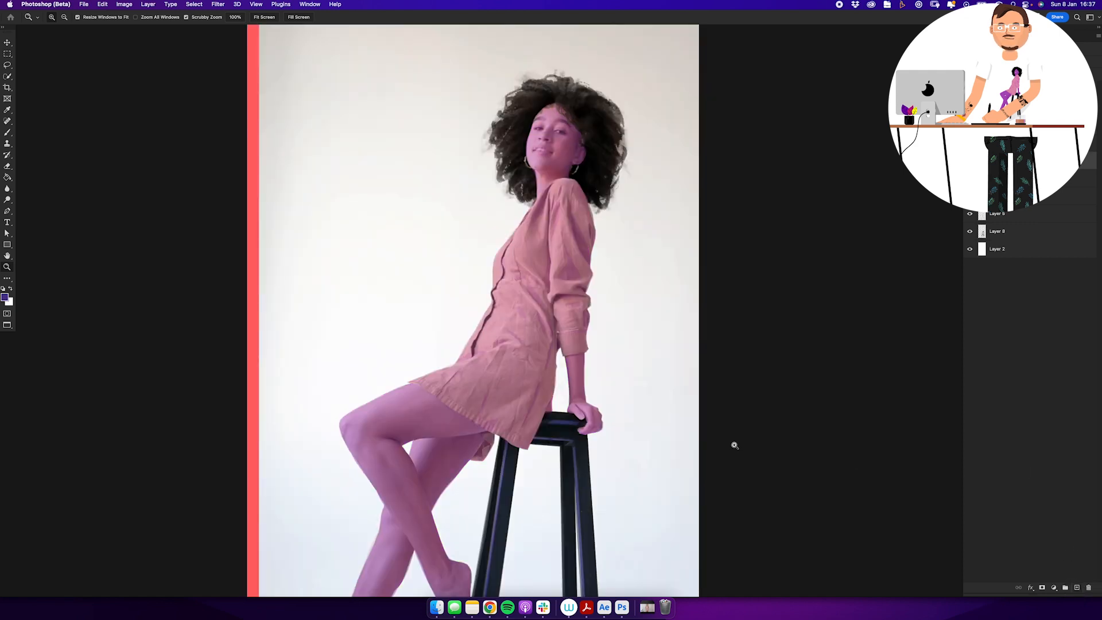
Step: Outline the skin shadows under the hem, on the front knee, beneath the thigh and on the rear thigh with the Lasso
left_click(418, 421)
key("l")
mouse_move(504, 304)
left_mouse_down()
mouse_move(405, 333)
mouse_move(379, 405)
mouse_move(517, 340)
left_mouse_up()
mouse_move(395, 315)
left_mouse_down()
mouse_move(321, 320)
mouse_move(345, 331)
left_mouse_up()
left_click_drag(236, 308, 241, 297)
left_click_drag(305, 345, 308, 347)
mouse_move(272, 307)
left_mouse_down()
mouse_move(277, 296)
mouse_move(275, 305)
left_mouse_up()
mouse_move(361, 213)
left_mouse_down()
mouse_move(485, 289)
mouse_move(381, 206)
left_mouse_up()
left_click_drag(440, 483, 442, 254)
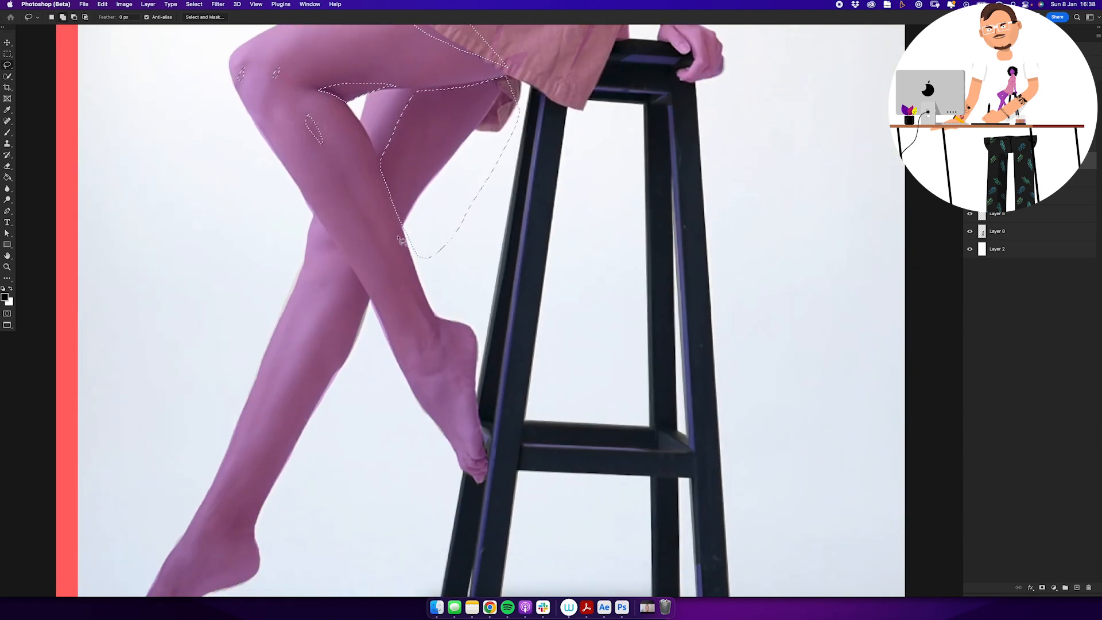
Step: Add shadow shapes on the raised leg's shin, ankle, heel and toes to the selection
left_click_drag(374, 222, 393, 270)
left_click_drag(435, 306, 448, 305)
left_click_drag(479, 359, 476, 388)
left_click_drag(465, 448, 470, 469)
left_click_drag(425, 356, 433, 370)
Step: Add the shadows along the rear calf and on the standing foot's ankle and toes to the selection
mouse_move(368, 298)
left_mouse_down()
mouse_move(353, 270)
mouse_move(244, 515)
mouse_move(368, 415)
left_mouse_up()
left_click_drag(347, 470, 478, 273)
mouse_move(367, 333)
left_mouse_down()
mouse_move(401, 329)
mouse_move(352, 337)
left_mouse_up()
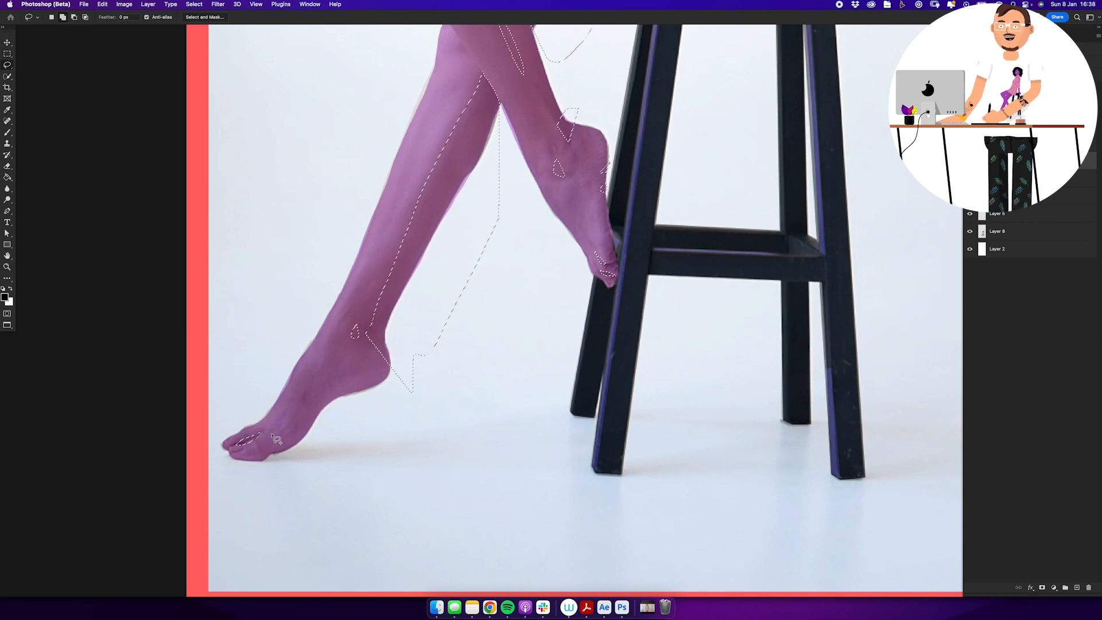
left_click_drag(262, 433, 244, 449)
Step: Add the shadows on the forearm, wrist, fingers and thumb of the supporting arm to the selection
scroll(428, 189, "up", 10)
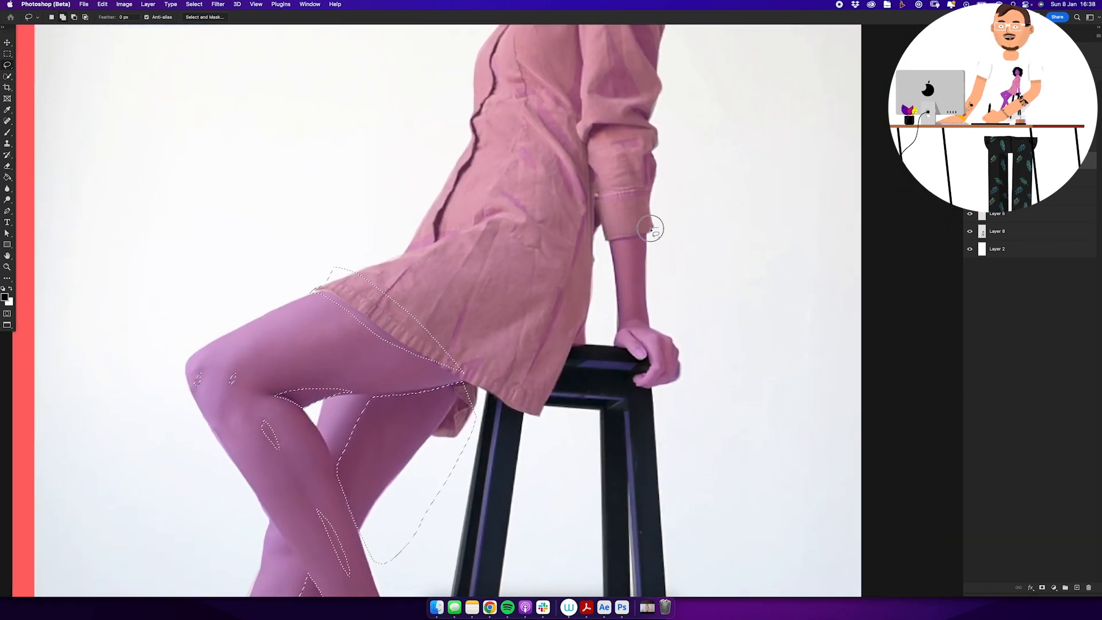
mouse_move(658, 228)
left_mouse_down()
mouse_move(630, 319)
mouse_move(640, 320)
mouse_move(658, 228)
left_mouse_up()
mouse_move(615, 236)
left_mouse_down()
mouse_move(600, 244)
mouse_move(607, 232)
left_mouse_up()
mouse_move(631, 331)
left_mouse_down()
mouse_move(642, 349)
mouse_move(652, 348)
mouse_move(631, 327)
mouse_move(718, 361)
left_mouse_up()
left_click_drag(662, 330, 670, 333)
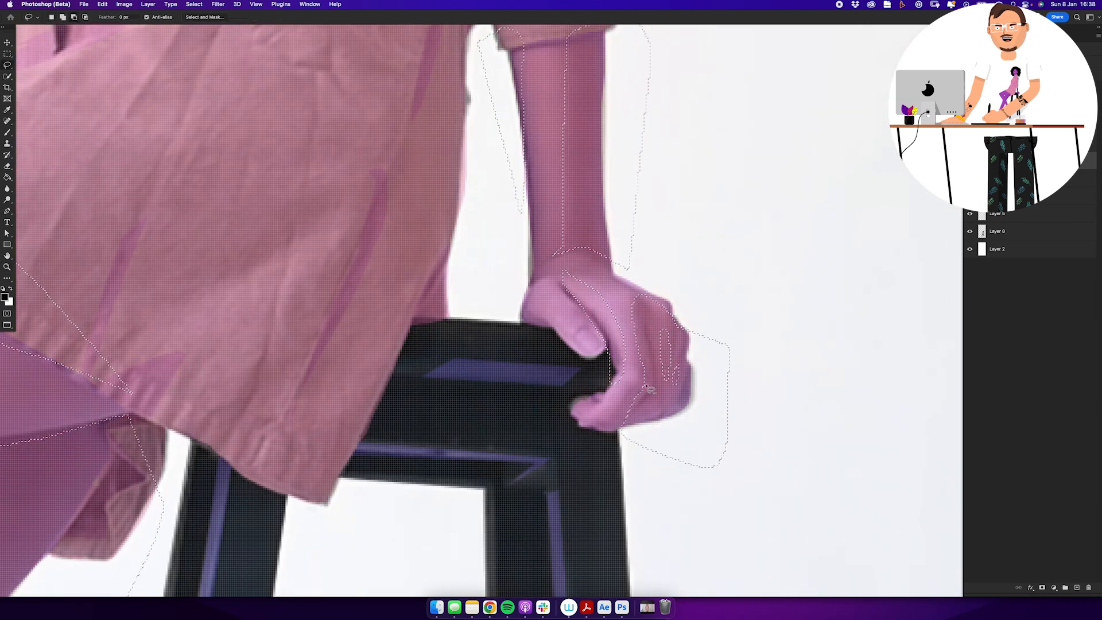
left_click_drag(597, 392, 599, 393)
left_click_drag(580, 335, 598, 340)
mouse_move(534, 315)
left_mouse_down()
mouse_move(559, 333)
mouse_move(525, 316)
left_mouse_up()
Step: Add the shadow down the side of the face and neck, plus the inner ear shapes, to the selection
mouse_move(557, 230)
left_mouse_down()
mouse_move(521, 228)
mouse_move(554, 365)
left_mouse_up()
left_click_drag(534, 275, 567, 278)
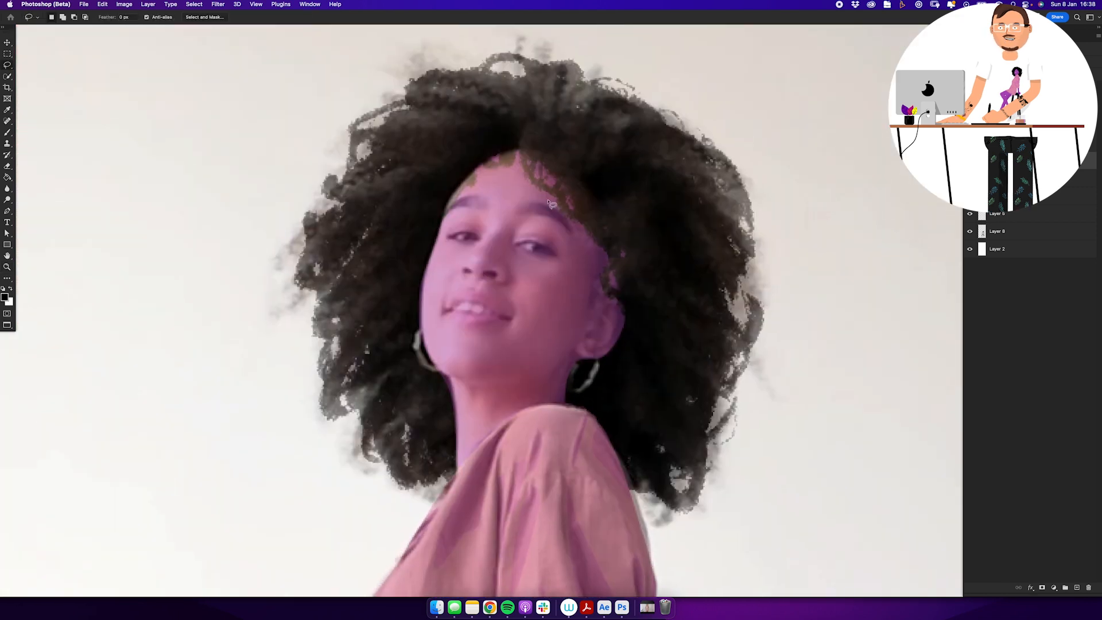
mouse_move(597, 189)
left_mouse_down()
mouse_move(568, 241)
mouse_move(546, 356)
mouse_move(478, 397)
mouse_move(591, 443)
mouse_move(638, 213)
mouse_move(597, 188)
left_mouse_up()
mouse_move(605, 315)
left_mouse_down()
mouse_move(607, 346)
mouse_move(605, 311)
mouse_move(581, 349)
left_mouse_up()
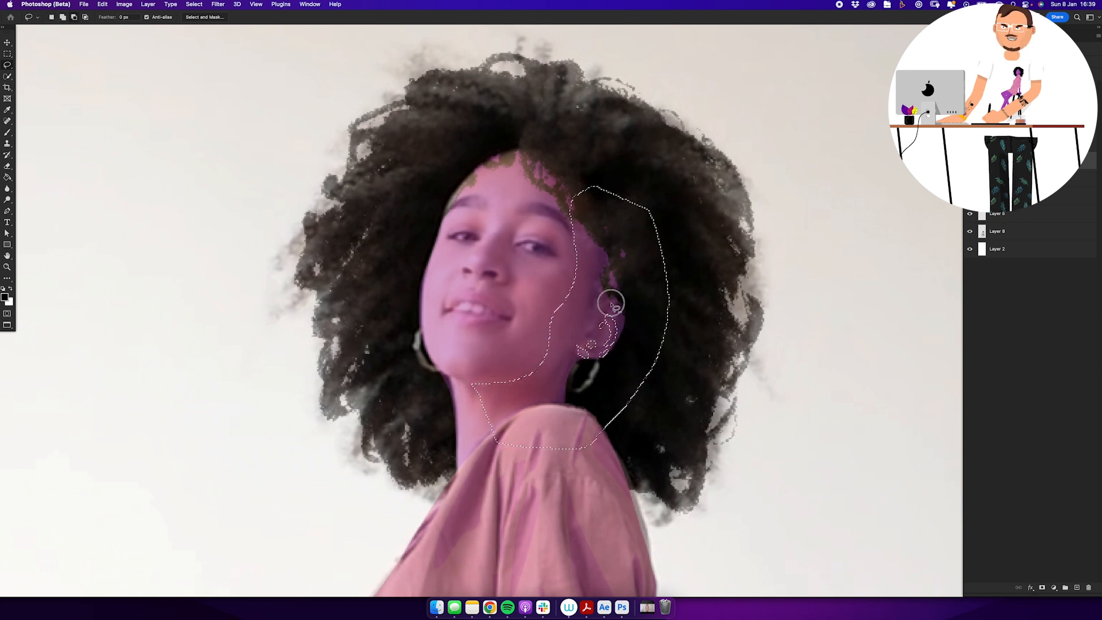
Step: Add small shadows around the eyes, nose, mouth, chin and ear, and fill the whole skin shadow selection with black
mouse_move(519, 247)
left_mouse_down()
mouse_move(491, 241)
mouse_move(471, 252)
mouse_move(480, 229)
mouse_move(492, 242)
mouse_move(483, 272)
mouse_move(495, 275)
mouse_move(464, 271)
mouse_move(513, 279)
left_mouse_up()
left_click_drag(462, 270, 476, 289)
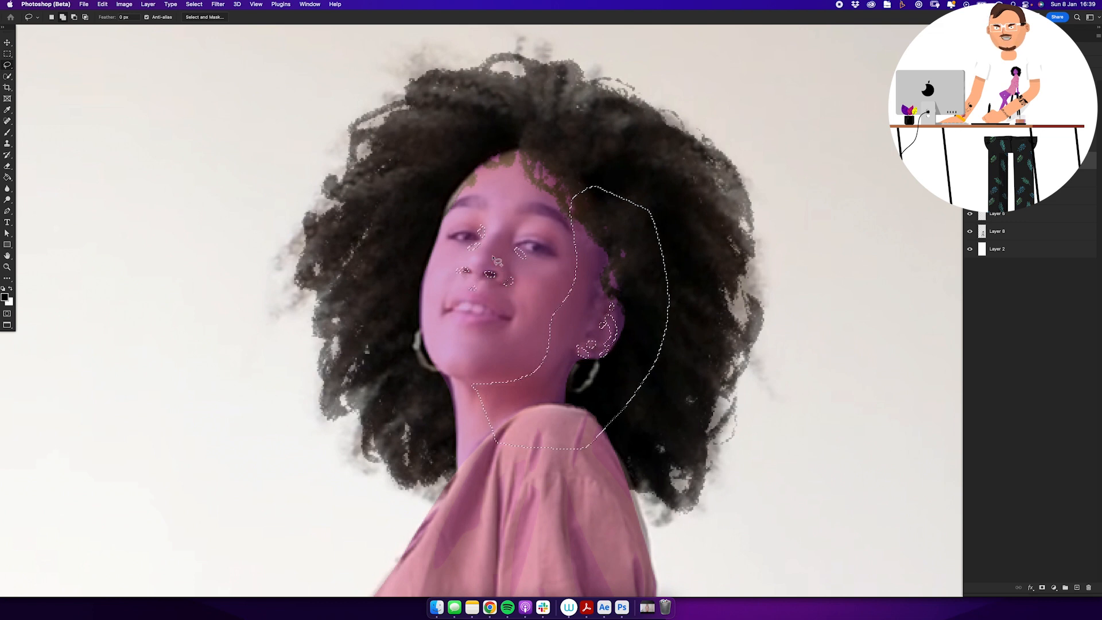
left_click_drag(523, 221, 516, 233)
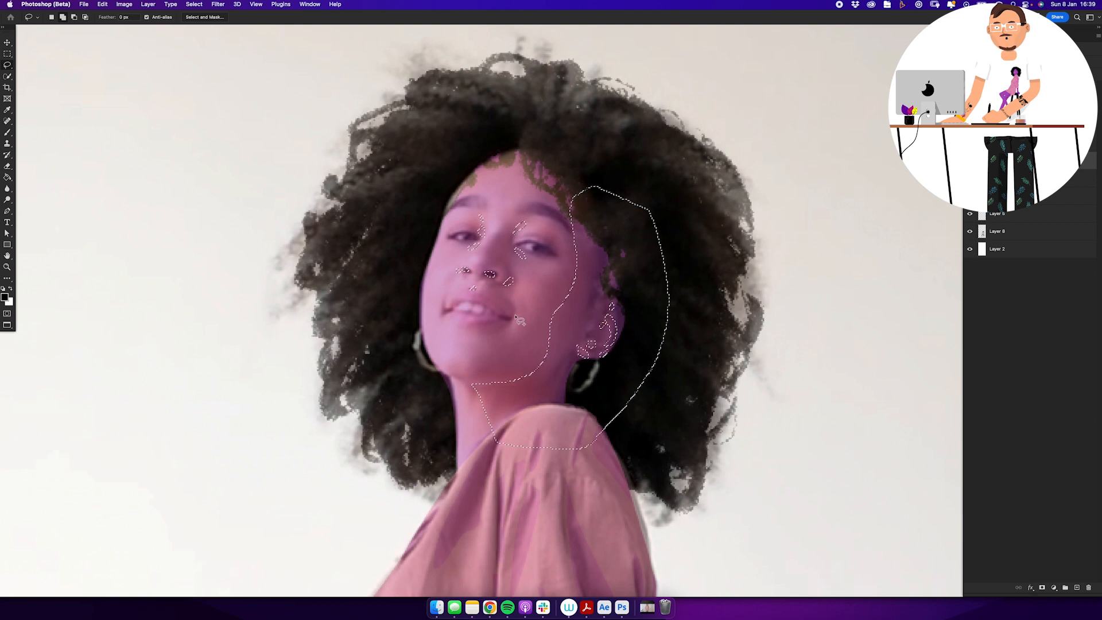
mouse_move(517, 315)
left_mouse_down()
mouse_move(443, 315)
mouse_move(460, 332)
left_mouse_up()
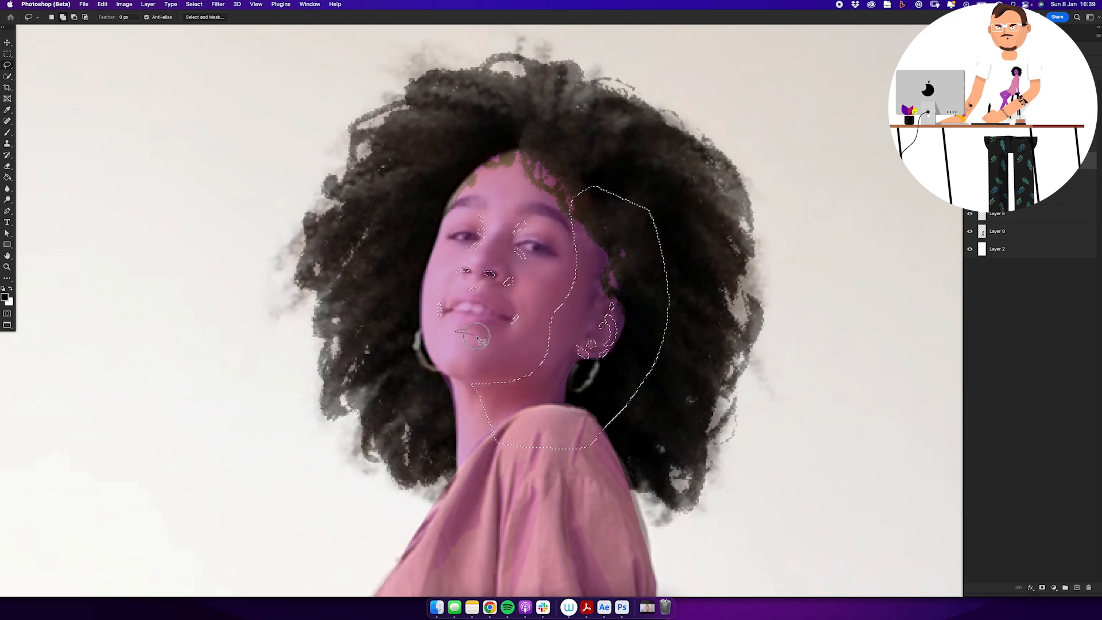
left_click_drag(590, 325, 594, 327)
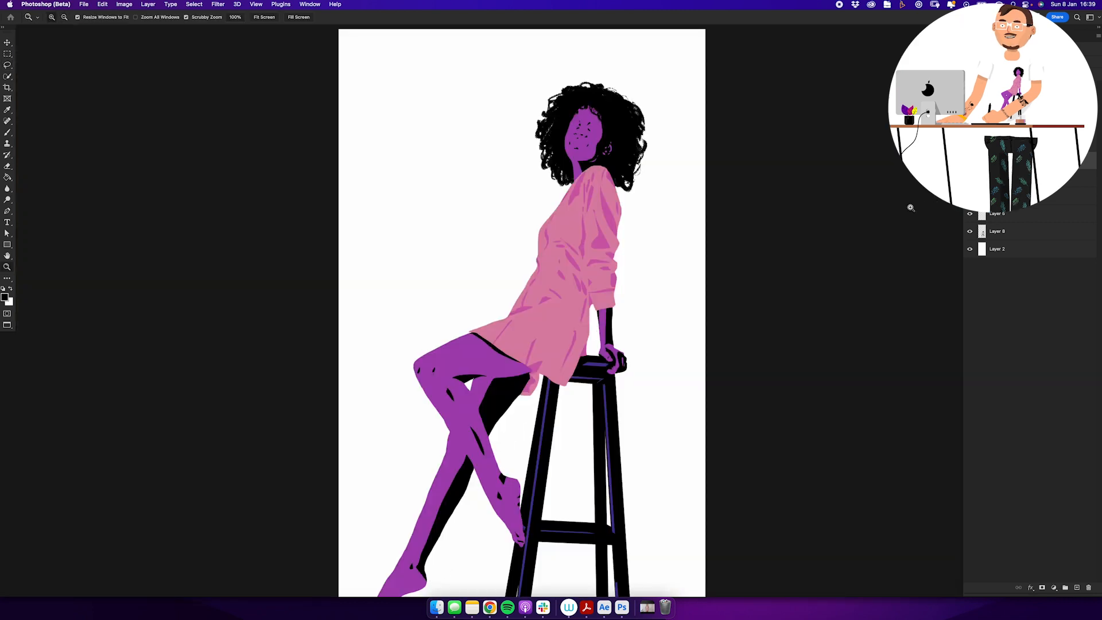
Step: Set the opacity of the black skin shadow layer to 50%
scroll(632, 261, "down", 3)
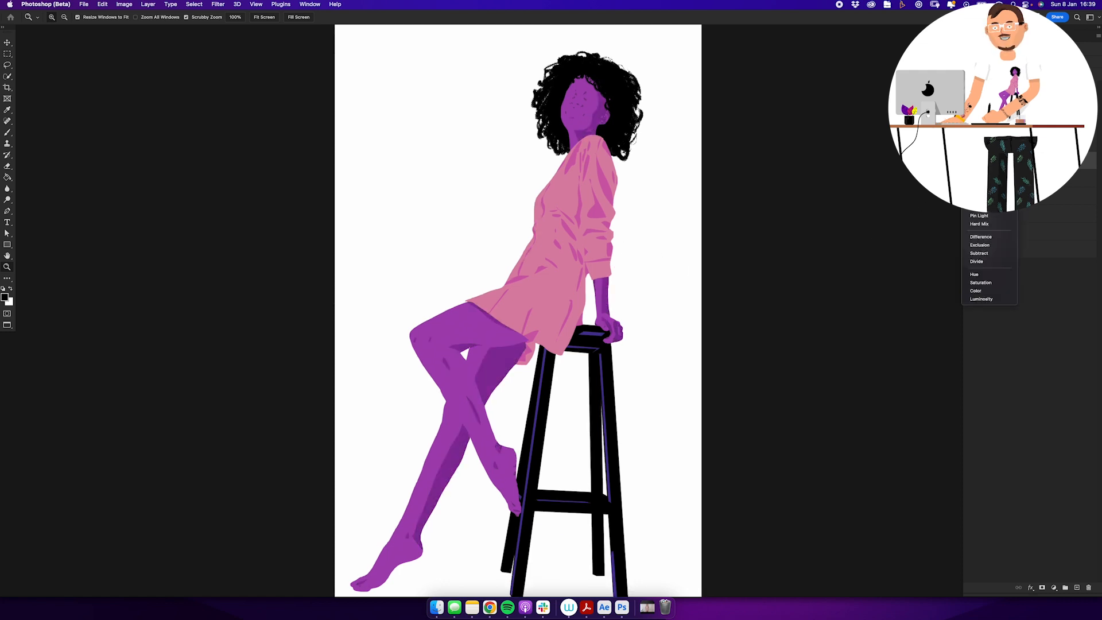
key("Escape")
key("5")
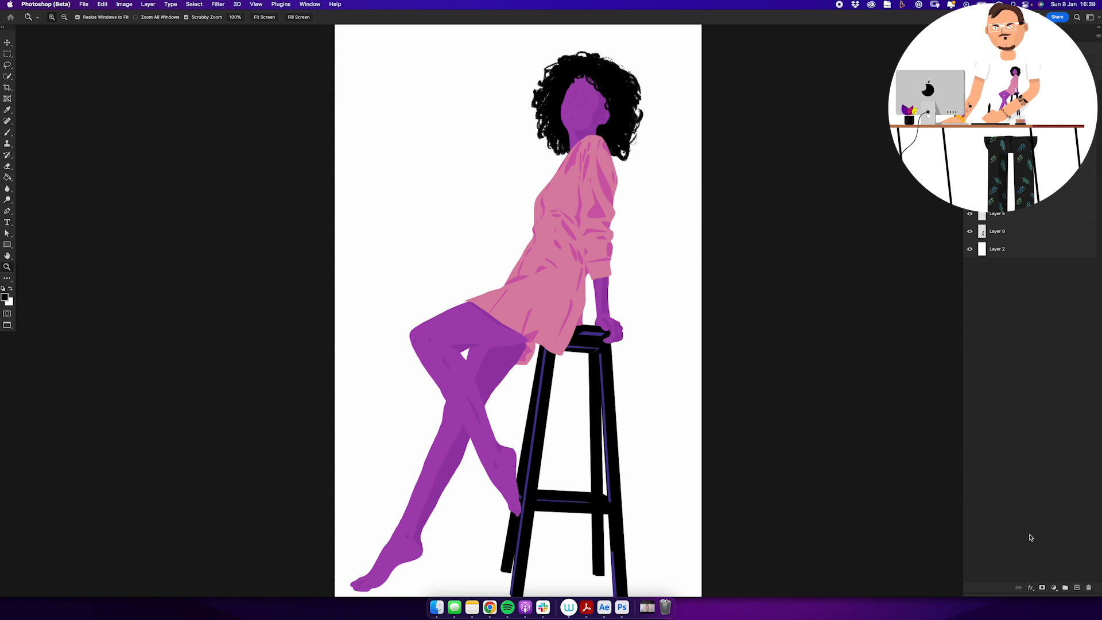
Step: Create a new layer, set the charcoal pencil brush to 10 px, and trace the dress's front edge over the photo
left_click(1077, 589)
key("b")
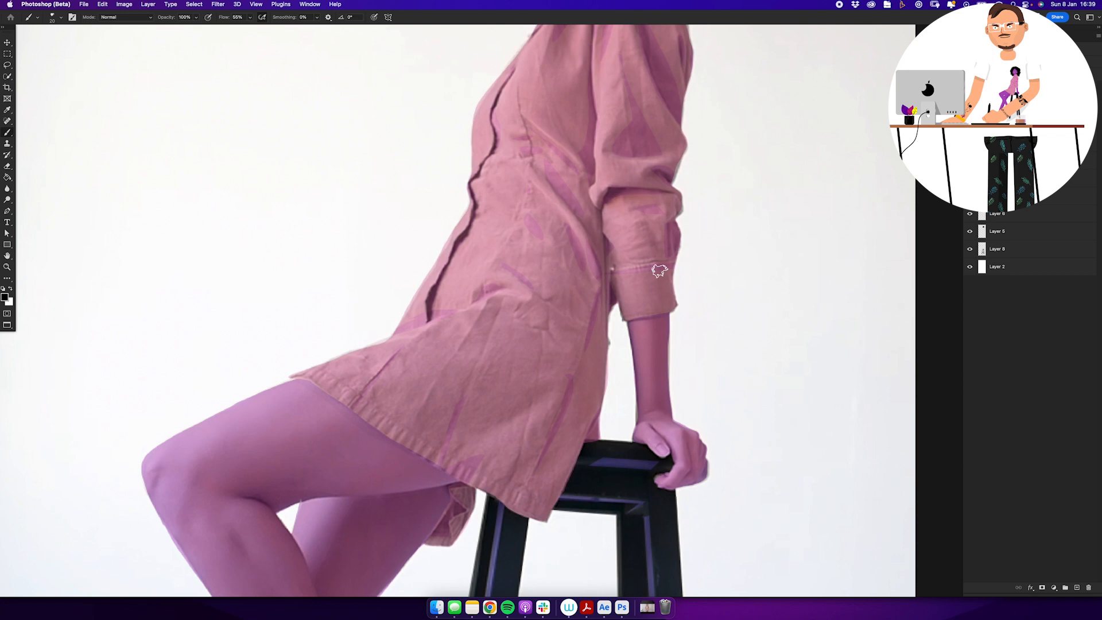
right_click(698, 267)
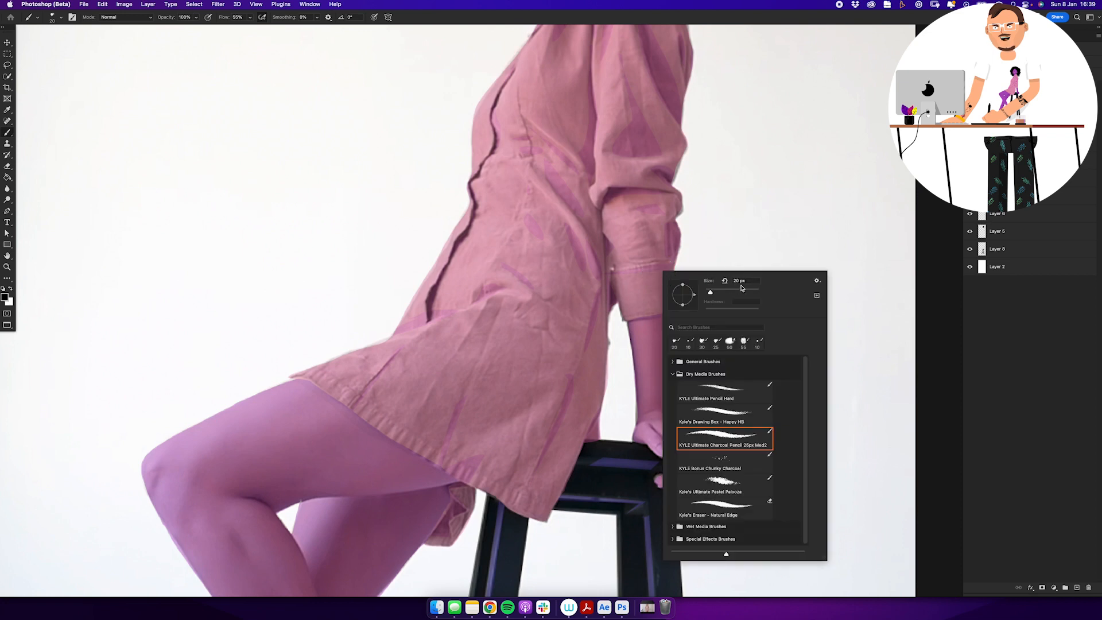
type("10")
key("Return")
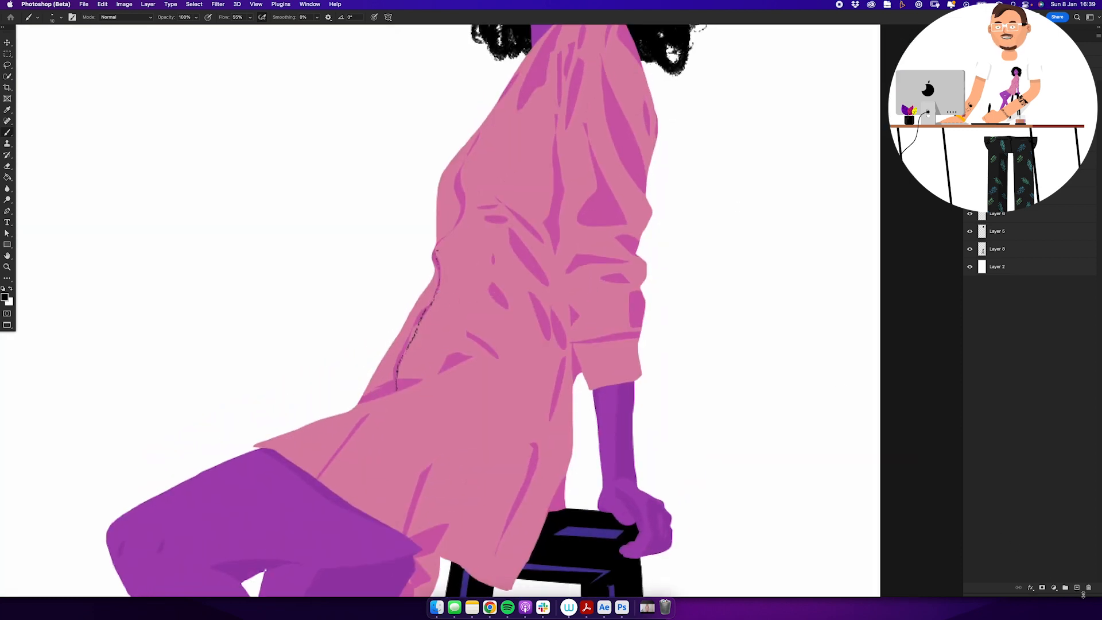
Step: Switch to the Kyle's Drawing Box - Happy HB brush and scribble a test stroke on the dress
right_click(765, 308)
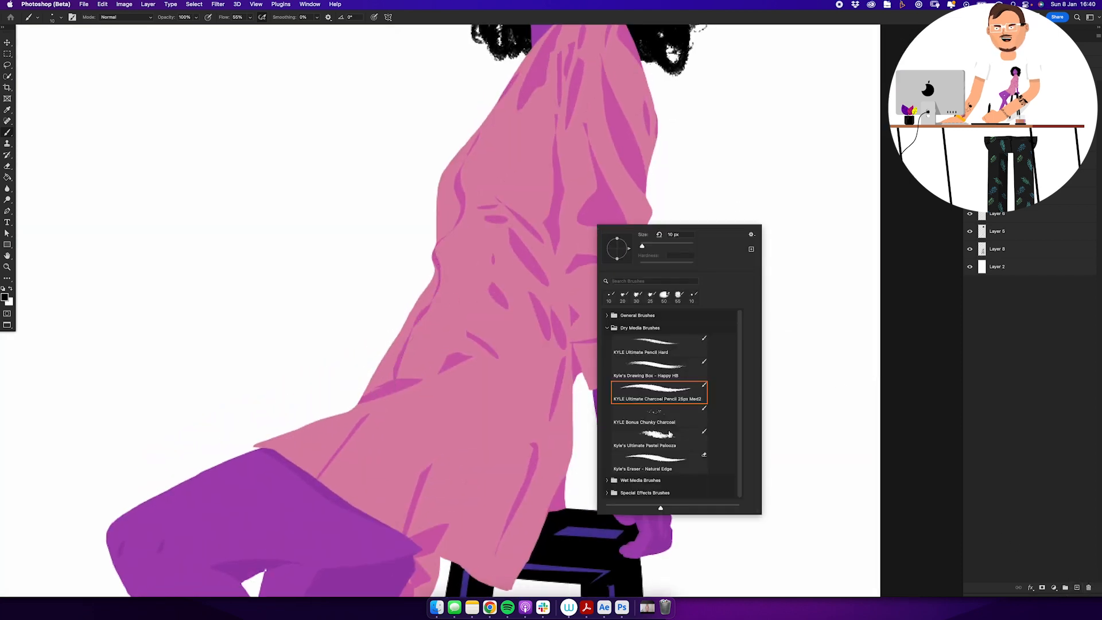
left_click(662, 373)
left_click_drag(504, 282, 519, 322)
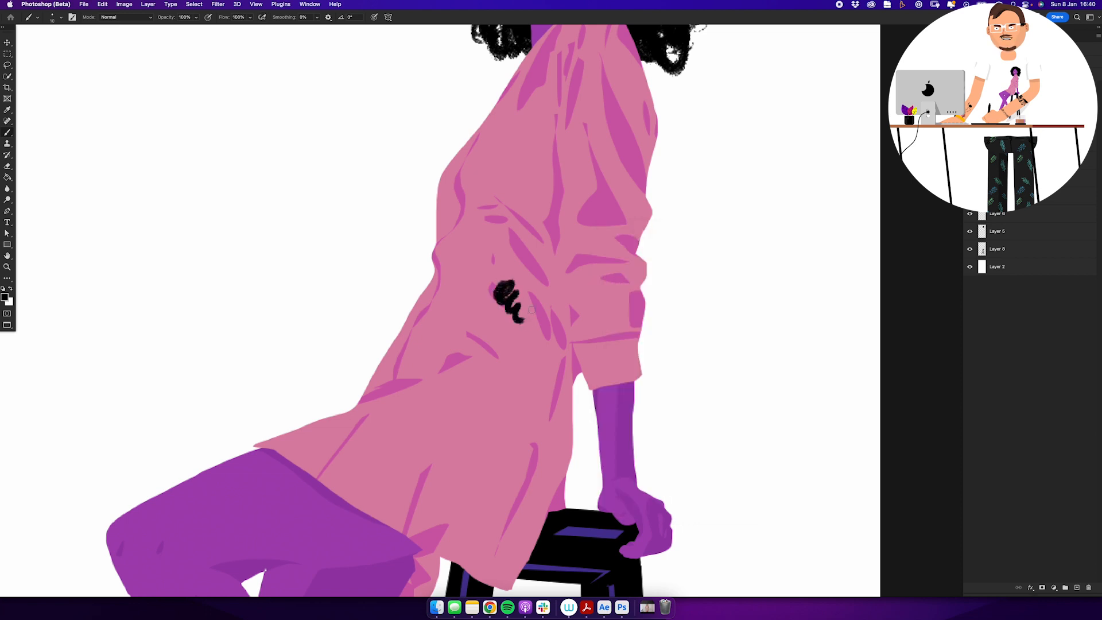
Step: Undo the test scribble on the dress, set the brush size to 5 px, try a stroke along the dress's front edge, and undo it
key("super+z")
right_click(536, 304)
left_click_drag(629, 315, 584, 319)
type("5")
key("Return")
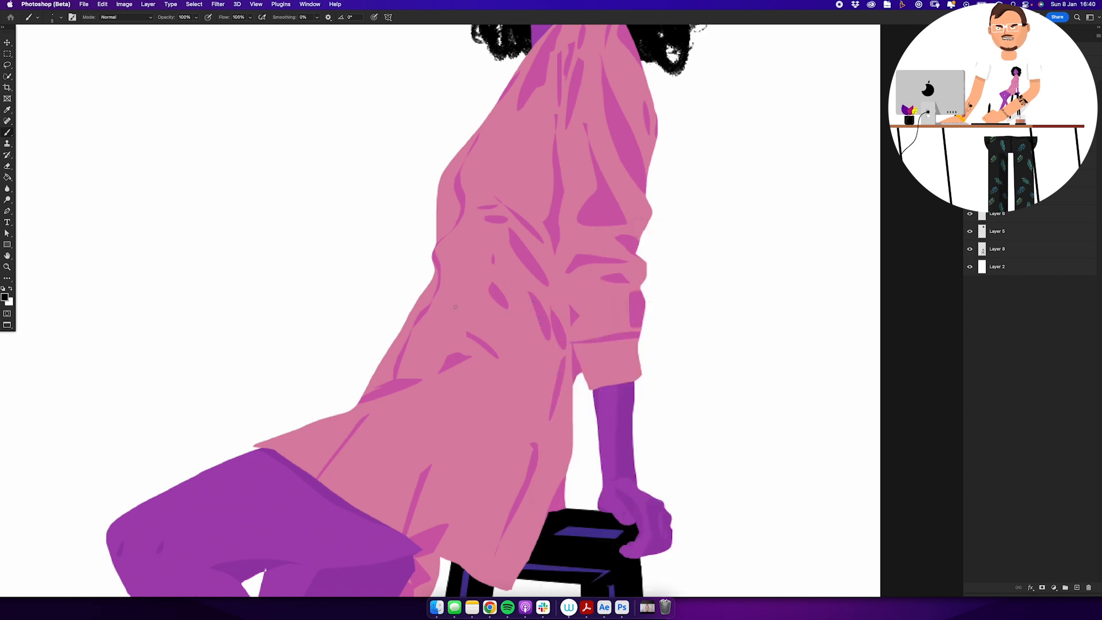
left_click_drag(411, 334, 404, 360)
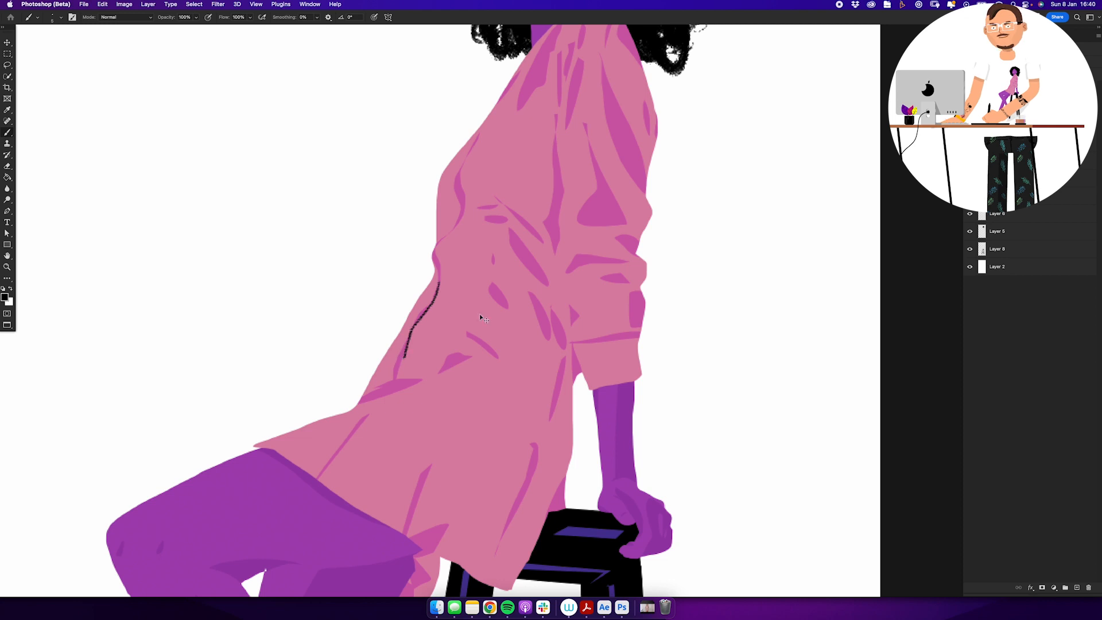
key("super+z")
Step: Set the pencil brush size to 7 px, try a short stroke on the sleeve cuff, and undo it
right_click(634, 291)
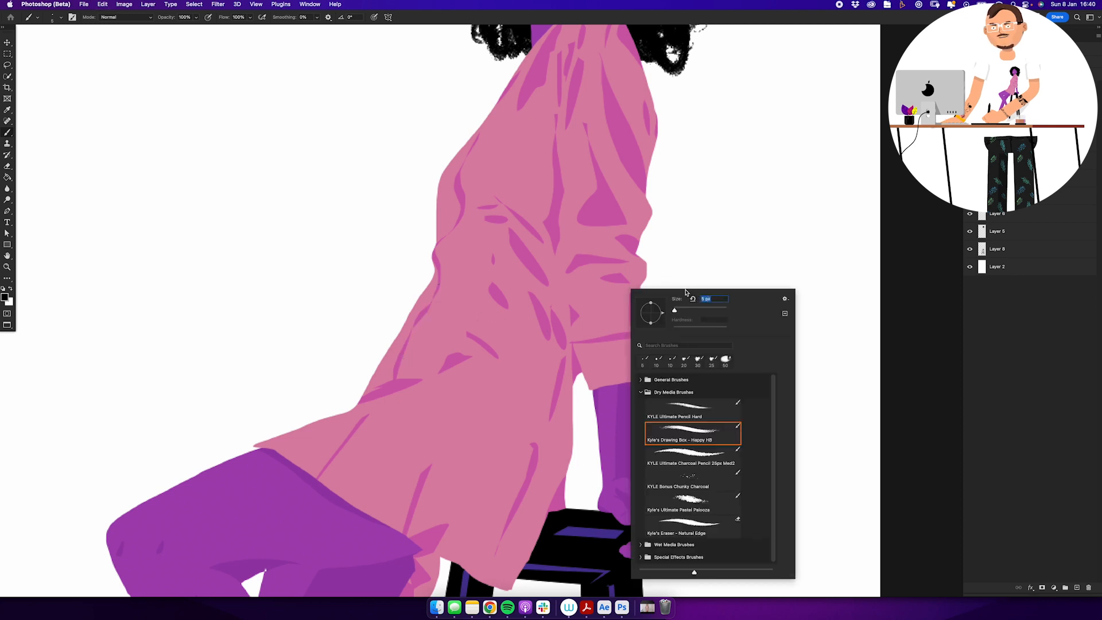
type("7")
key("Return")
left_click_drag(594, 338, 608, 341)
key("super+z")
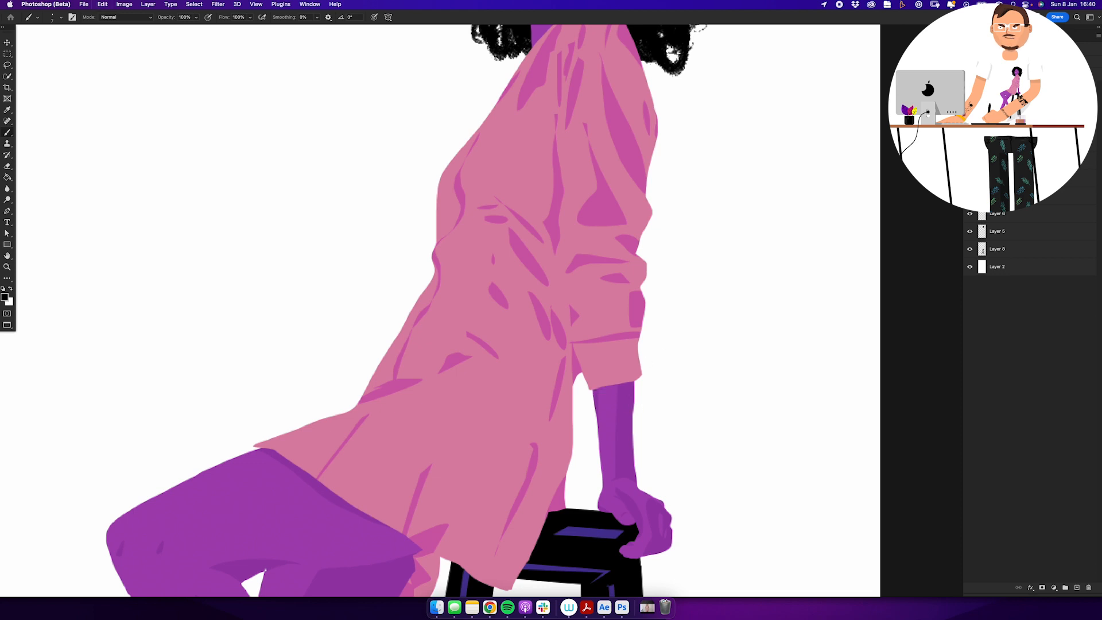
Step: Show the reference photo and draw pencil accents in the leg creases, under the thigh, and around the hand on the stool
left_click(970, 89)
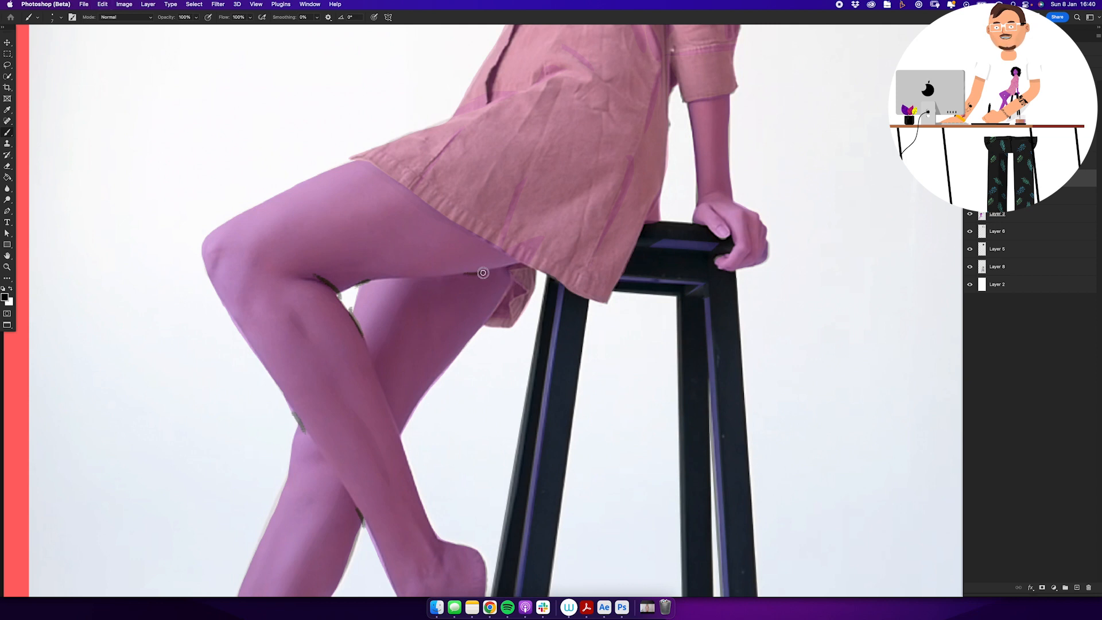
left_click_drag(439, 279, 538, 249)
left_click_drag(712, 206, 725, 227)
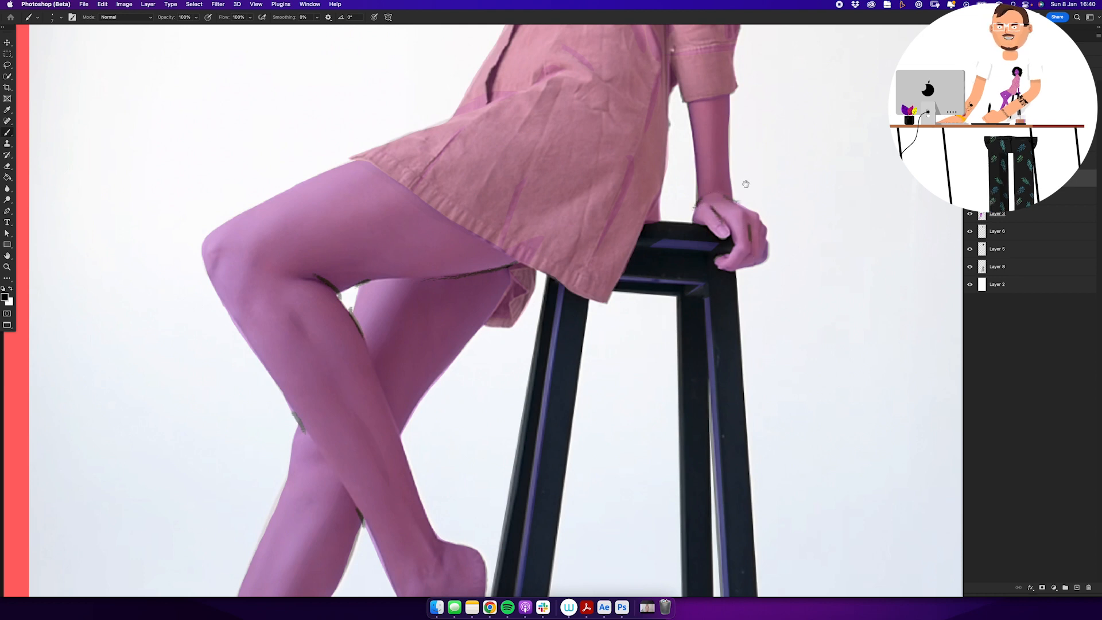
Step: Draw short pencil accents along the jaw, under the chin and beside the nostril, following the photo
left_click_drag(746, 184, 682, 583)
left_click_drag(615, 185, 573, 386)
left_click_drag(559, 263, 595, 263)
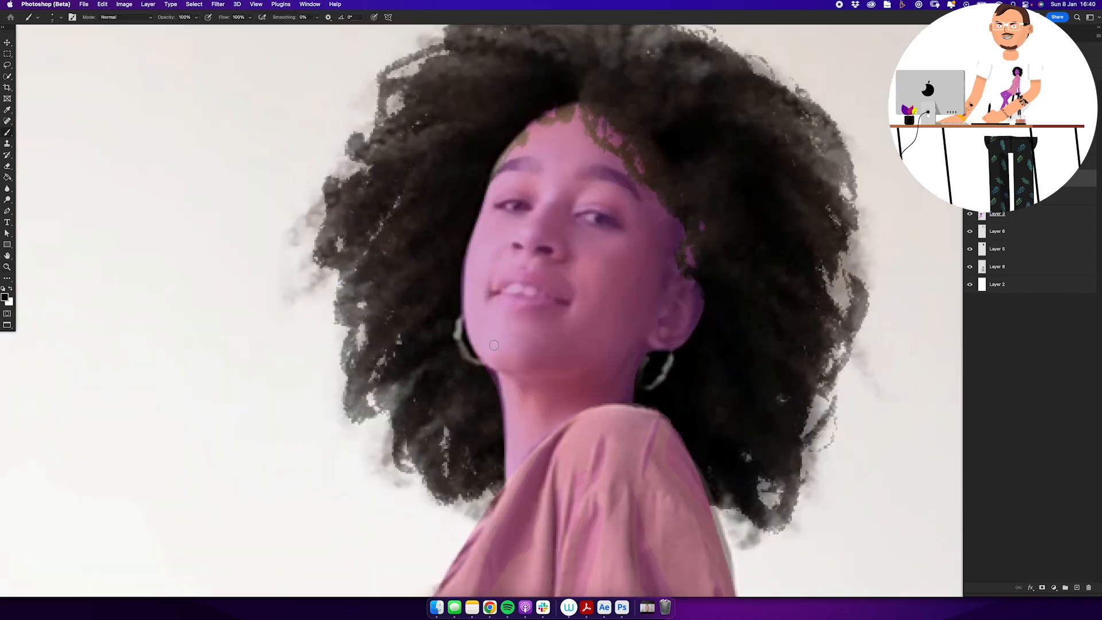
left_click_drag(474, 355, 519, 383)
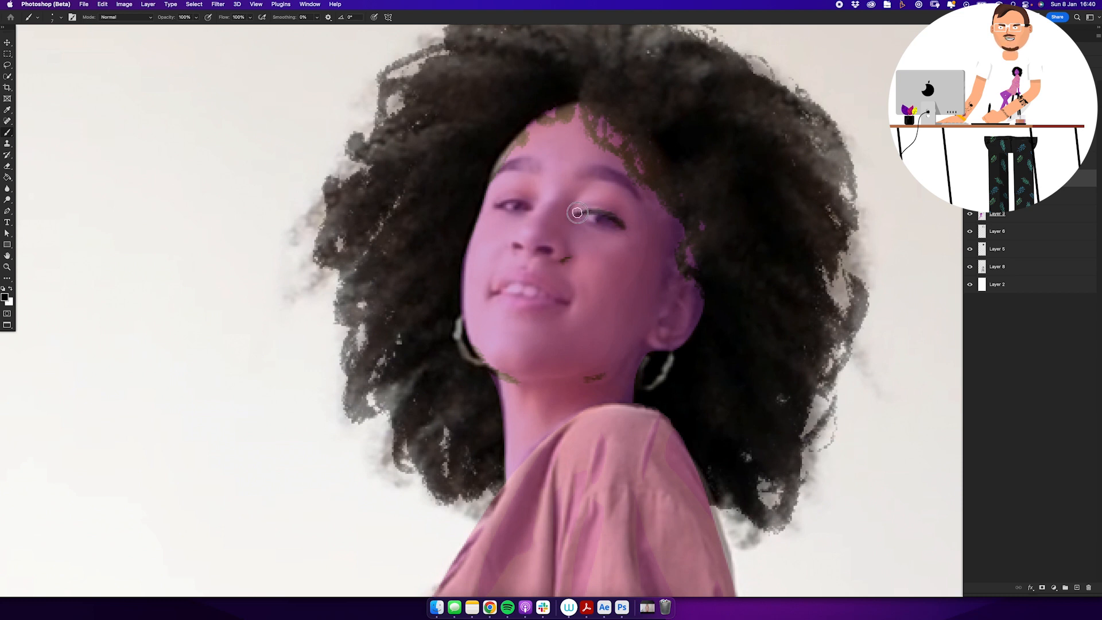
Step: Adjust the pencil brush size and draw both eyebrows in black over the photo
right_click(653, 219)
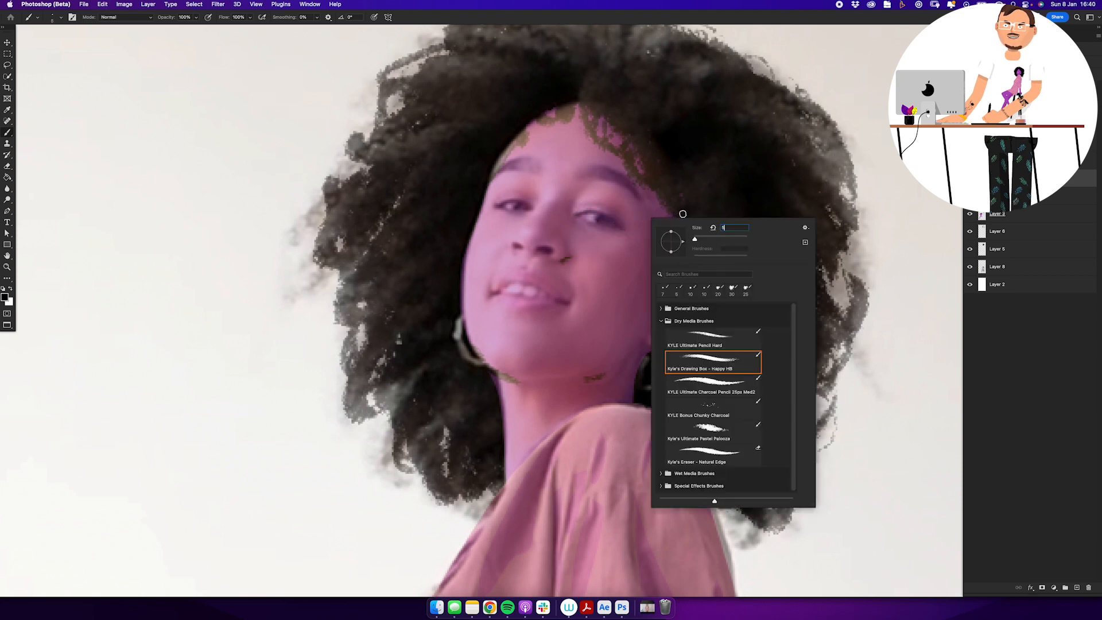
key("Return")
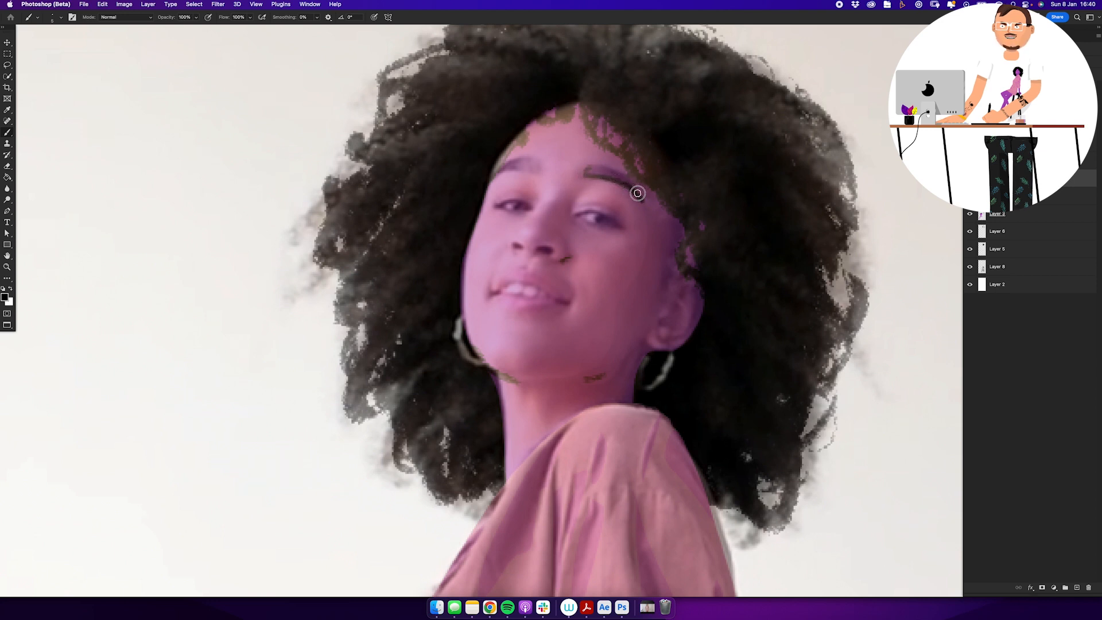
mouse_move(634, 189)
left_mouse_down()
mouse_move(583, 168)
mouse_move(595, 171)
left_mouse_up()
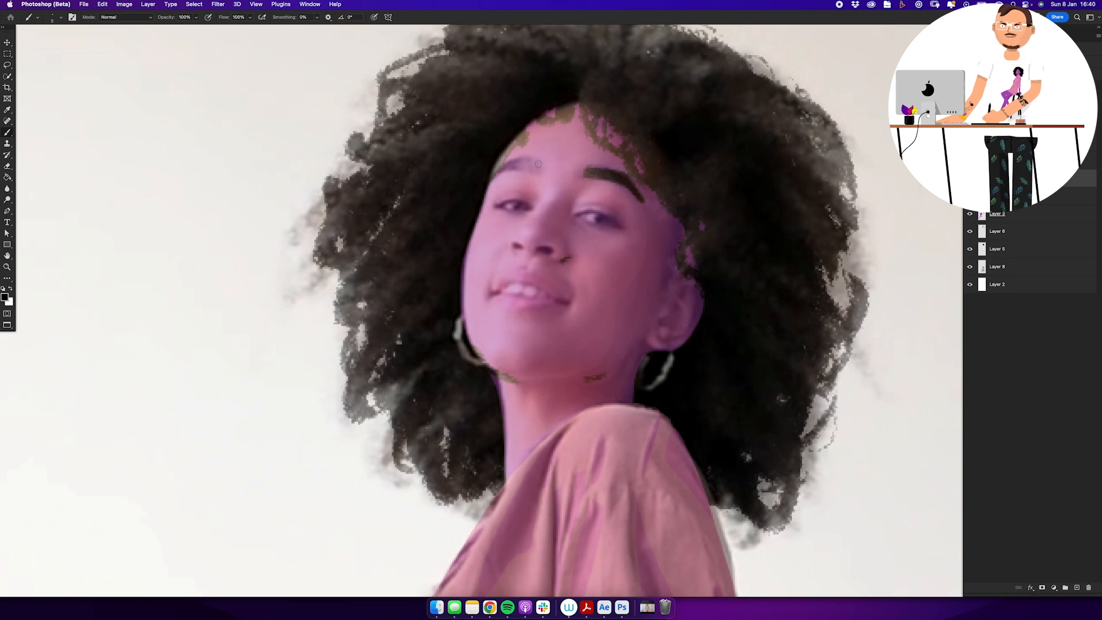
left_click_drag(509, 167, 532, 165)
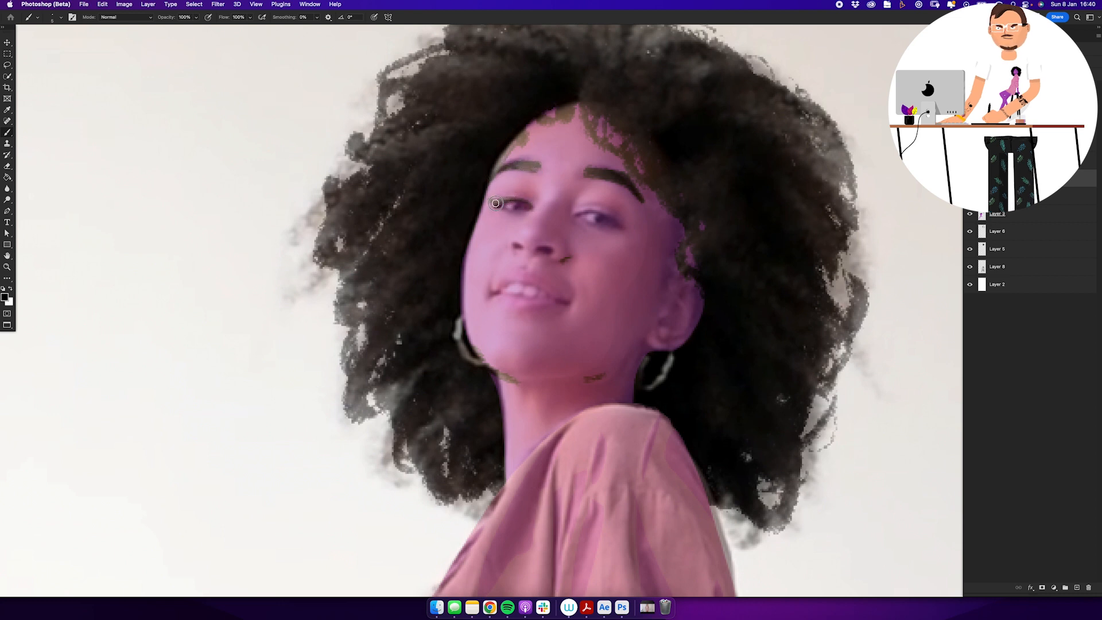
Step: Draw the eyelid lines, the nose accents and the corners of the mouth with the black pencil brush
left_click_drag(492, 202, 620, 223)
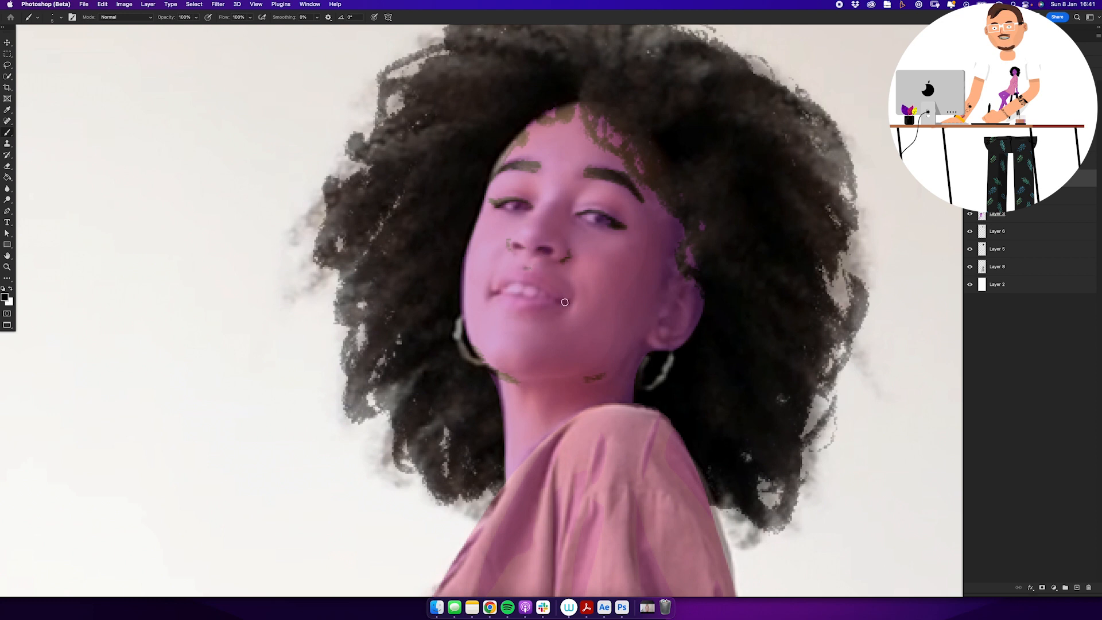
left_click_drag(565, 302, 493, 292)
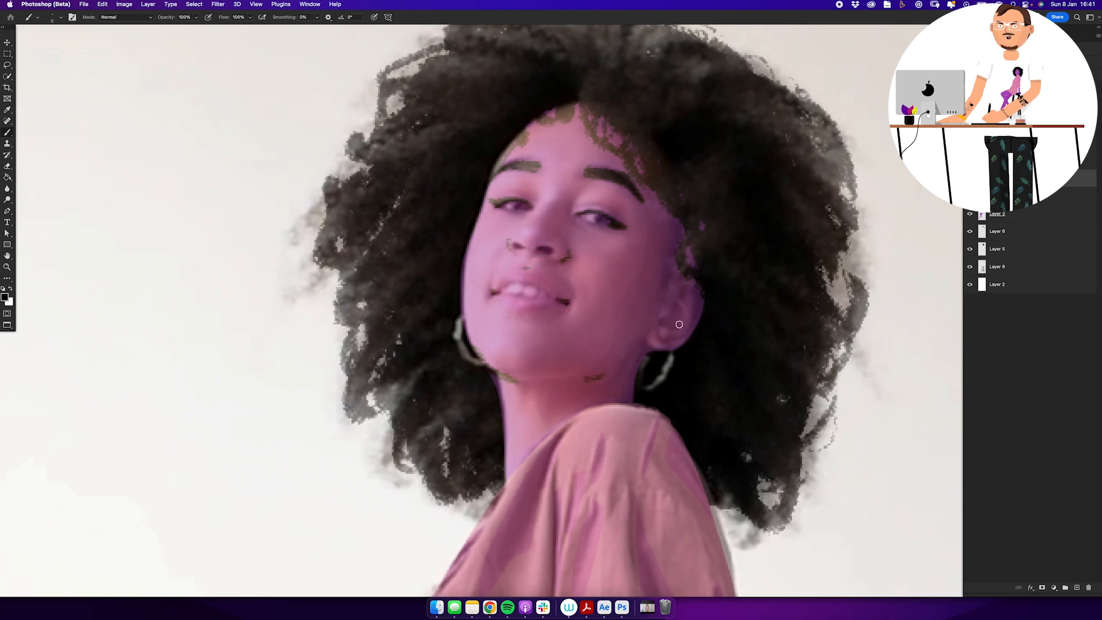
mouse_move(600, 377)
left_mouse_down()
mouse_move(620, 366)
mouse_move(608, 349)
mouse_move(549, 431)
mouse_move(560, 213)
left_mouse_up()
Step: Draw black pencil lines between the toes of both feet
key("z")
left_click_drag(541, 387, 682, 364)
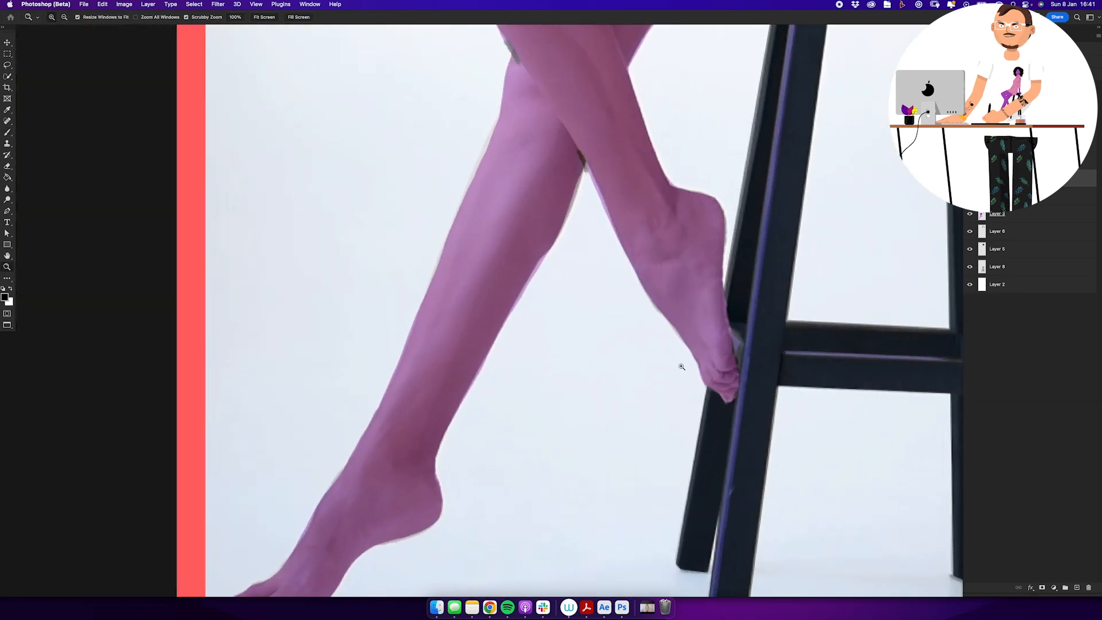
key("b")
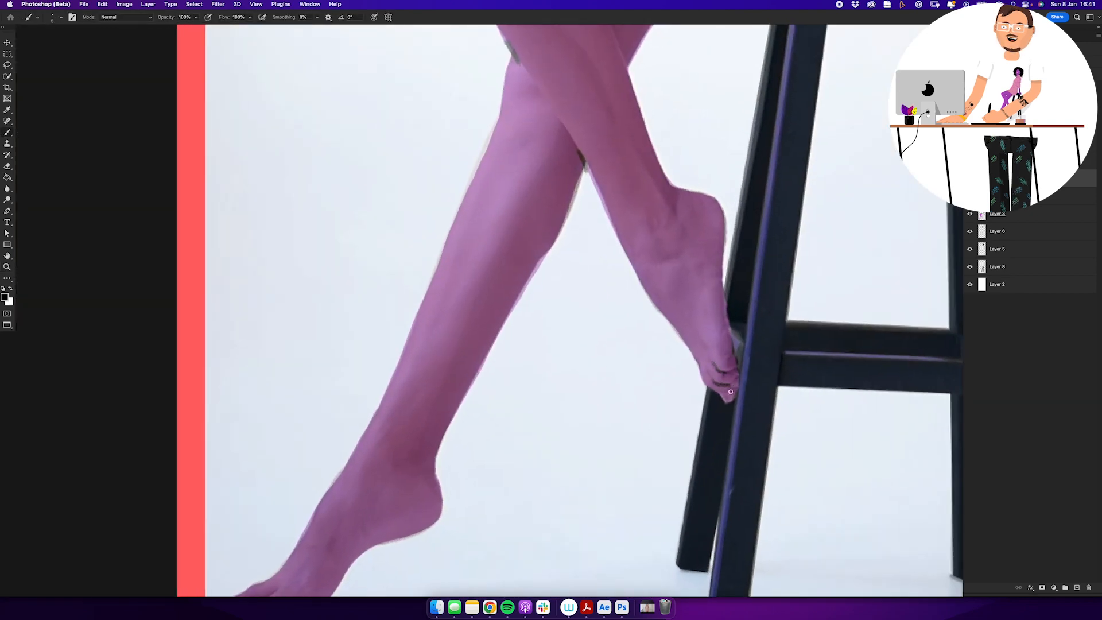
scroll(570, 311, "down", 5)
scroll(571, 310, "left", 4)
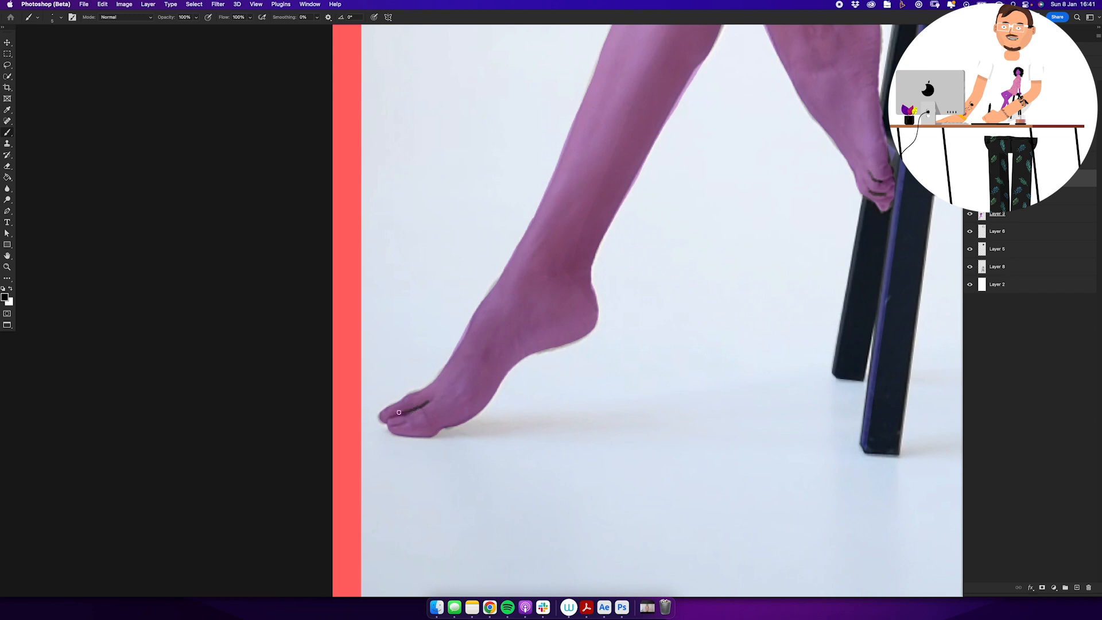
Step: Examine the pencil linework with the photo hidden, from the whole figure to the dress and face
key("z")
left_click_drag(643, 319, 574, 321)
left_click_drag(680, 210, 586, 356)
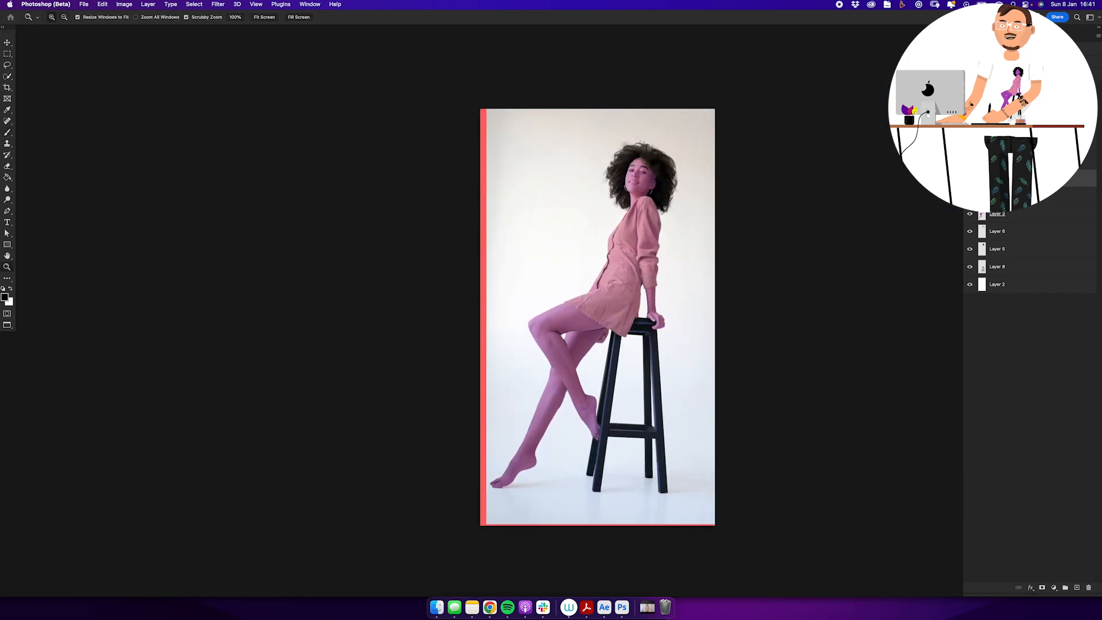
left_click_drag(626, 324, 613, 309)
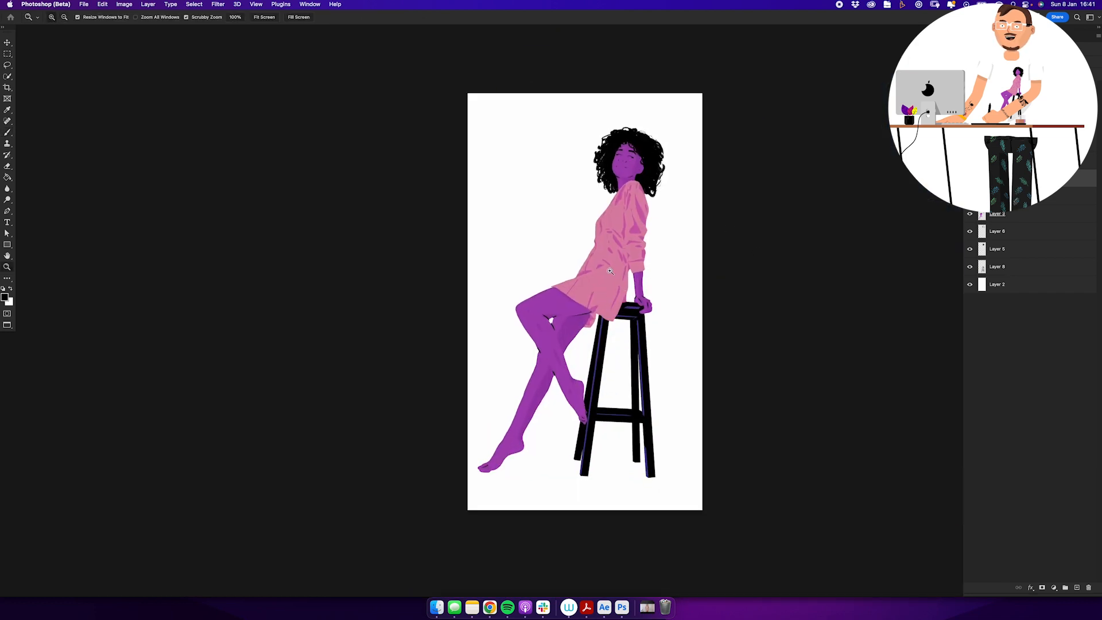
left_click_drag(611, 271, 622, 226)
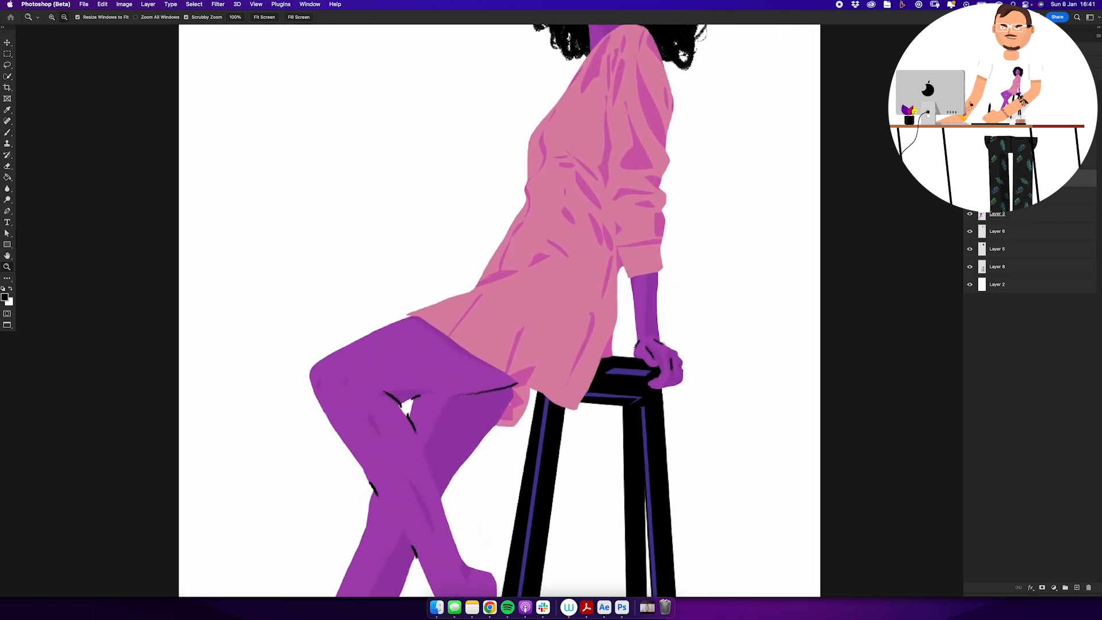
left_click_drag(642, 409, 615, 501)
left_click_drag(629, 375, 628, 354)
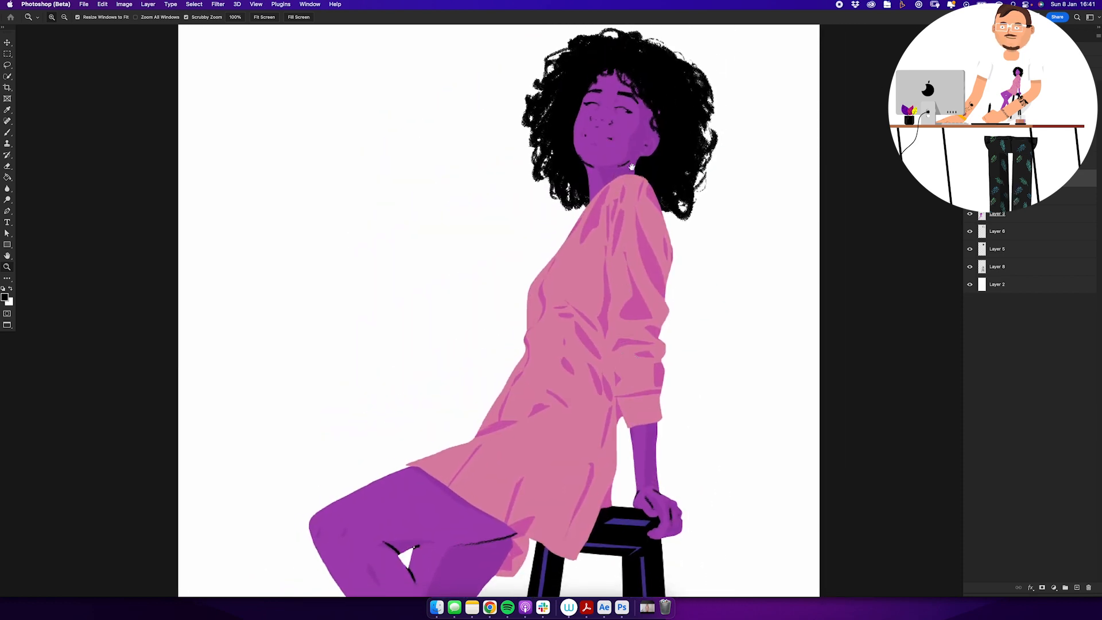
left_click_drag(632, 168, 631, 261)
mouse_move(607, 208)
left_mouse_down()
mouse_move(658, 221)
mouse_move(607, 237)
left_mouse_up()
Step: Create a new layer and paint the whites of both eyes and the teeth in white, using the photo as reference
left_click(970, 160)
key("b")
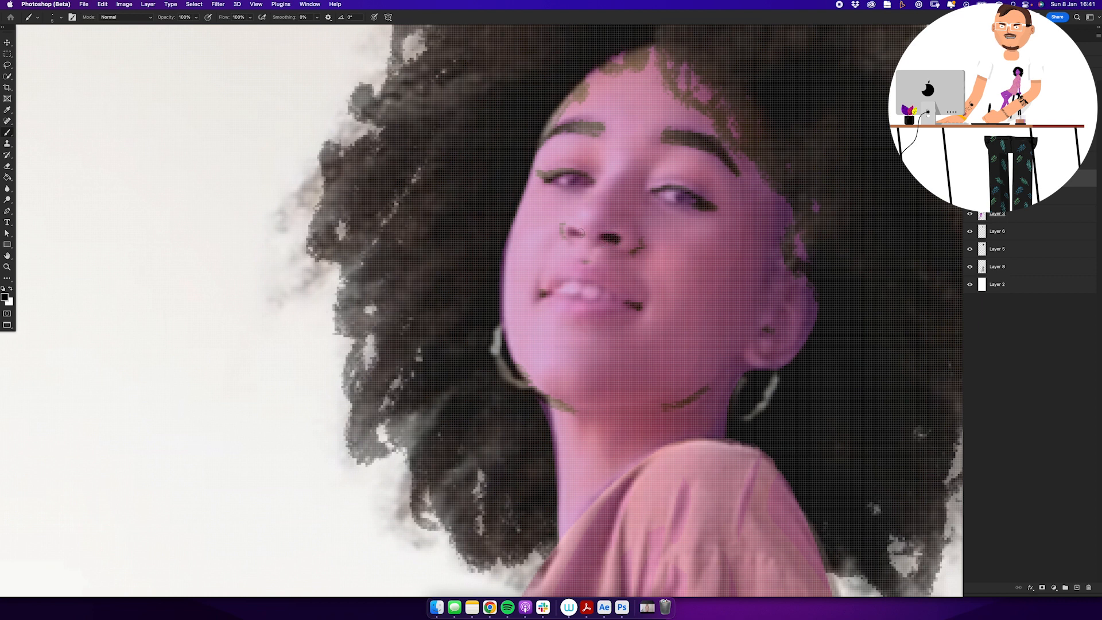
left_click(970, 160)
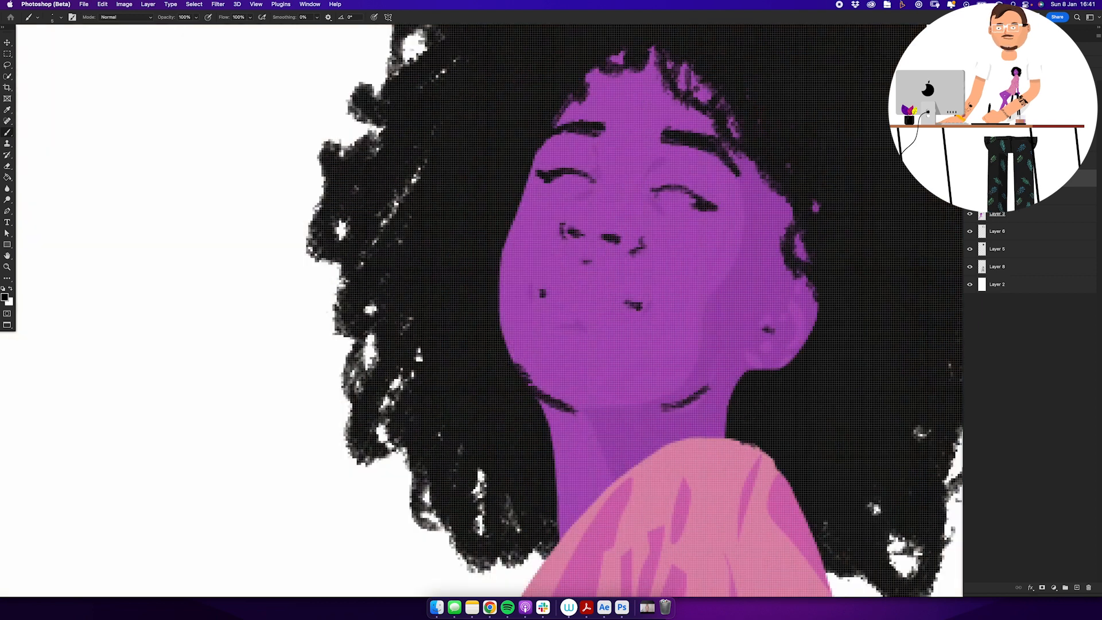
left_click(1077, 588)
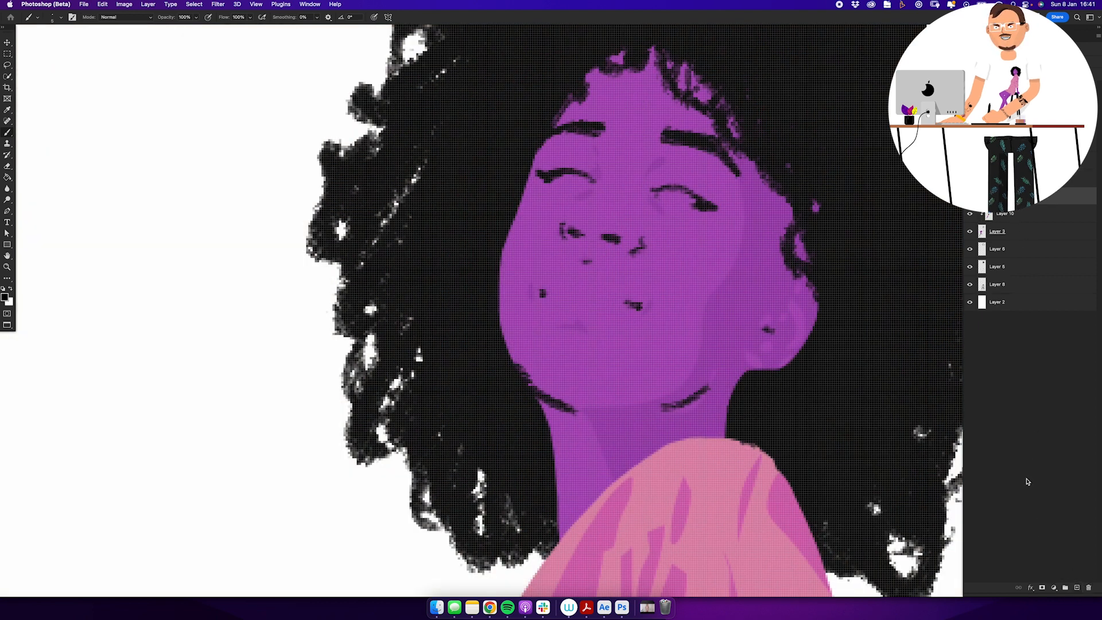
mouse_move(581, 185)
left_mouse_down()
mouse_move(557, 179)
mouse_move(589, 180)
left_mouse_up()
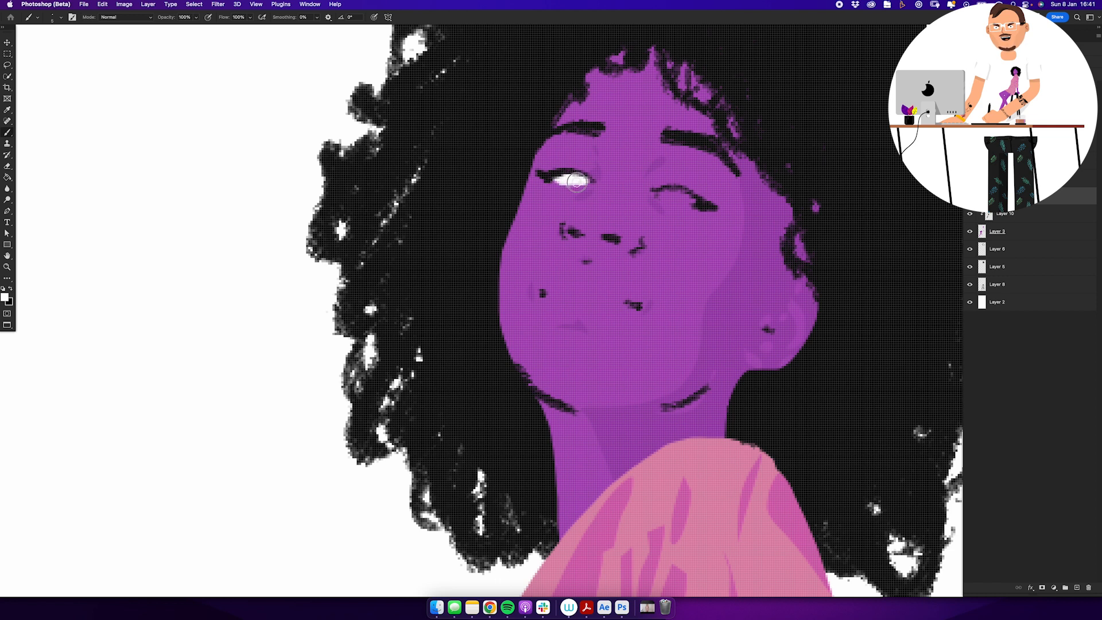
mouse_move(665, 197)
left_mouse_down()
mouse_move(692, 199)
mouse_move(678, 193)
left_mouse_up()
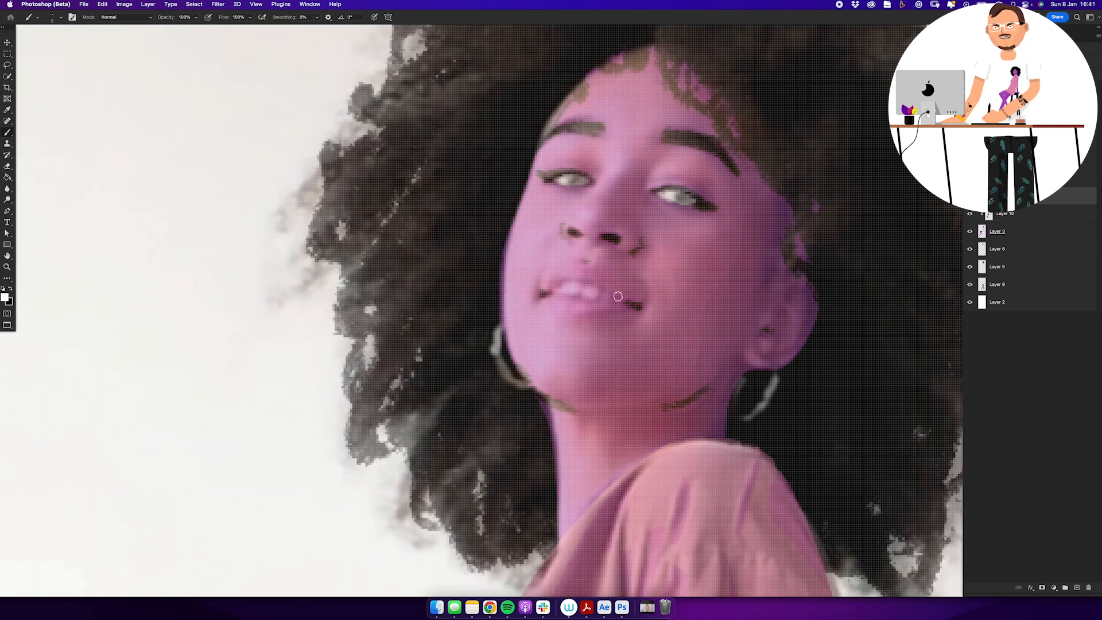
mouse_move(621, 301)
left_mouse_down()
mouse_move(561, 291)
mouse_move(583, 288)
left_mouse_up()
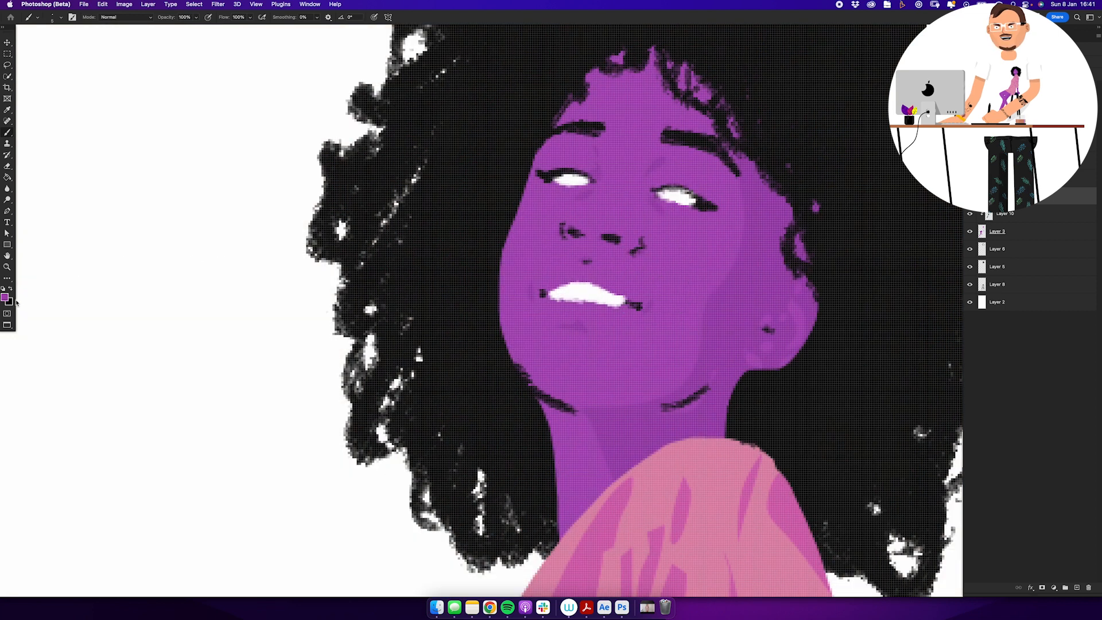
Step: Set the foreground colour to a bright pink, add a new layer for the lips, and show the reference photo
left_click(5, 298)
left_click_drag(382, 197, 351, 187)
left_click(335, 192)
left_click(458, 171)
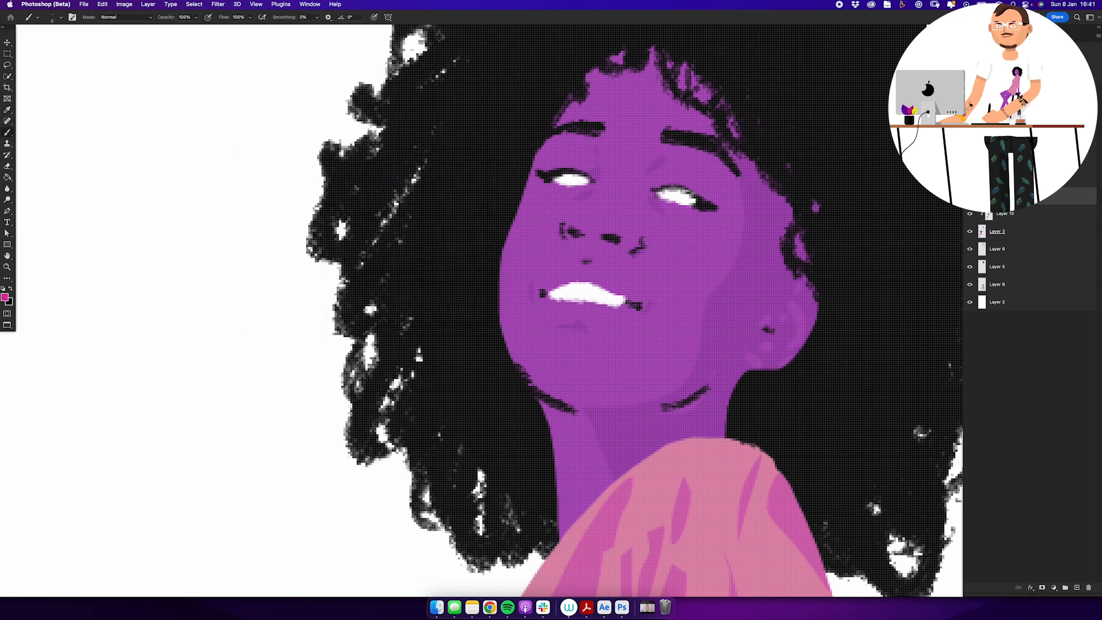
left_click(1011, 178)
left_click(1076, 585)
left_click(971, 89)
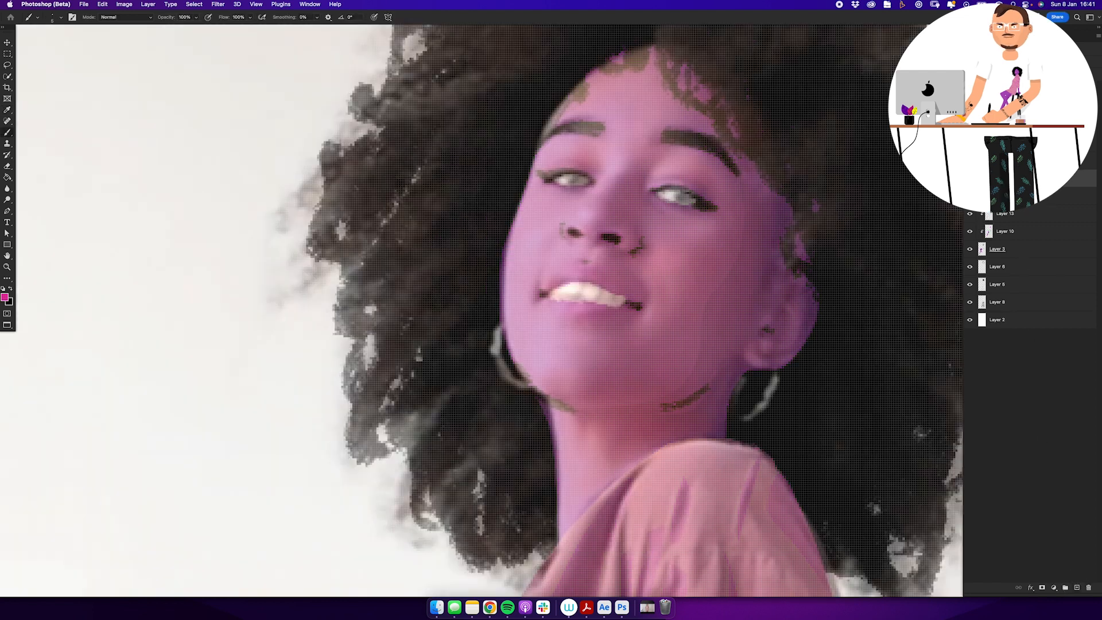
Step: Outline the lips with the Lasso, fill them with the bright pink, and place their layer beneath the white teeth layer
key("l")
mouse_move(639, 307)
left_mouse_down()
mouse_move(597, 268)
mouse_move(574, 271)
left_mouse_up()
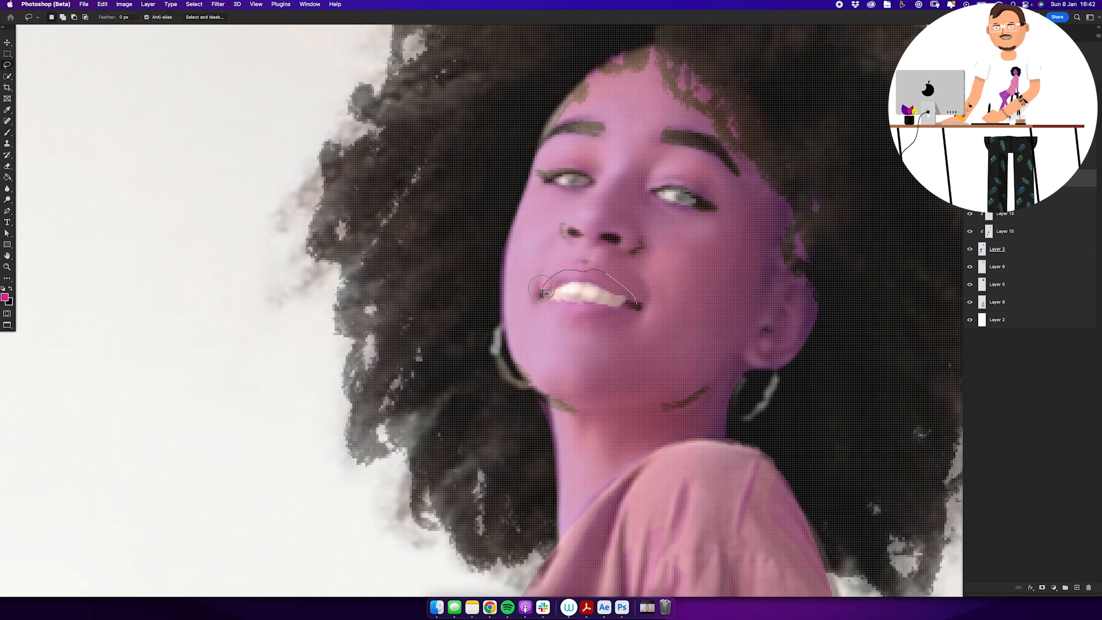
left_click_drag(603, 320, 638, 303)
key("alt+BackSpace")
key("super+d")
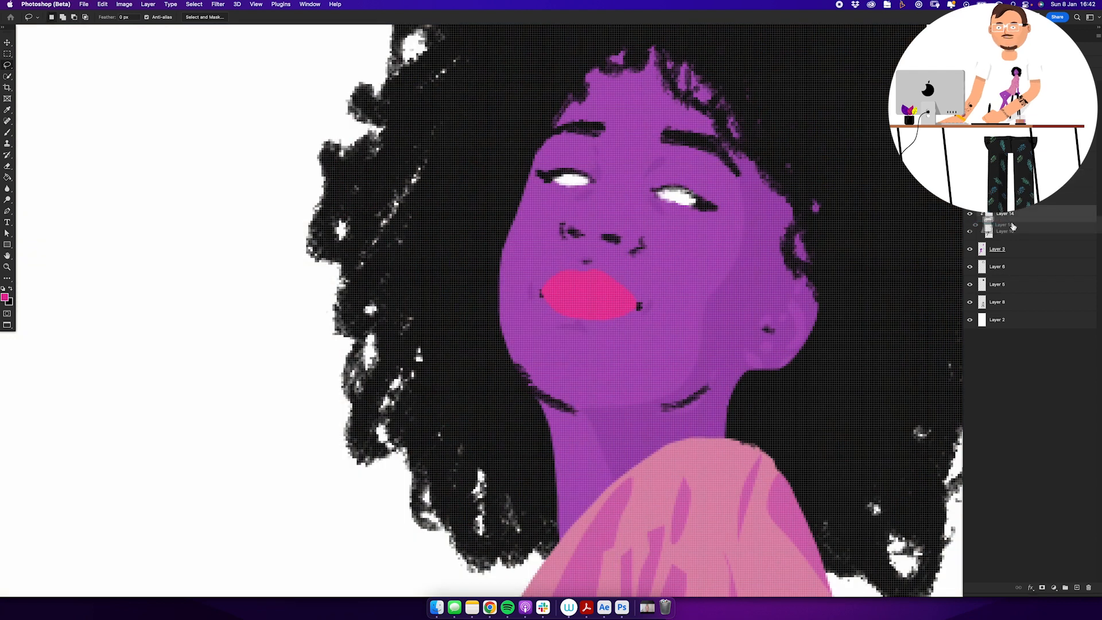
left_click_drag(1005, 213, 1015, 222)
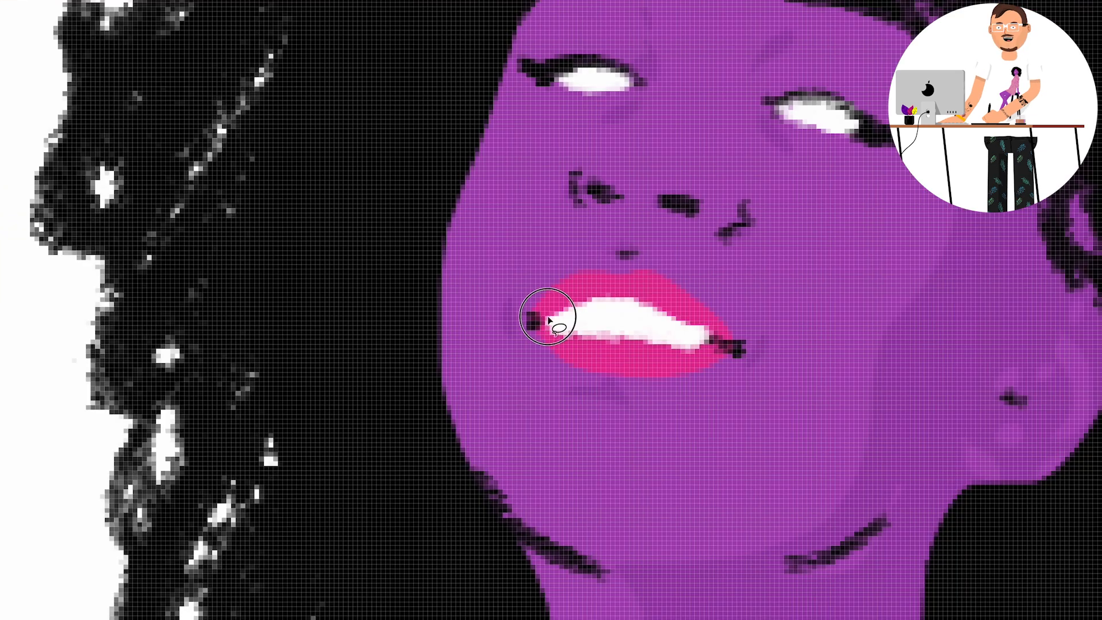
Step: Extend the pink lip shape at the mouth corner and along the lower lip with further Lasso selections
mouse_move(551, 292)
left_mouse_down()
mouse_move(544, 302)
mouse_move(569, 323)
left_mouse_up()
mouse_move(587, 380)
left_mouse_down()
mouse_move(697, 375)
mouse_move(701, 315)
left_mouse_up()
key("super+d")
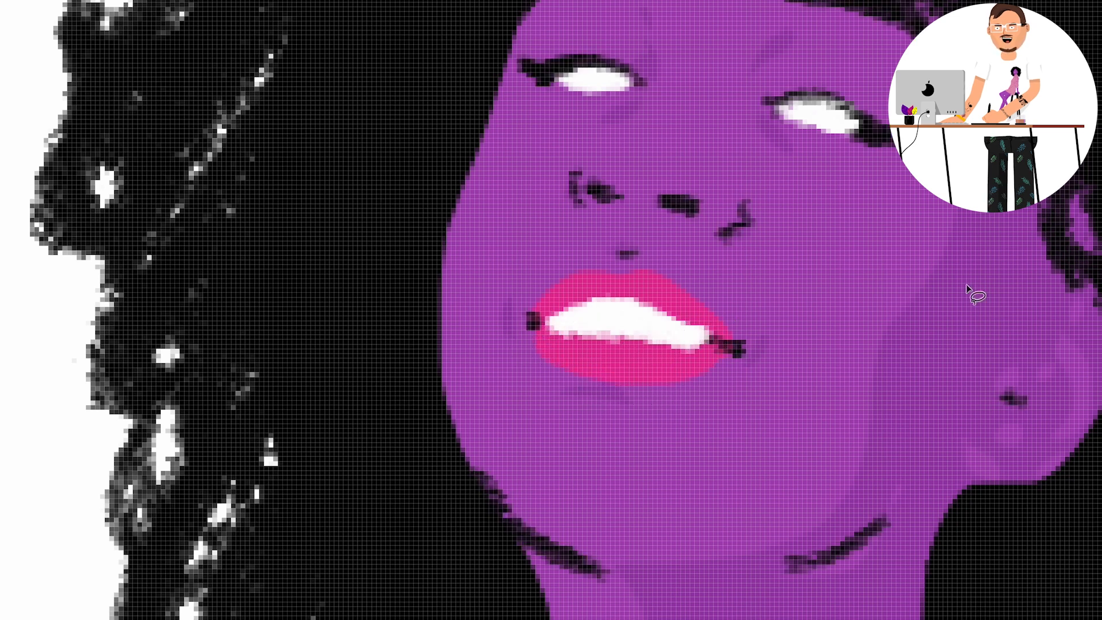
Step: Outline the strip between the teeth's lower edge and the lower lip with the Lasso, delete its contents and deselect
key("b")
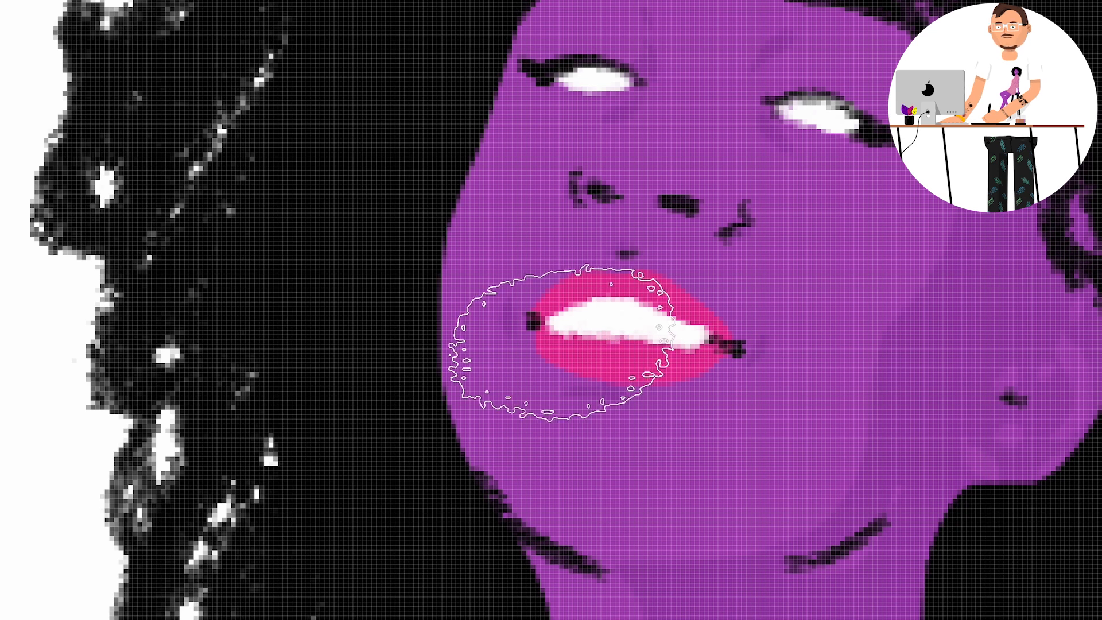
key("l")
mouse_move(715, 346)
left_mouse_down()
mouse_move(543, 332)
mouse_move(772, 375)
left_mouse_up()
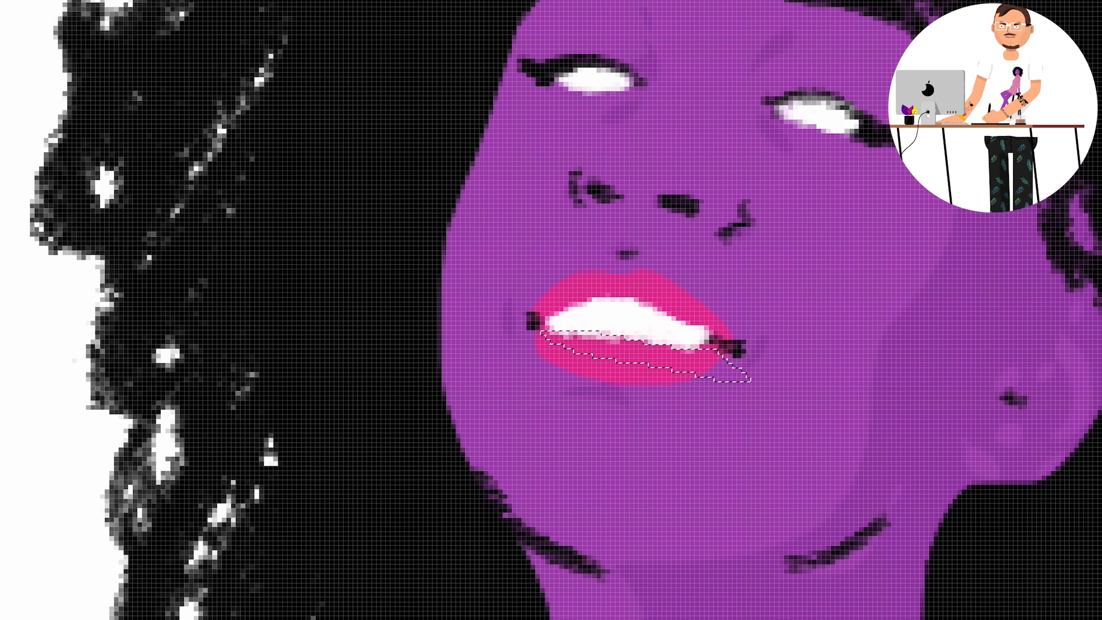
key("Delete")
key("super+d")
Step: Set the brush size to 3, select the layer for the facial details and reset the colours to default black and white
key("z")
key("b")
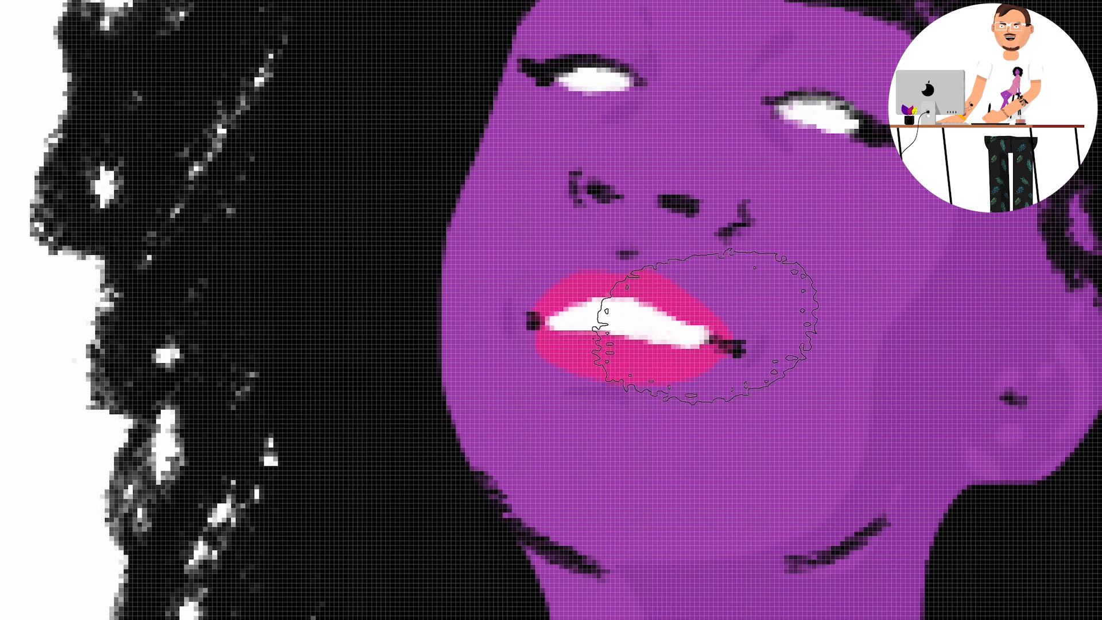
right_click(738, 313)
type("3")
key("Return")
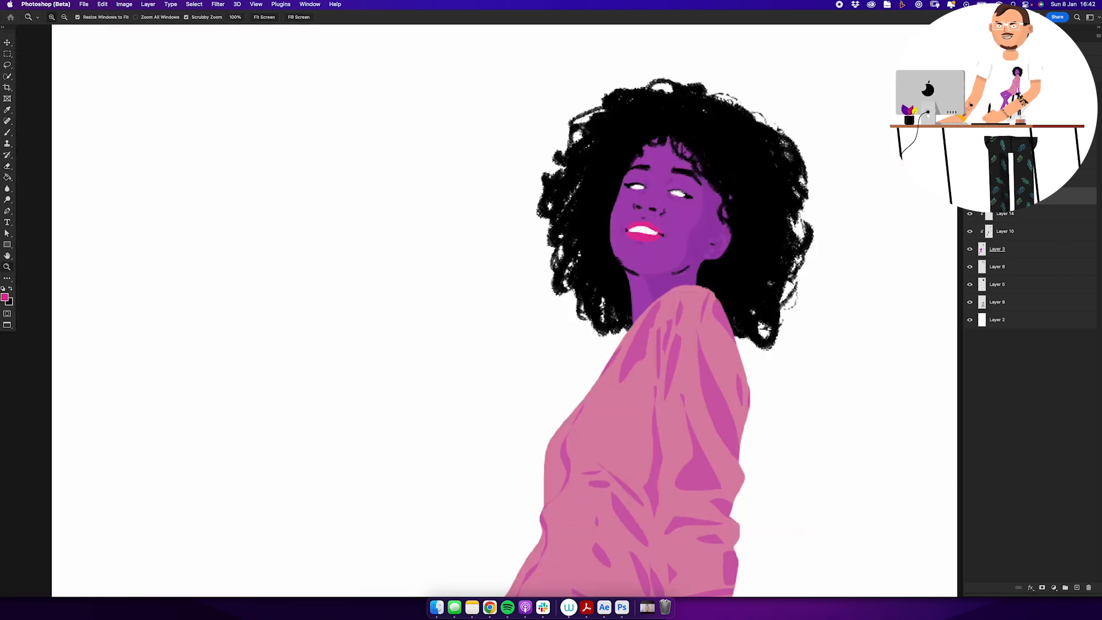
left_click_drag(672, 247, 622, 307)
left_click(1022, 178)
mouse_move(614, 253)
left_mouse_down()
mouse_move(663, 253)
mouse_move(654, 250)
left_mouse_up()
key("b")
key("d")
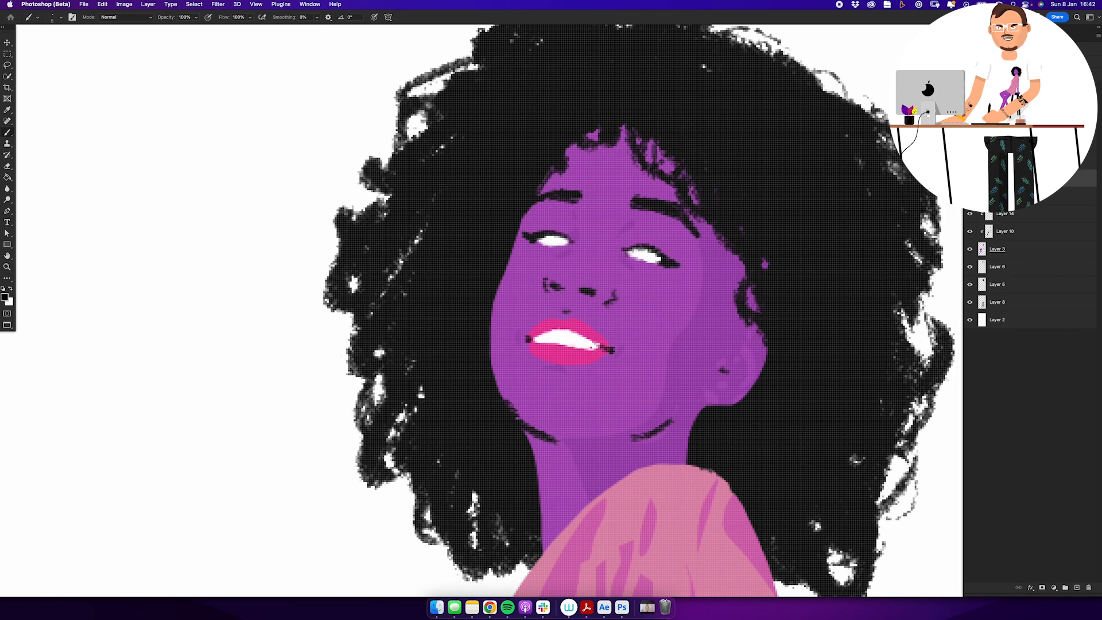
key("e")
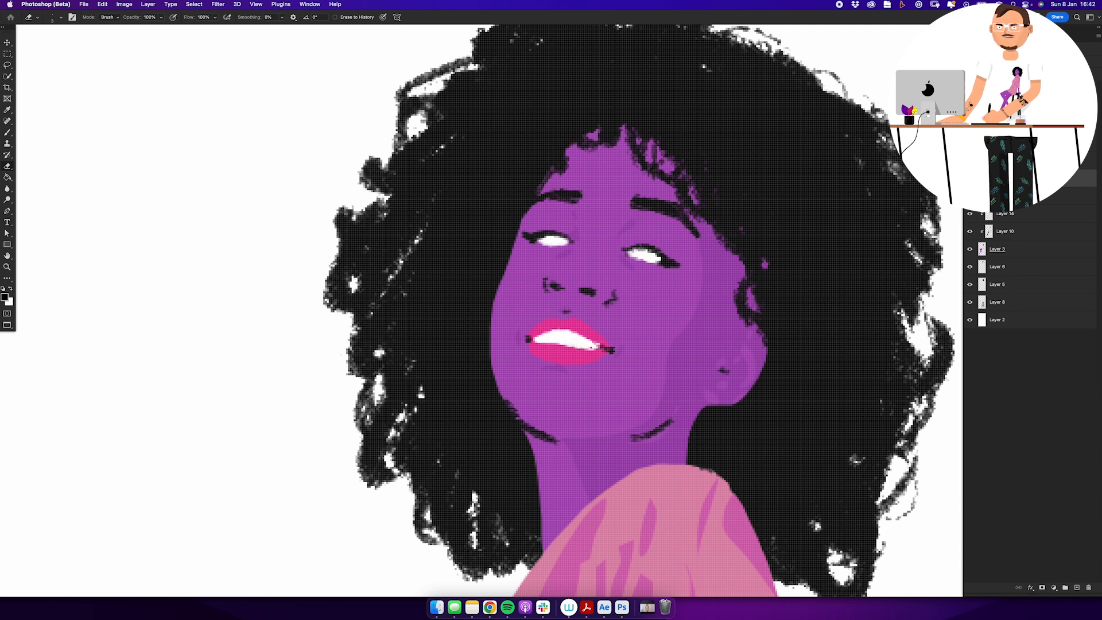
key("b")
Step: Sample the purple skin colour, add a new layer for highlights and shift the foreground colour to a lighter pinkish purple
left_click(602, 266, "alt")
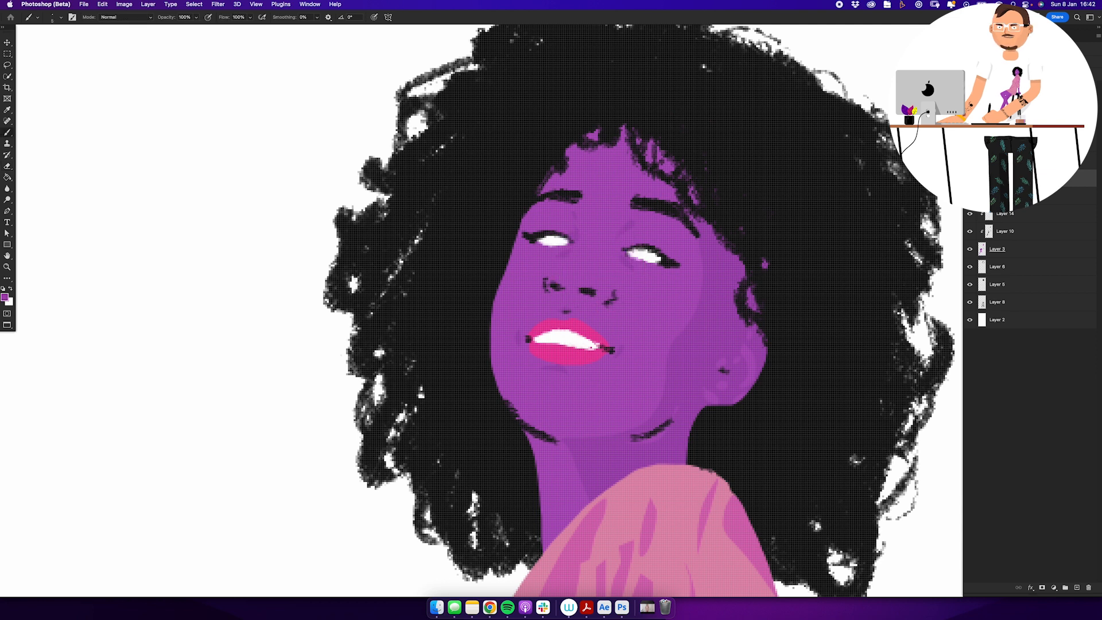
left_click(1077, 588)
left_click(5, 298)
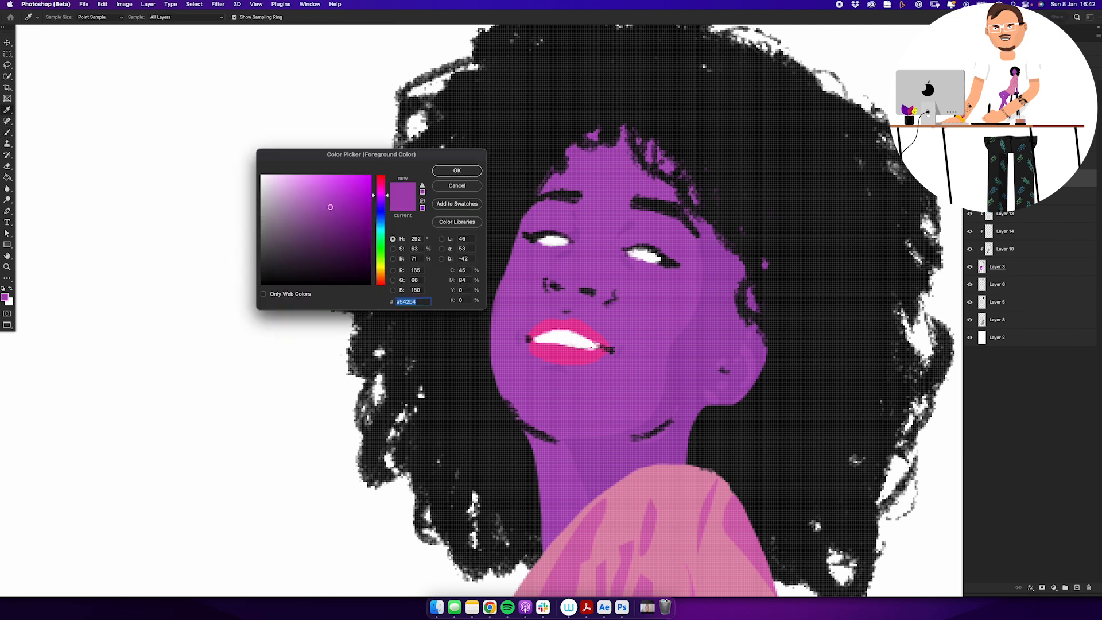
left_click_drag(330, 207, 322, 199)
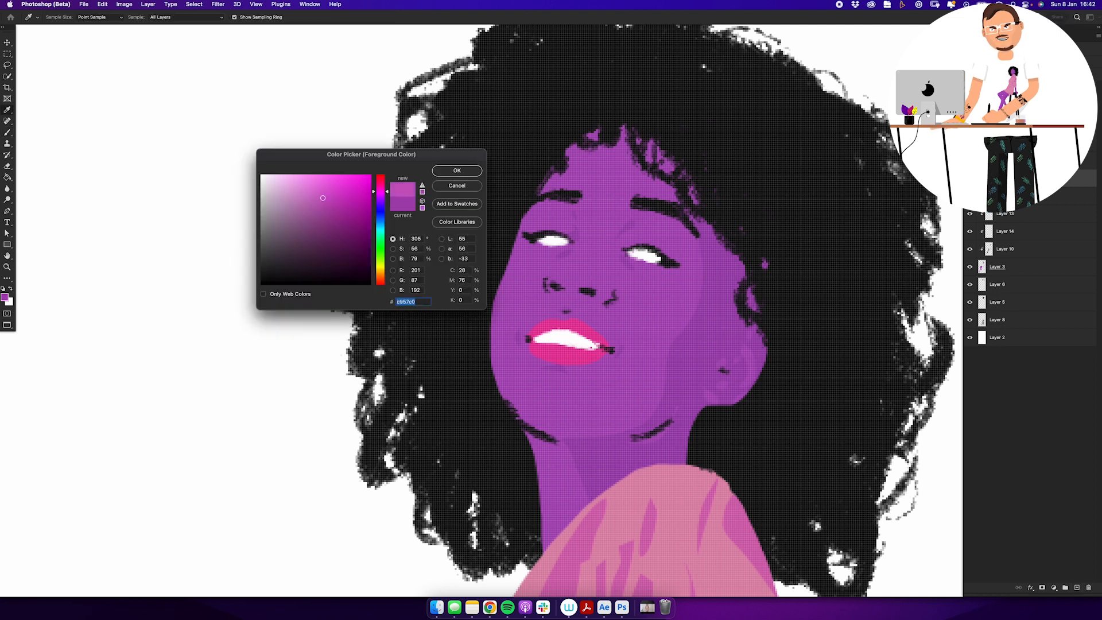
key("Return")
Step: Paint light pink highlights on the nose, eyelids, brow centre, upper lip, chin, cheeks and ear
left_click_drag(576, 261, 576, 270)
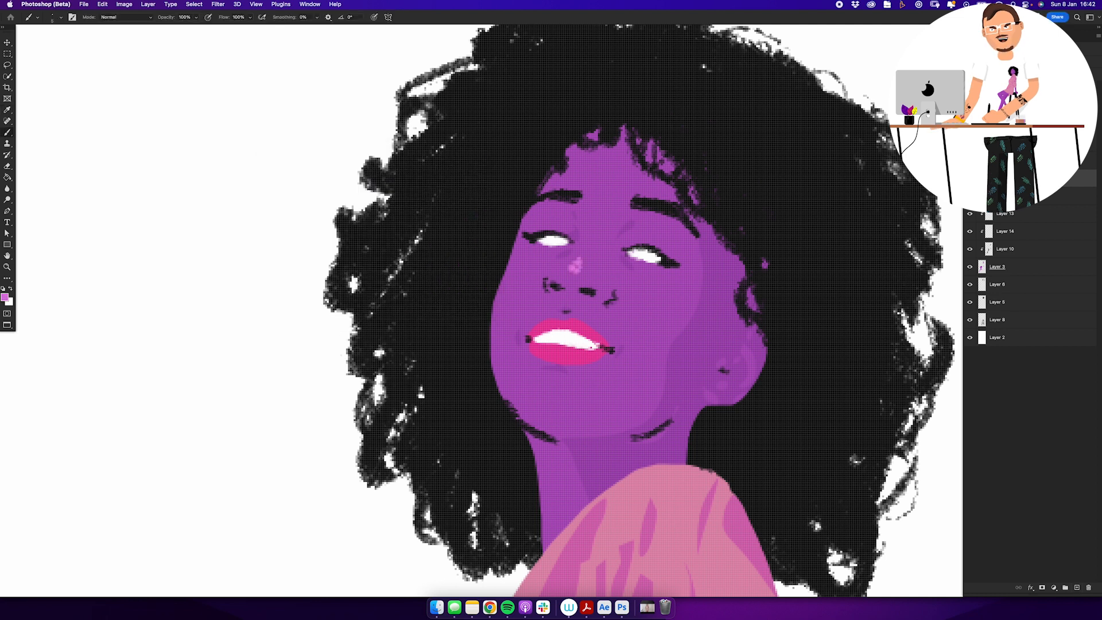
left_click_drag(642, 232, 665, 235)
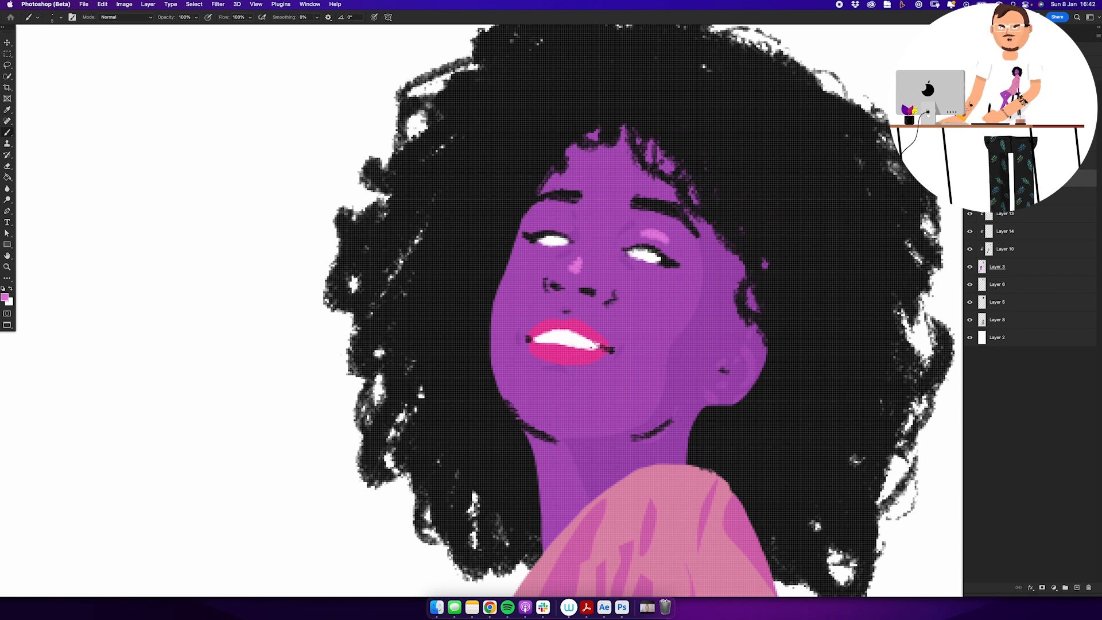
left_click_drag(552, 220, 602, 215)
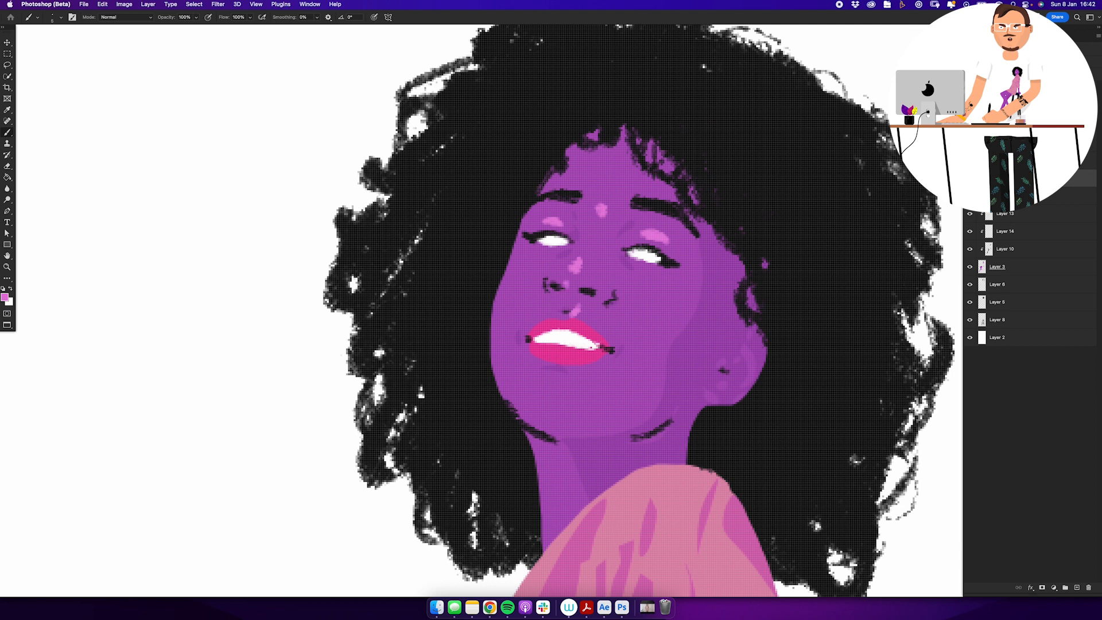
left_click_drag(548, 377, 561, 382)
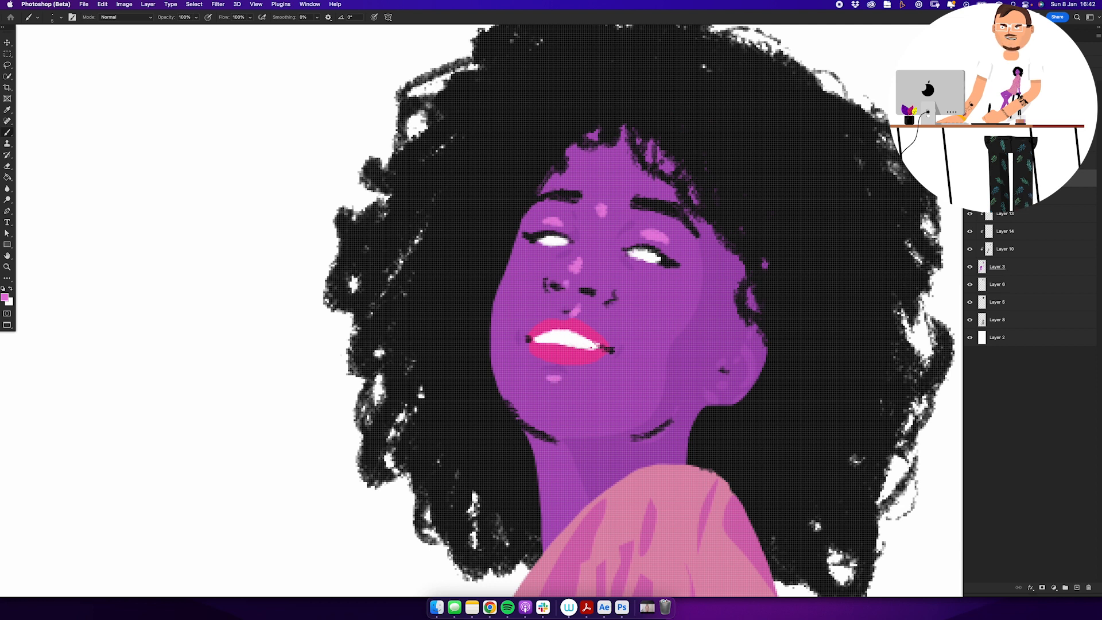
left_click_drag(650, 304, 665, 299)
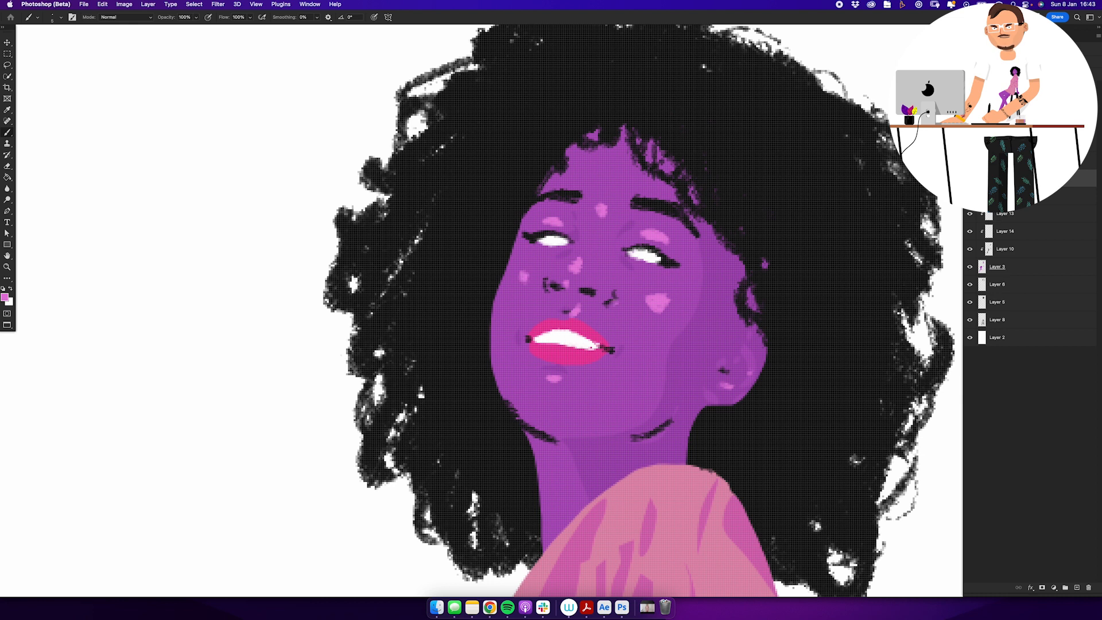
Step: Paint light pink highlights on the forearm, the bent knee and along both shins
left_click_drag(609, 302, 510, 303)
left_click_drag(517, 368, 511, 207)
key("b")
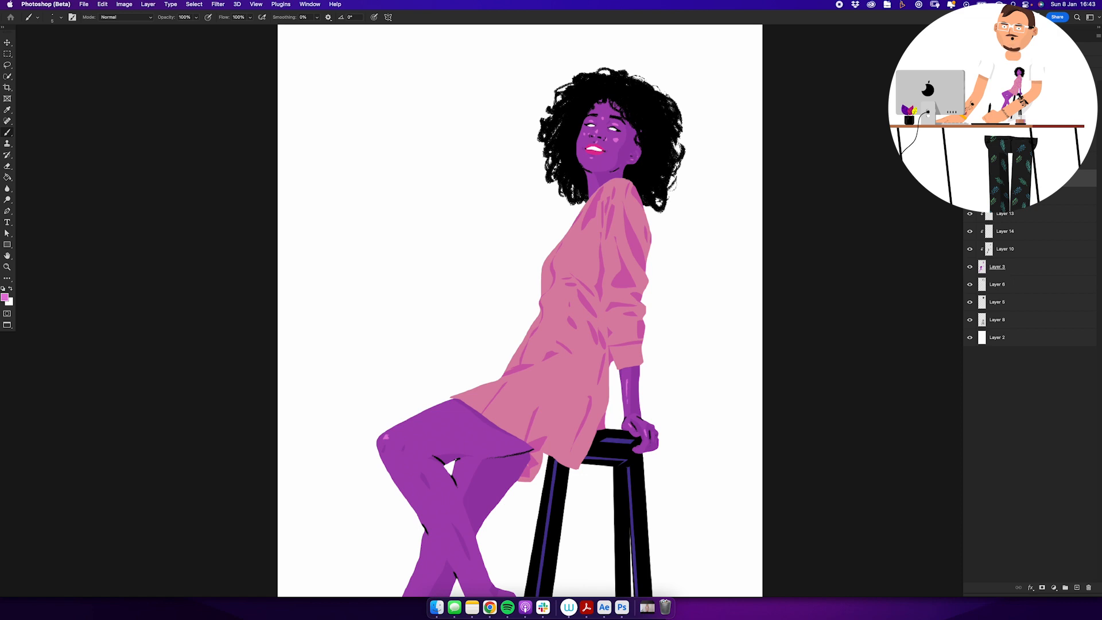
scroll(520, 310, "down", 6)
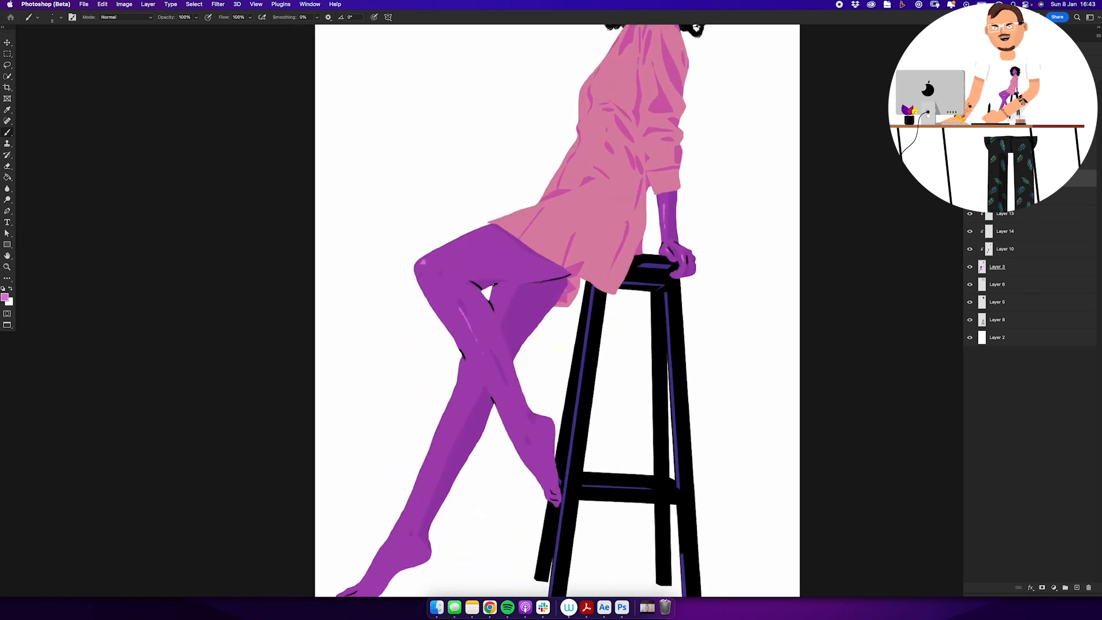
key("z")
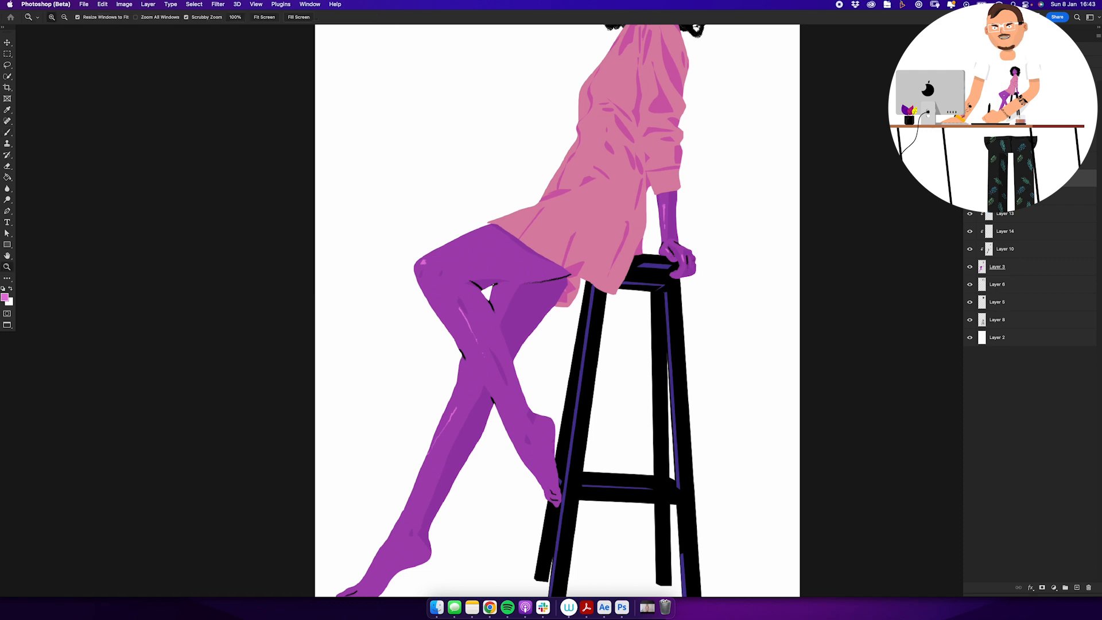
left_click_drag(549, 321, 505, 324)
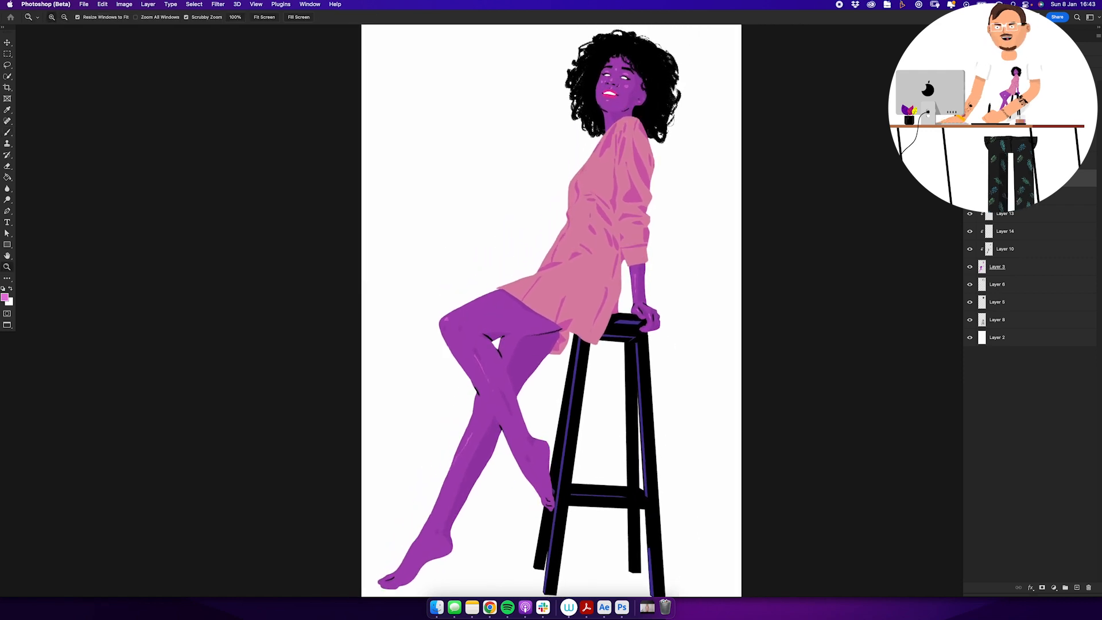
Step: Add a new layer, switch the foreground colour to white and paint hoop earrings on both sides of the face
left_click_drag(629, 95, 681, 164)
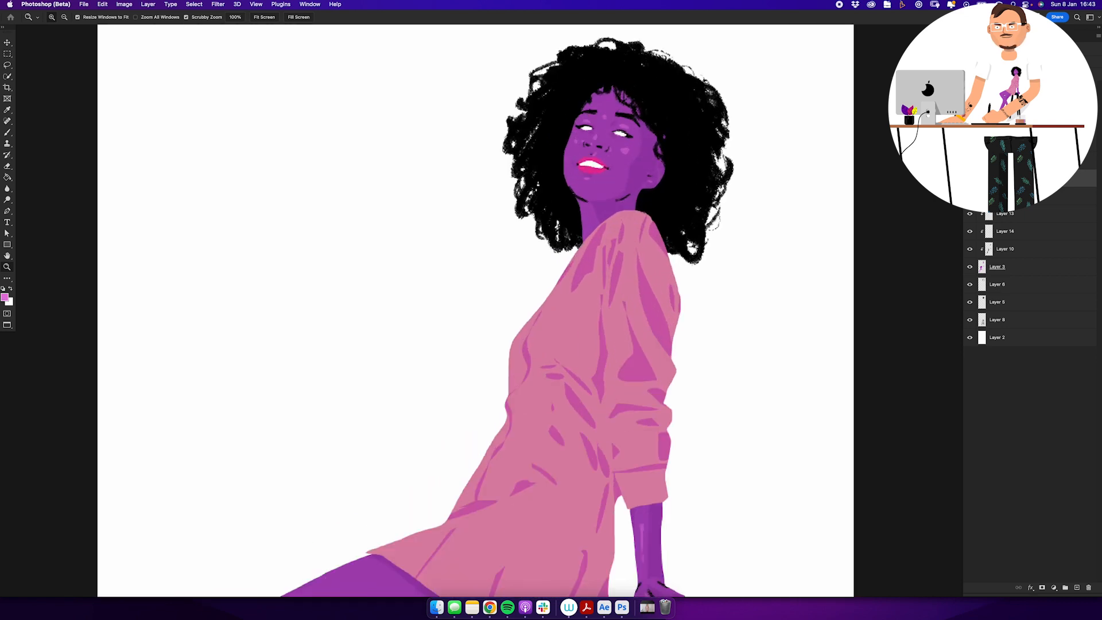
left_click(1077, 587)
key("x")
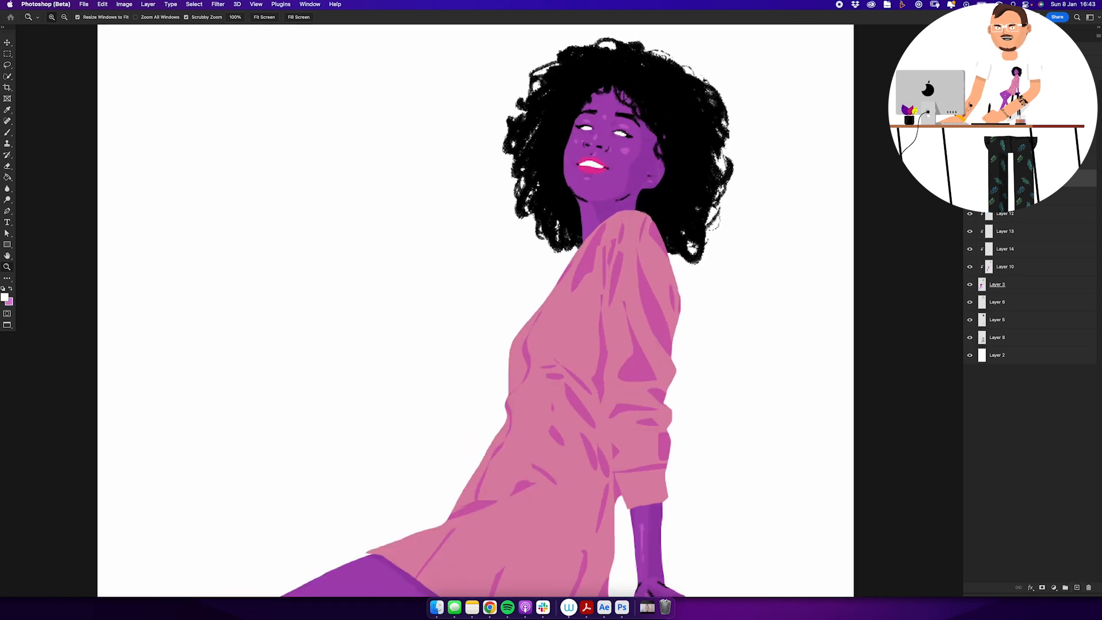
key("b")
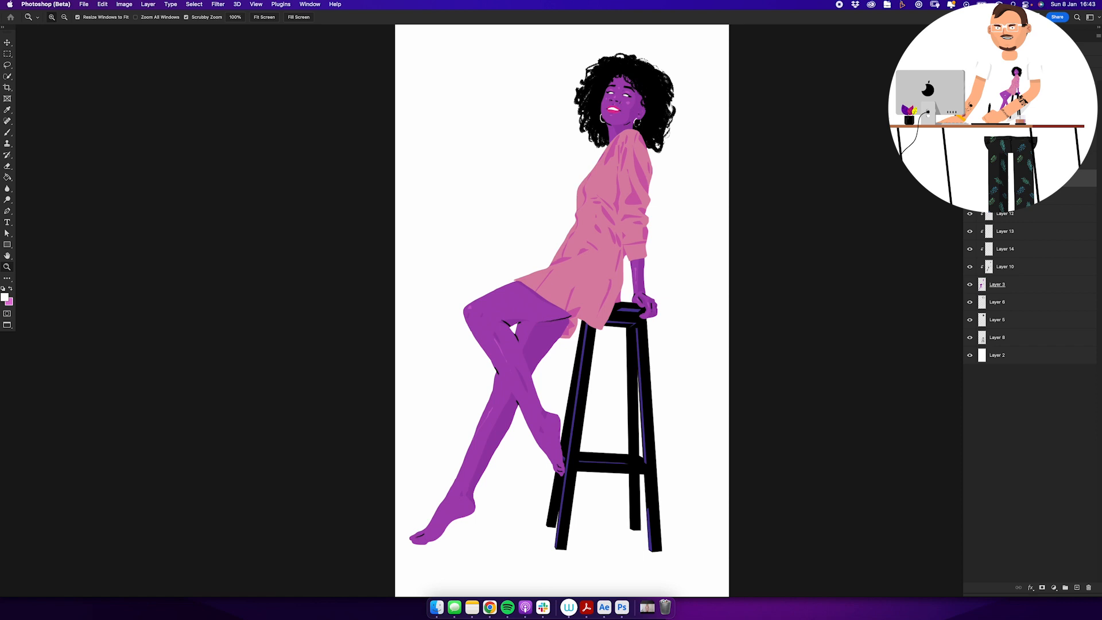
mouse_move(517, 321)
left_mouse_down()
mouse_move(493, 349)
mouse_move(455, 345)
left_mouse_up()
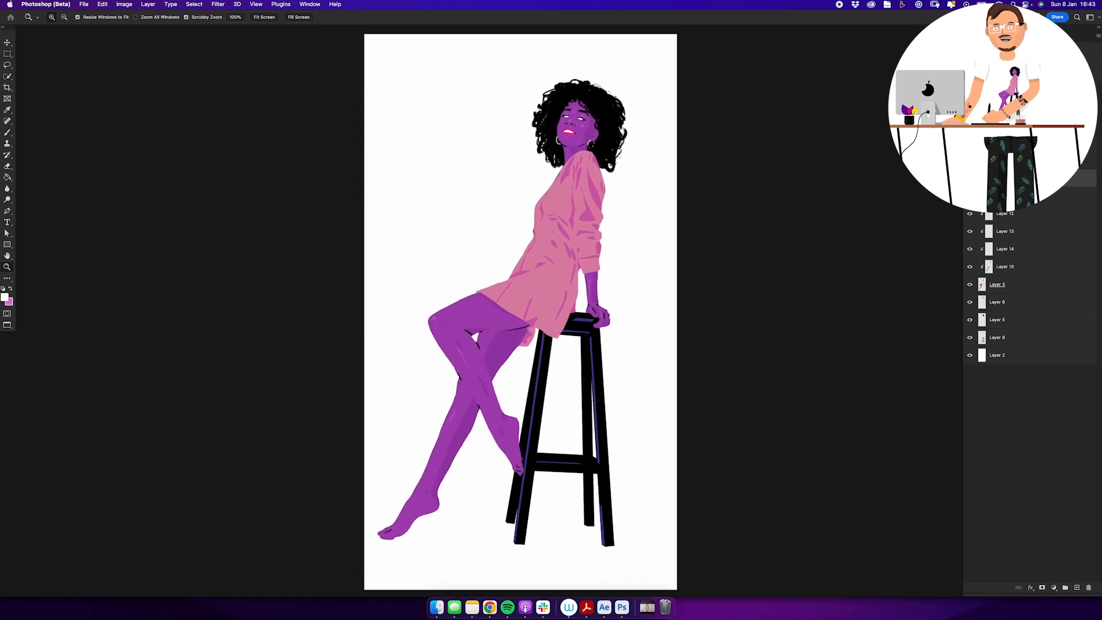
Step: Hide the white background layer and save the document as VIDEO_00388.psd in the ensynth_test_246 folder
left_click(971, 355)
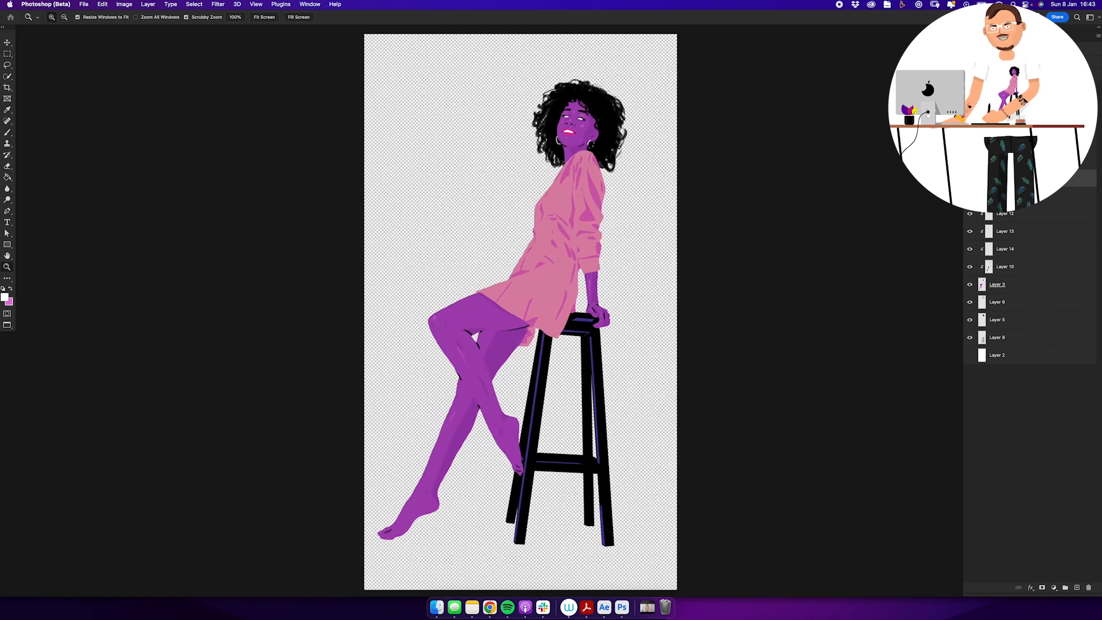
key("super+shift+s")
left_click(603, 120)
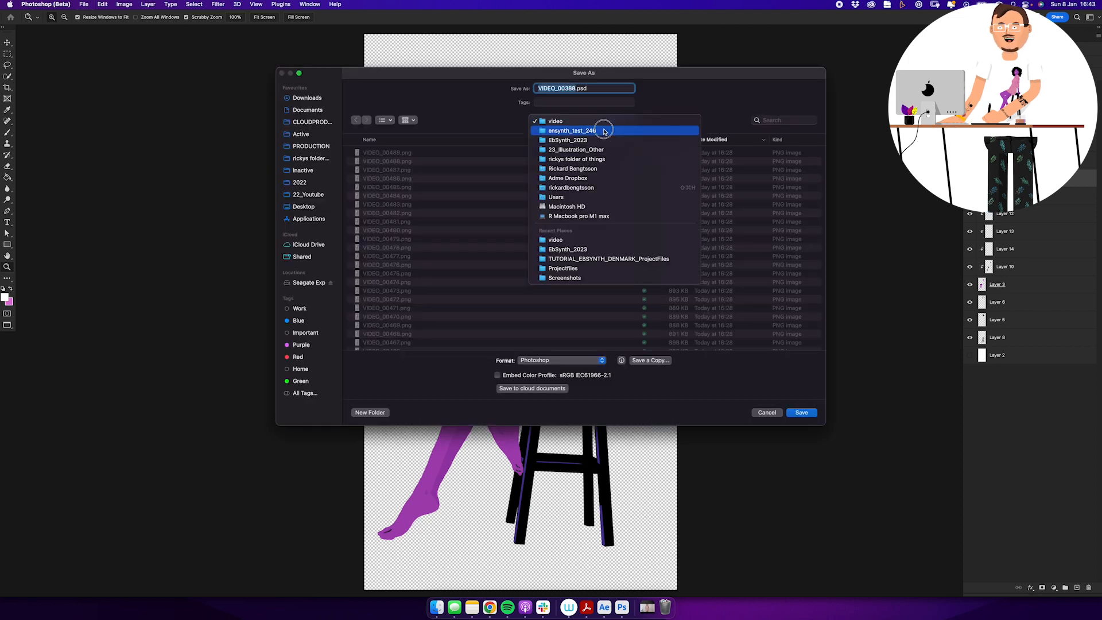
left_click(601, 128)
left_click(813, 412)
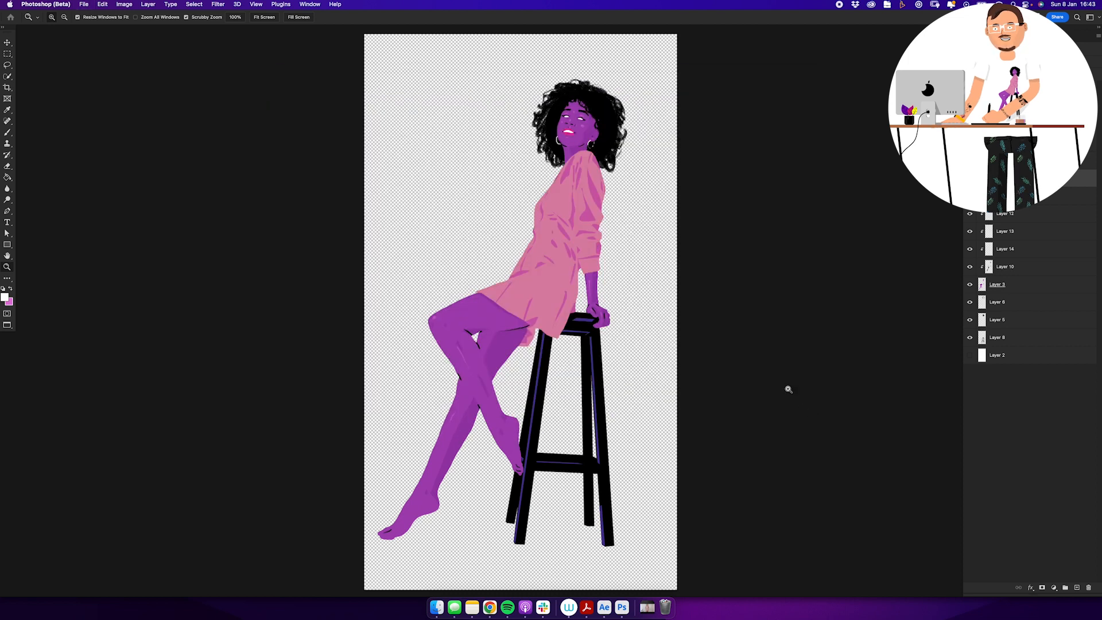
Step: Export the illustrated frame as a PNG keyframe with its transparent background
left_click(84, 4)
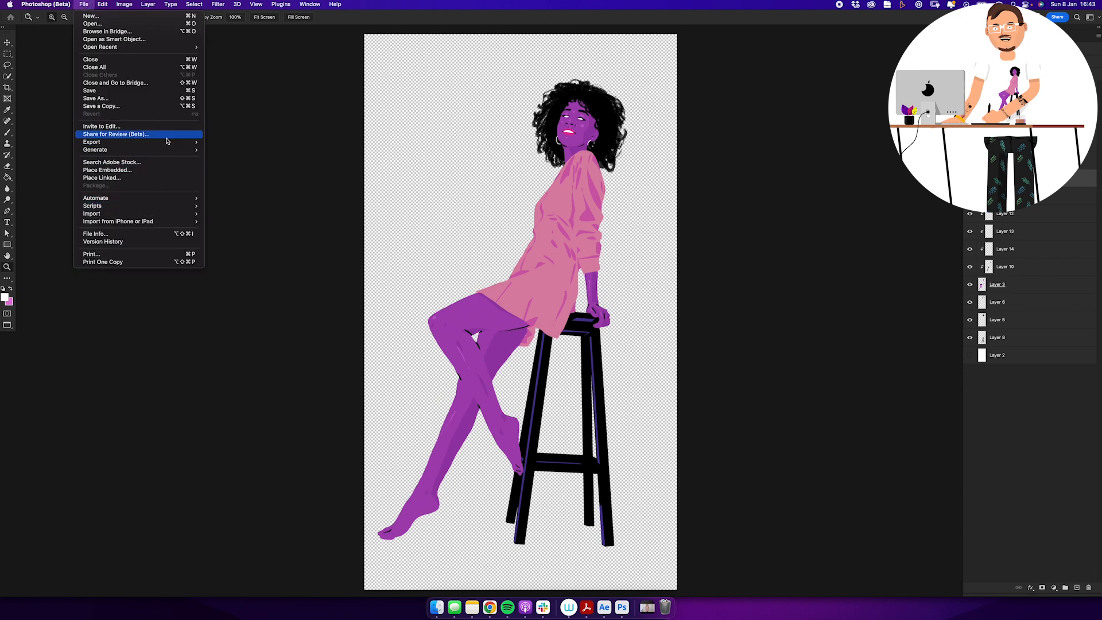
mouse_move(168, 142)
left_click(226, 150)
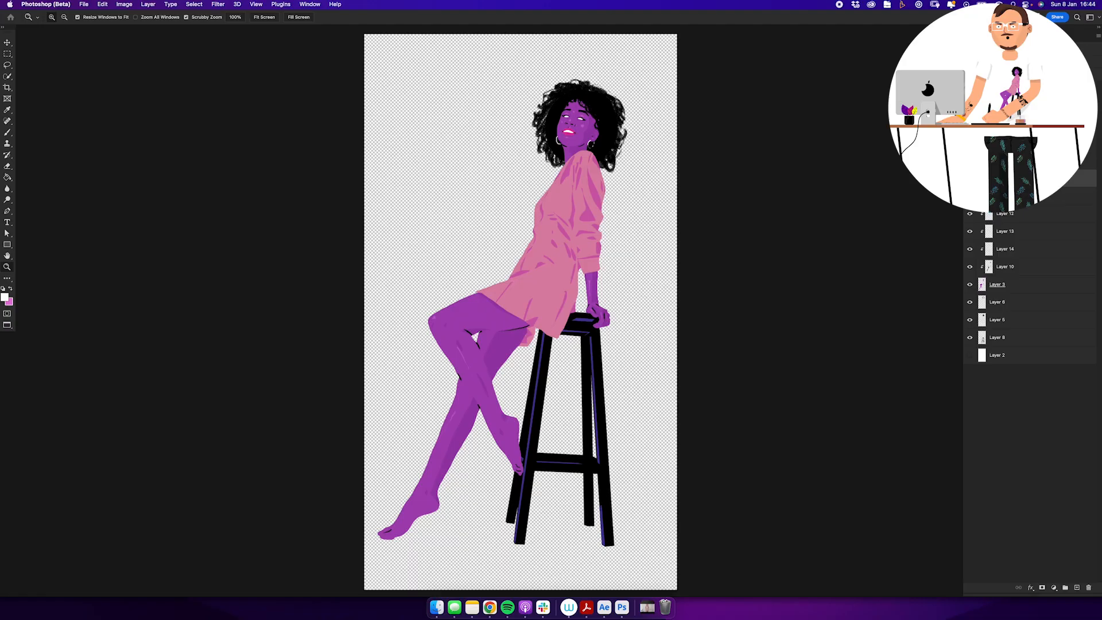
Step: Launch EbSynth and arrange its window beside a Finder window showing the ensynth_test_246 folder
key("super+space")
type("ebsy")
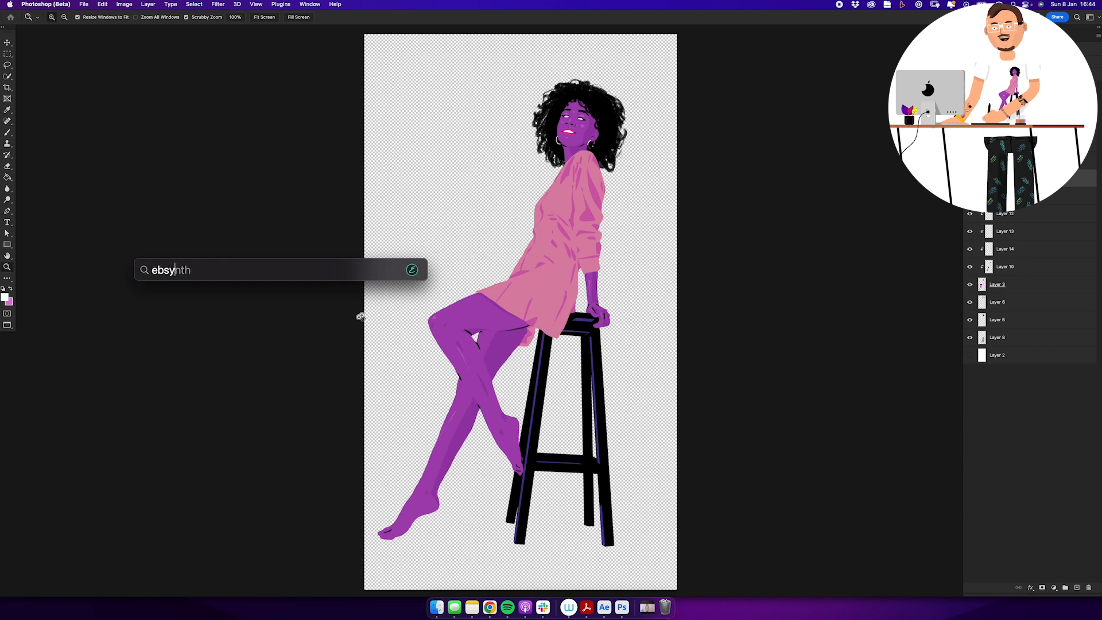
key("Return")
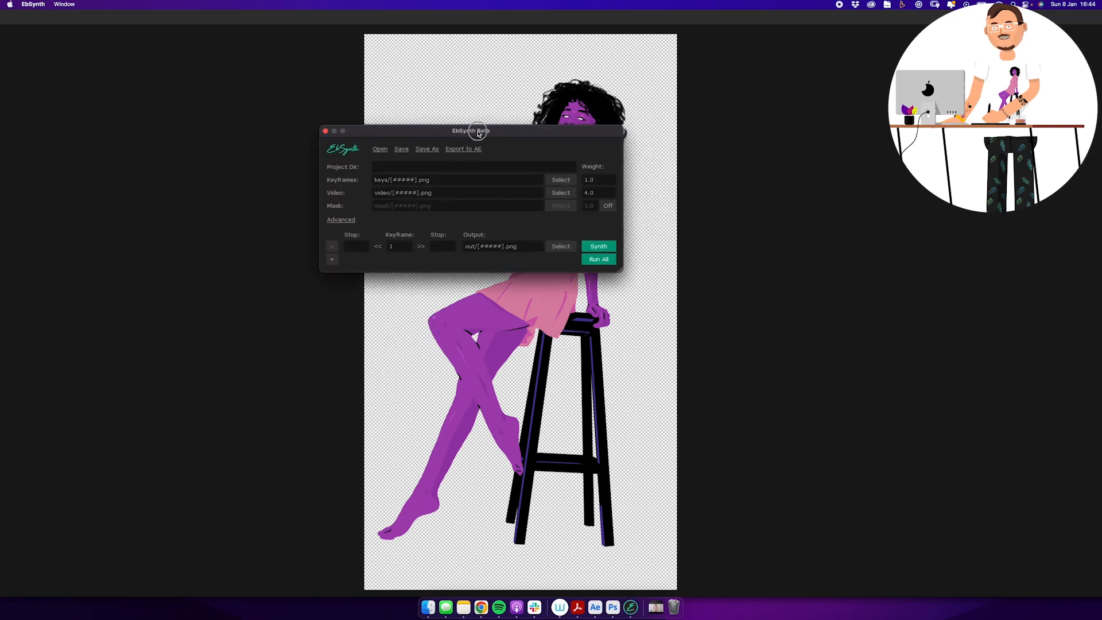
left_click(428, 607)
left_click_drag(260, 144, 675, 181)
left_click(683, 172)
left_click_drag(567, 131, 437, 166)
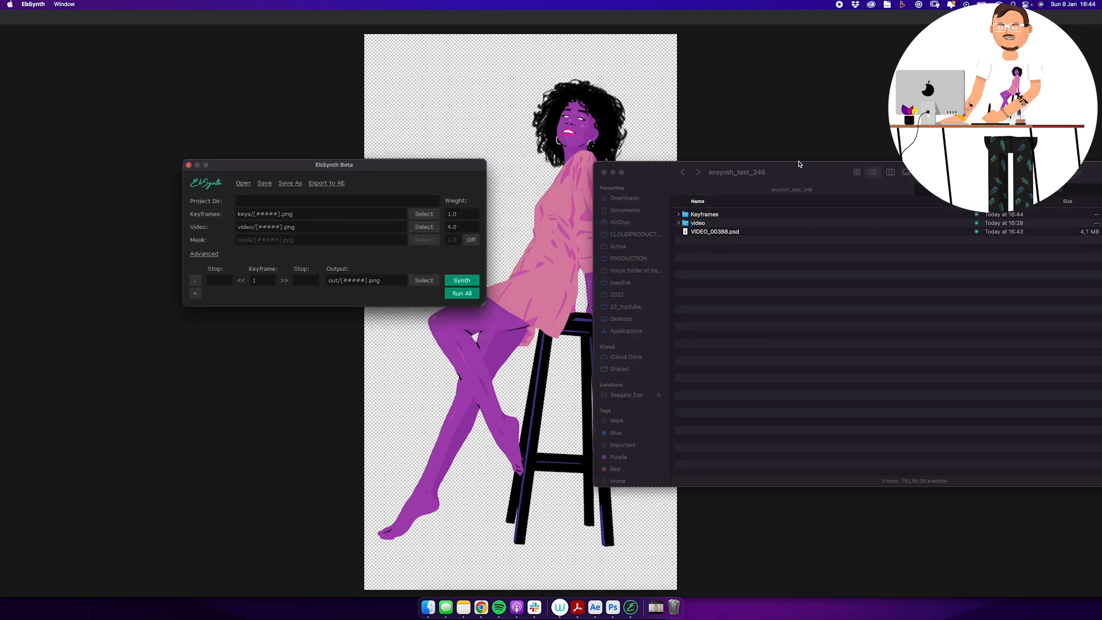
left_click_drag(798, 166, 696, 136)
Step: Load the video folder as EbSynth's video source and the Keyframes folder as its keyframes source
left_click_drag(610, 194, 273, 231)
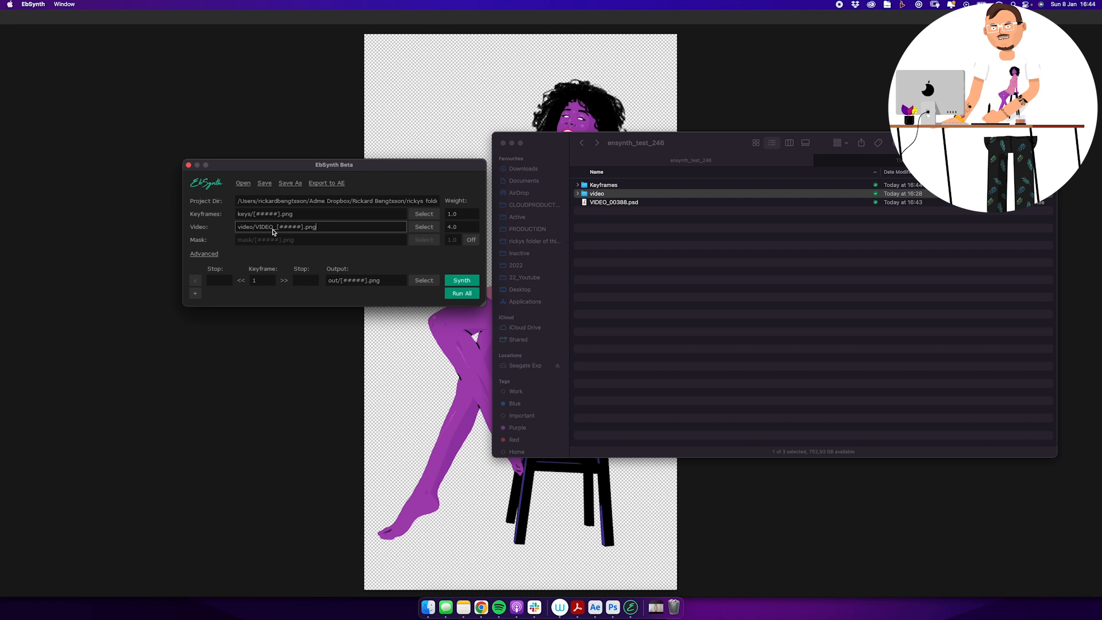
left_click(627, 192)
left_click_drag(618, 186, 268, 218)
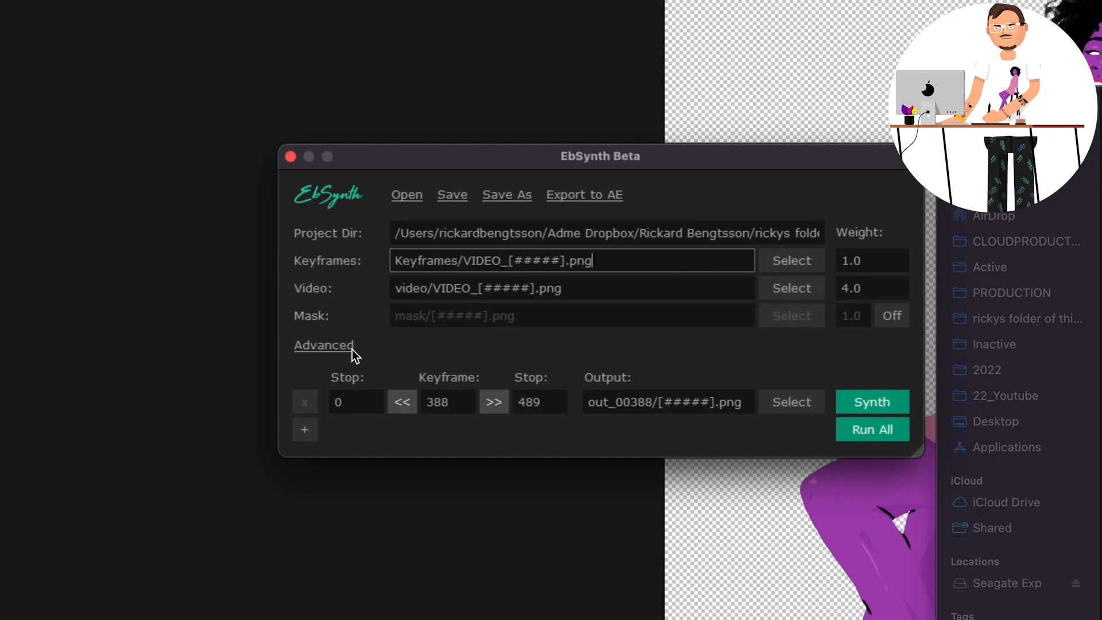
Step: Show the advanced synthesis settings and set Mapping to 50
left_click(348, 346)
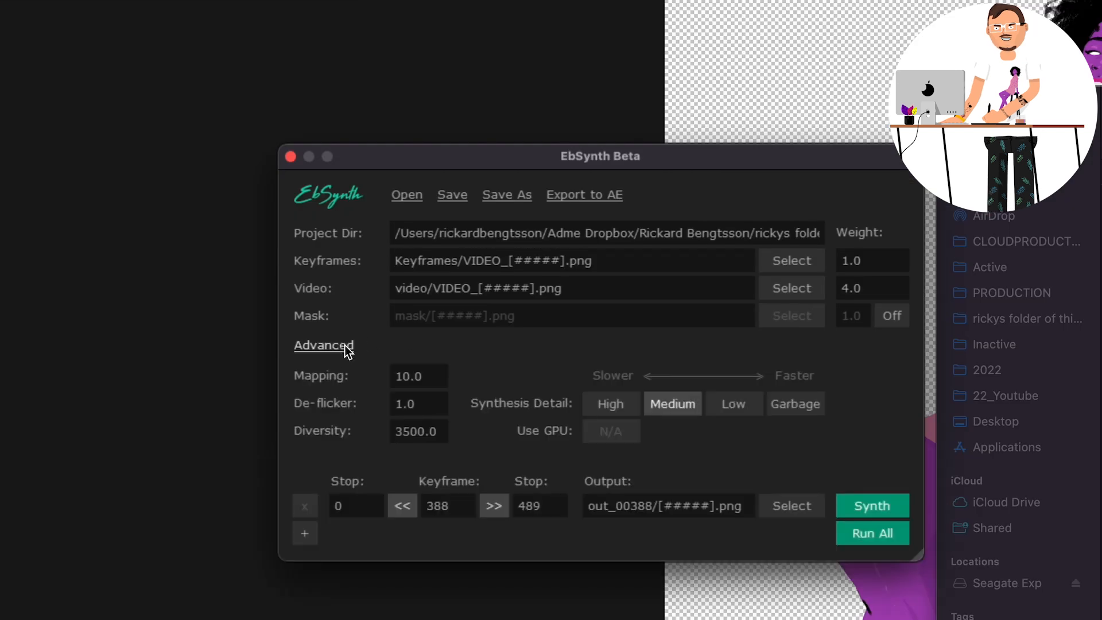
double_click(429, 377)
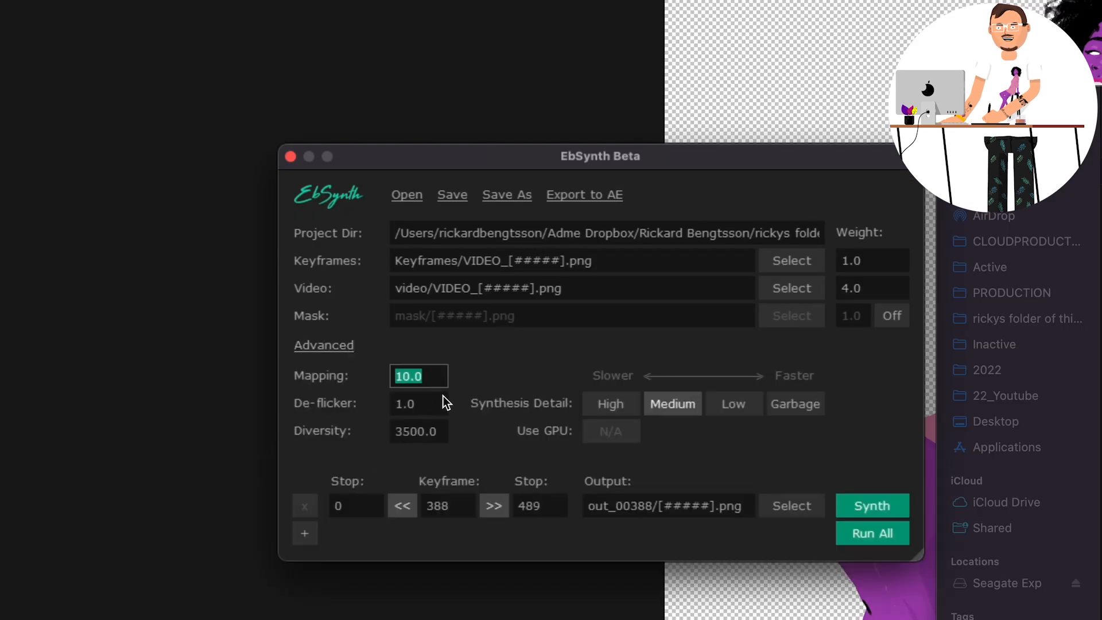
type("50")
key("Return")
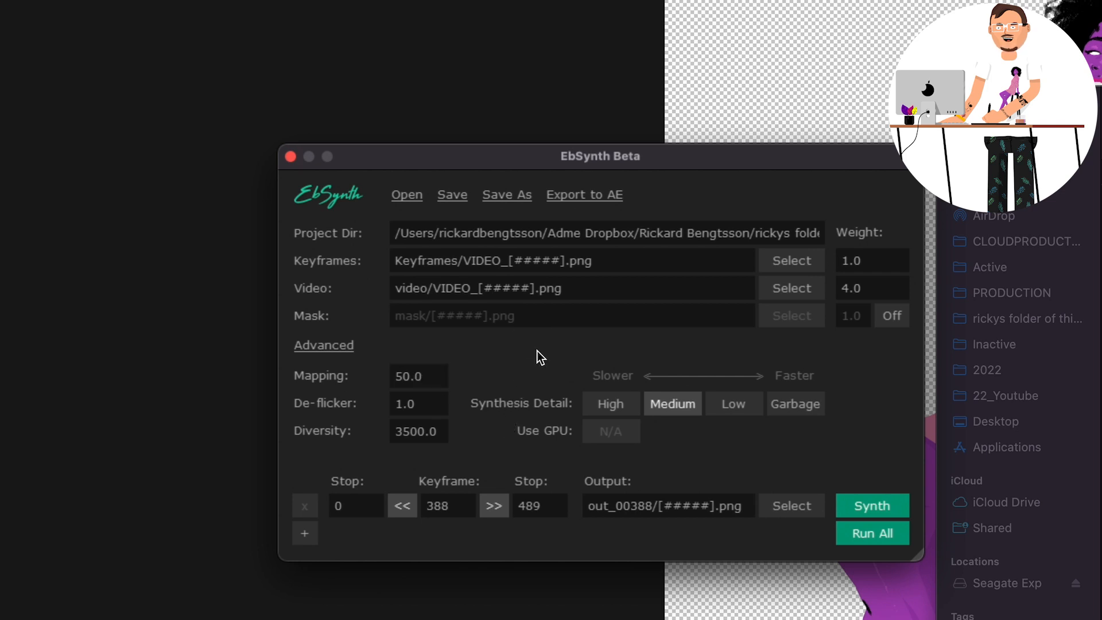
Step: Set the synthesis detail to High and start synthesizing the frames from keyframe 388
left_click(611, 399)
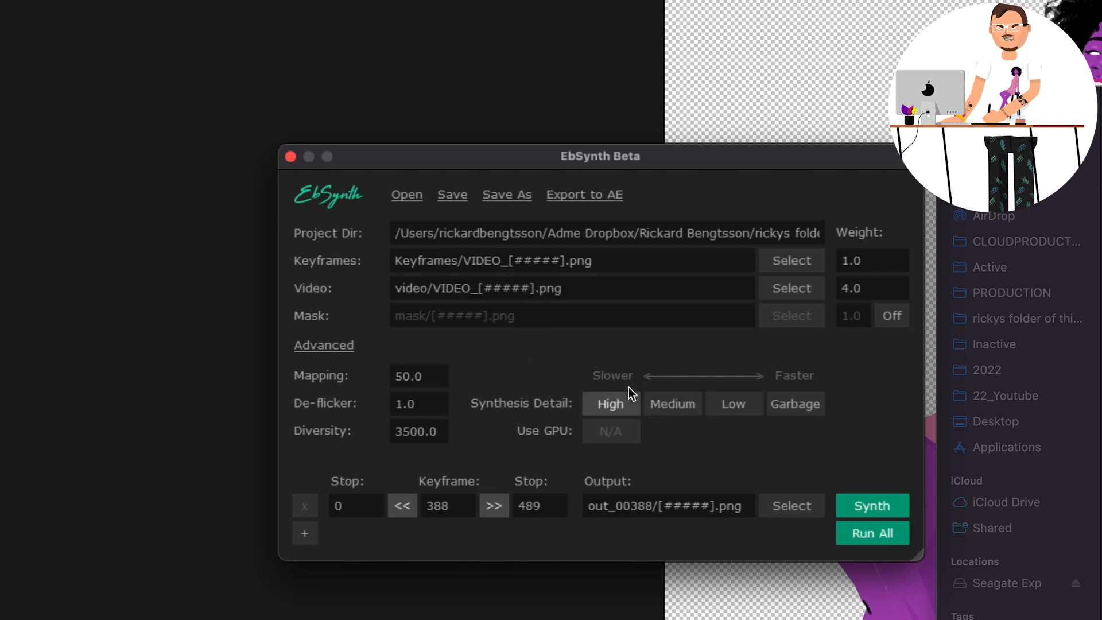
left_click(877, 509)
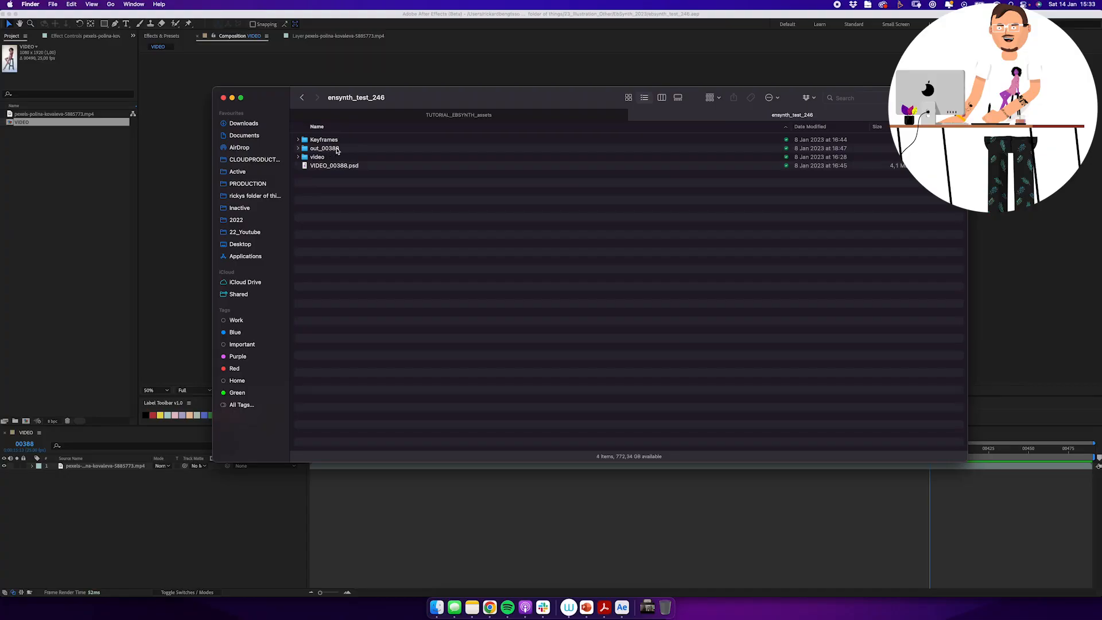
Step: Import the out_00388 folder into After Effects as a PNG sequence and set its assumed frame rate to 25 fps
left_click(325, 148)
left_click_drag(328, 148, 96, 173)
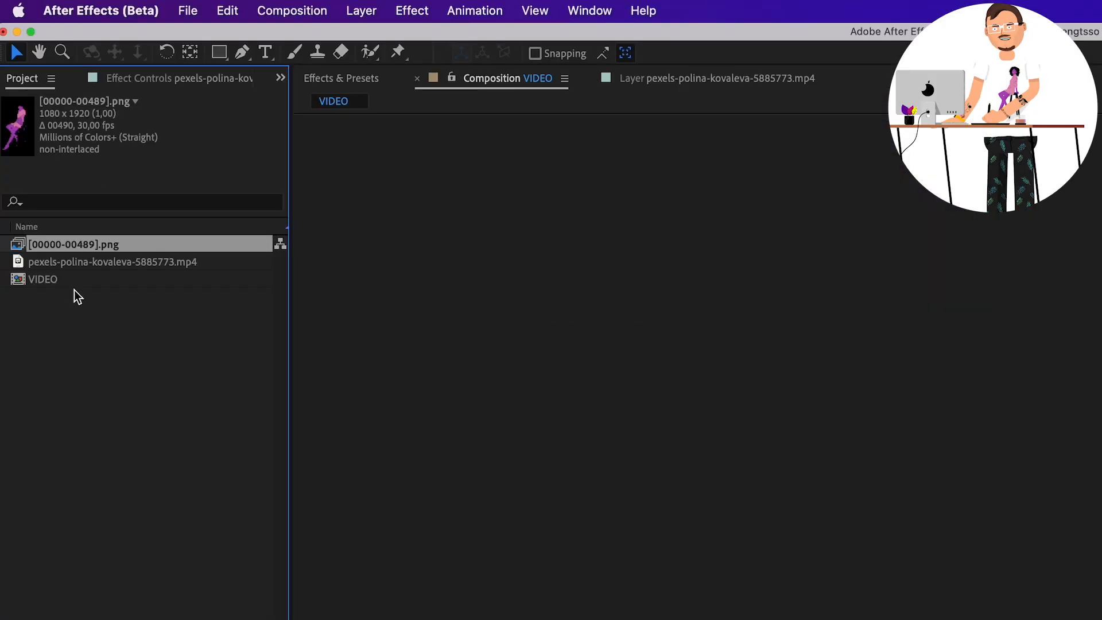
left_click(71, 275)
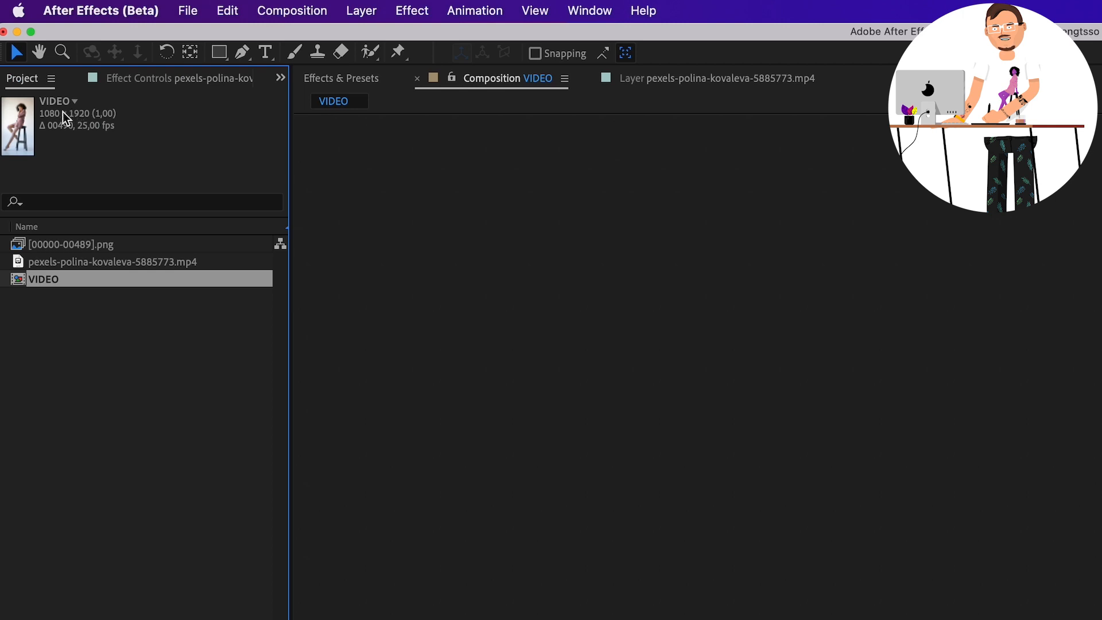
left_click(92, 244)
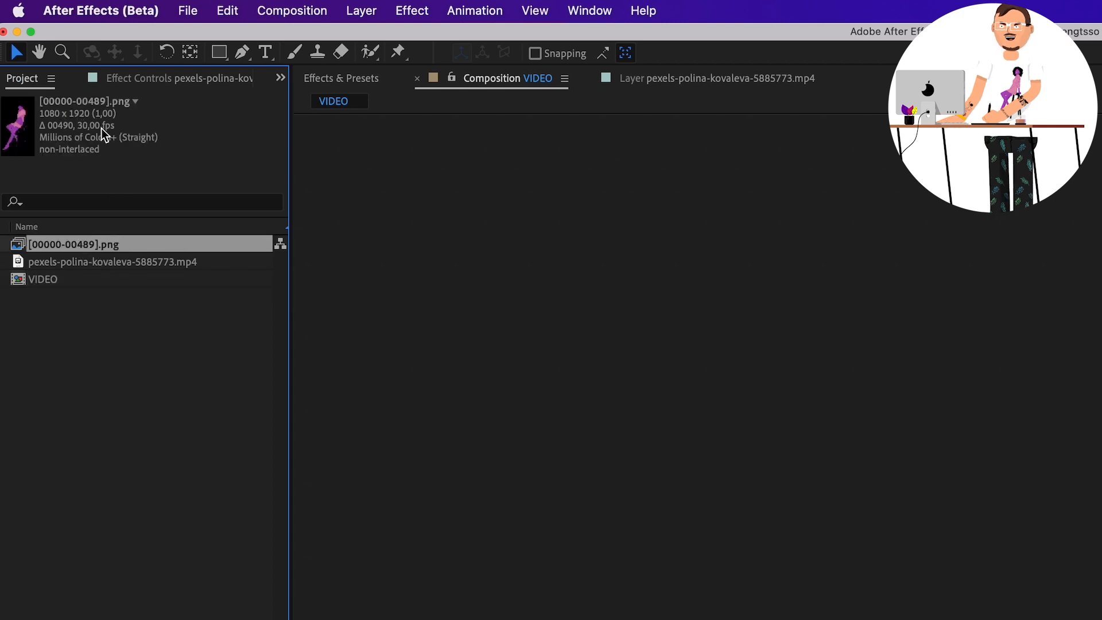
right_click(116, 246)
mouse_move(219, 382)
left_click(351, 383)
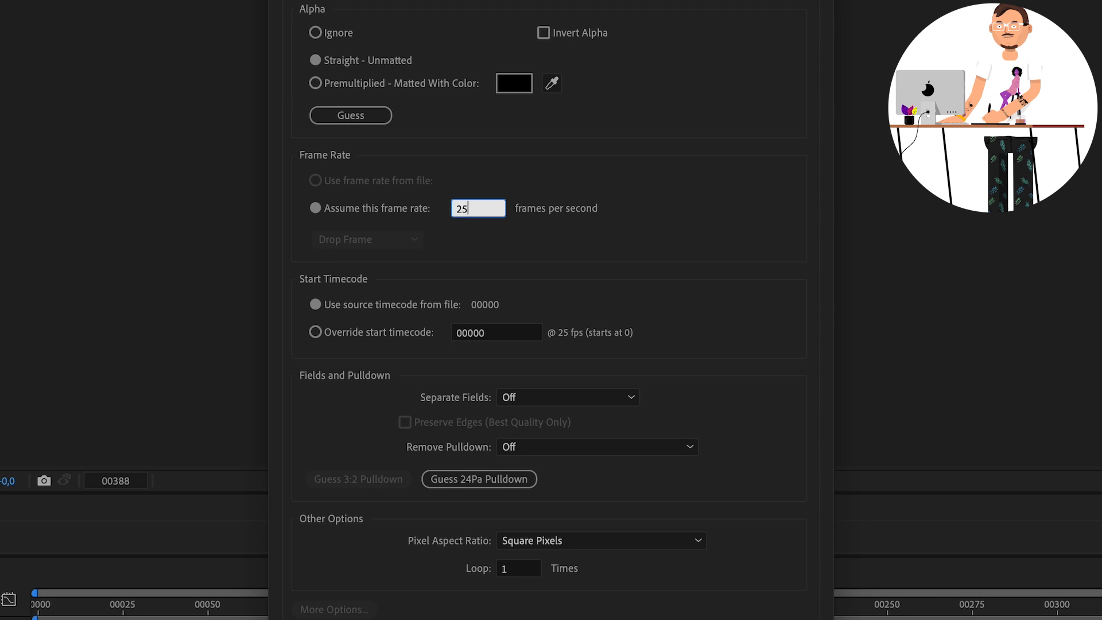
key("Return")
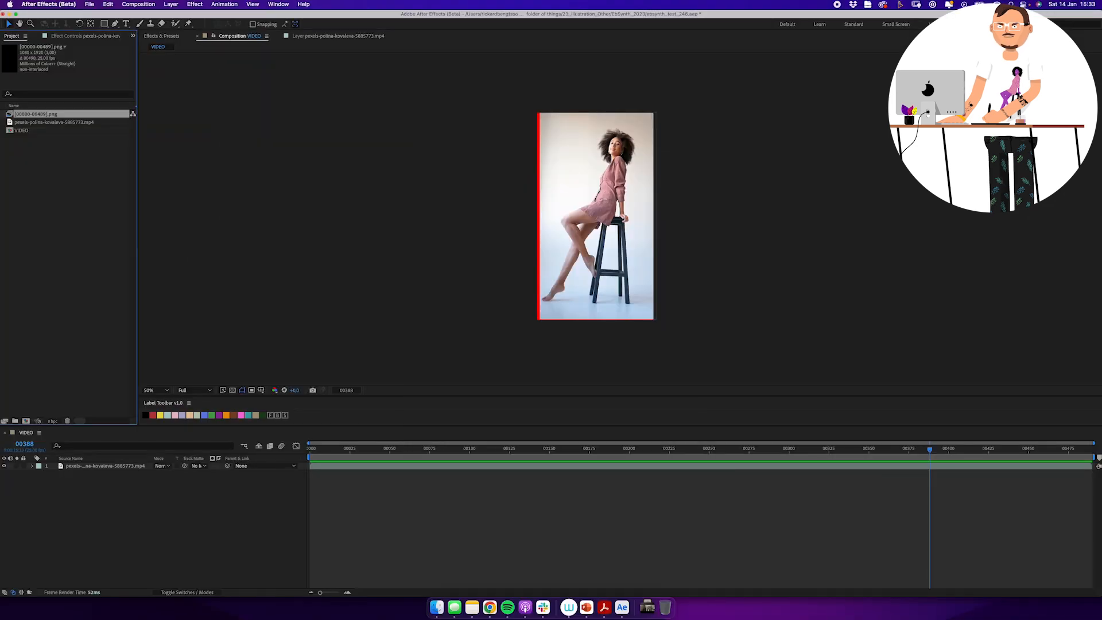
left_click(25, 421)
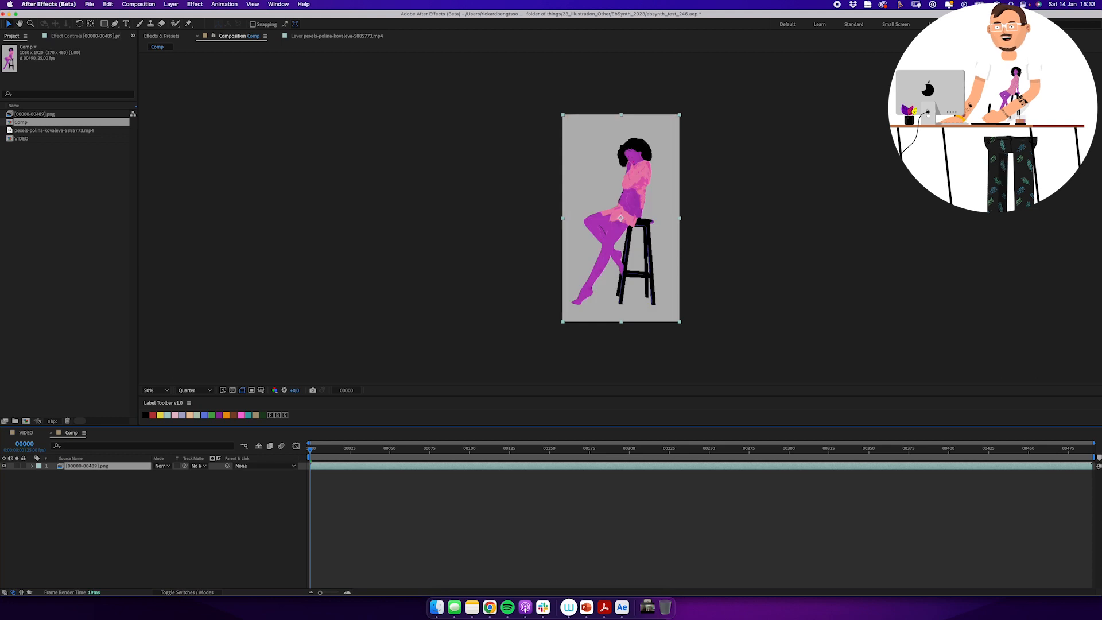
left_click_drag(621, 218, 604, 227)
key("space")
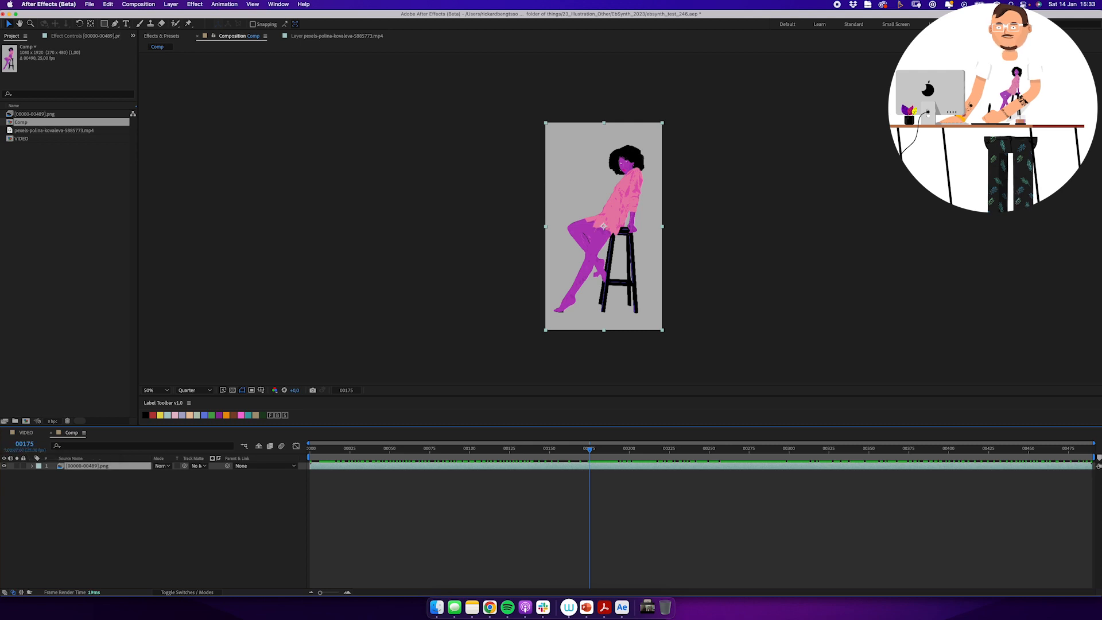
Step: Search the computer for Adobe Photoshop (Beta) to launch it
key("super+space")
type("photo")
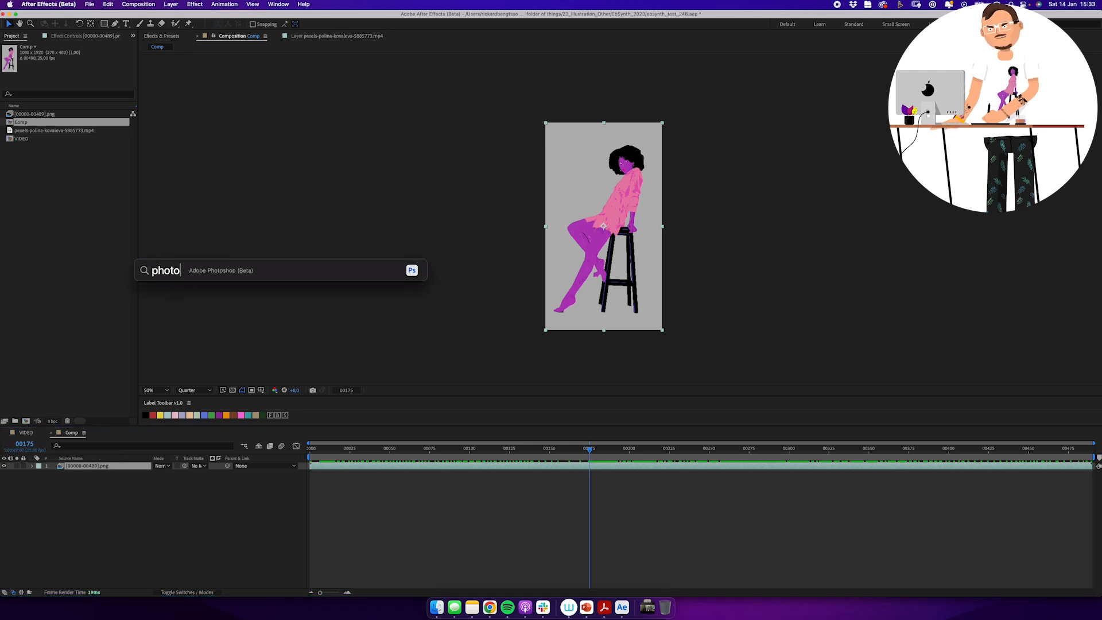
Step: Switch to Photoshop and open 00175.png from the out_00388 folder
key("Return")
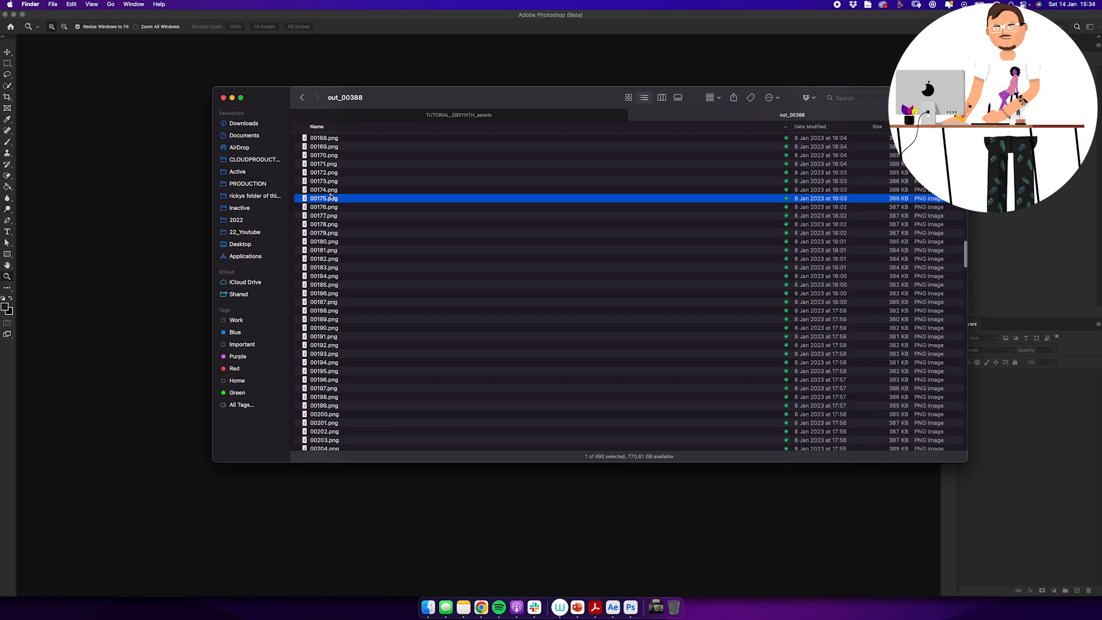
left_click_drag(331, 198, 119, 200)
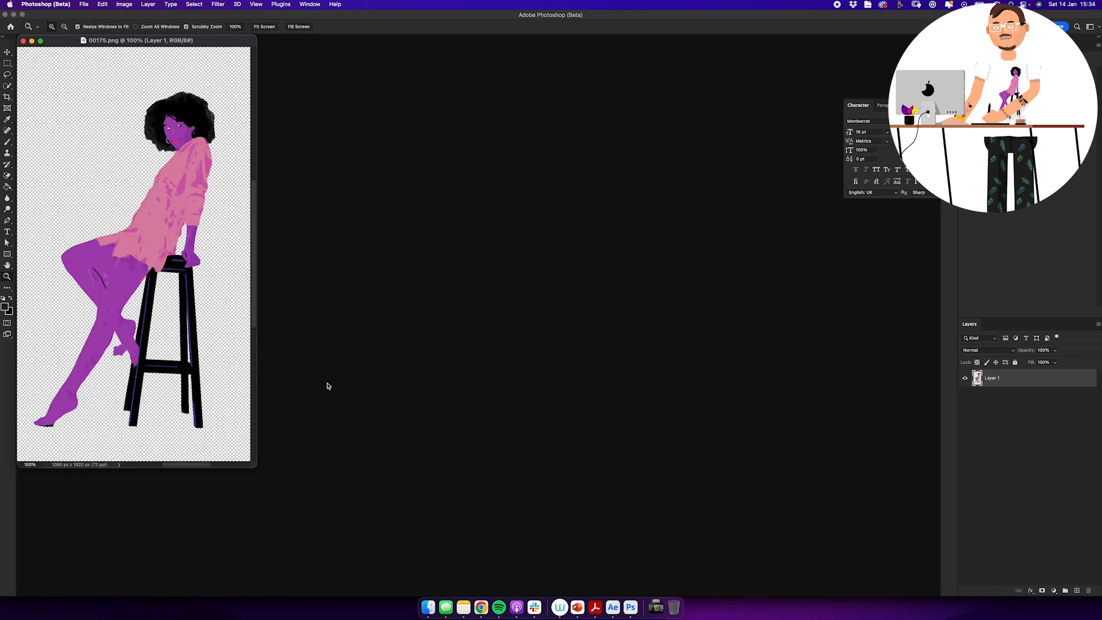
Step: Check frame 00000 in After Effects, open 00000.png from out_00388 in Photoshop, and set the two image windows side by side
left_click(614, 608)
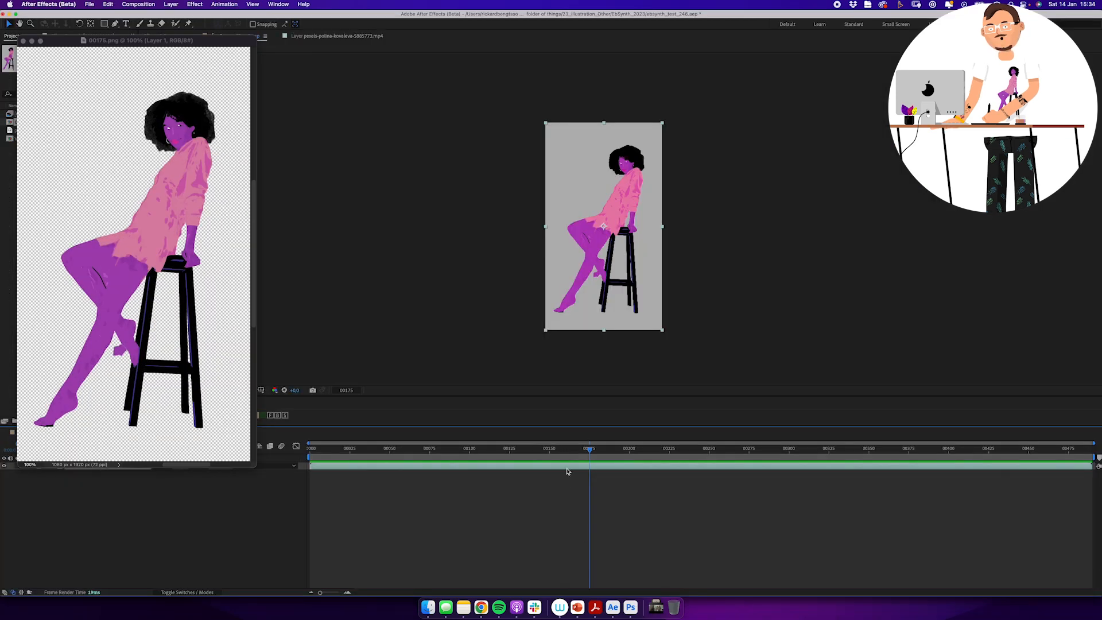
left_click_drag(586, 453, 250, 502)
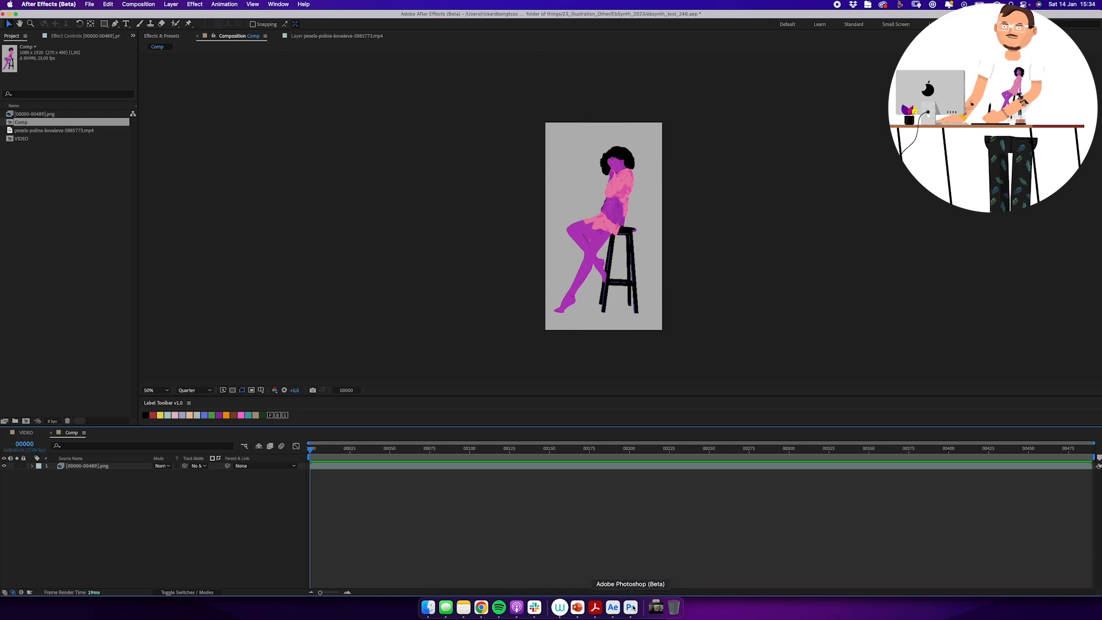
left_click(632, 608)
left_click(428, 608)
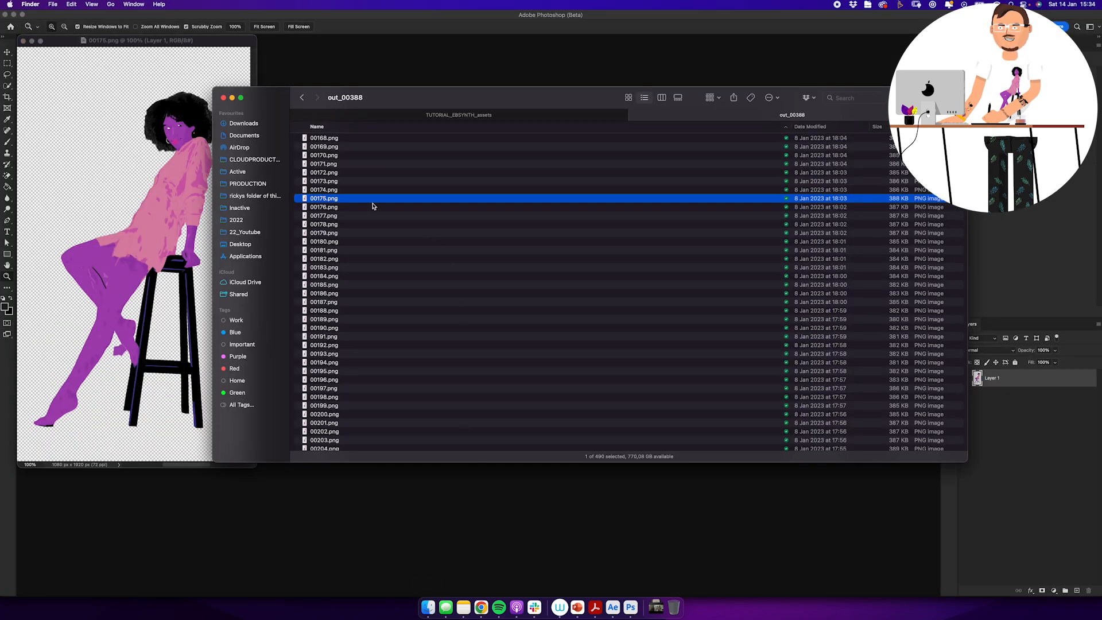
scroll(372, 205, "up", 20)
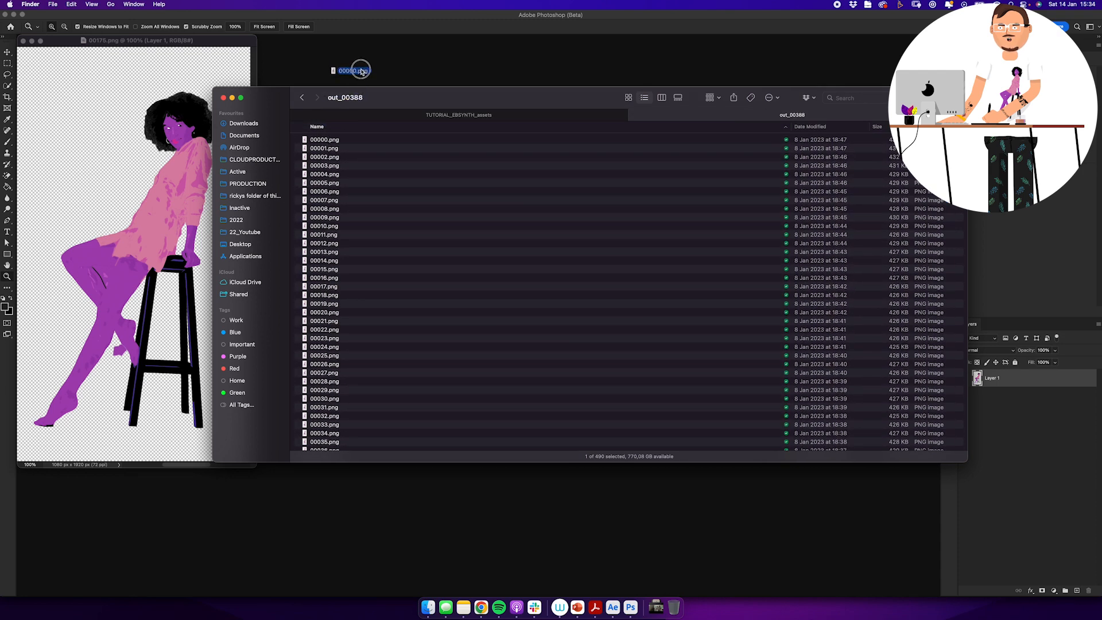
left_click_drag(361, 71, 356, 68)
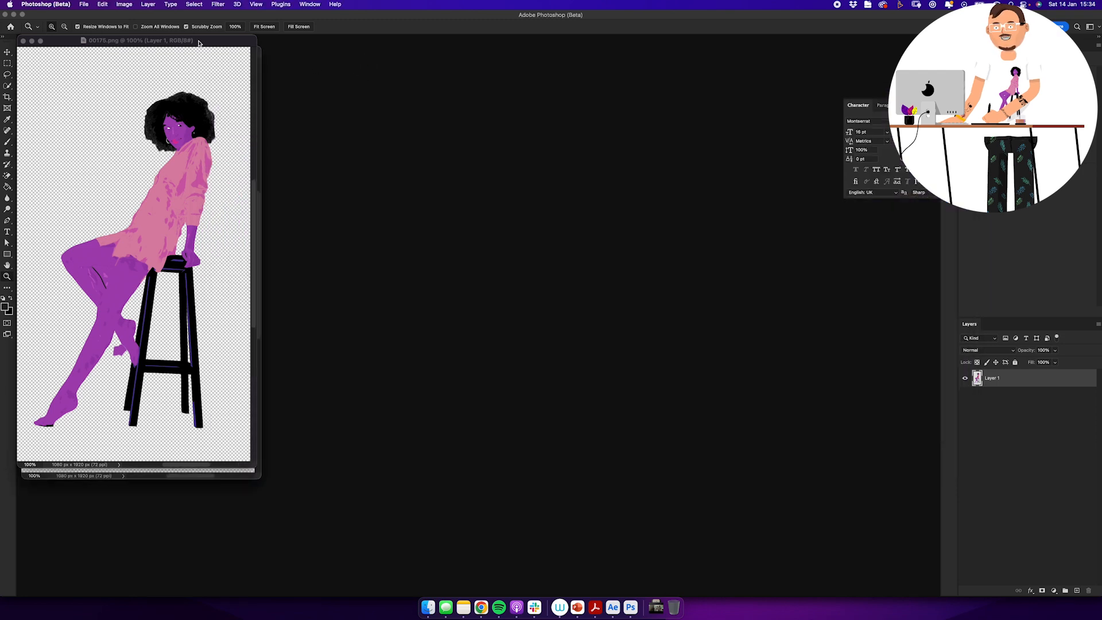
left_click_drag(199, 44, 463, 50)
Step: Place VIDEO_00000.png over 00000.png and VIDEO_00175.png over 00175.png from the video folder
scroll(480, 177, "up", 10)
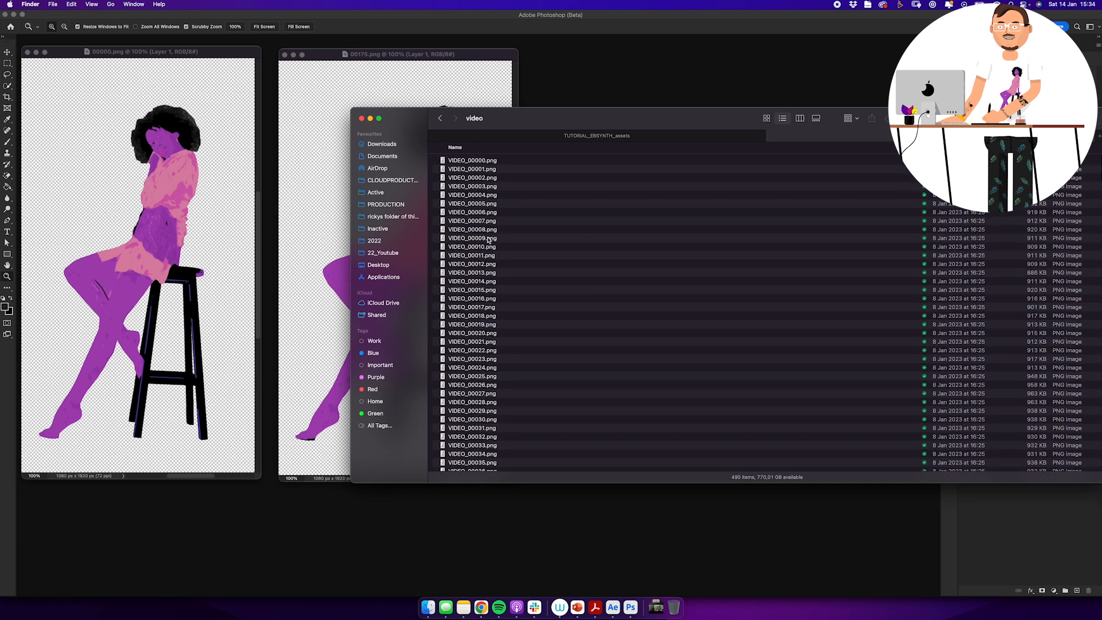
left_click(482, 161)
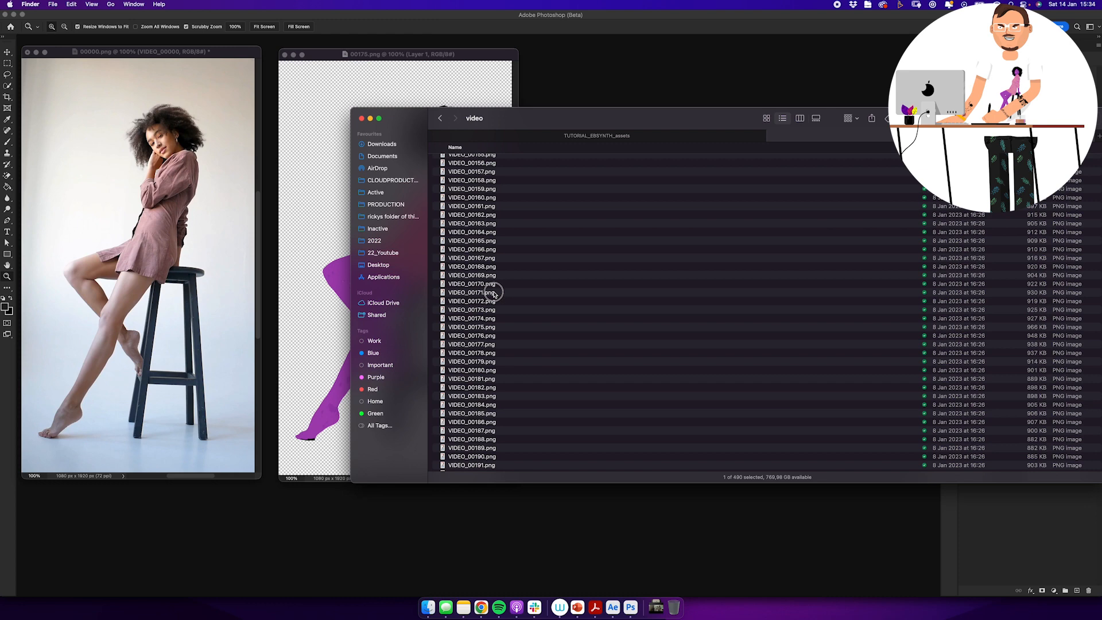
left_click(493, 293)
left_click(489, 328)
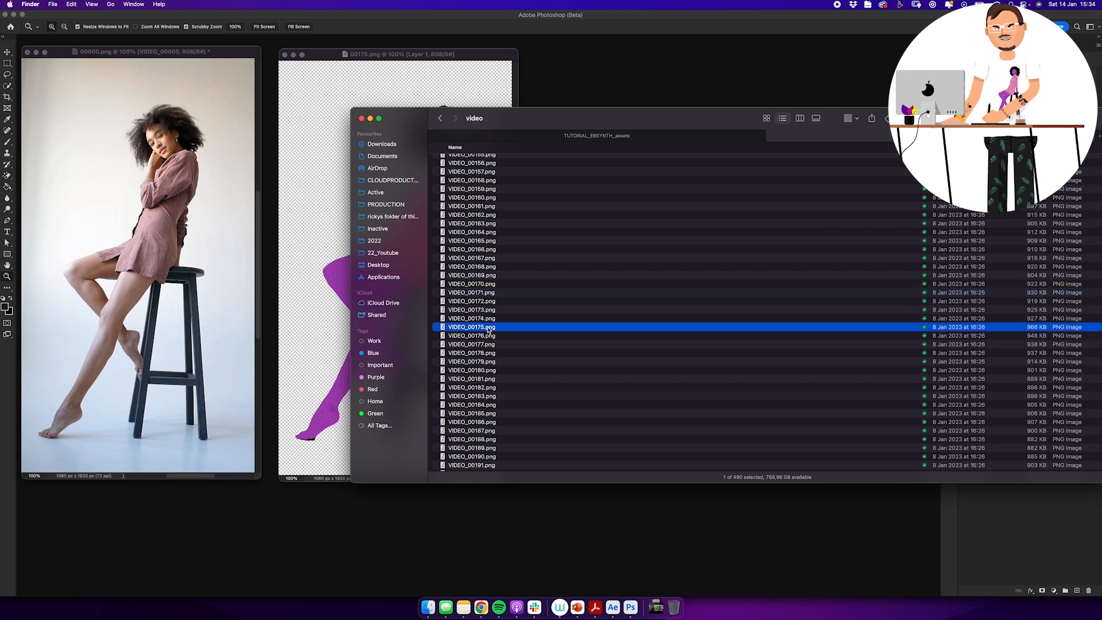
left_click_drag(457, 328, 308, 289)
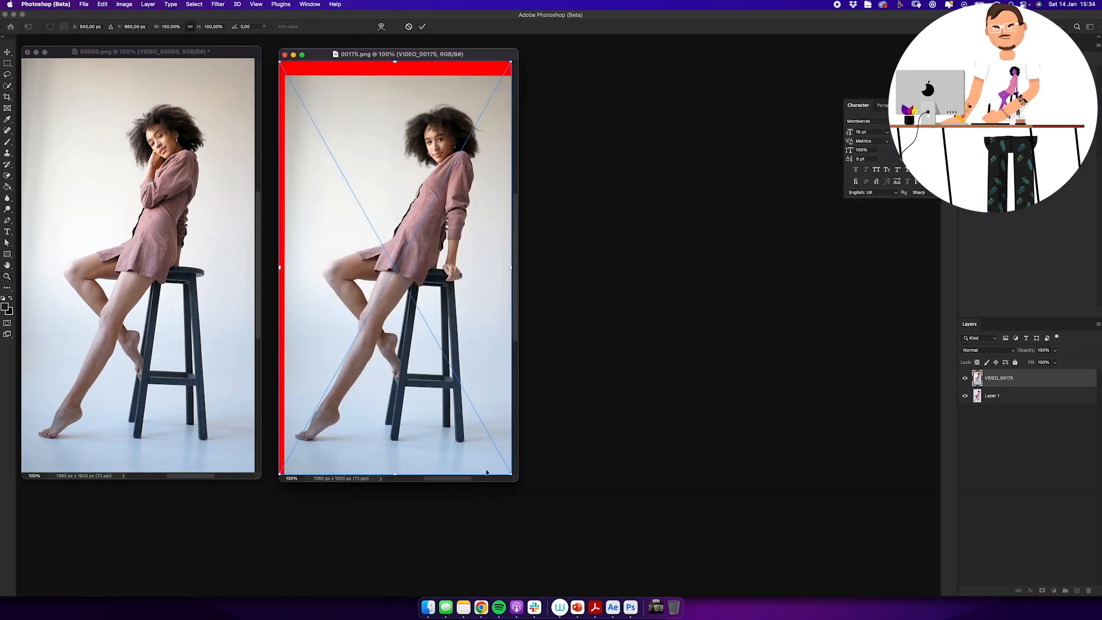
key("Return")
Step: Open VIDEO_00388.psd from the ensynth_test_246 folder and position its window beside the two frame images
left_click(428, 608)
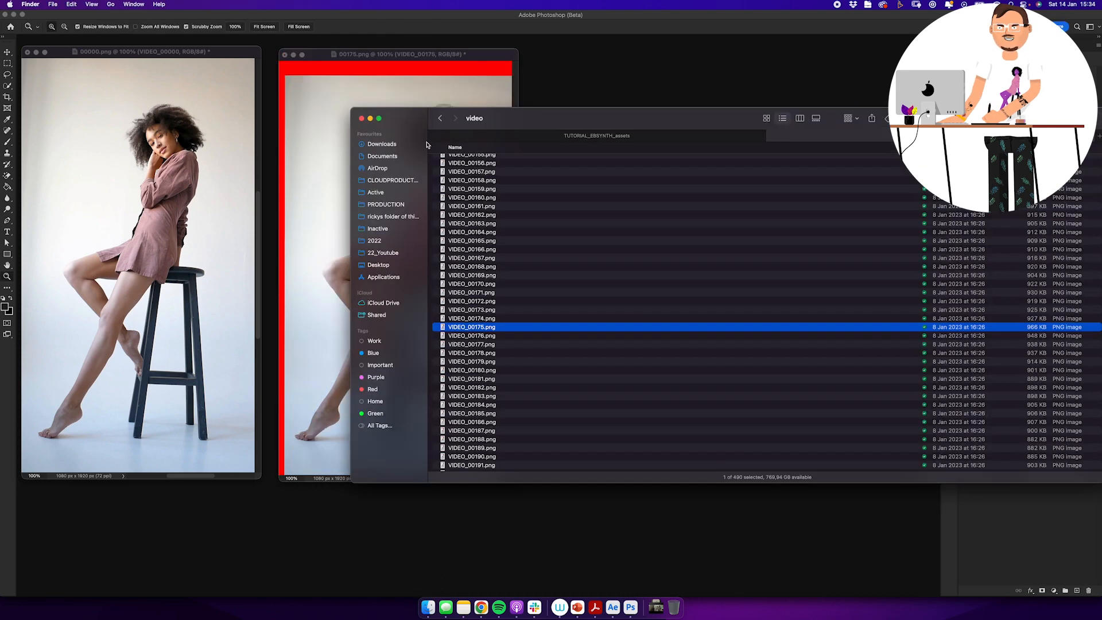
left_click(441, 119)
left_click(499, 188)
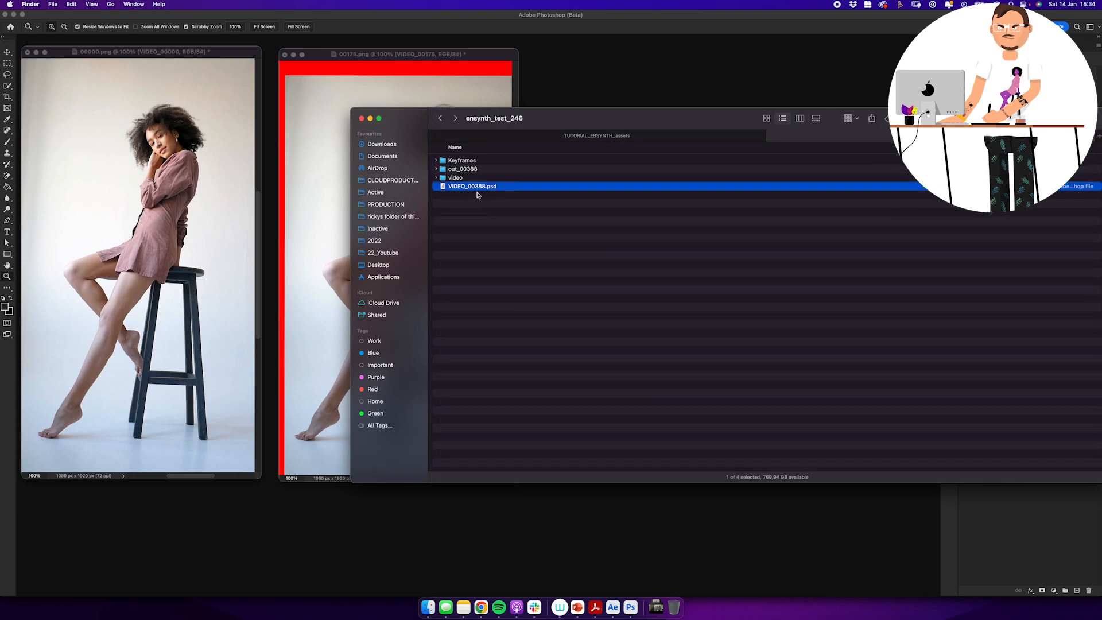
double_click(483, 189)
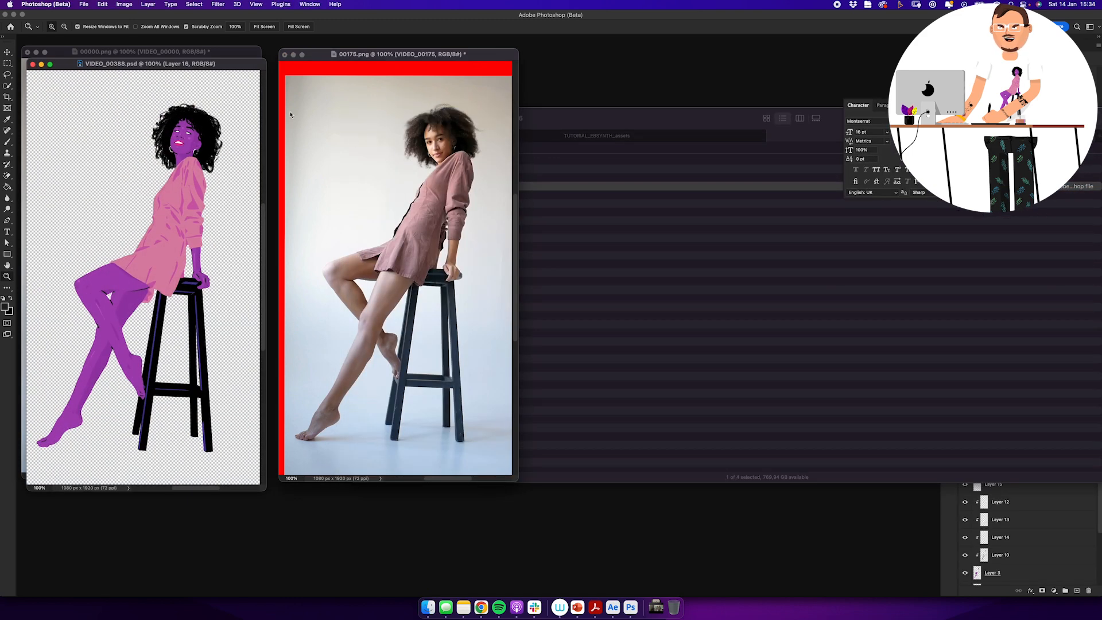
left_click_drag(230, 64, 763, 69)
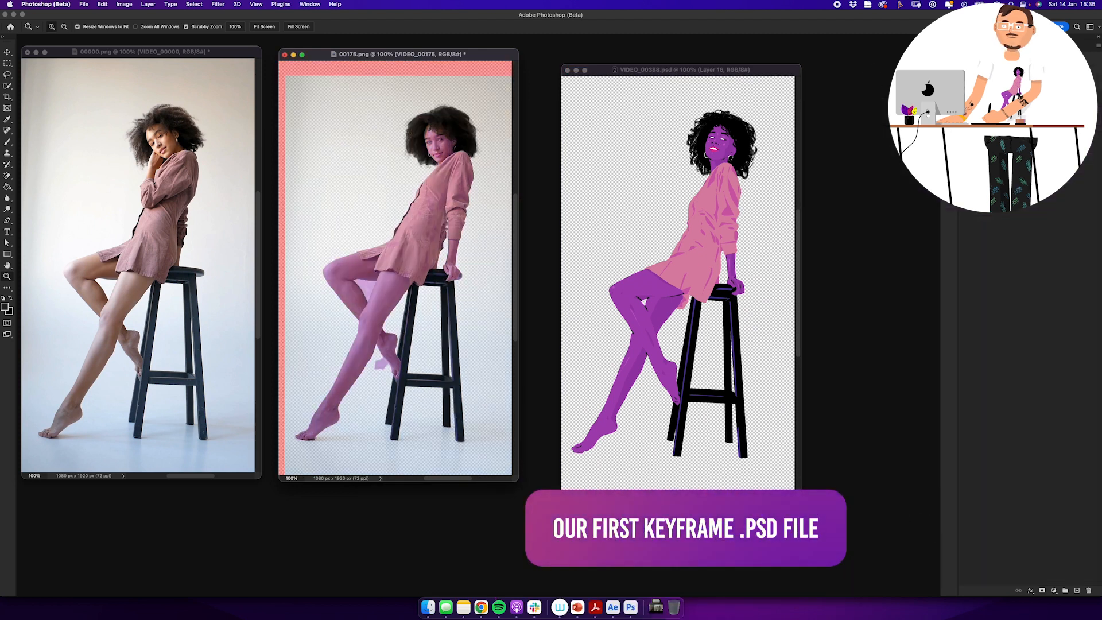
Step: Make the placed video layer in 00000.png semi-transparent and align the VIDEO_00388.psd window with the other two
left_click(198, 90)
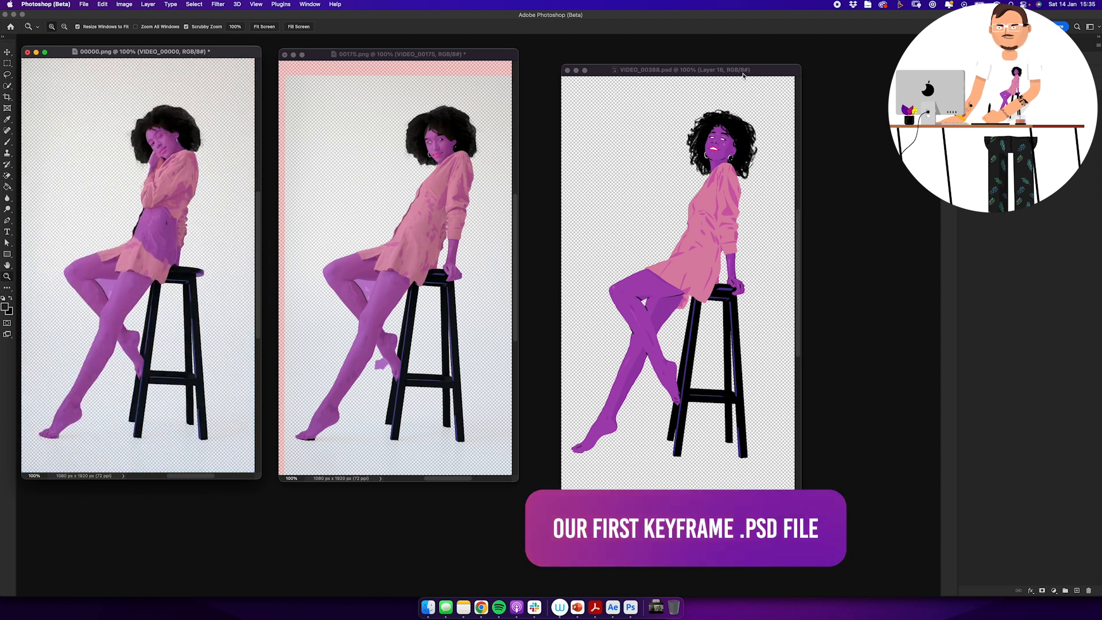
left_click_drag(743, 72, 711, 65)
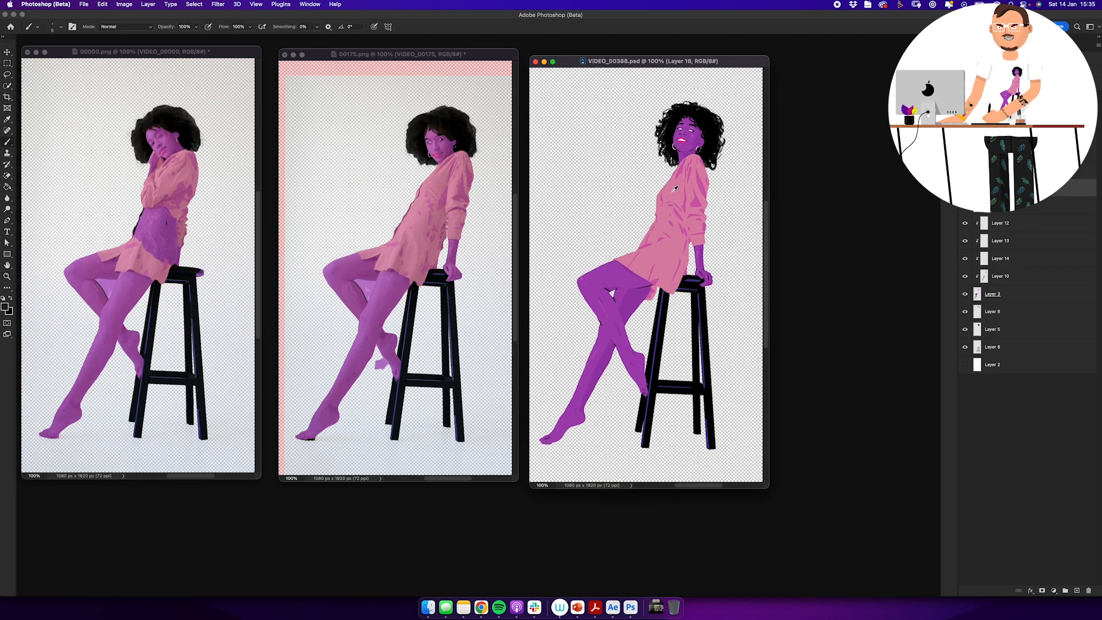
Step: In 00175.png, add a new layer, lasso the shirt, fill it with pink and clip the layer to the artwork
left_click(473, 66)
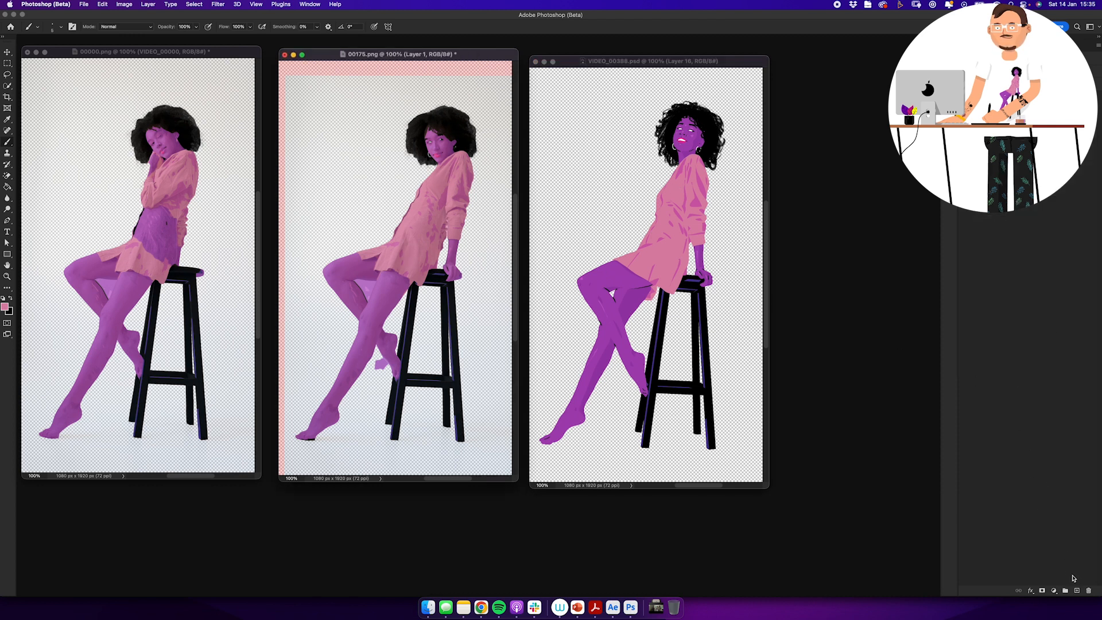
left_click(1077, 591)
key("l")
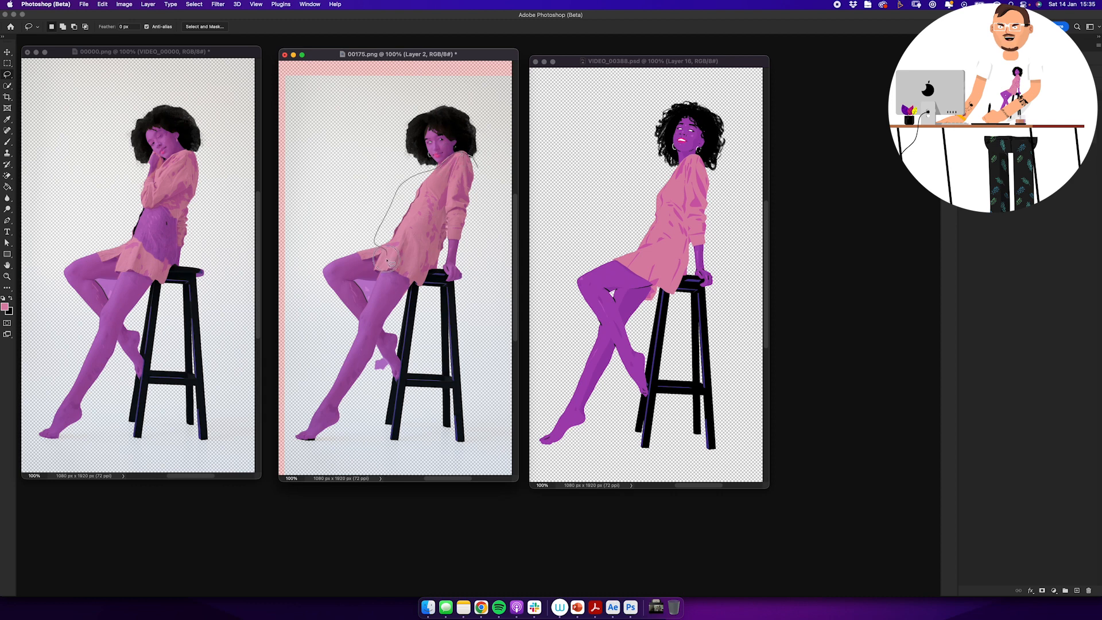
left_click_drag(443, 251, 479, 167)
key("alt+BackSpace")
key("super+d")
key("alt+super+g")
Step: Delete the stray patches between the legs and around the feet in 00175.png using lasso selections
scroll(376, 276, "up", 5)
key("f")
scroll(533, 215, "up", 5)
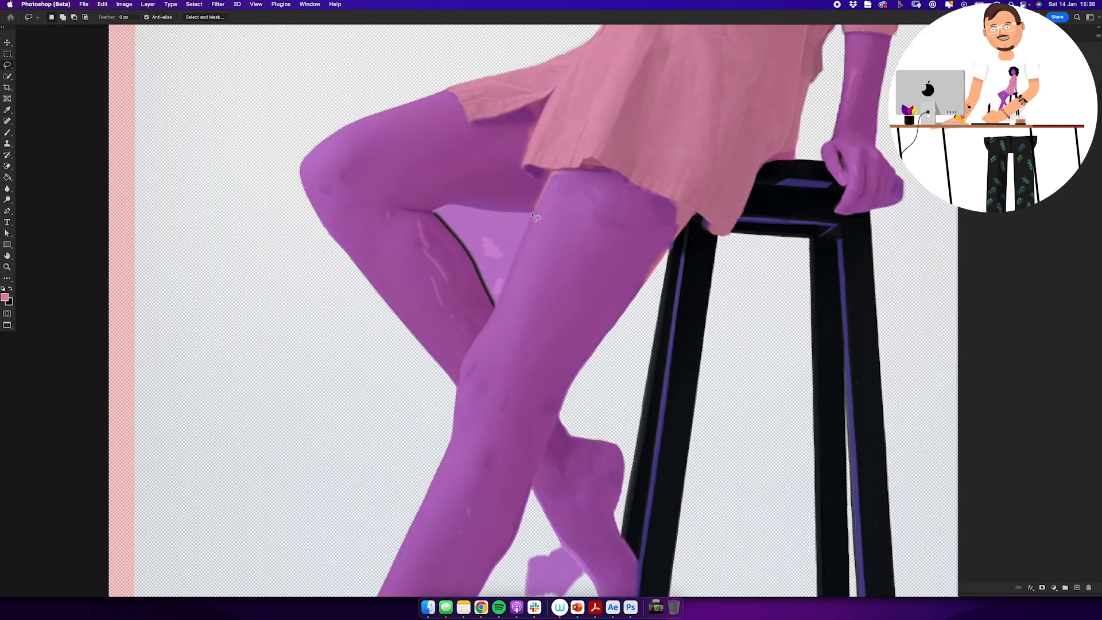
left_click_drag(617, 483, 589, 277)
left_click_drag(560, 398, 666, 88)
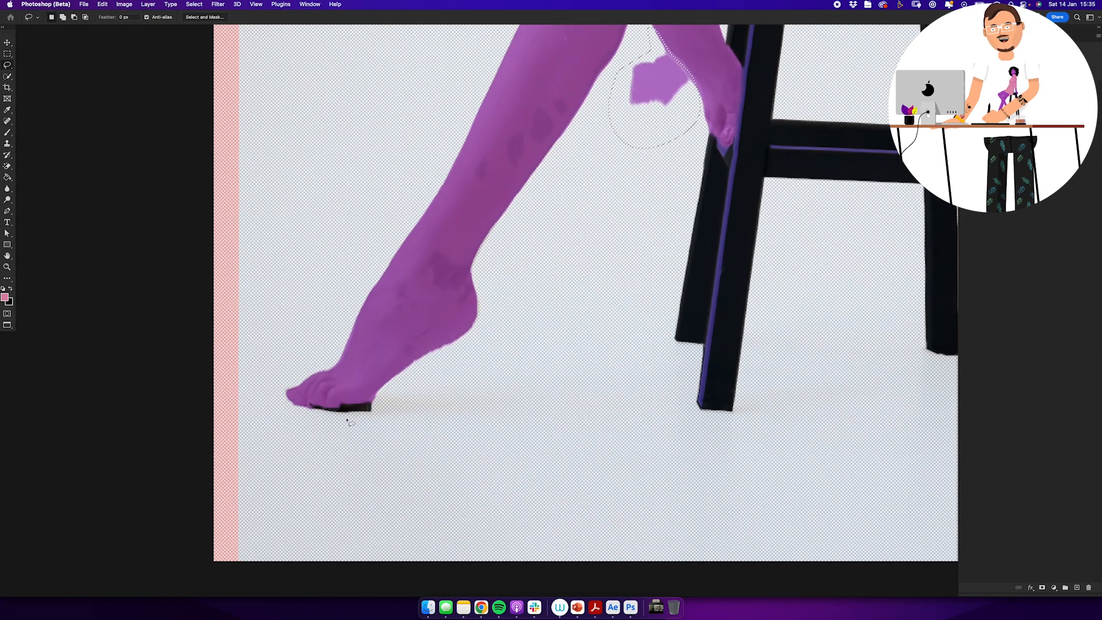
mouse_move(747, 64)
left_mouse_down()
mouse_move(571, 342)
mouse_move(577, 451)
left_mouse_up()
left_click_drag(597, 218, 598, 222)
left_click_drag(595, 249, 599, 268)
mouse_move(571, 94)
left_mouse_down()
mouse_move(530, 338)
mouse_move(535, 380)
left_mouse_up()
key("Delete")
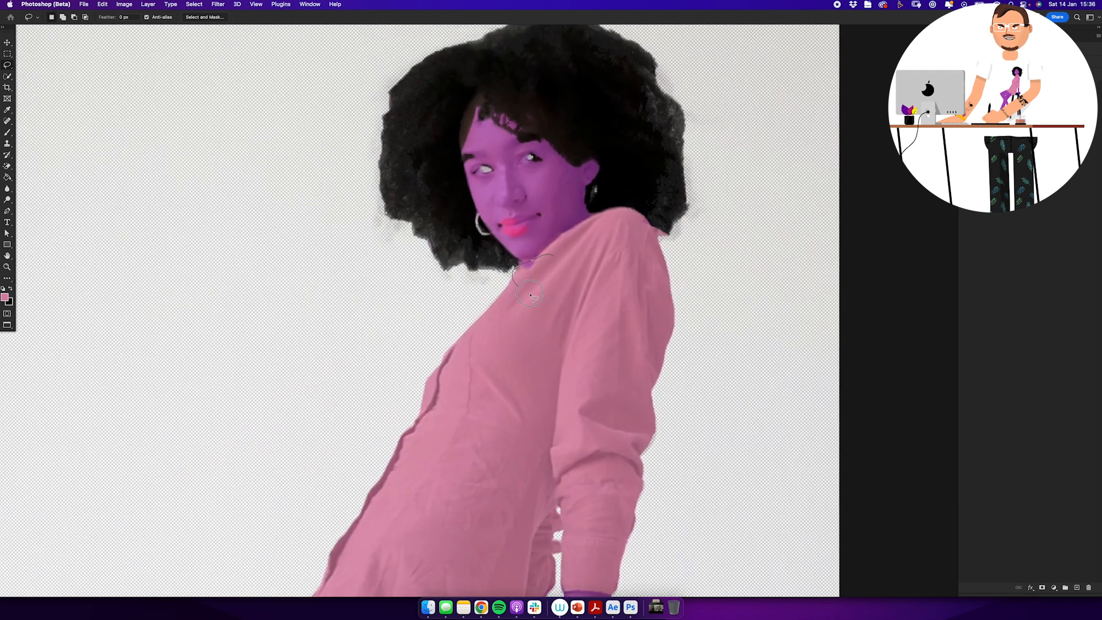
key("super+d")
Step: Sample the purple skin colour and lasso and fill the skin areas, including the thighs below the shirt hem, in 00175.png
left_click_drag(436, 348, 450, 347)
key("b")
left_click(442, 367, "alt")
key("l")
left_click_drag(362, 320, 434, 354)
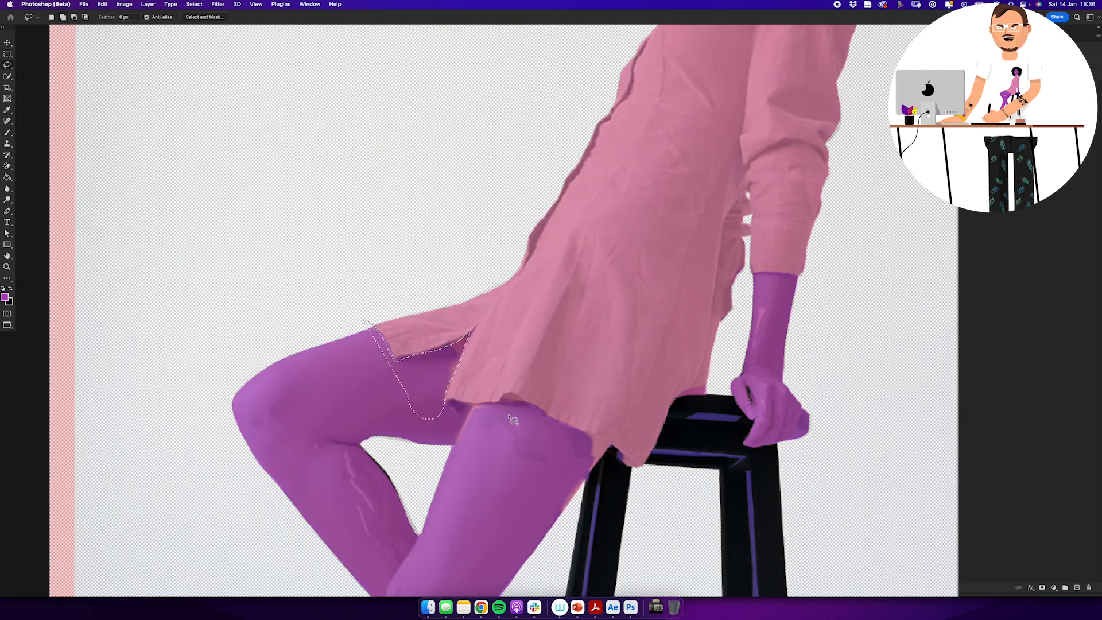
left_click_drag(557, 509, 543, 417)
left_click_drag(351, 451, 368, 449)
mouse_move(443, 500)
left_mouse_down()
mouse_move(319, 484)
mouse_move(547, 40)
left_mouse_up()
mouse_move(515, 305)
left_mouse_down()
mouse_move(554, 140)
mouse_move(508, 336)
left_mouse_up()
mouse_move(627, 231)
left_mouse_down()
mouse_move(586, 228)
mouse_move(626, 238)
left_mouse_up()
left_click_drag(391, 506, 457, 417)
left_click_drag(445, 397, 423, 446)
key("super+d")
left_click_drag(638, 328, 618, 337)
left_click_drag(618, 229, 425, 425)
left_click_drag(511, 221, 584, 229)
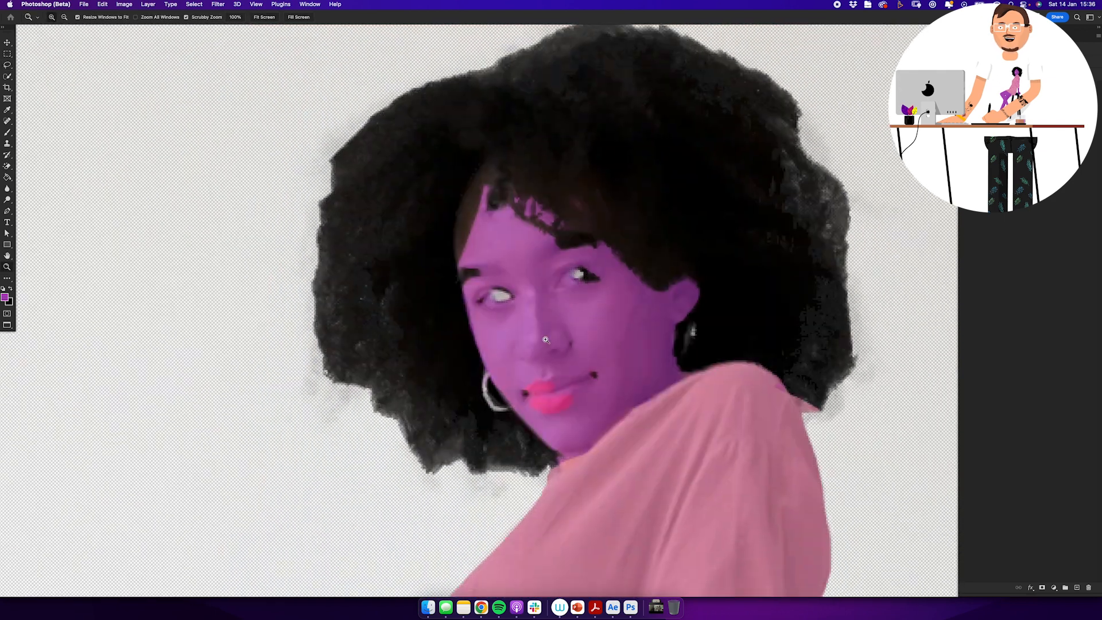
Step: Choose a brush and paint black curls along the hair outline and black brow and lash lines on the face in 00175.png
left_click_drag(611, 286, 562, 332)
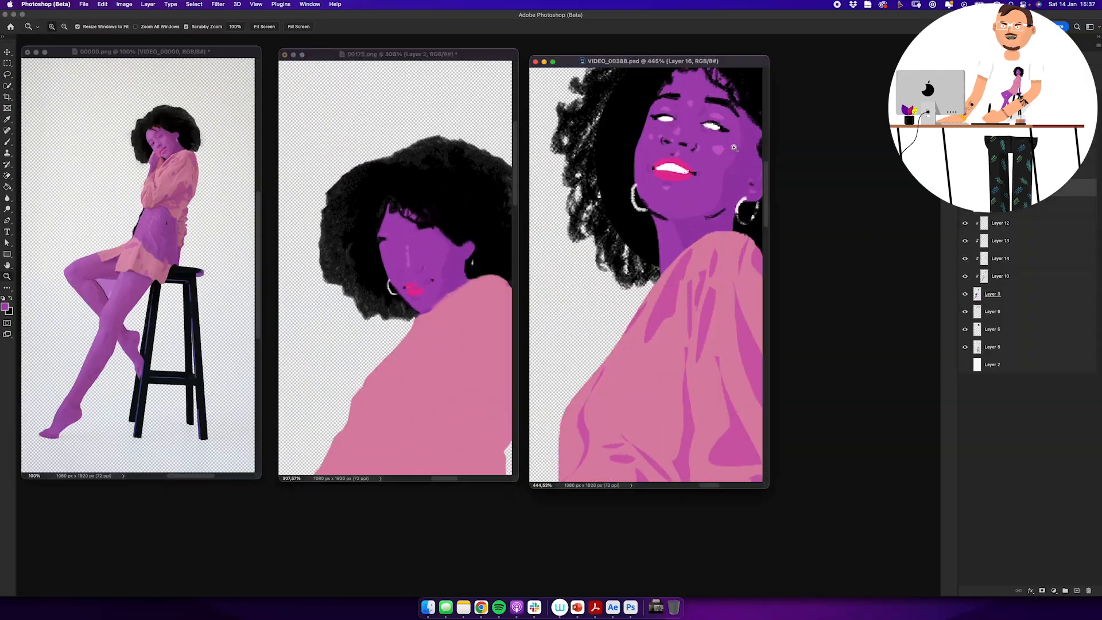
right_click(426, 257)
left_click_drag(333, 101, 386, 106)
key("super+z")
right_click(394, 112)
left_click(455, 394)
left_click_drag(346, 213, 391, 166)
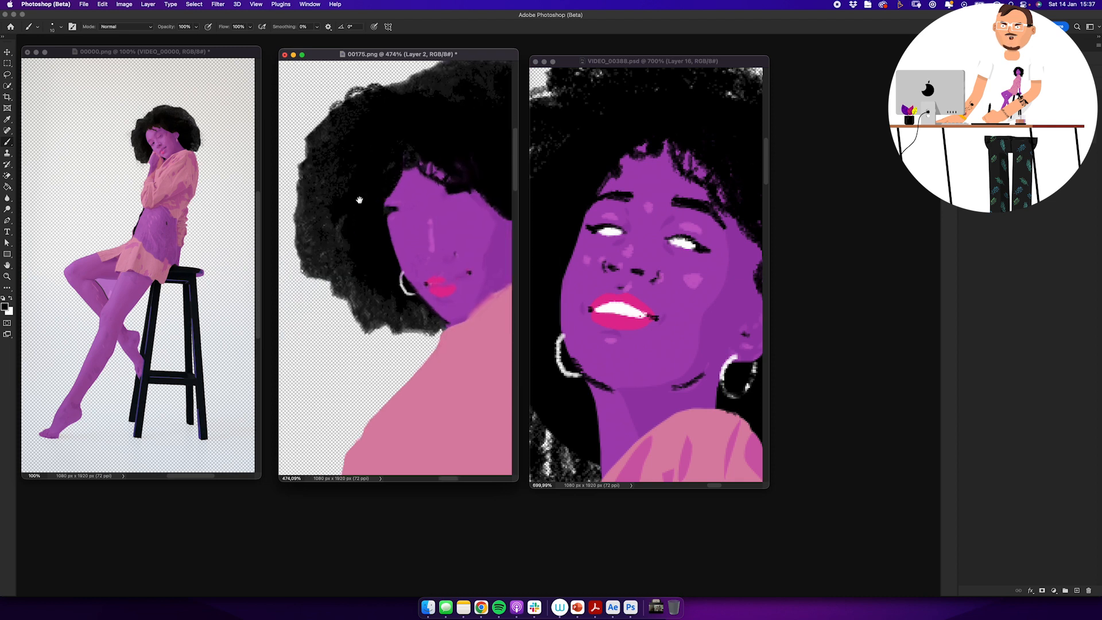
left_click_drag(377, 89, 313, 280)
left_click_drag(327, 287, 376, 327)
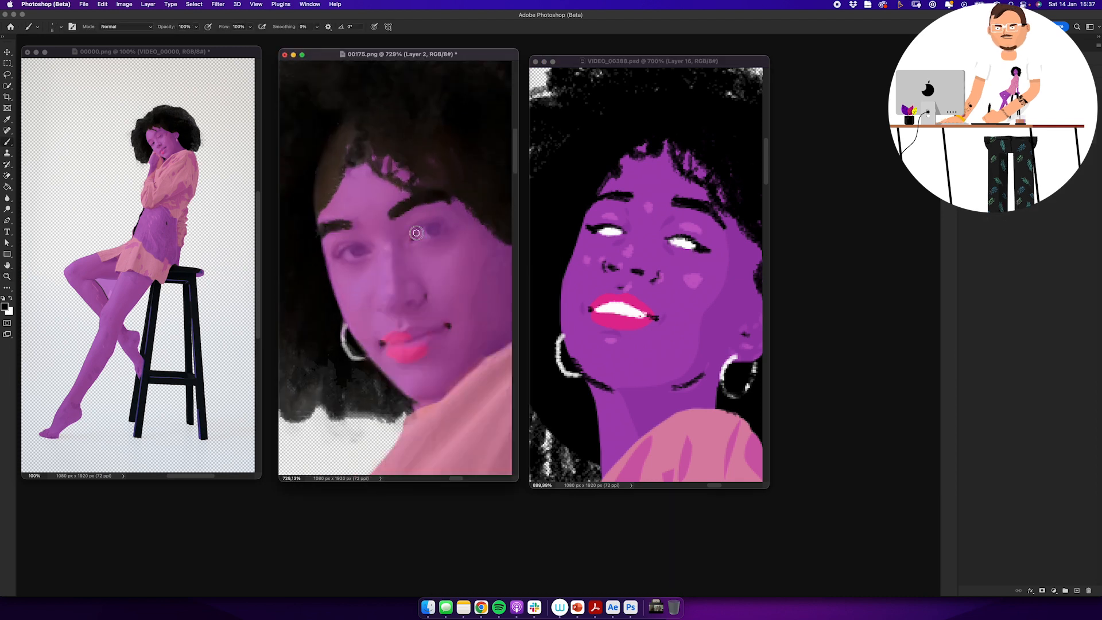
left_click_drag(366, 248, 332, 253)
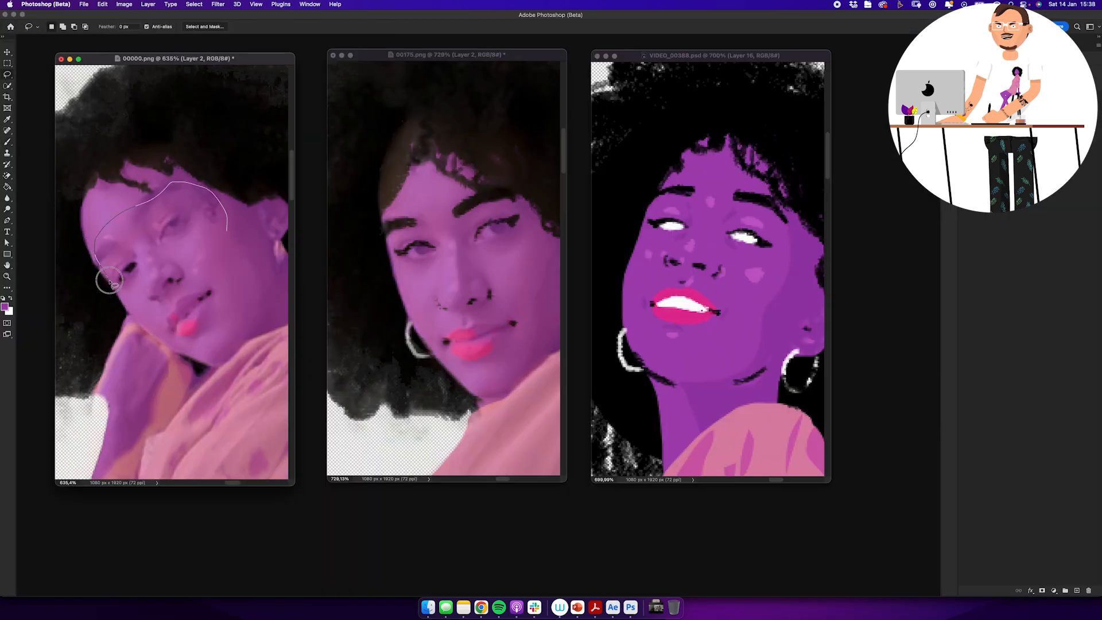
Step: Cover the facial features in 00000.png with purple and paint black facial details following the video frame
mouse_move(109, 281)
left_mouse_down()
mouse_move(244, 308)
mouse_move(242, 244)
left_mouse_up()
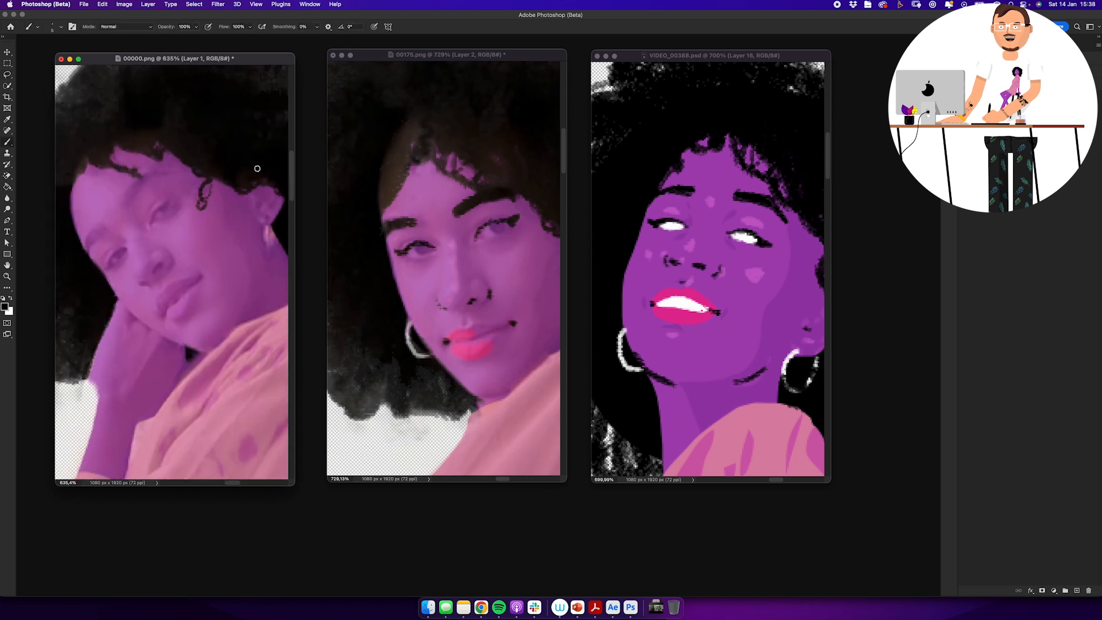
left_click_drag(172, 285, 158, 294)
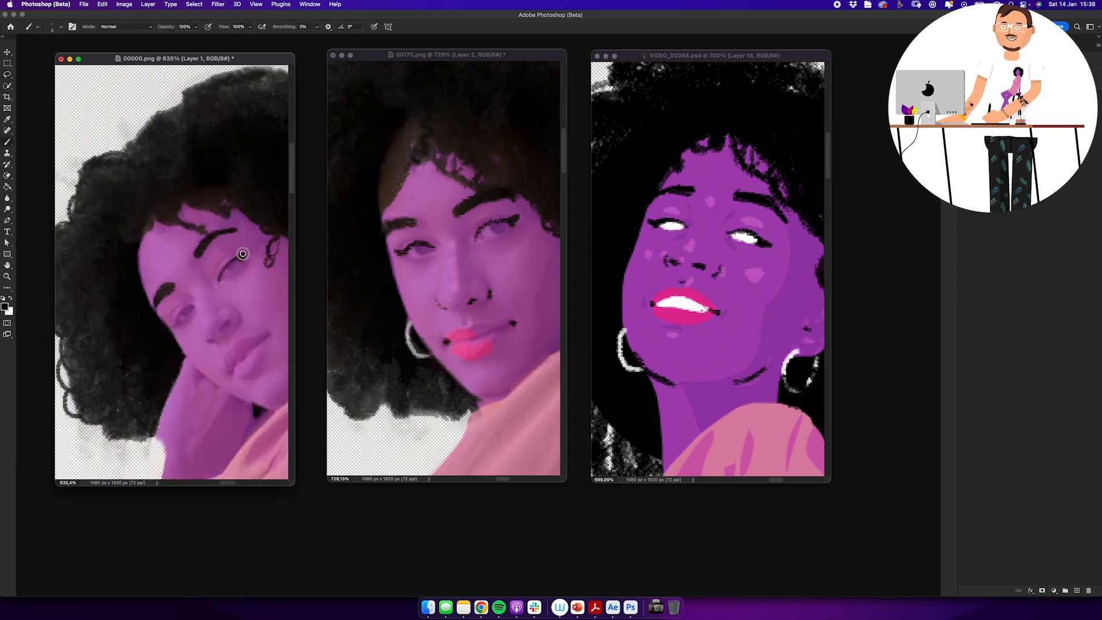
Step: Lasso the lips in 00175.png and fill them with pink
left_click(477, 325)
key("l")
mouse_move(510, 325)
left_mouse_down()
mouse_move(473, 324)
mouse_move(510, 325)
left_mouse_up()
key("alt+BackSpace")
key("super+d")
Step: Fill the lips in 00000.png with pink and paint the teeth white between them
left_click(268, 337)
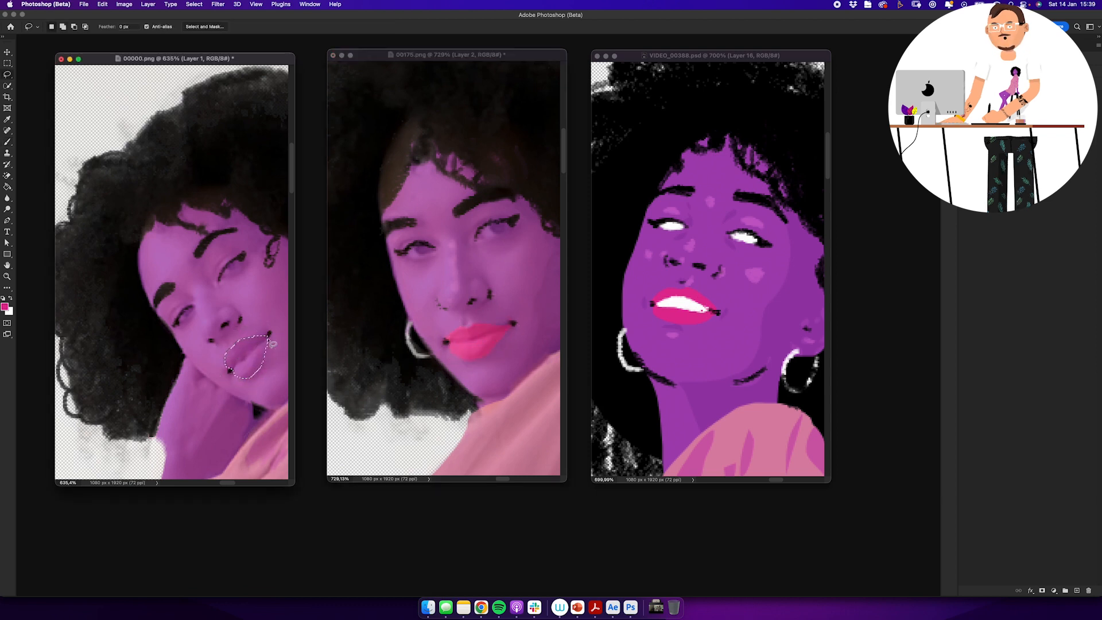
key("b")
key("x")
left_click_drag(254, 348, 241, 361)
Step: Paint the eyes solid white in both 00175.png and 00000.png
left_click(486, 227)
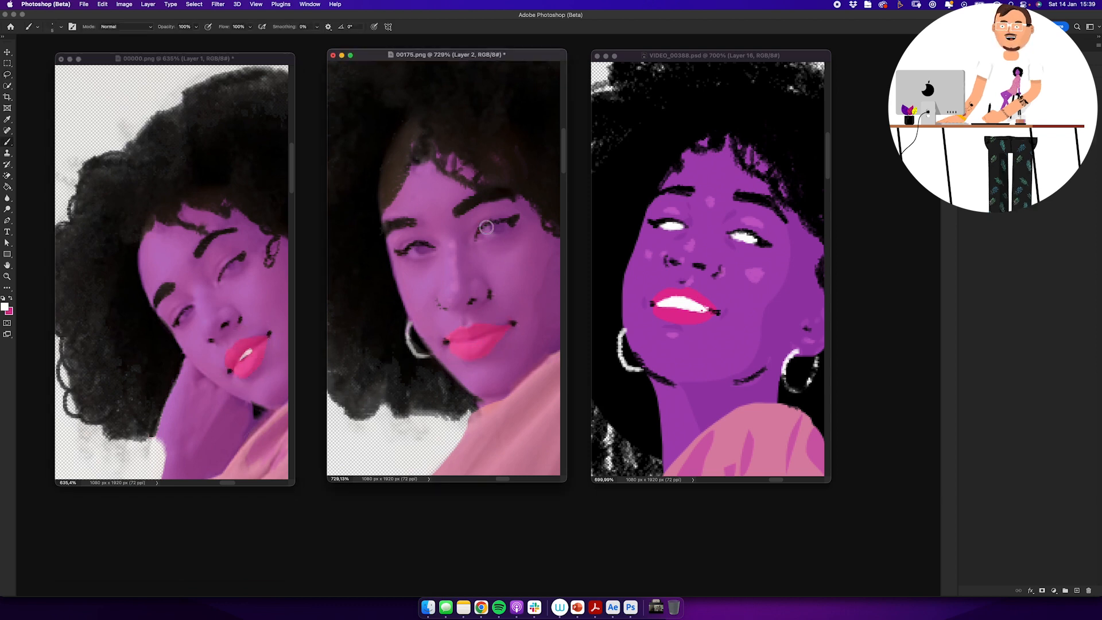
left_click_drag(413, 250, 409, 251)
left_click(228, 269)
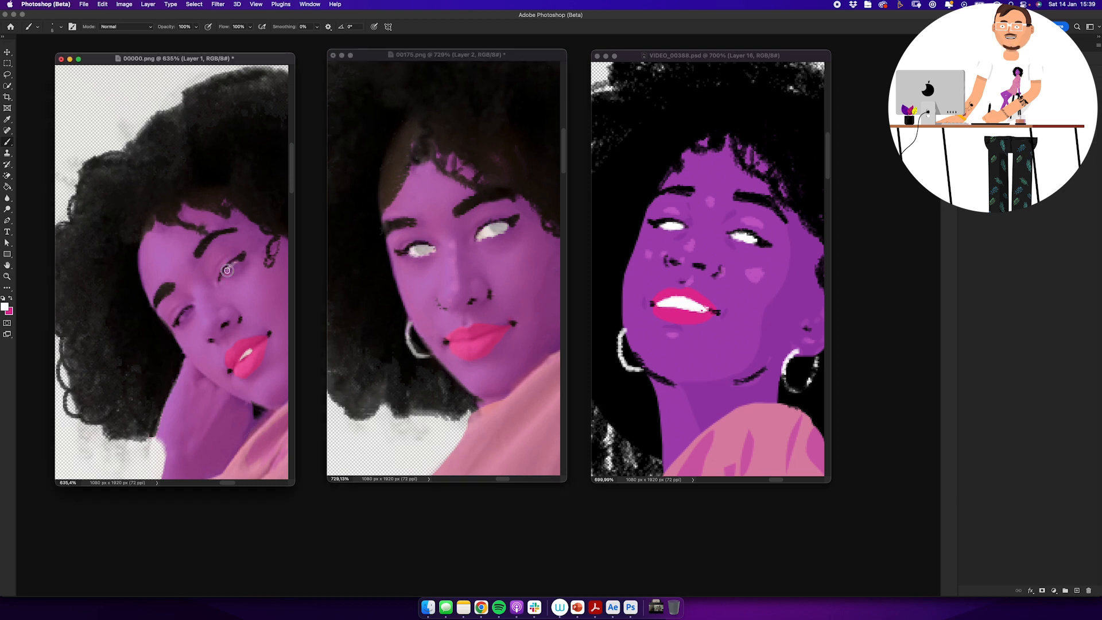
left_click_drag(190, 309, 182, 318)
Step: Sample purple from the skin and paint skin tones around the eyes, nose and cheek in 00000.png and 00175.png
left_click(198, 296, "alt")
left_click(453, 253)
left_click(211, 280)
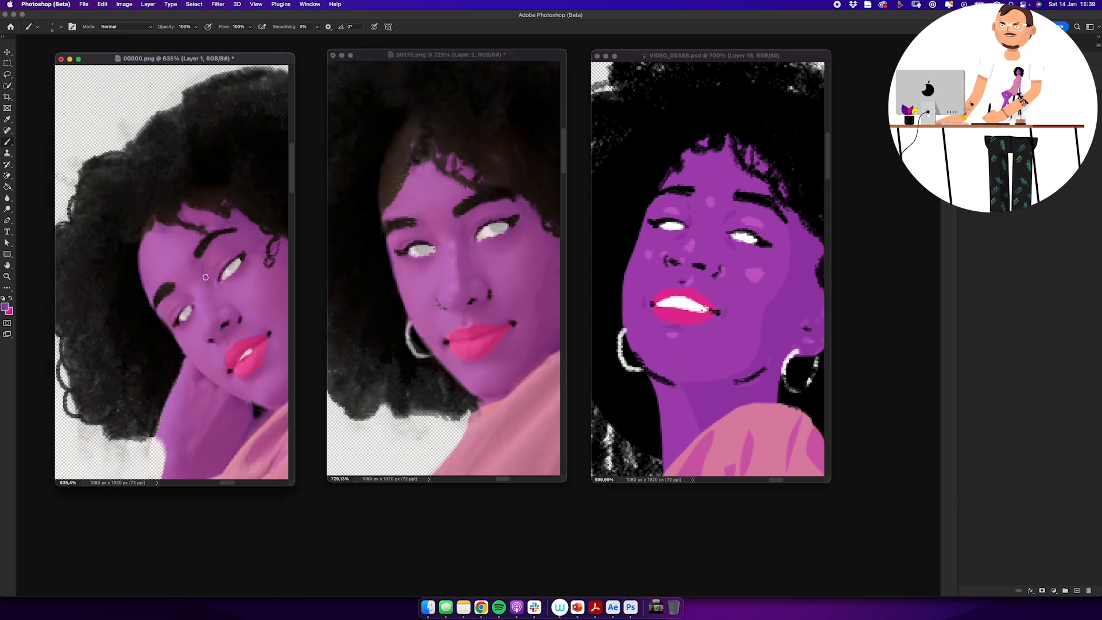
left_click(471, 263)
left_click(495, 252)
left_click(552, 247)
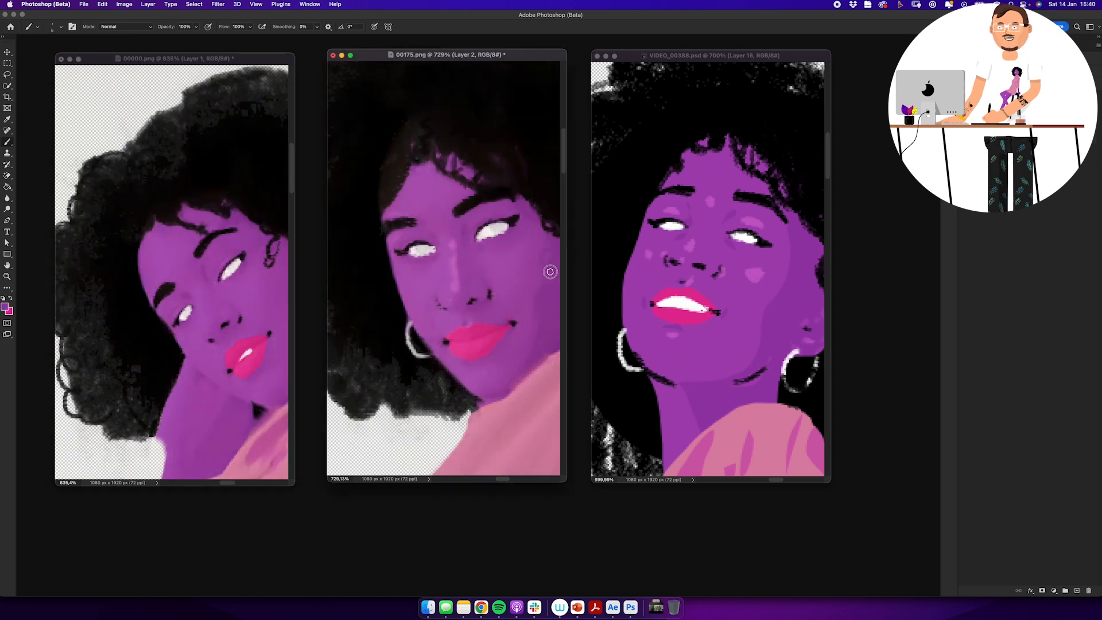
Step: Sample the light purple highlight from VIDEO_00388.psd and dab highlights on the cheeks, nose and mouth area in 00175.png
left_click(242, 310)
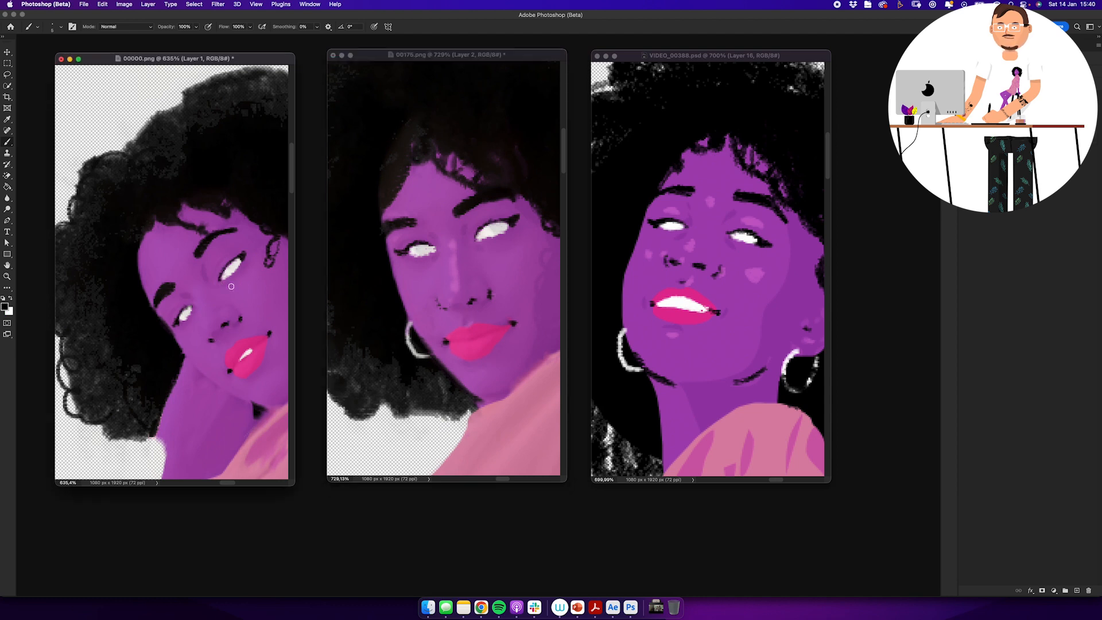
left_click(760, 272, "alt")
left_click(512, 260)
left_click_drag(515, 263, 511, 268)
left_click_drag(412, 284, 415, 287)
left_click(434, 298)
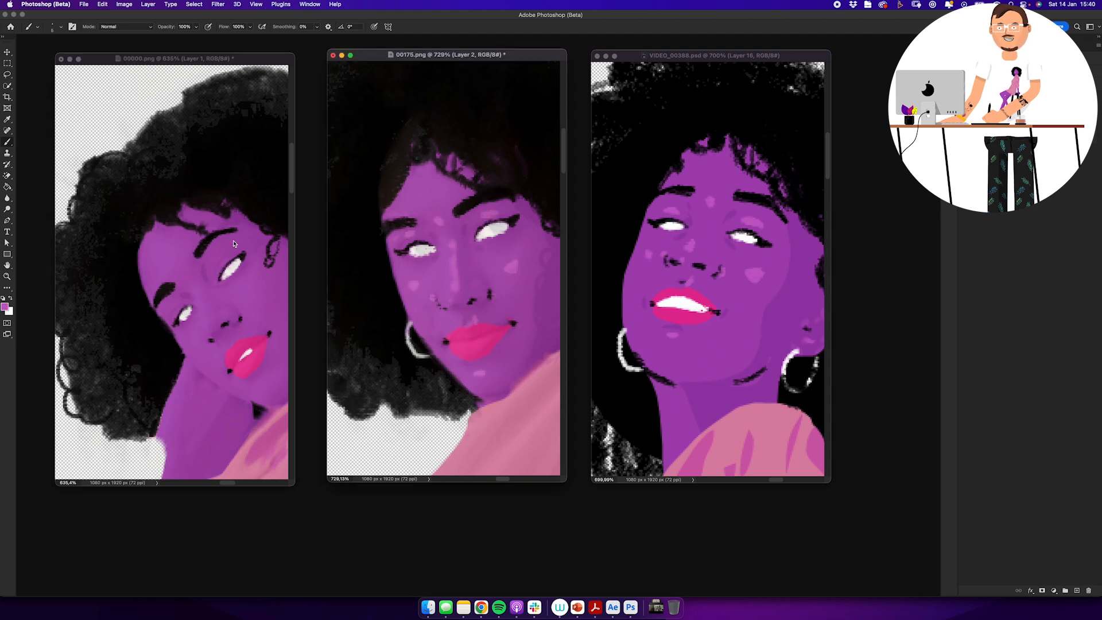
Step: Paint matching light purple highlights on the cheek, chin and forehead in 00000.png
left_click(263, 281)
left_click_drag(261, 384, 267, 379)
mouse_move(236, 287)
left_mouse_down()
mouse_move(201, 287)
mouse_move(188, 231)
left_mouse_up()
left_click(199, 204, "alt")
mouse_move(236, 196)
left_mouse_down()
mouse_move(263, 256)
mouse_move(207, 281)
left_mouse_up()
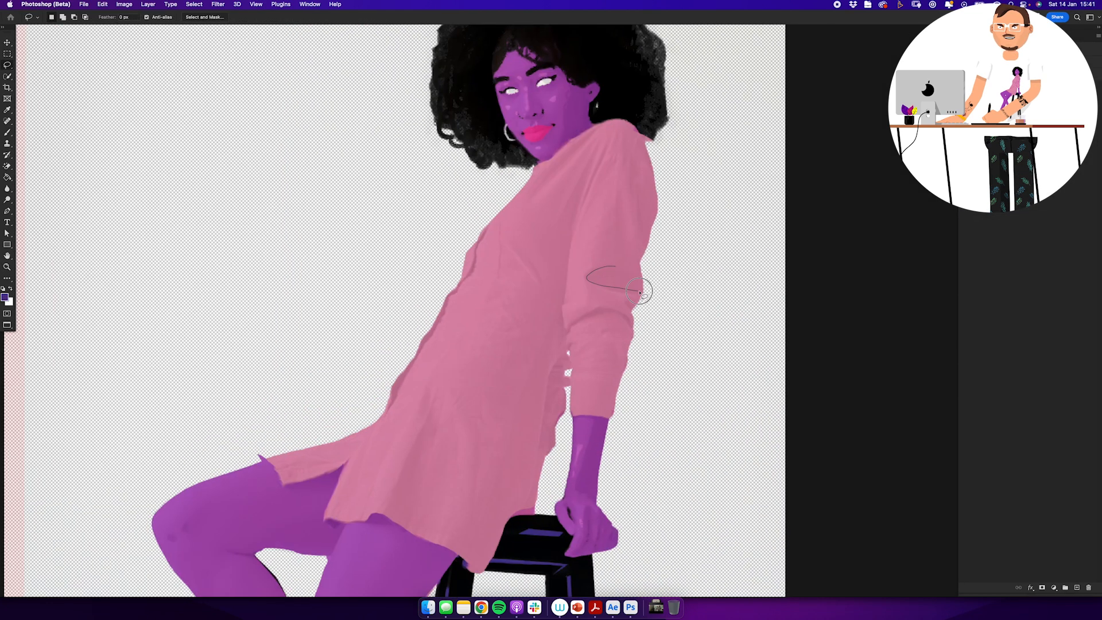
Step: Lasso narrow fold shapes across the shirt's collar, sleeve, front and hem in 00175.png and fill them with darker pink
left_click_drag(543, 174, 589, 136)
left_click_drag(592, 150, 569, 194)
left_click_drag(518, 250, 542, 274)
left_click_drag(572, 239, 558, 352)
left_click_drag(486, 228, 440, 320)
left_click_drag(410, 366, 389, 407)
mouse_move(428, 403)
left_mouse_down()
mouse_move(388, 501)
mouse_move(427, 408)
left_mouse_up()
left_click_drag(474, 440, 470, 475)
left_click_drag(549, 381, 541, 444)
left_click_drag(581, 352, 602, 345)
left_click_drag(640, 313, 627, 302)
left_click_drag(618, 195, 617, 221)
left_click_drag(620, 131, 618, 149)
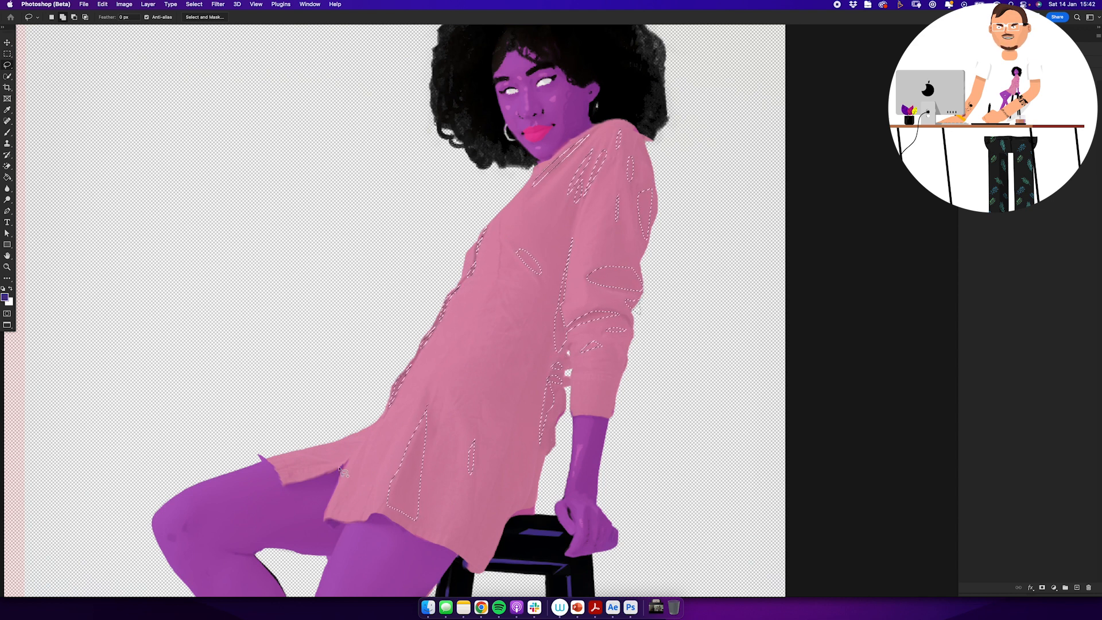
left_click_drag(508, 516, 552, 479)
left_click_drag(456, 555, 483, 573)
left_click_drag(556, 391, 568, 388)
left_click_drag(574, 374, 606, 377)
left_click_drag(630, 377, 603, 366)
left_click_drag(580, 209, 576, 220)
left_click_drag(594, 211, 585, 219)
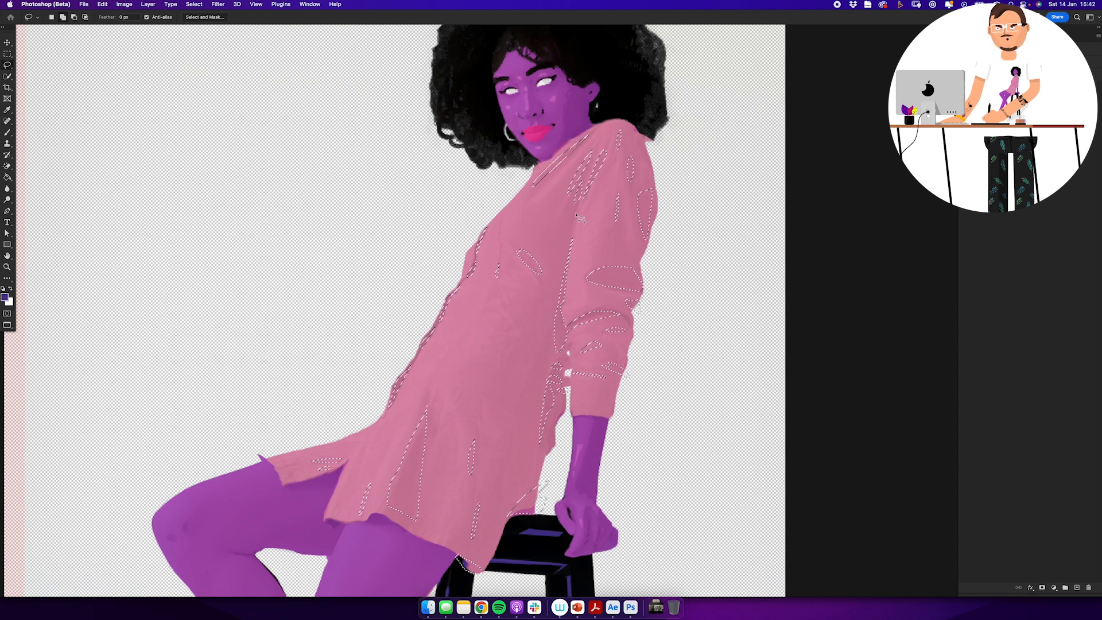
left_click_drag(499, 264, 497, 277)
key("alt+BackSpace")
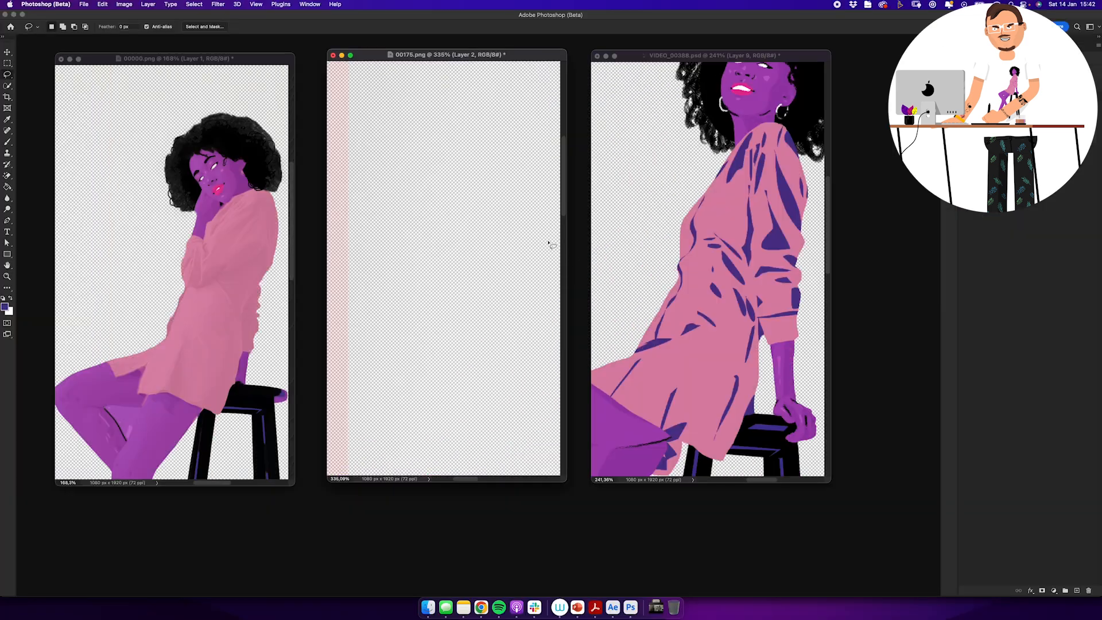
Step: Lasso fold shapes across the shirt's sleeves, waist, back and hem in 00000.png, fill them with darker pink, and deselect
left_click_drag(449, 313, 451, 304)
left_click_drag(498, 261, 509, 284)
left_click_drag(495, 220, 510, 236)
left_click_drag(546, 230, 506, 231)
left_click(184, 276)
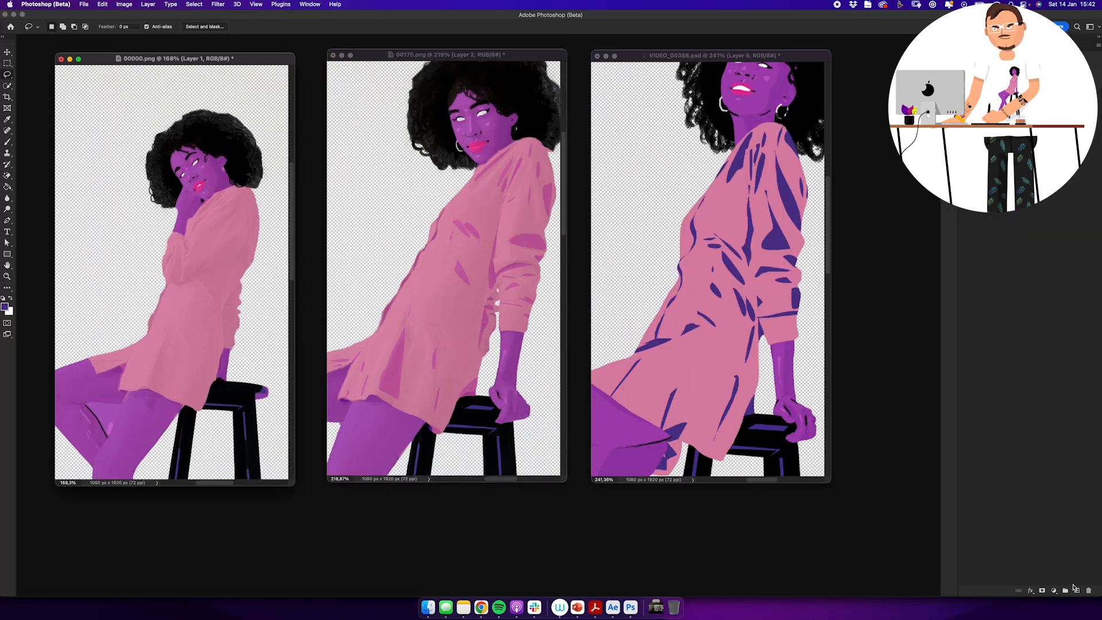
key("f")
scroll(495, 268, "up", 5)
left_click_drag(525, 156, 530, 157)
left_click_drag(551, 132, 501, 246)
left_click_drag(497, 259, 498, 257)
left_click_drag(512, 221, 514, 220)
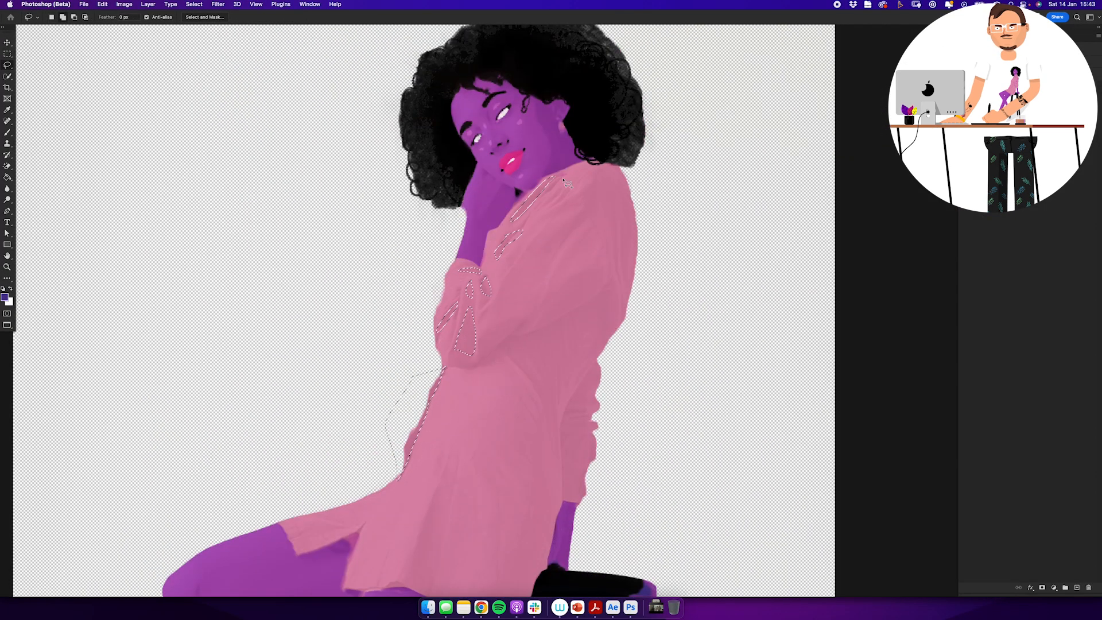
left_click_drag(586, 313, 609, 286)
left_click_drag(611, 294, 612, 296)
left_click_drag(627, 246, 631, 245)
left_click_drag(598, 361, 613, 359)
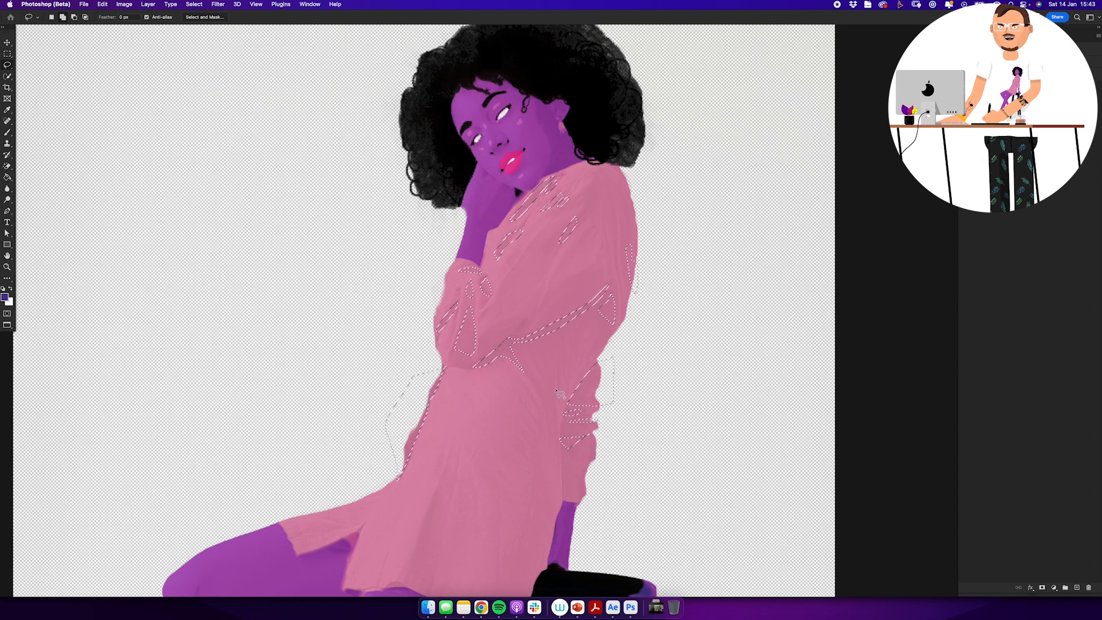
left_click_drag(456, 471, 458, 474)
left_click_drag(493, 402, 448, 238)
left_click_drag(328, 353, 326, 355)
left_click_drag(515, 289, 518, 291)
left_click_drag(517, 172, 490, 360)
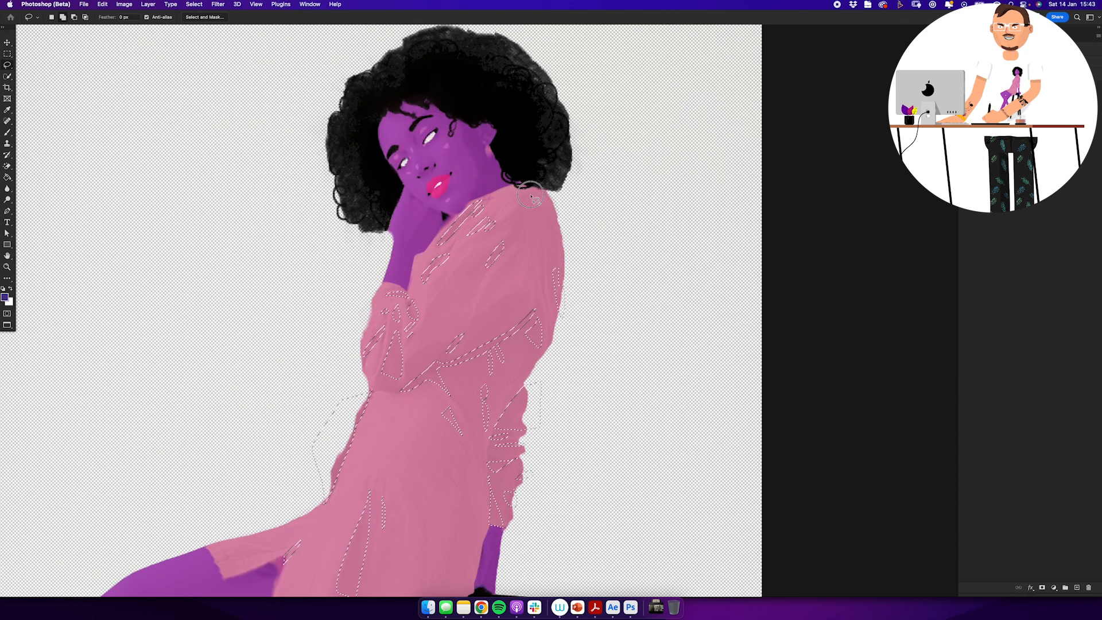
left_click_drag(513, 208, 515, 206)
left_click_drag(551, 226, 553, 228)
left_click_drag(513, 300, 517, 297)
left_click_drag(427, 574, 477, 362)
key("alt+BackSpace")
key("super+d")
Step: Clip the fold layer in 00000.png to the shirt layer beneath it
left_click(983, 57)
key("alt+super+g")
left_click_drag(561, 94, 553, 261)
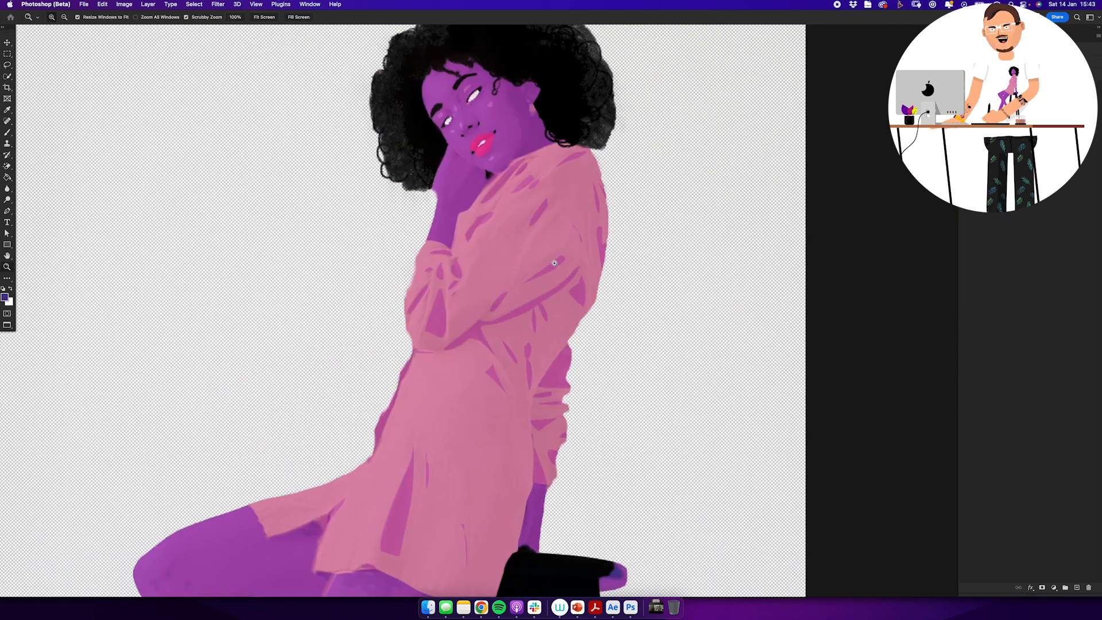
Step: Lasso the leftover purple in the gap between the crossed legs in 00000.png and delete it
key("super+equal")
key("l")
left_click(468, 315, "super")
mouse_move(480, 517)
left_mouse_down()
mouse_move(468, 315)
mouse_move(446, 391)
left_mouse_up()
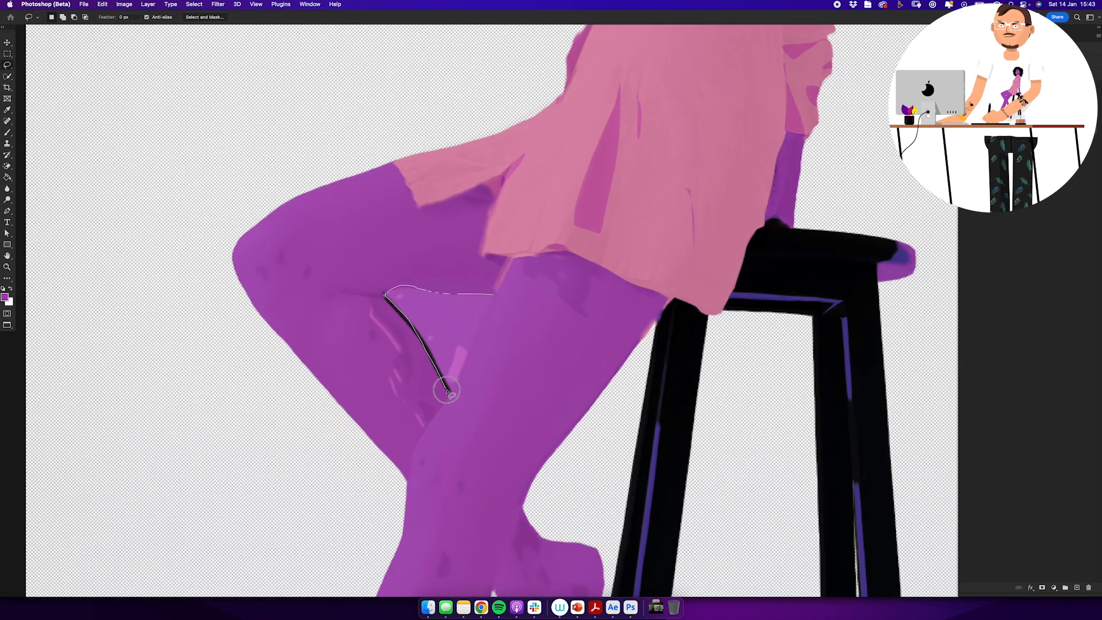
key("BackSpace")
Step: Lasso the blotchy areas of the legs in 00000.png and even them out with flat purple
mouse_move(611, 333)
left_mouse_down()
mouse_move(487, 247)
mouse_move(290, 408)
mouse_move(603, 344)
left_mouse_up()
left_click_drag(538, 504, 574, 264)
left_click_drag(573, 265, 565, 270)
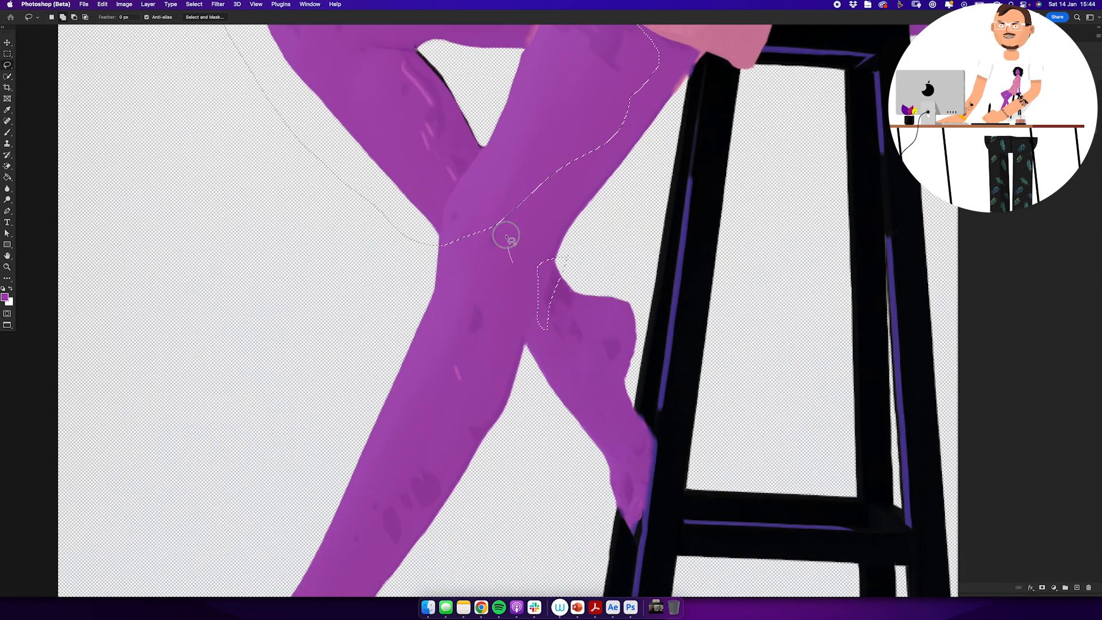
left_click_drag(505, 236, 502, 299)
left_click_drag(585, 278, 568, 274)
left_click_drag(455, 417, 515, 312)
left_click_drag(436, 357, 478, 360)
left_click_drag(385, 402, 385, 482)
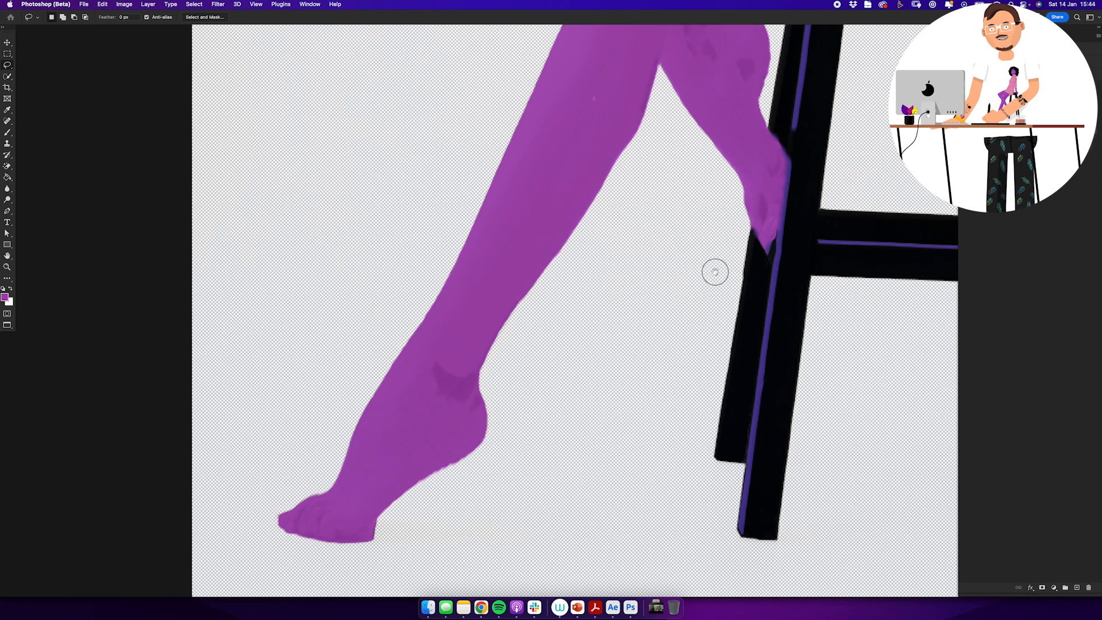
Step: Lasso the purple spill on the stool in 00000.png and fill it with black
left_click_drag(715, 272, 655, 312)
key("d")
left_click_drag(689, 268, 716, 298)
key("alt+BackSpace")
key("super+d")
key("super+minus")
left_click_drag(718, 172, 588, 479)
left_click_drag(718, 245, 689, 246)
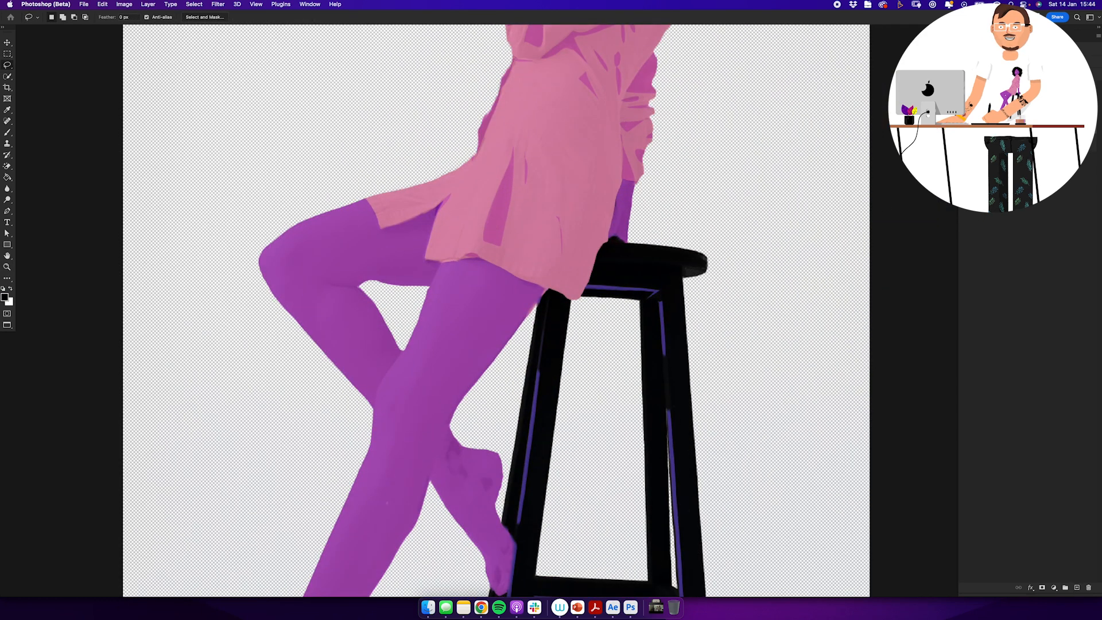
Step: Try changing the clipping of the current layer in 00000.png
key("super+alt+g")
key("super+z")
left_click_drag(764, 264, 688, 266)
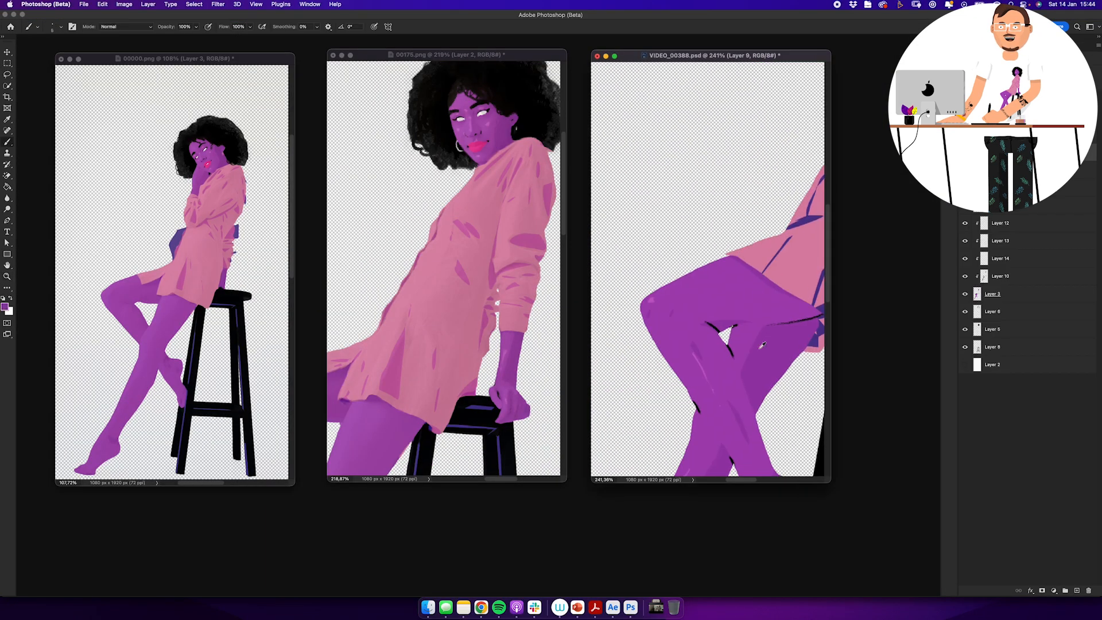
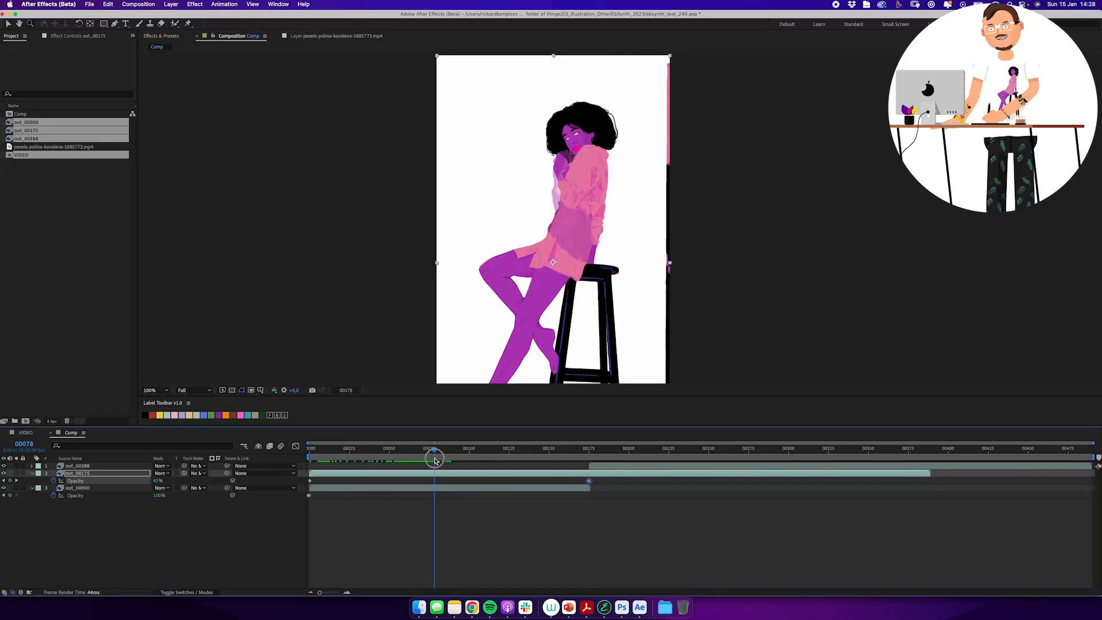
Step: Switch to After Effects, scrub the comp to frame 00089, and open 00089.png from the out_00175 folder in Photoshop
left_click_drag(438, 458, 454, 462)
left_click(419, 607)
double_click(298, 178)
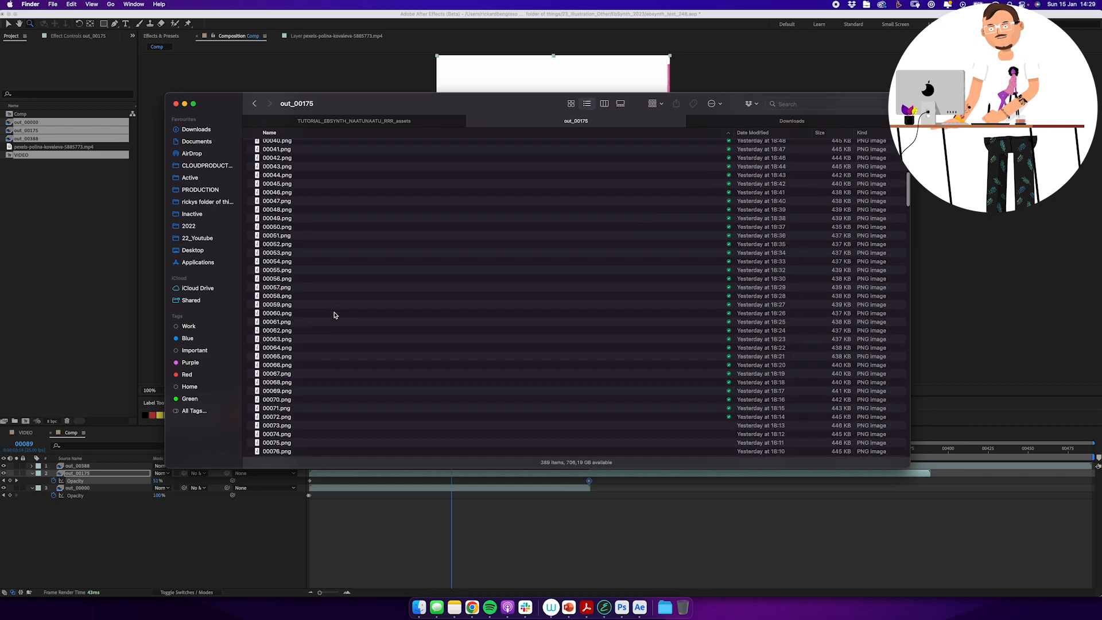
scroll(367, 344, "down", 10)
left_click(402, 402)
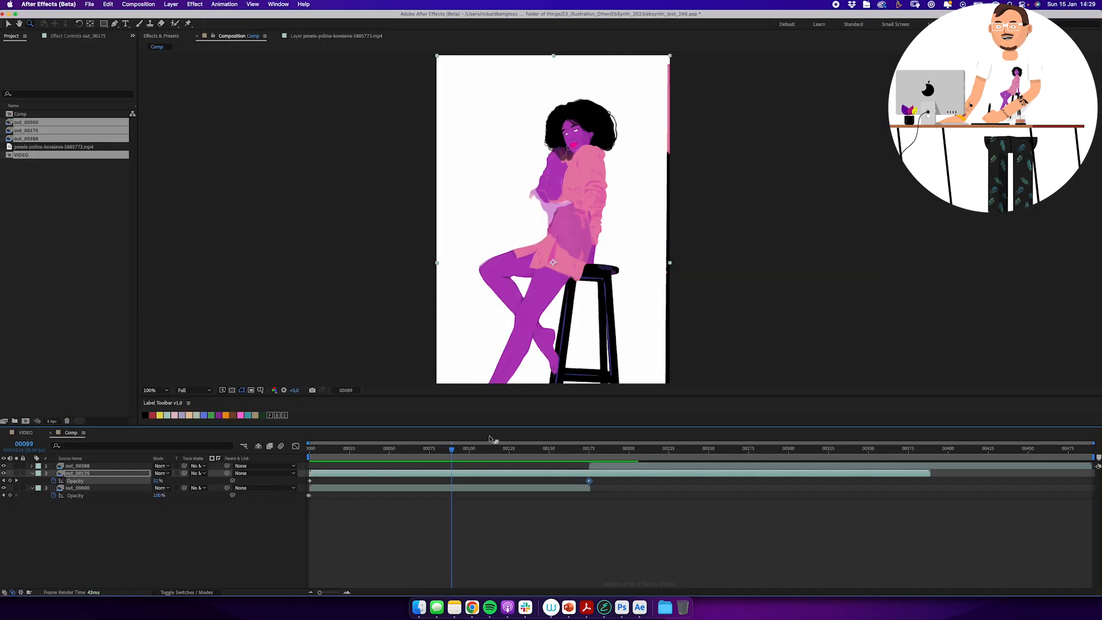
Step: Scrub the comp for the next faulty frame and open 00342.png from the rendered sequence folder in Photoshop beside 00089.png
left_click_drag(450, 451, 723, 457)
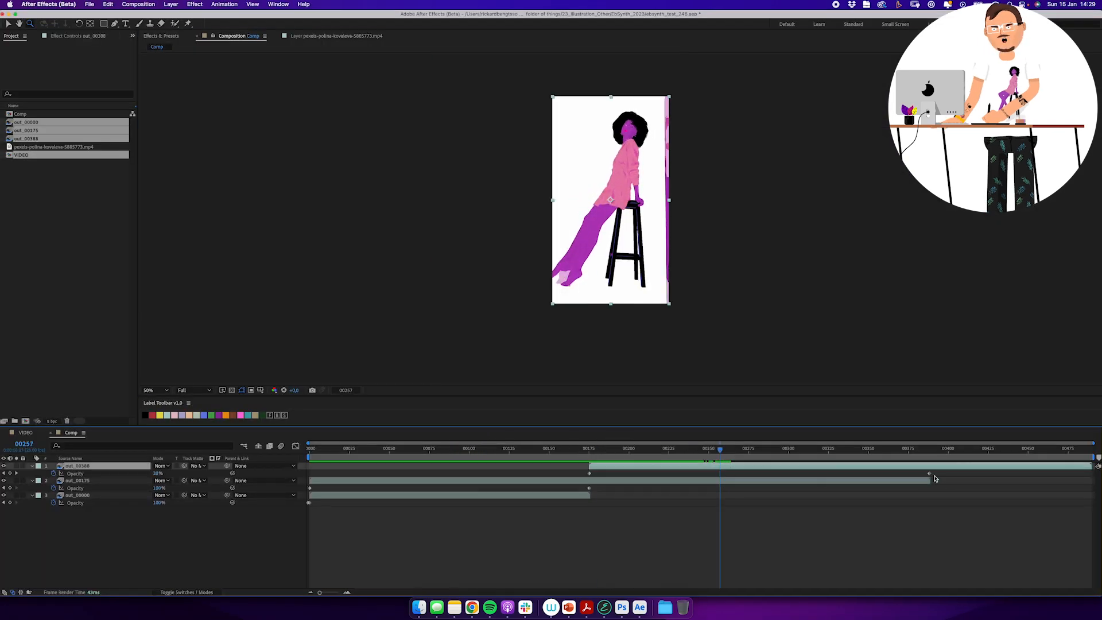
left_click_drag(932, 475, 905, 477)
left_click(622, 608)
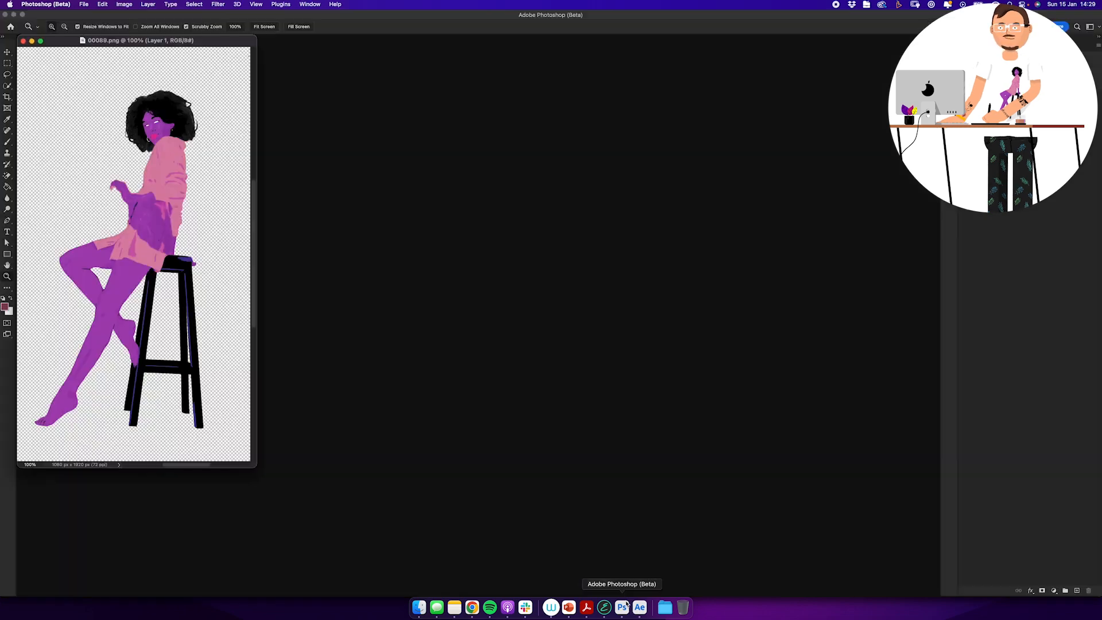
left_click(419, 607)
left_click(254, 104)
double_click(286, 172)
scroll(299, 312, "down", 10)
scroll(299, 312, "down", 8)
left_click(289, 369)
left_click_drag(286, 334, 622, 608)
left_click_drag(226, 53, 472, 48)
Step: Scrub the After Effects comp to frame 00425 and open 00425.png in Photoshop beside the other two frames
left_click(640, 608)
left_click_drag(719, 450, 804, 472)
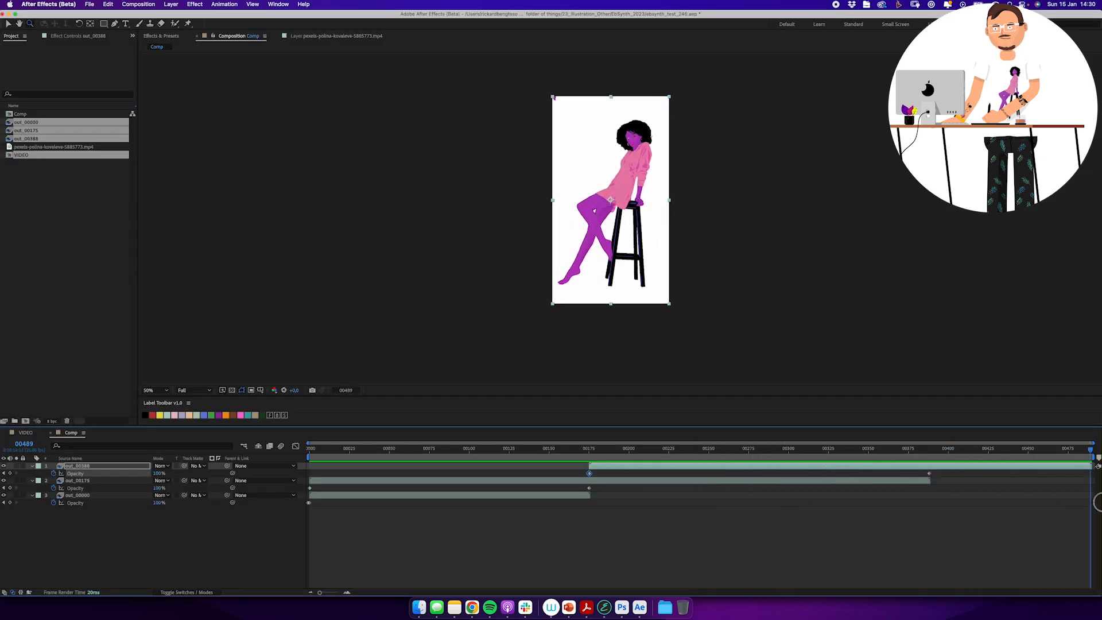
key("super+shift+a")
left_click_drag(947, 451, 904, 452)
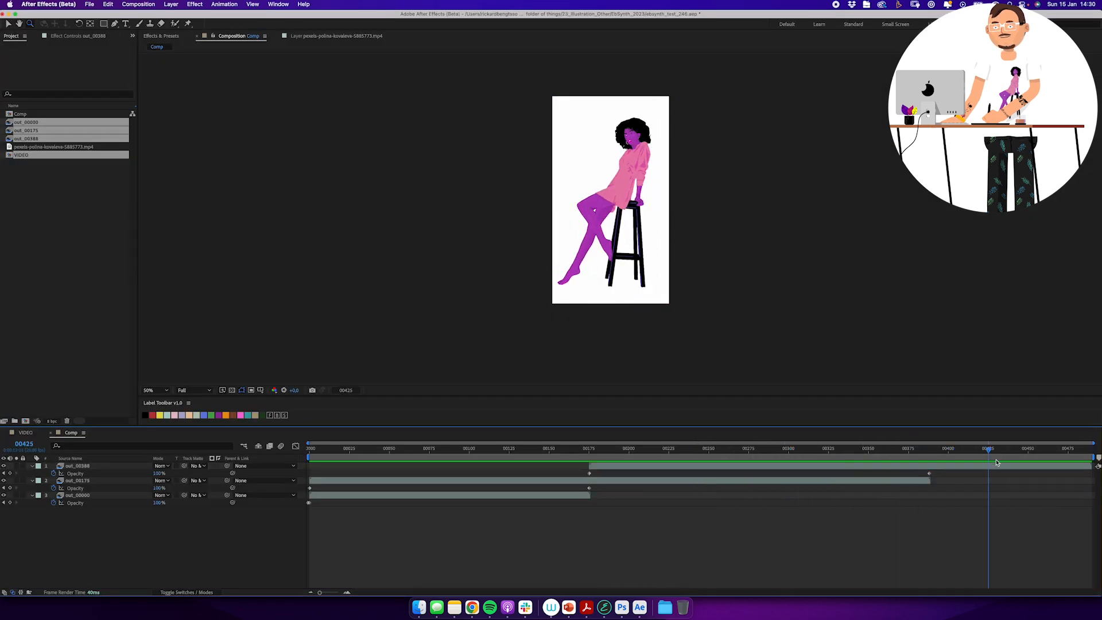
left_click(639, 138)
left_click(598, 184)
left_click_drag(647, 299, 625, 110)
left_click(621, 608)
Step: Place VIDEO_00089, VIDEO_00342 and the source frame for 00425 from the video folder into their matching Photoshop documents
left_click(419, 608)
scroll(322, 371, "down", 15)
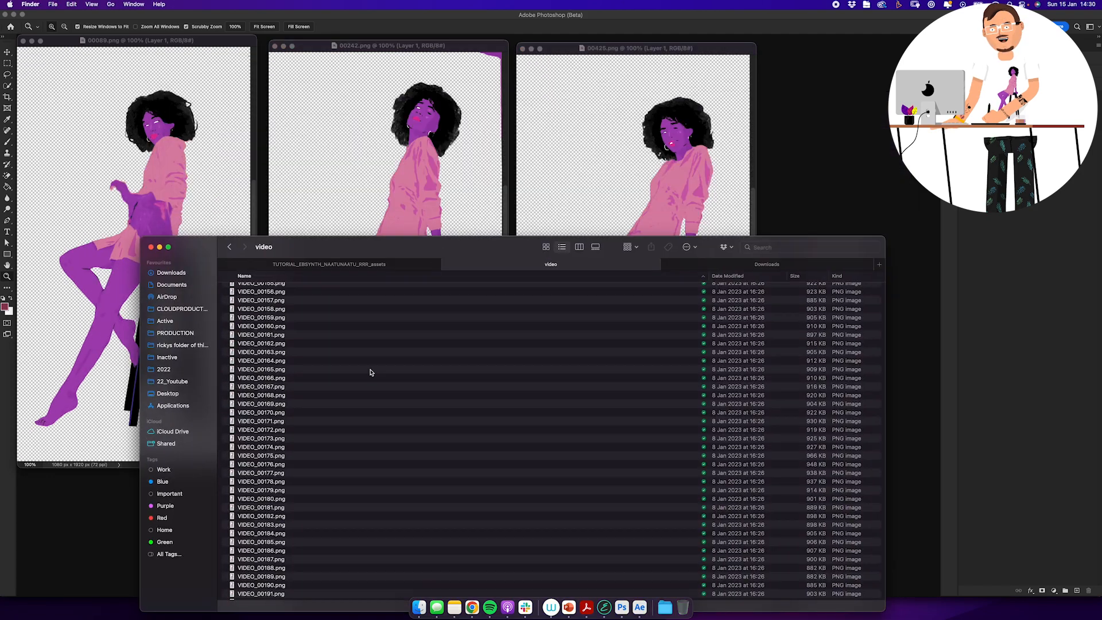
scroll(342, 394, "down", 5)
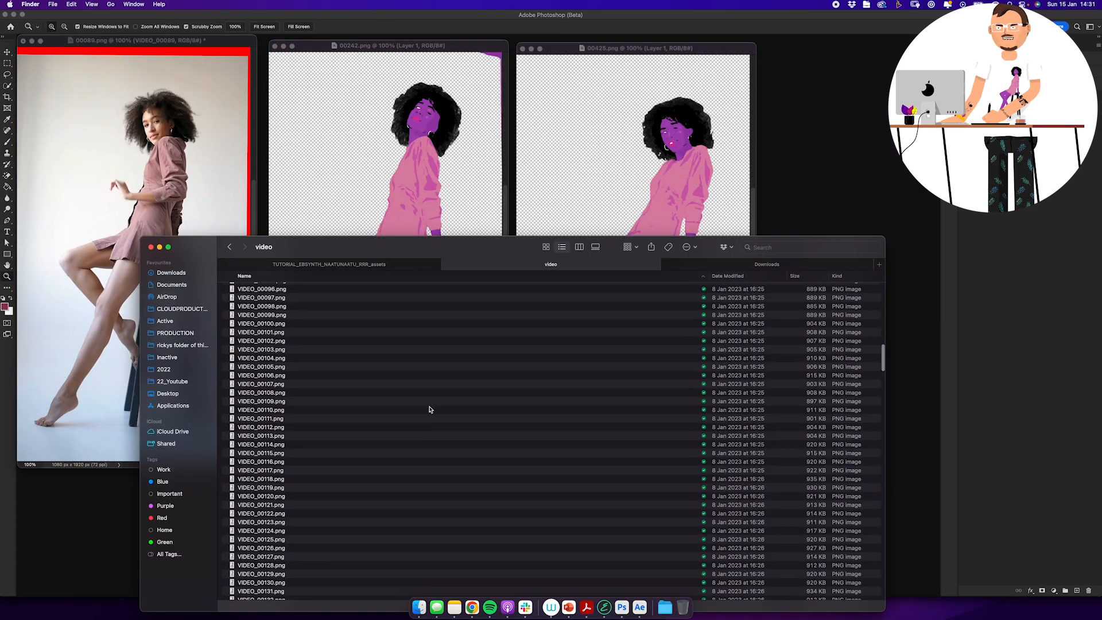
scroll(431, 409, "down", 5)
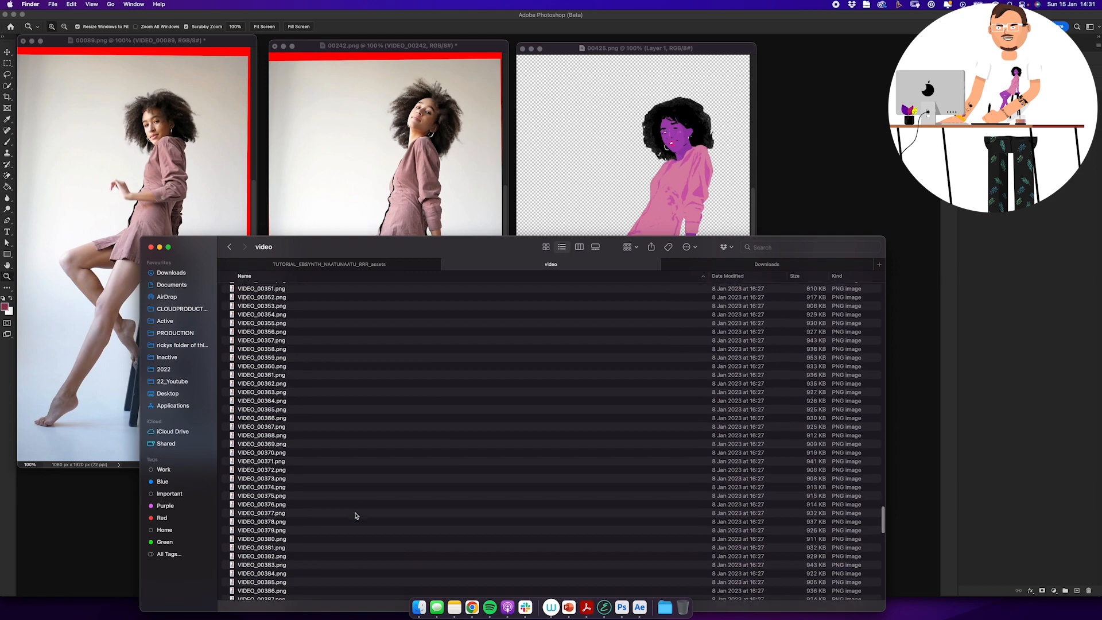
scroll(357, 516, "down", 10)
left_click(281, 592)
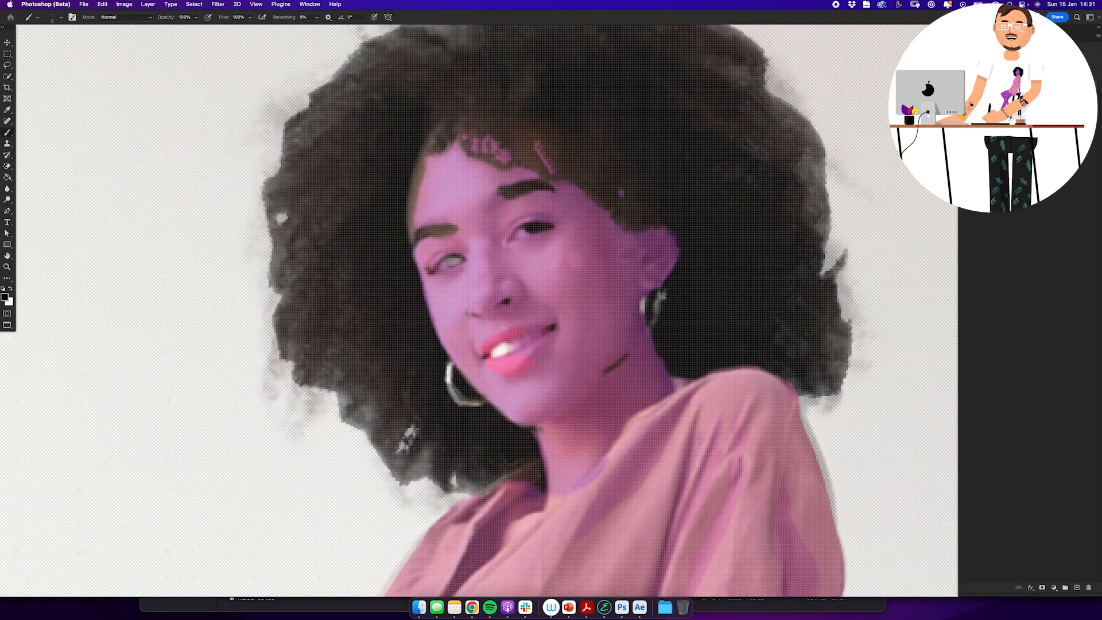
Step: Adjust the brush and paint black eye and eyebrow details over the photo reference in 00425.png
right_click(516, 236)
left_click_drag(560, 258, 563, 257)
left_click_drag(501, 195, 490, 210)
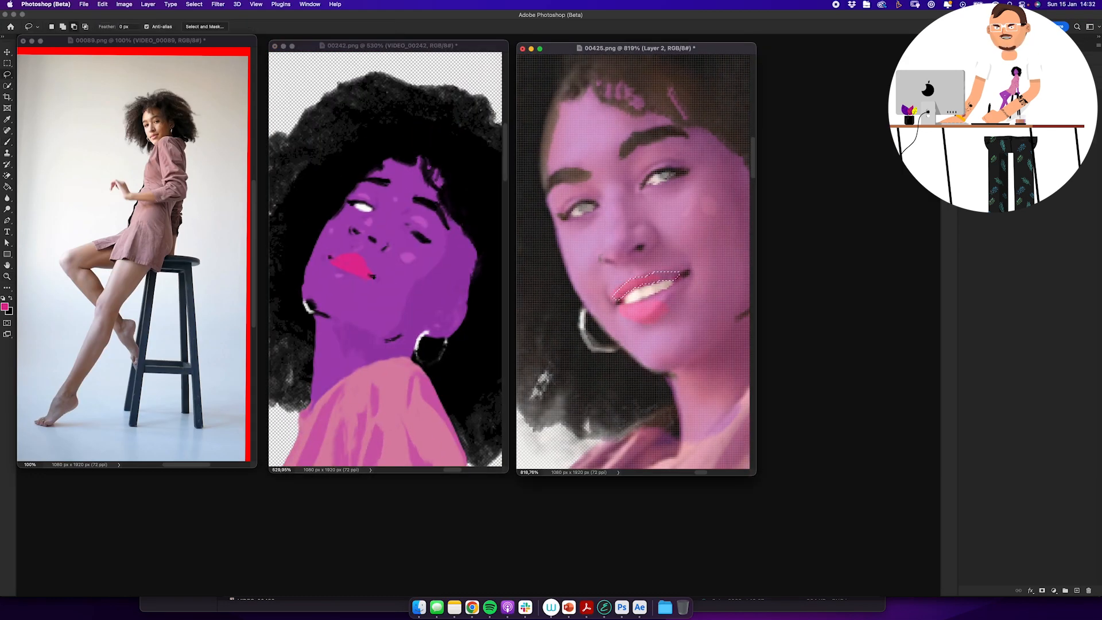
Step: Paint the nostril line in black and add highlights under the nose and on the chin in 00425.png
key("b")
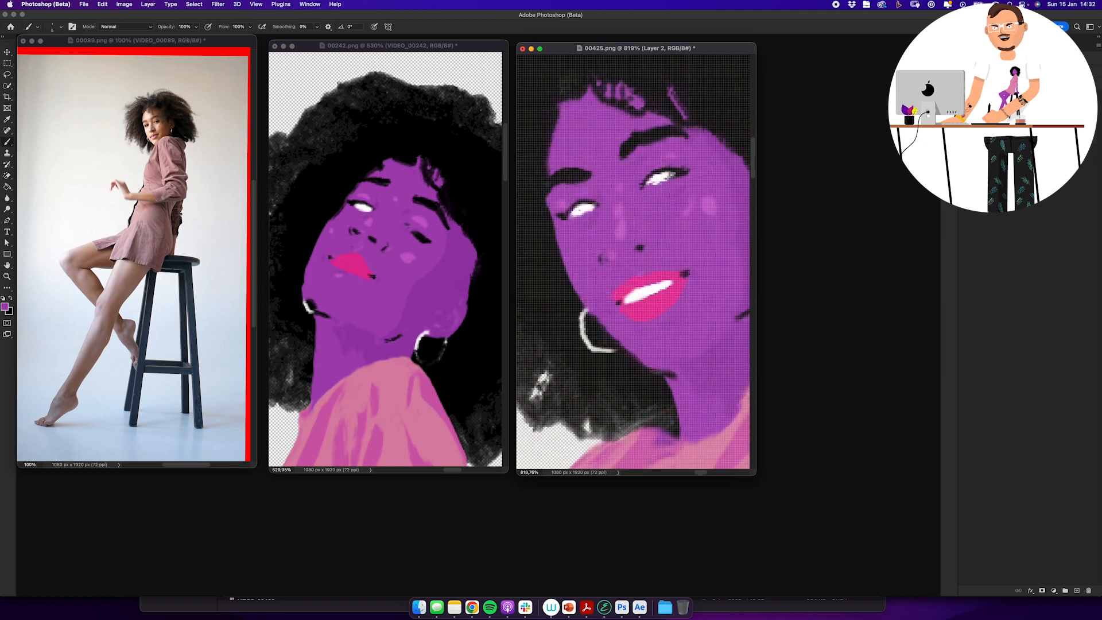
key("x")
left_click_drag(655, 231, 655, 246)
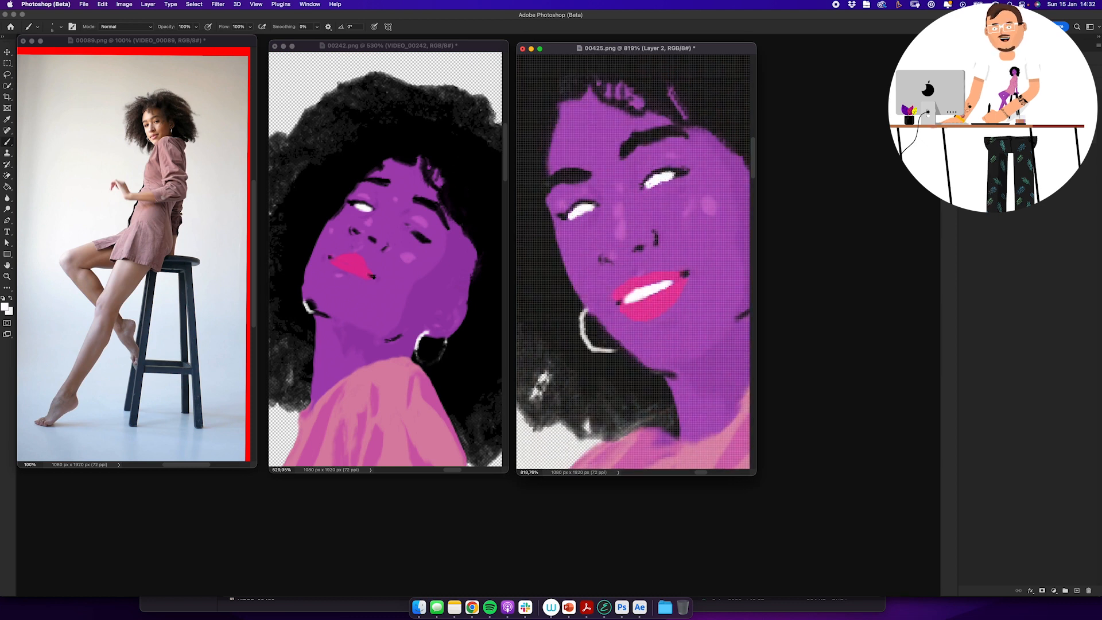
left_click_drag(637, 267, 640, 258)
left_click_drag(653, 339, 663, 336)
left_click_drag(689, 298, 603, 258)
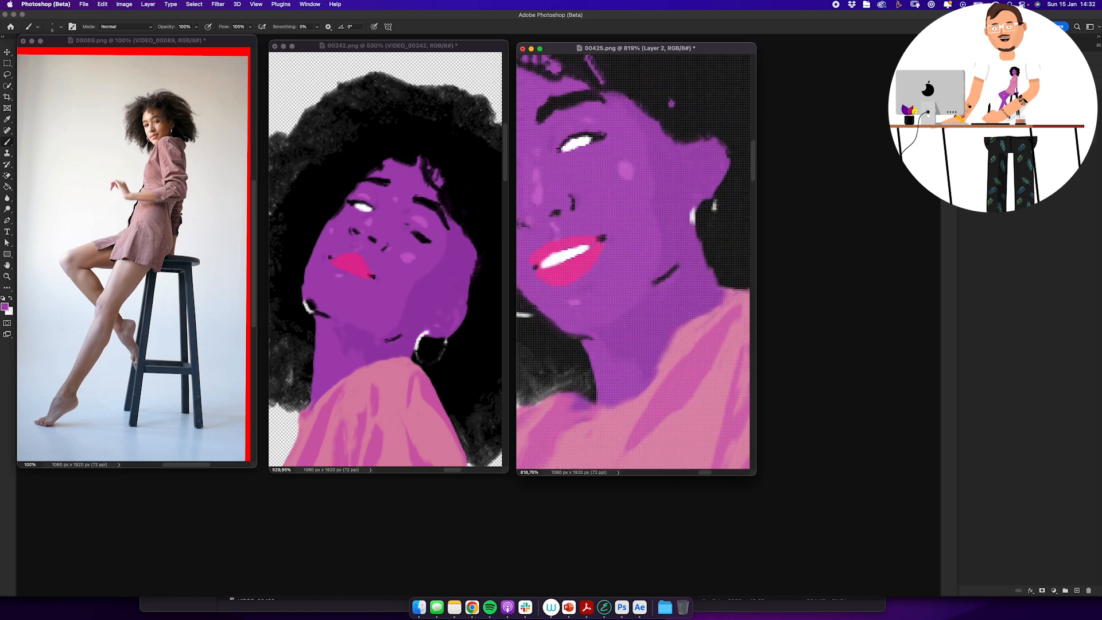
left_click_drag(649, 322, 597, 172, "super")
left_click_drag(660, 259, 620, 259, "super")
left_click_drag(649, 201, 631, 321)
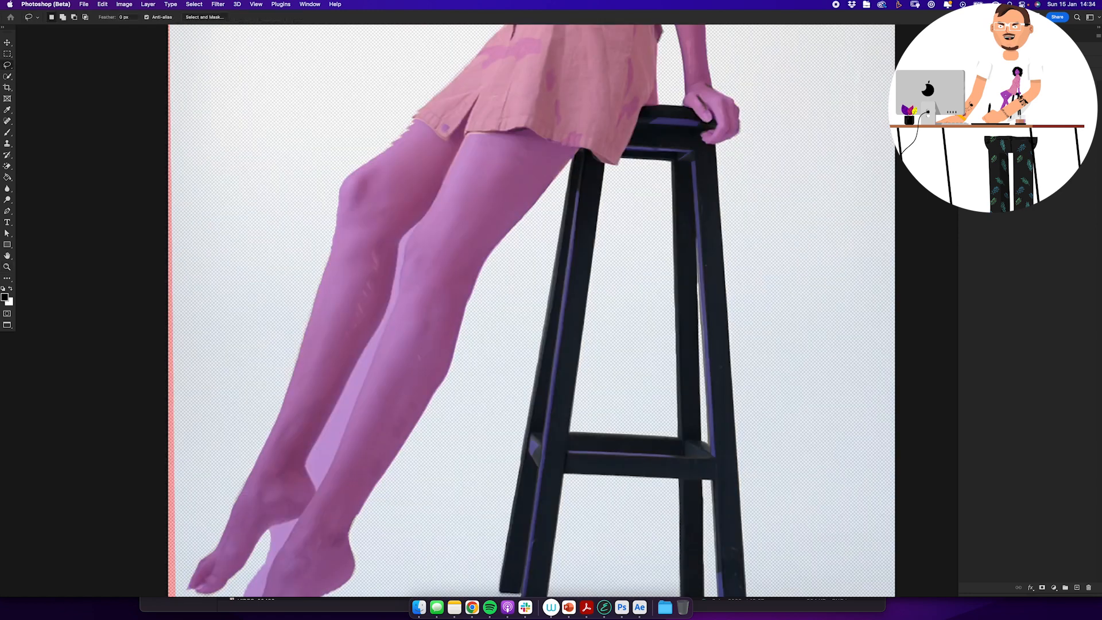
Step: Lasso the purple spill in the gap between the outstretched legs, from the knees to the feet
left_click_drag(345, 395, 356, 401)
left_click_drag(356, 396, 423, 261)
left_click_drag(411, 231, 419, 224)
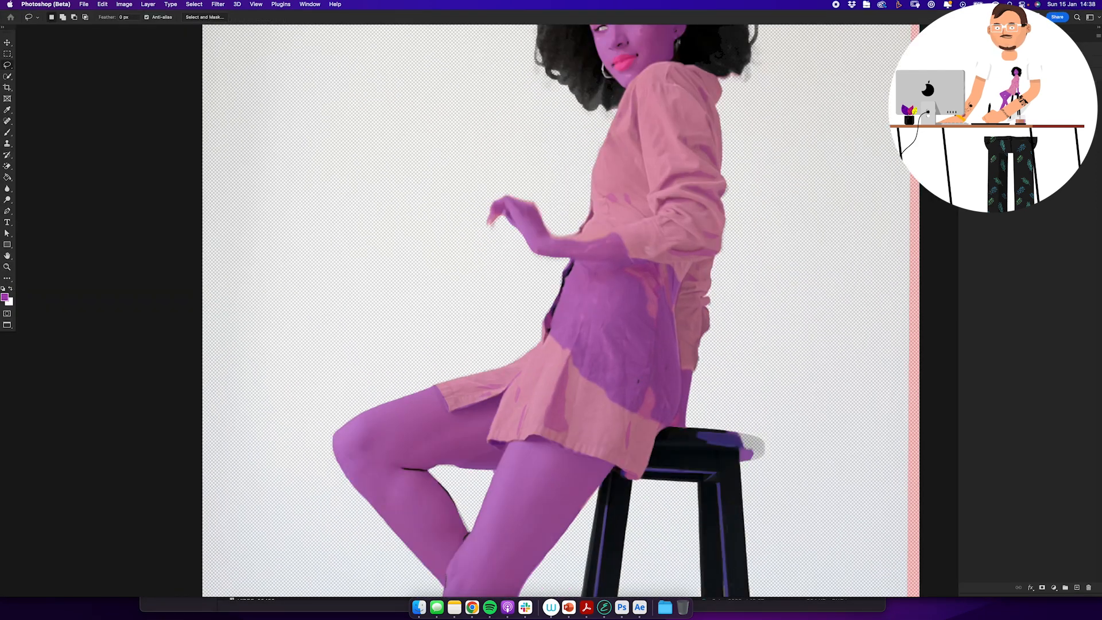
Step: Lasso the fold shadows along the pink shirt's front edge, chest, waist, cuff, back panel and shoulder for darker pink shading
left_click_drag(533, 308, 548, 343)
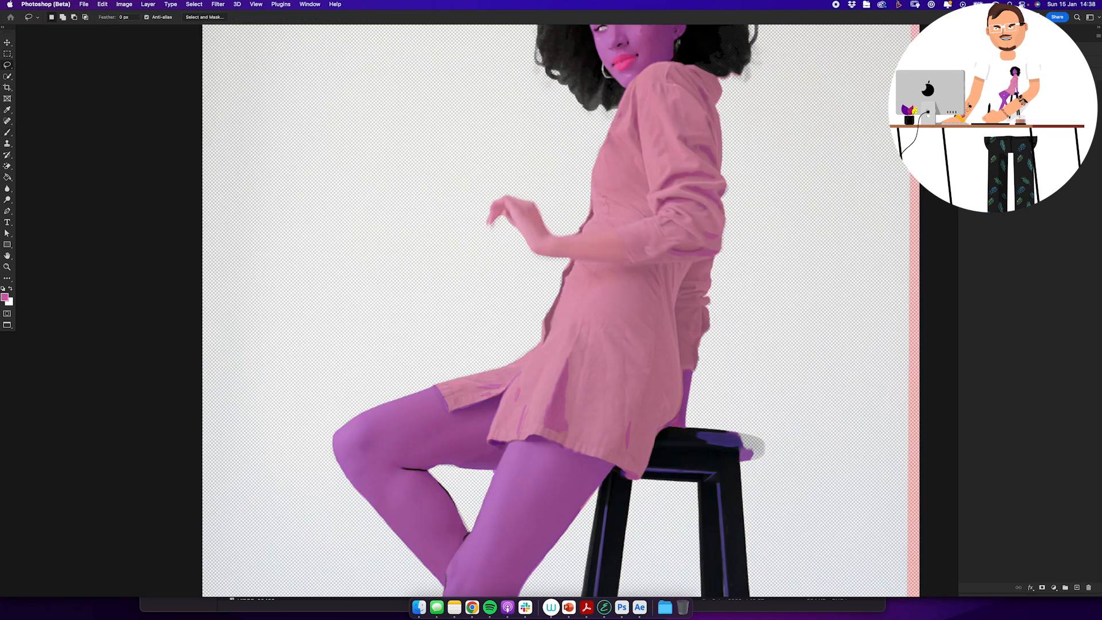
left_click_drag(615, 201, 639, 216)
left_click_drag(634, 167, 646, 185)
left_click_drag(608, 138, 616, 152)
left_click_drag(635, 104, 639, 147)
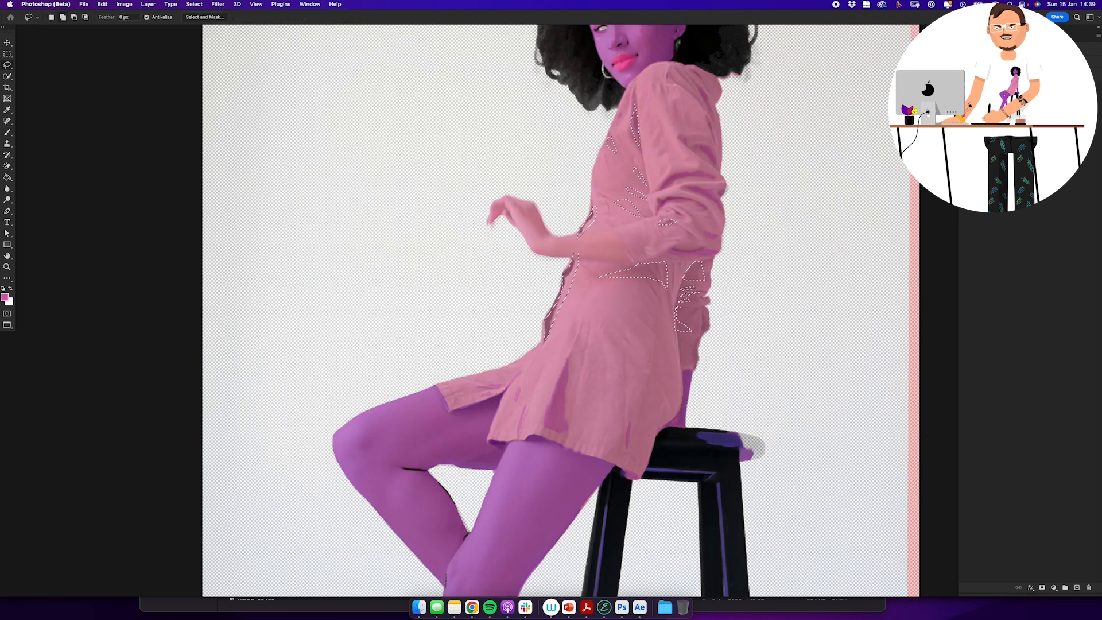
left_click_drag(667, 262, 675, 329)
left_click_drag(684, 280, 705, 281)
left_click_drag(667, 235, 701, 241)
left_click_drag(666, 71, 689, 86)
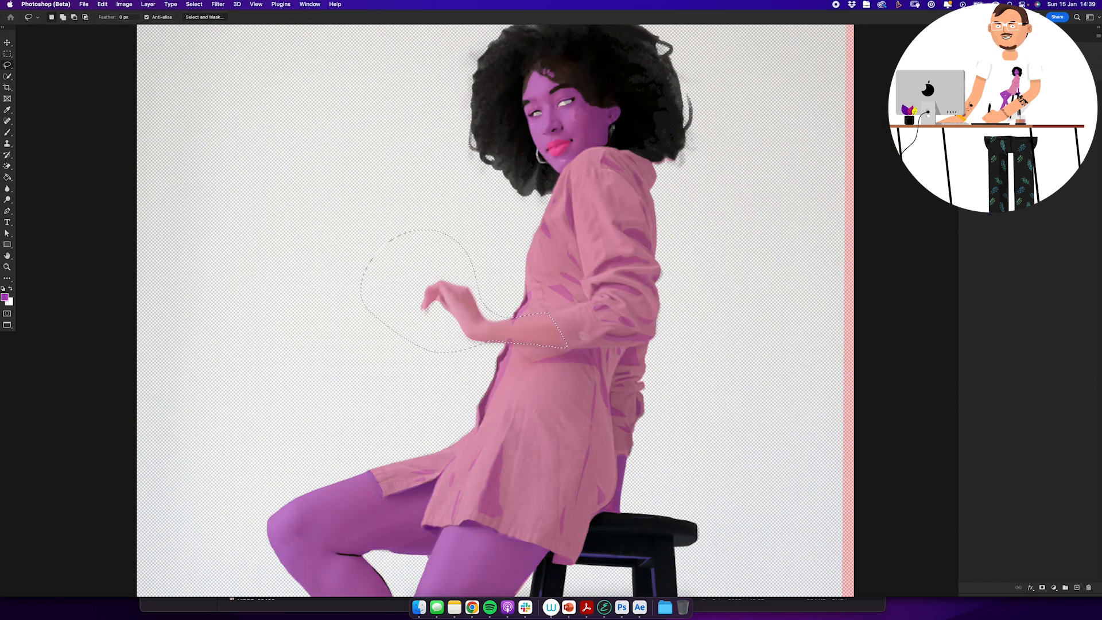
Step: Fill the lassoed forearm and hand with the purple skin colour and deselect
key("alt+BackSpace")
key("super+d")
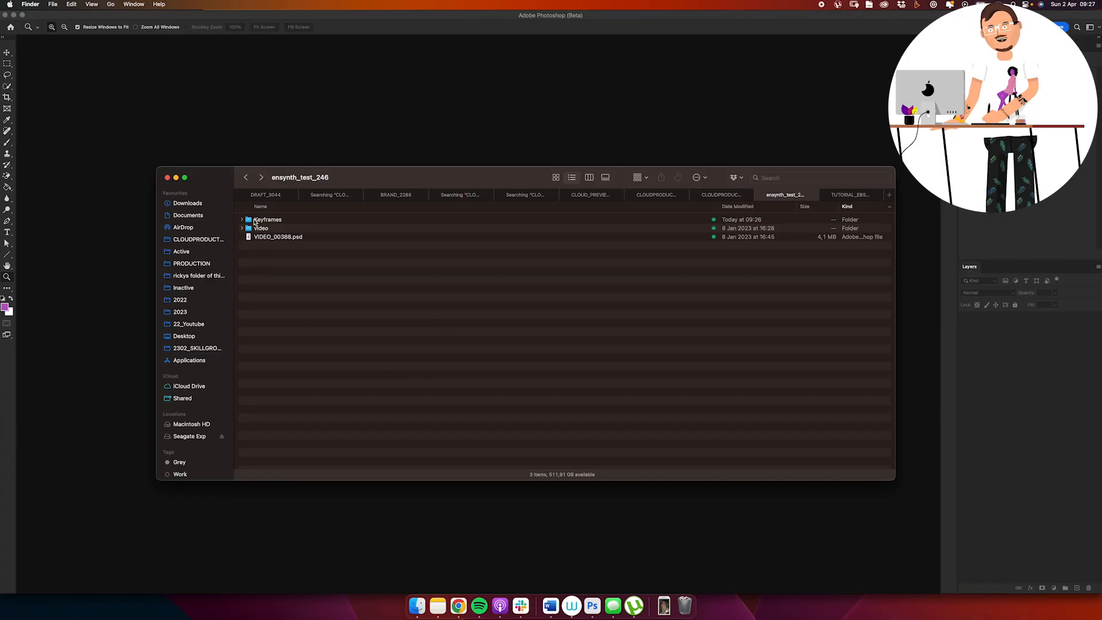
Step: Open the Keyframes folder in Finder and preview the painted PNG keyframes from VIDEO_00000 through VIDEO_00463
double_click(257, 220)
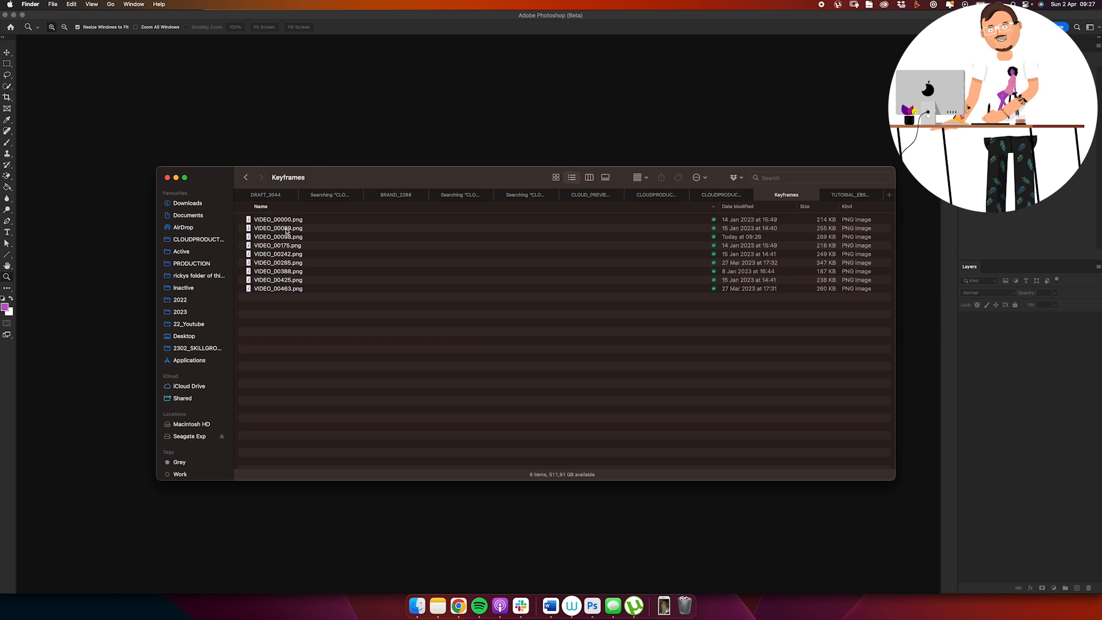
left_click(316, 221)
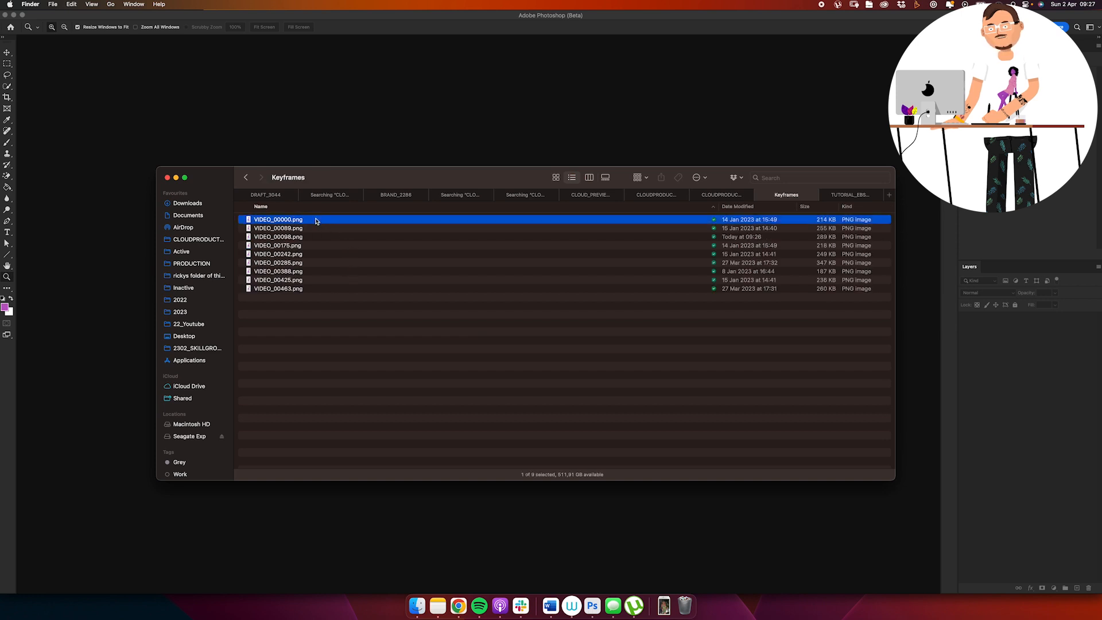
key("space")
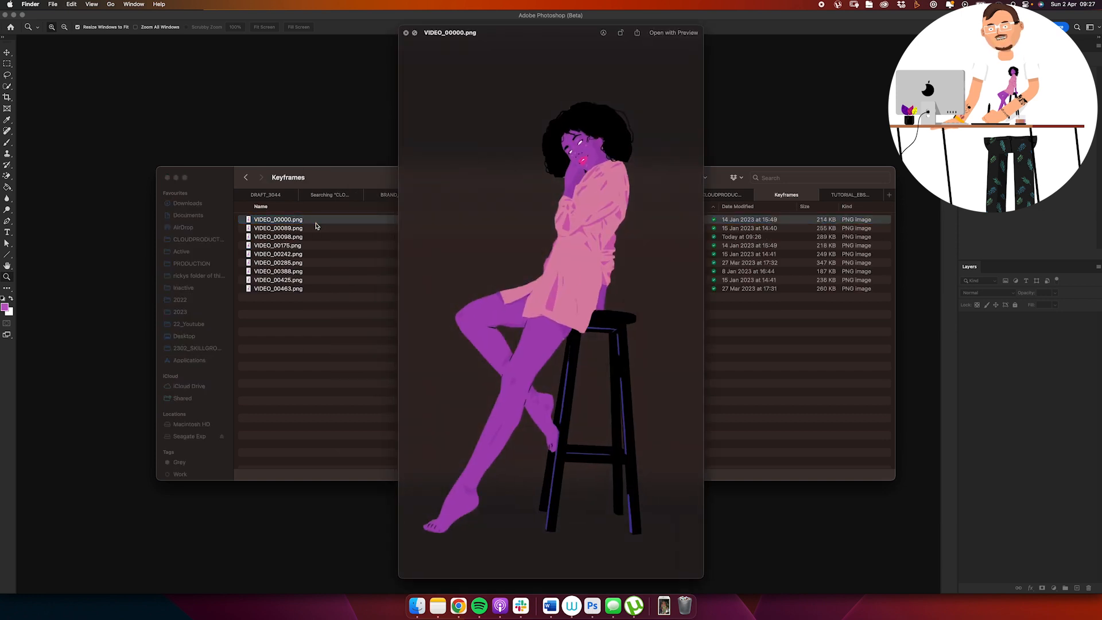
key("Down")
key("Down")
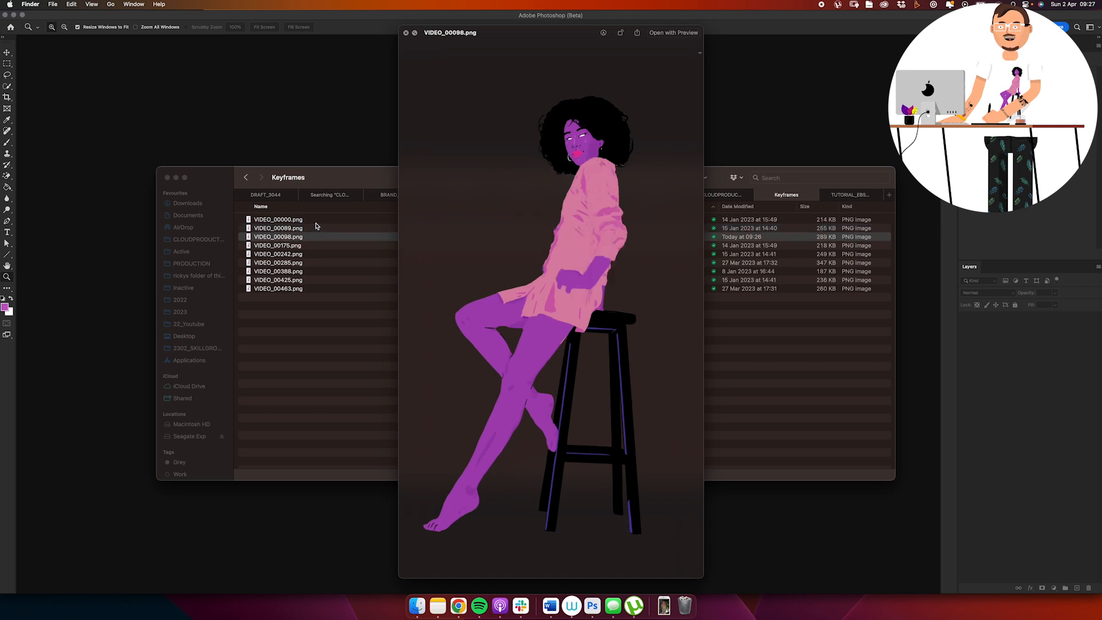
key("Down")
key("Down")
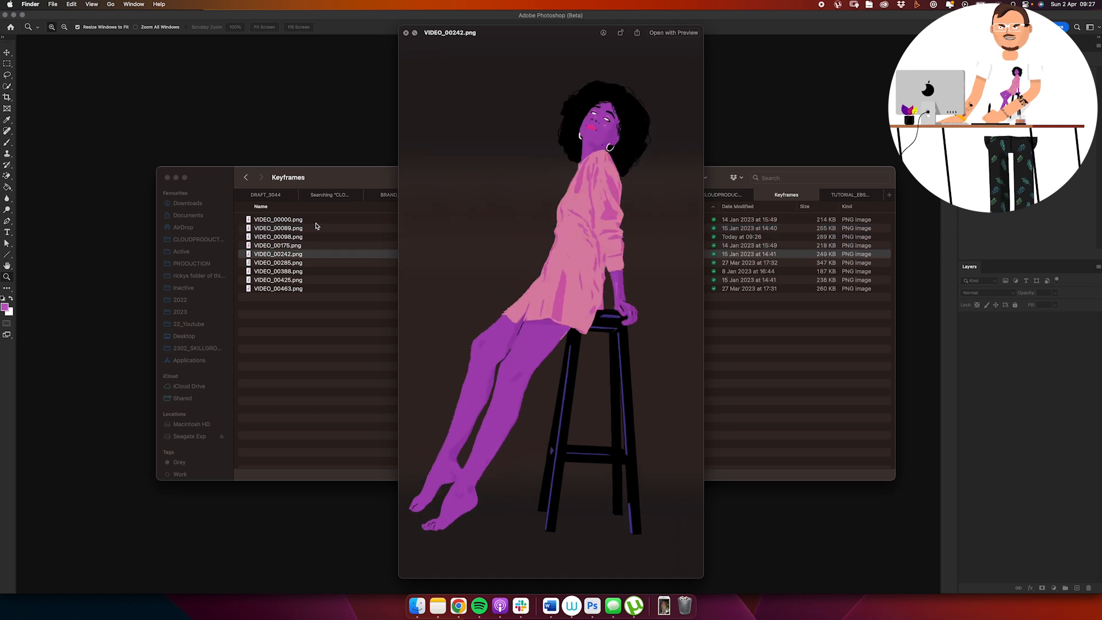
key("Down")
key("Down")
key("Down")
key("Down")
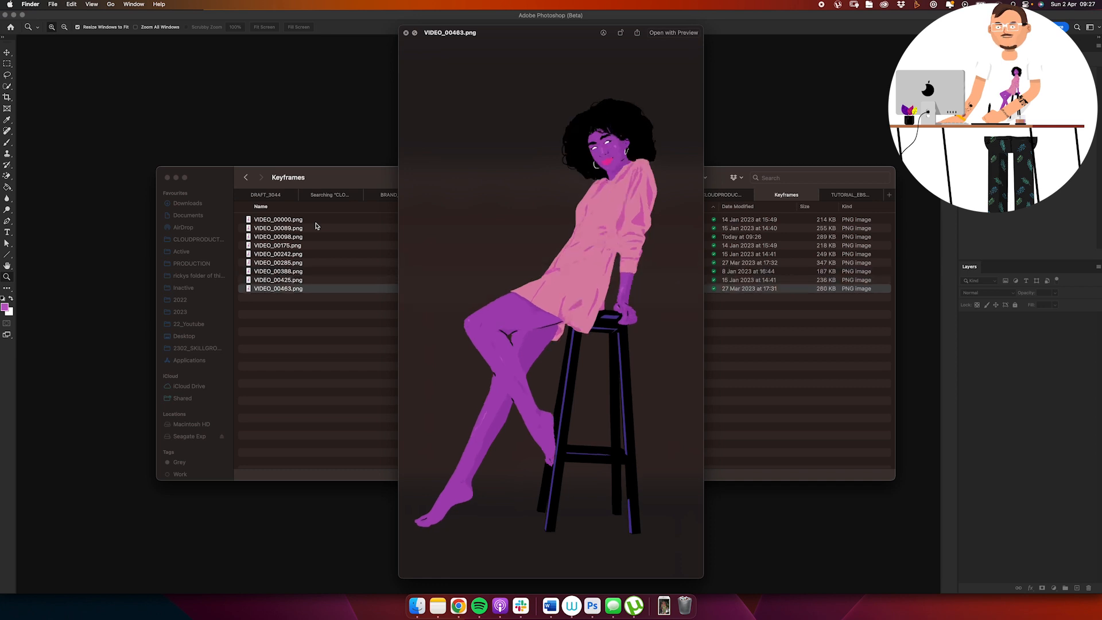
key("space")
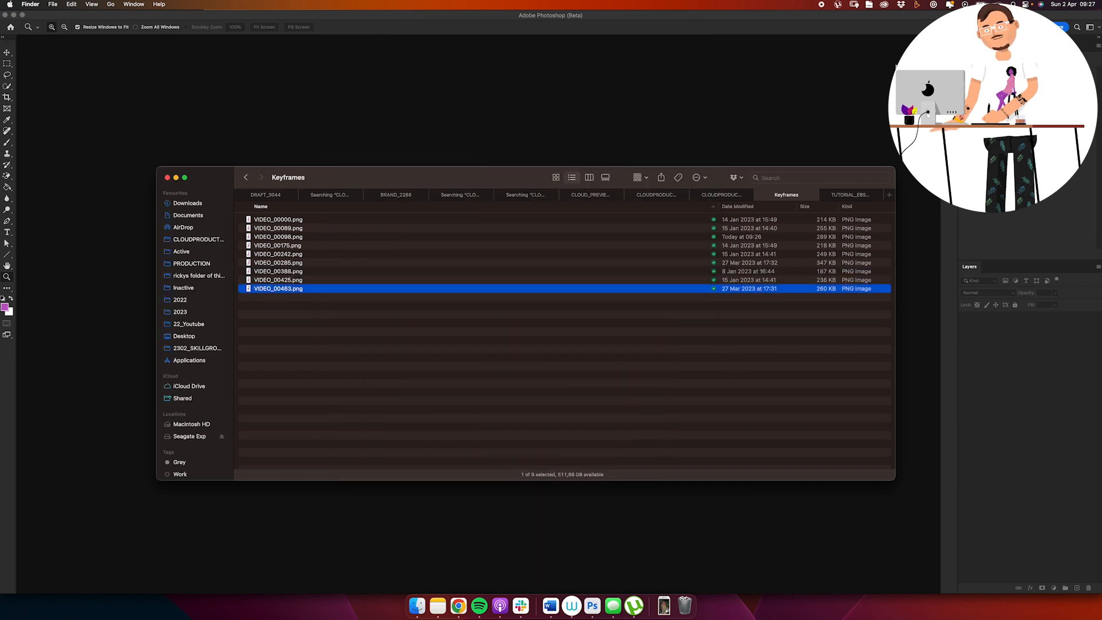
Step: Launch EbSynth and load the video folder as its video source and the Keyframes folder as its keyframes
key("super+space")
type("eb")
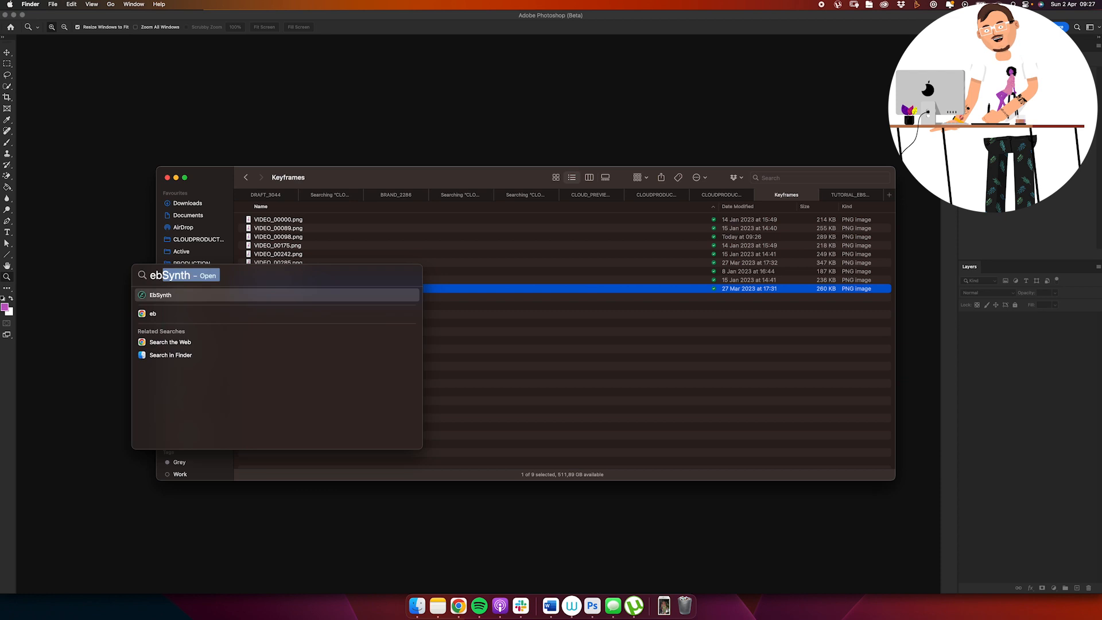
key("Return")
left_click(246, 178)
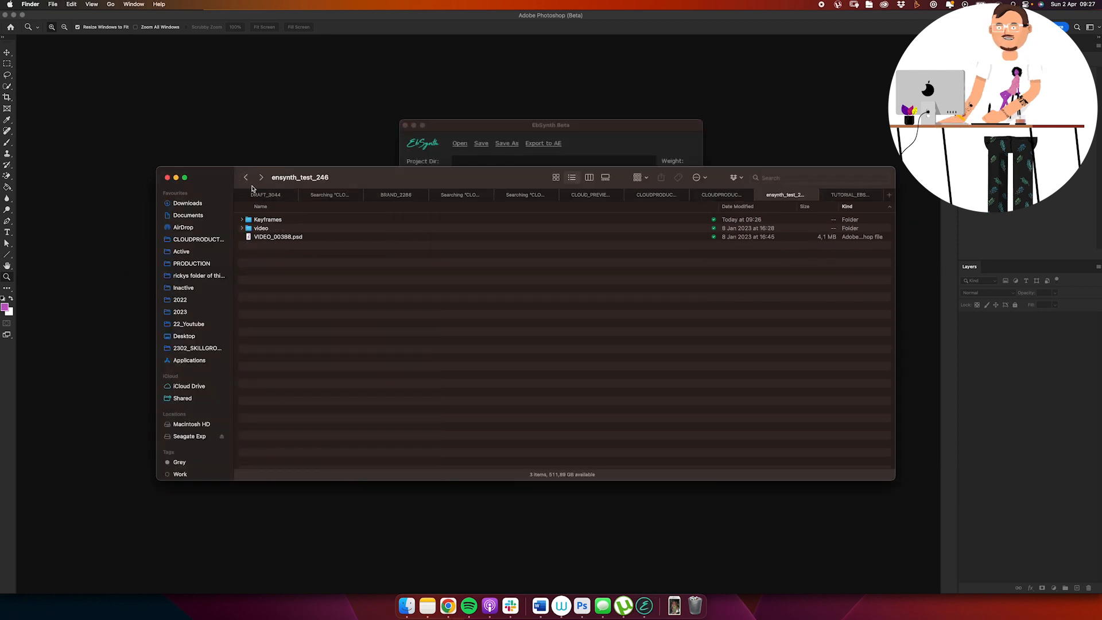
left_click(526, 127)
left_click_drag(263, 230, 514, 153)
left_click_drag(270, 220, 528, 134)
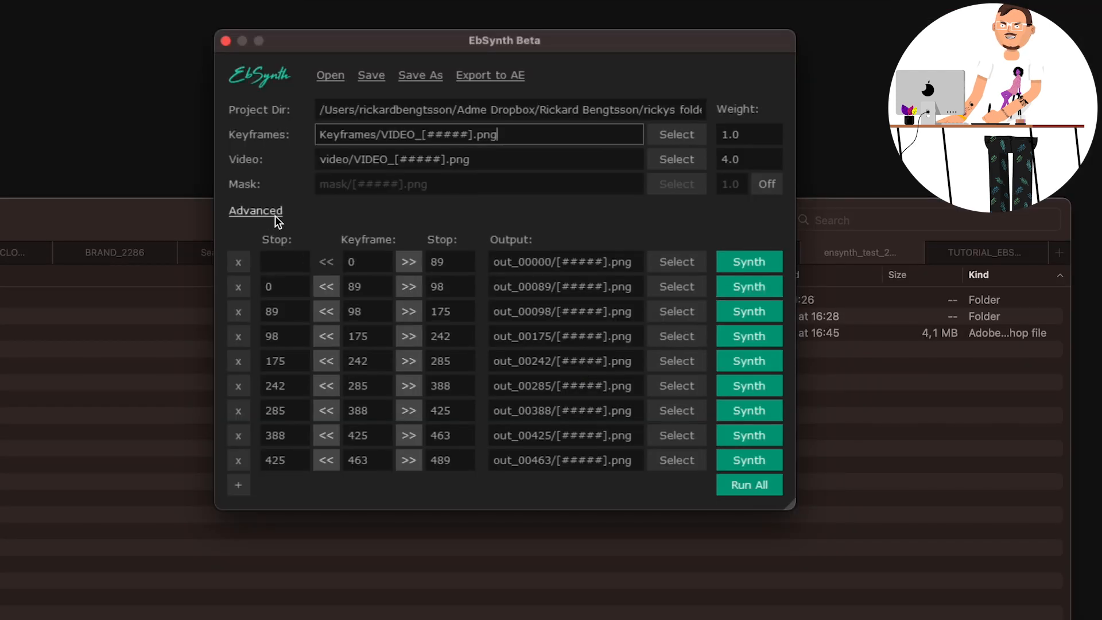
Step: In the advanced options, set Mapping to 50 and Synthesis Detail to High, and run the synthesis for all keyframes
left_click(275, 217)
double_click(346, 238)
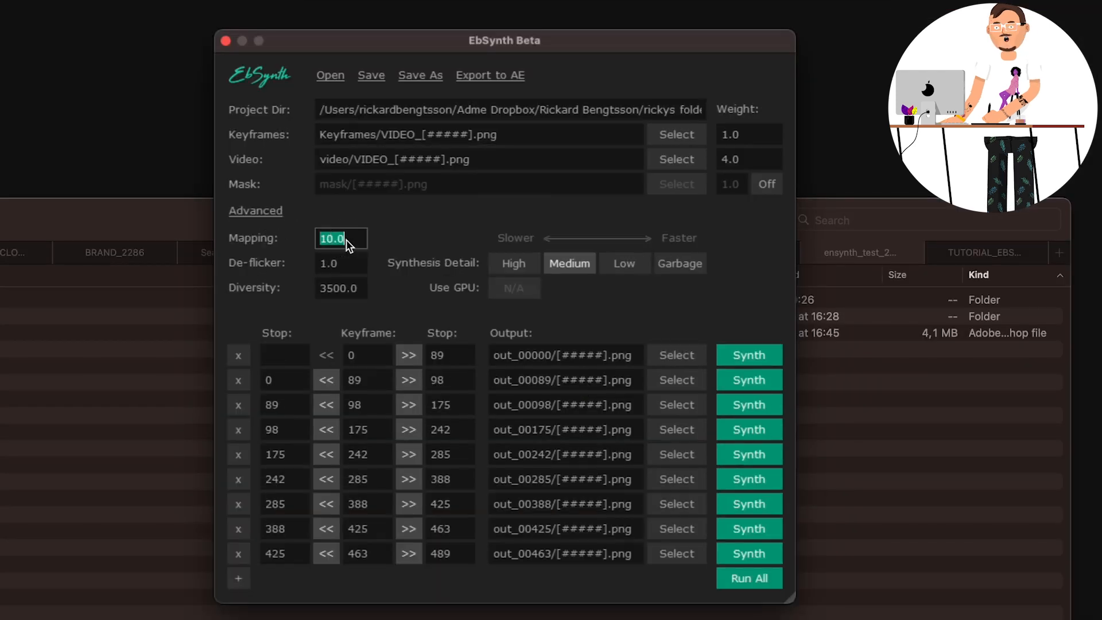
type("50")
key("Return")
left_click(519, 264)
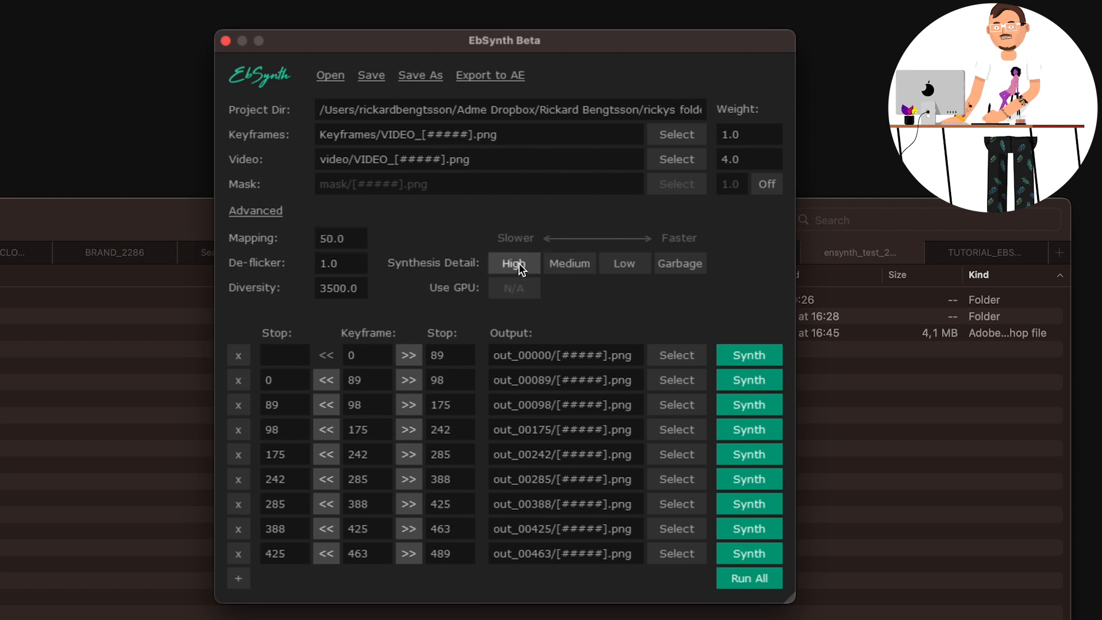
left_click(764, 581)
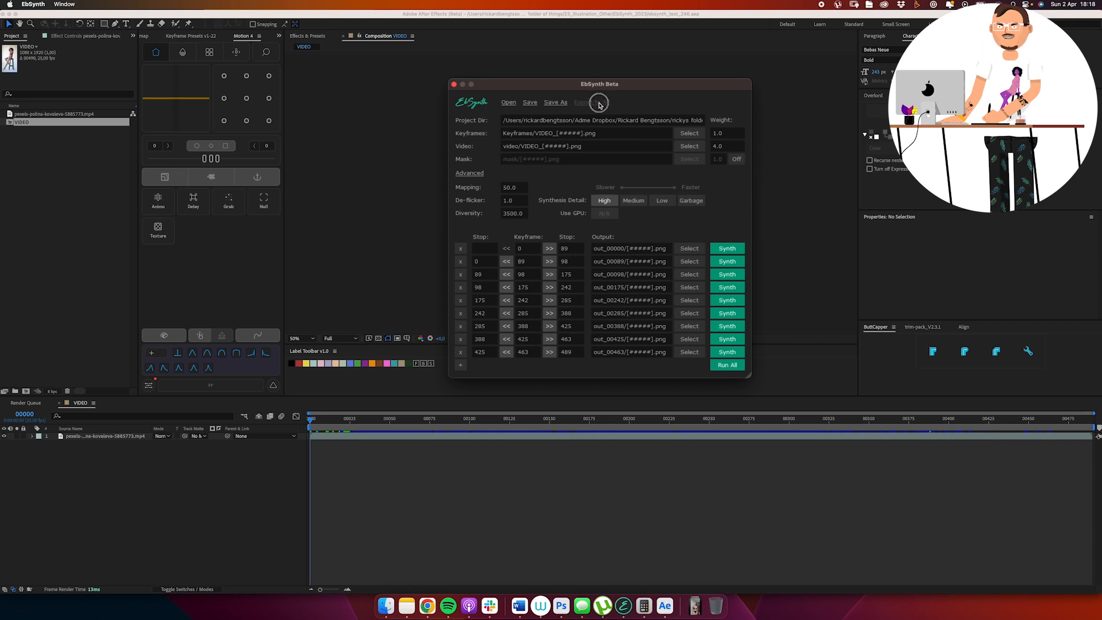
Step: Export the synthesized sequences to After Effects at a comp frame rate of 25 fps and open the exported Comp
left_click(598, 104)
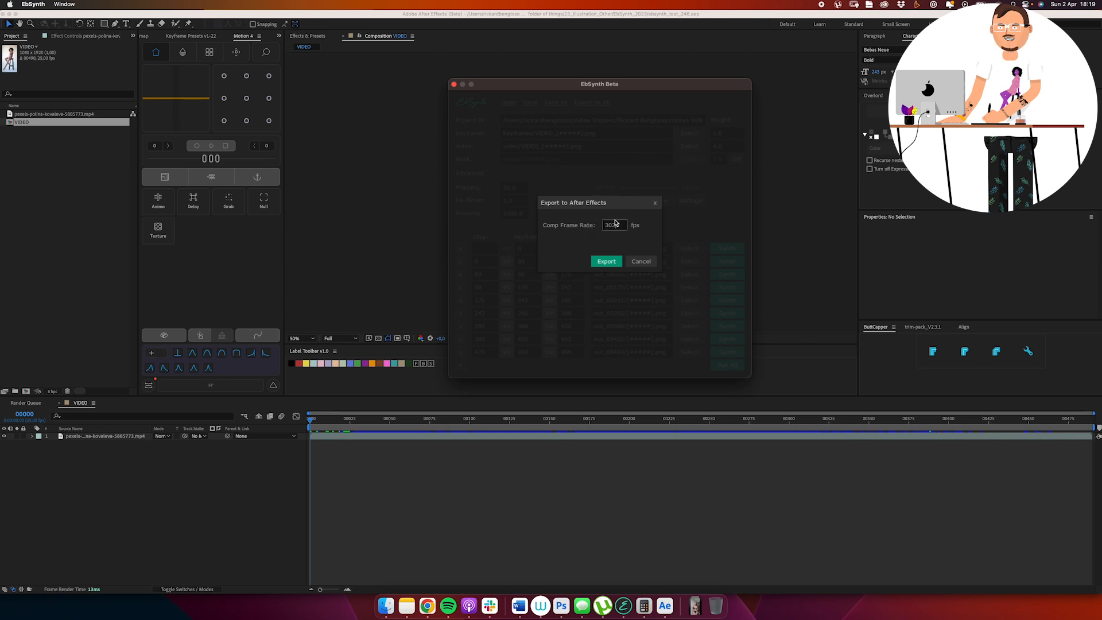
key("BackSpace")
left_click(606, 262)
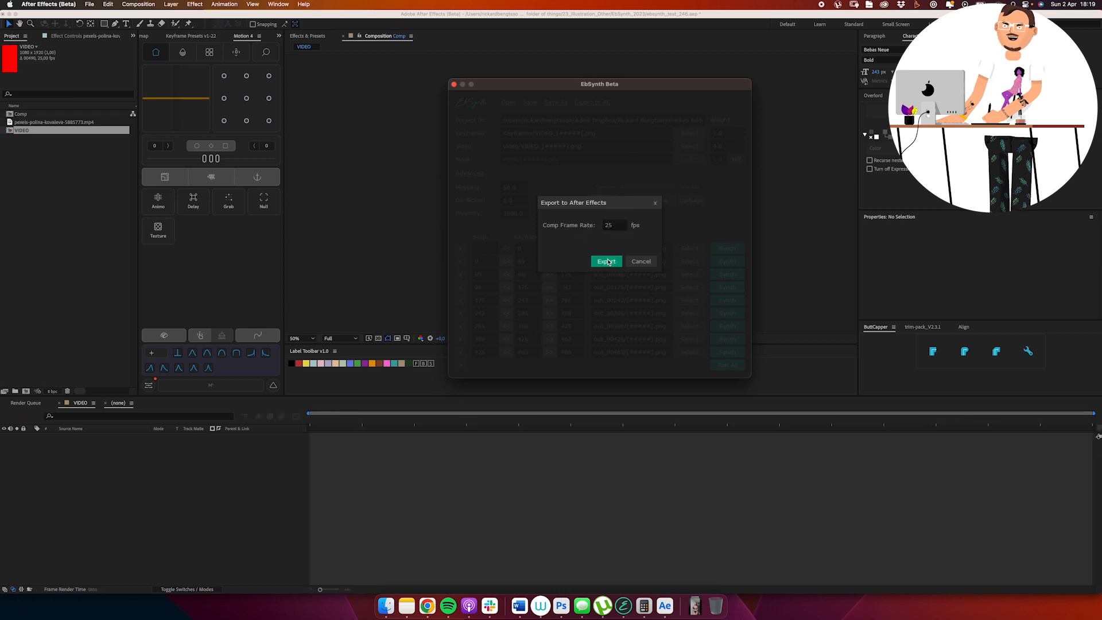
double_click(23, 115)
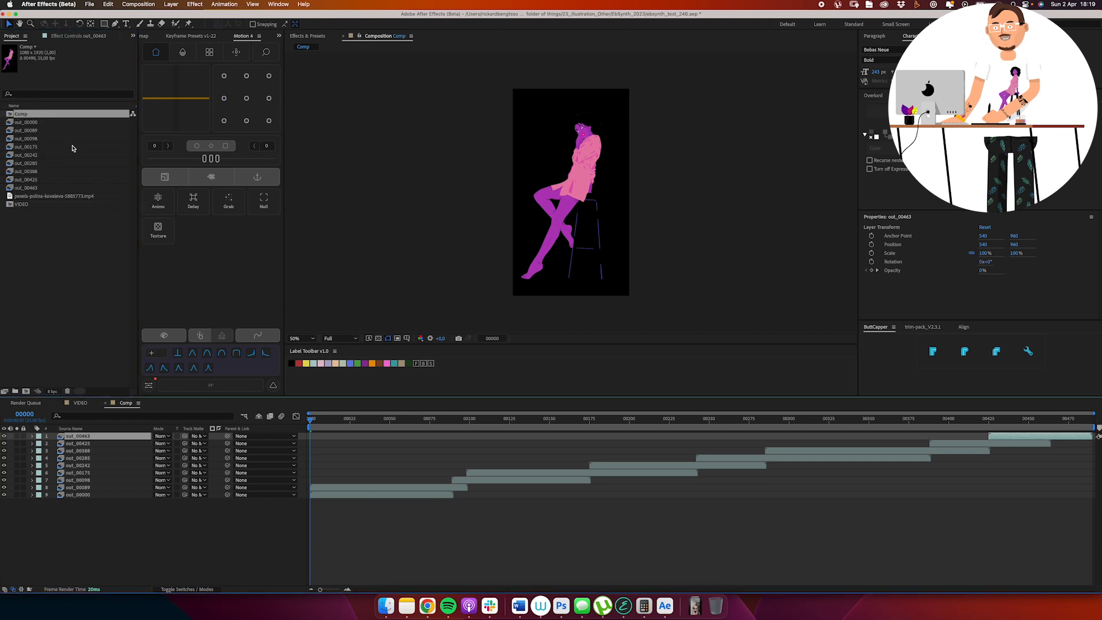
Step: Set the Comp's background colour to light grey C1C1C1 and scrub through its opening frames
key("super+k")
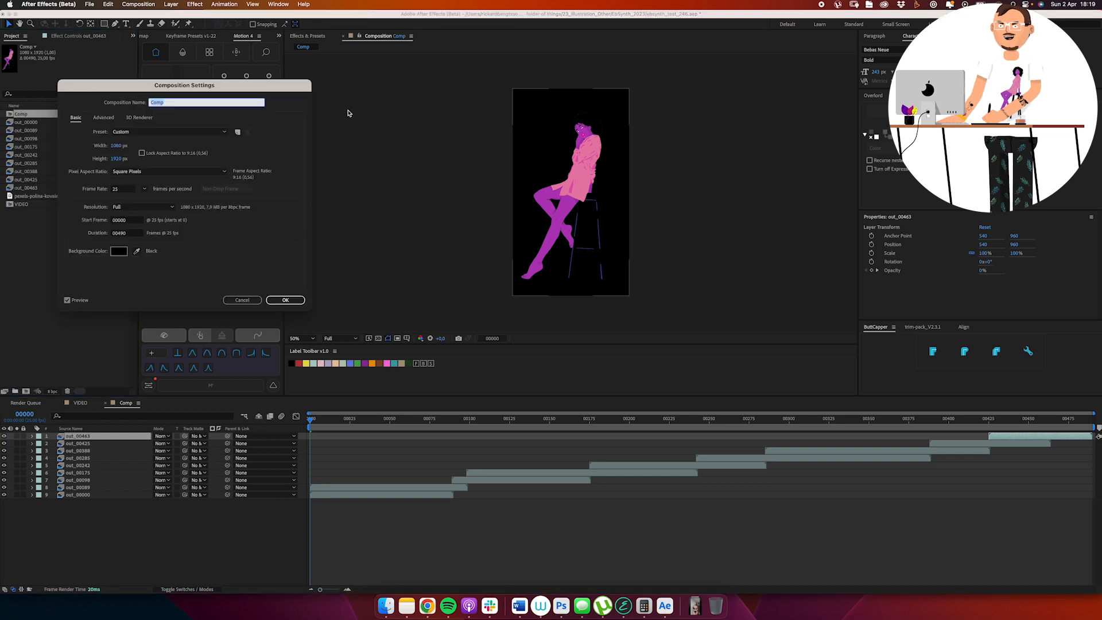
left_click(253, 240)
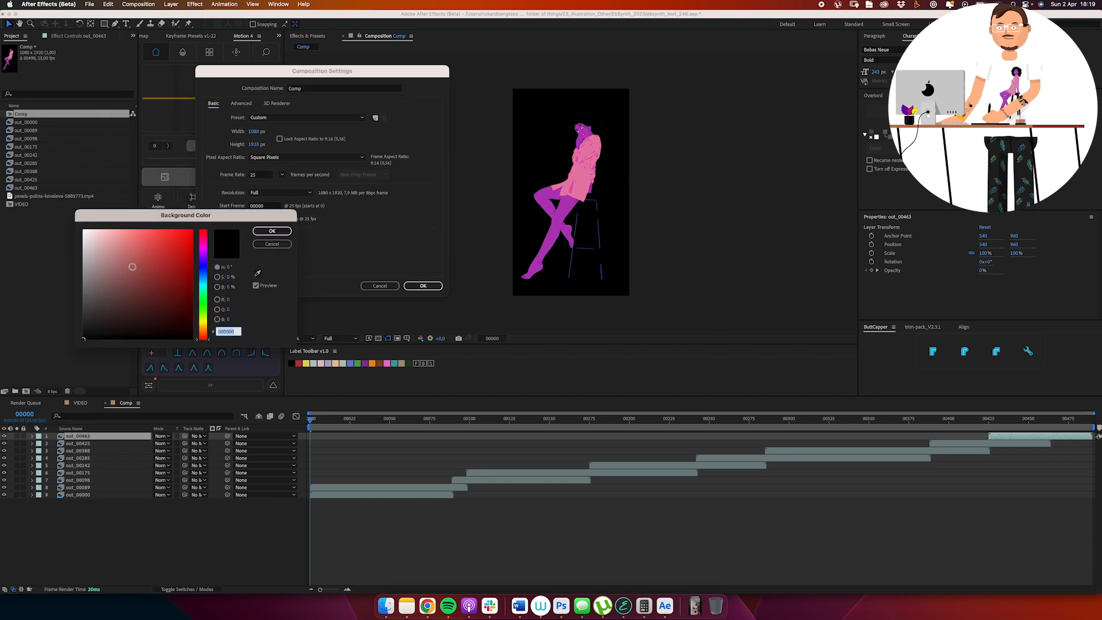
left_click_drag(133, 267, 83, 259)
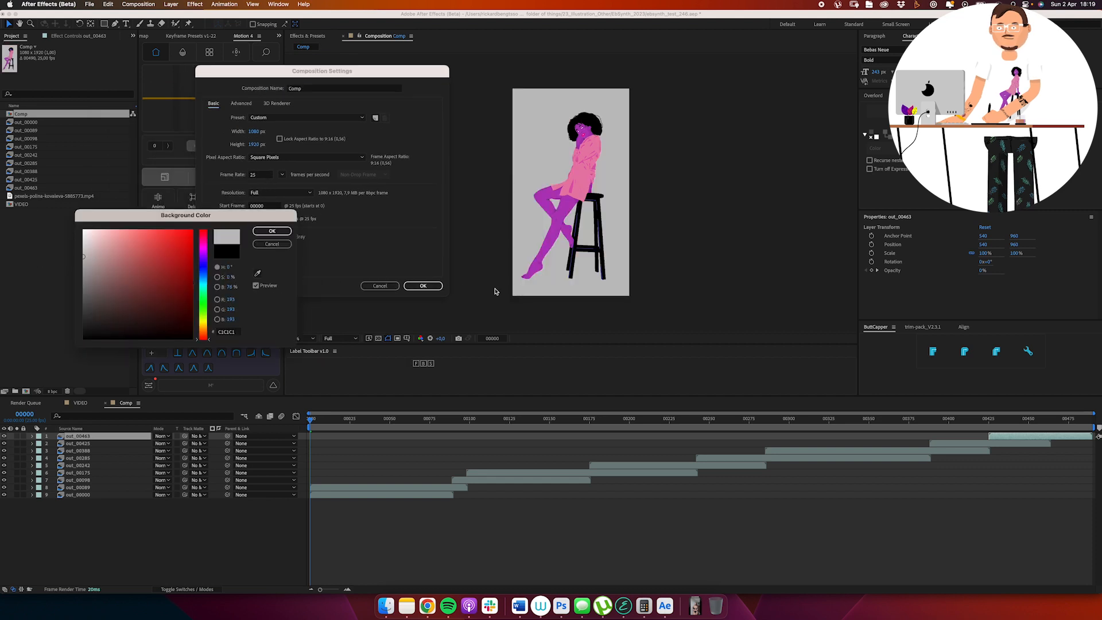
left_click(272, 231)
left_click(423, 286)
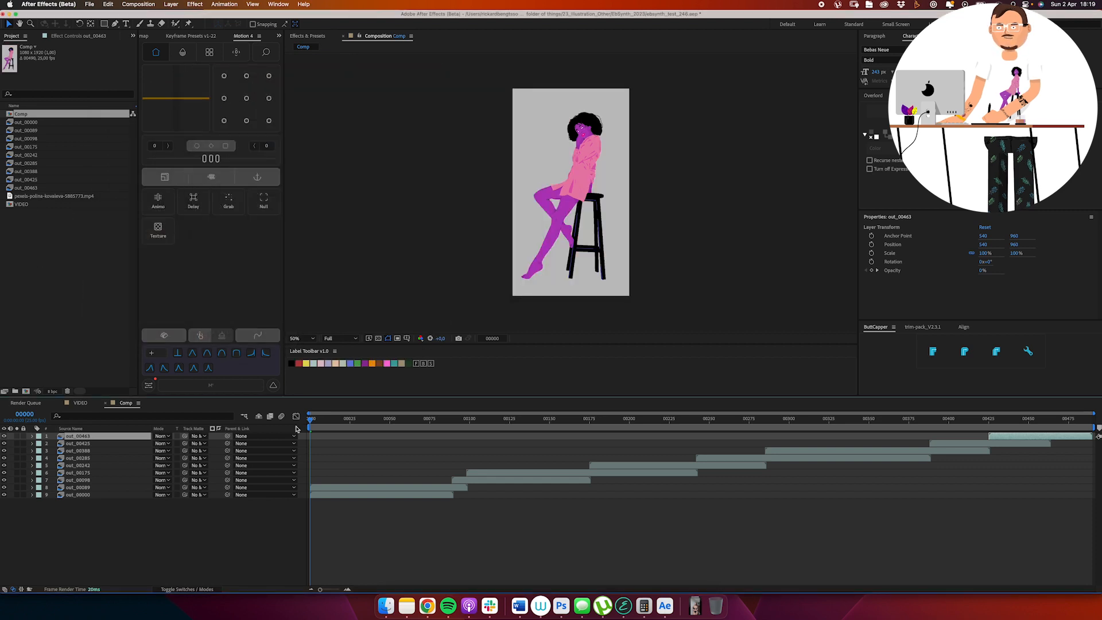
left_click_drag(316, 418, 424, 421)
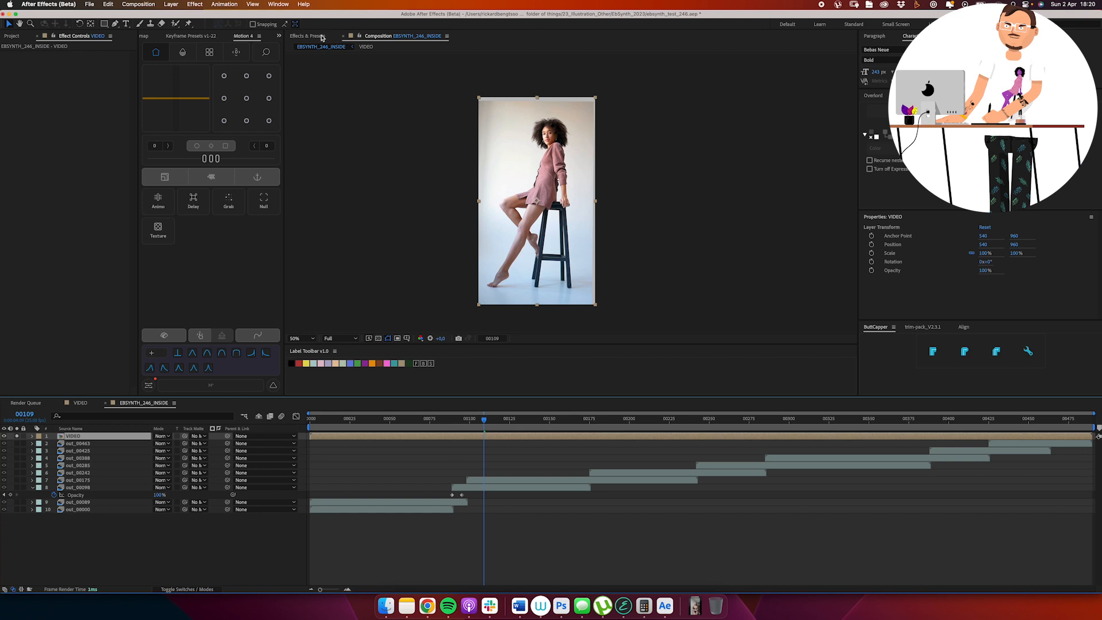
Step: Find the Luma Key effect by searching for "luma" and apply it to the VIDEO layer
left_click(322, 38)
left_click(326, 48)
key("BackSpace")
key("BackSpace")
key("BackSpace")
key("BackSpace")
type("luma")
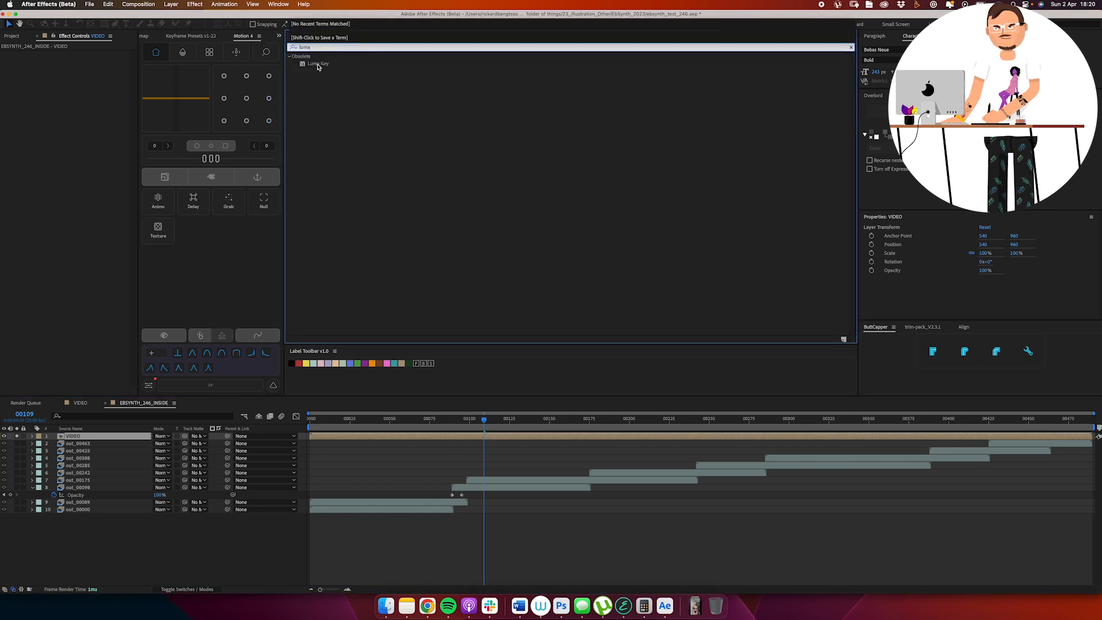
double_click(318, 64)
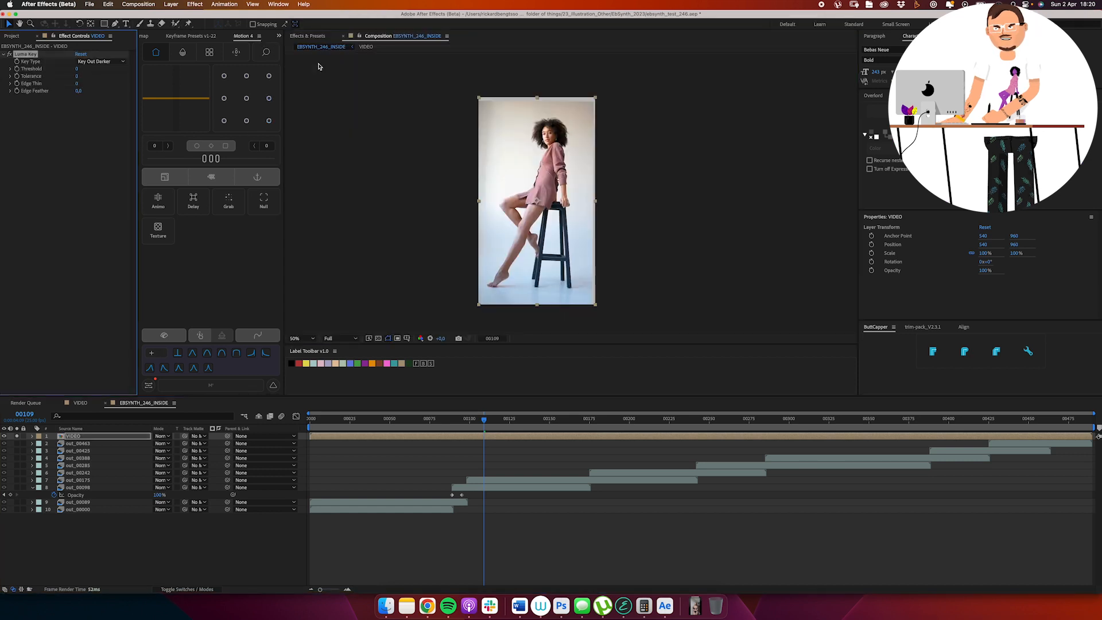
Step: Set the Luma Key to Key Out Brighter with threshold 212, adjust its tolerance, and check the keyed figure up close across frames
left_click(100, 61)
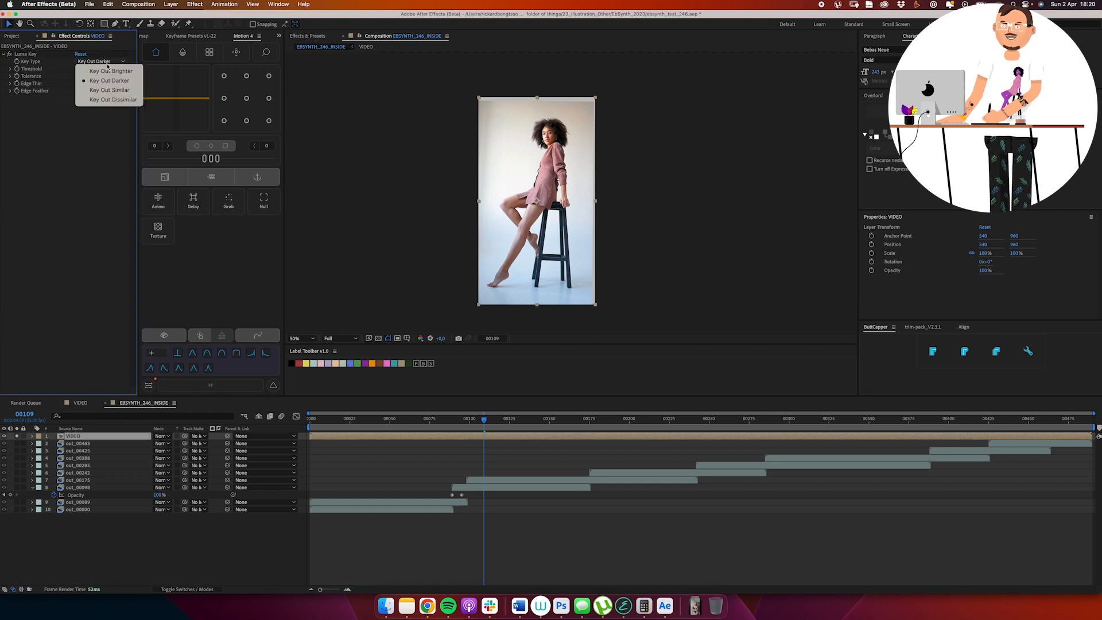
left_click(79, 71)
left_click_drag(78, 71, 57, 89)
key("super+z")
key("z")
left_click(542, 178)
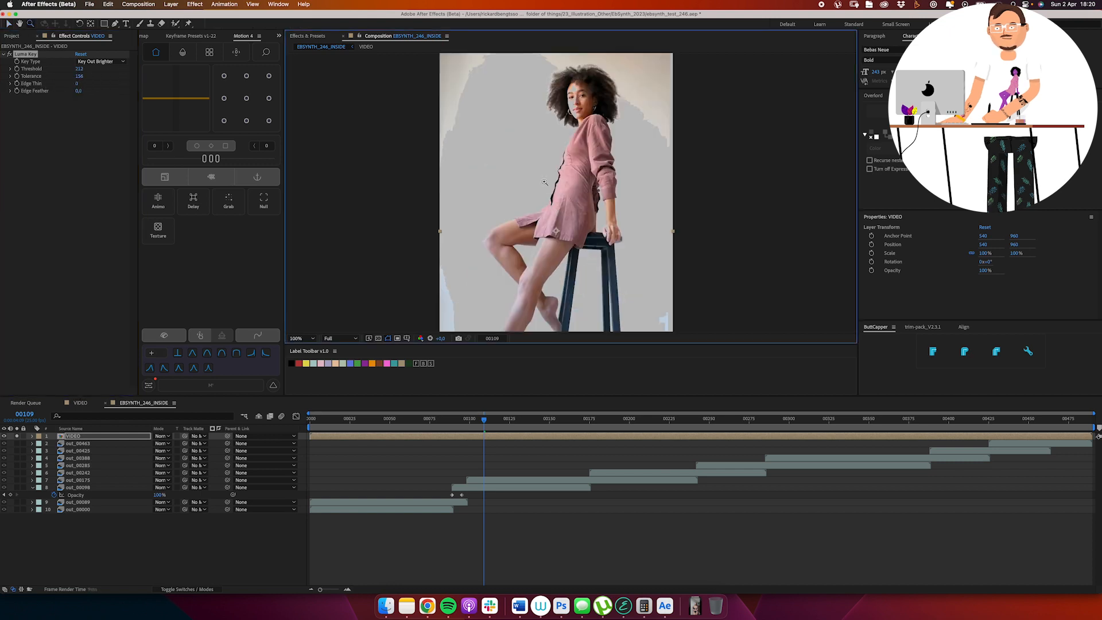
left_click_drag(542, 178, 516, 169)
left_click_drag(504, 416, 556, 431)
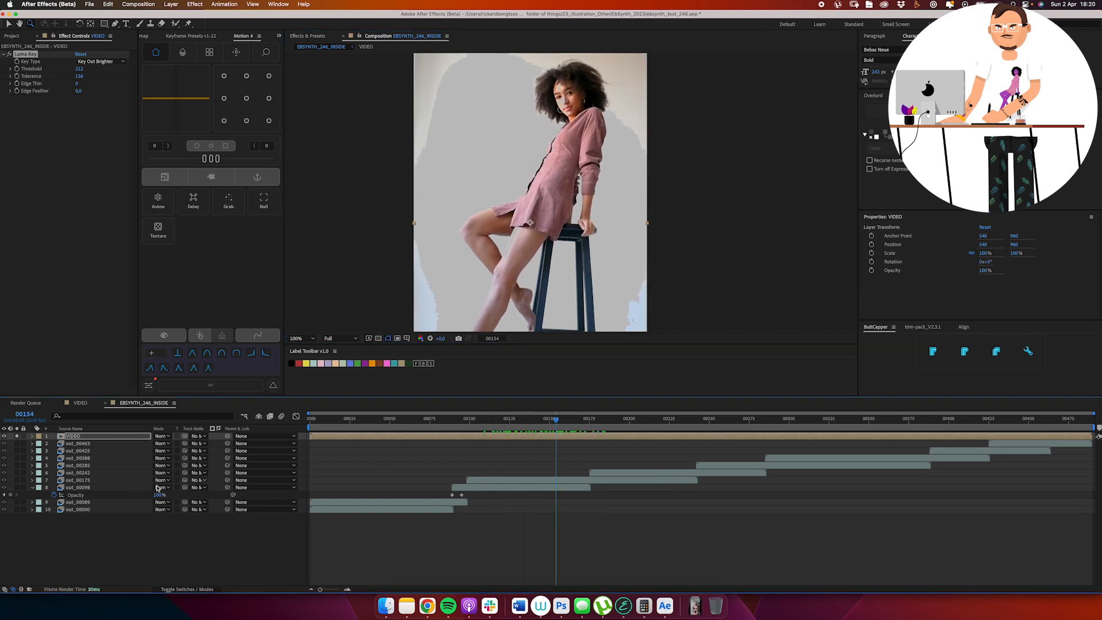
Step: Pre-compose the keyed VIDEO layer as VIDEO_MATTE, moving all attributes into the new composition
left_click(87, 439)
key("super+shift+c")
left_click(343, 241)
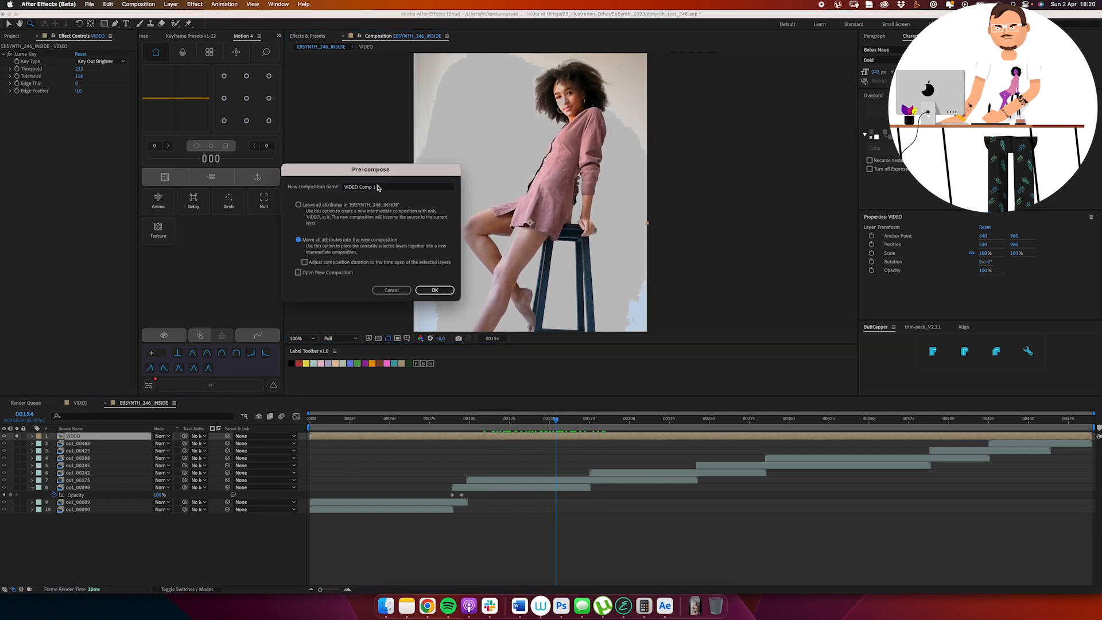
type("VIDEO_")
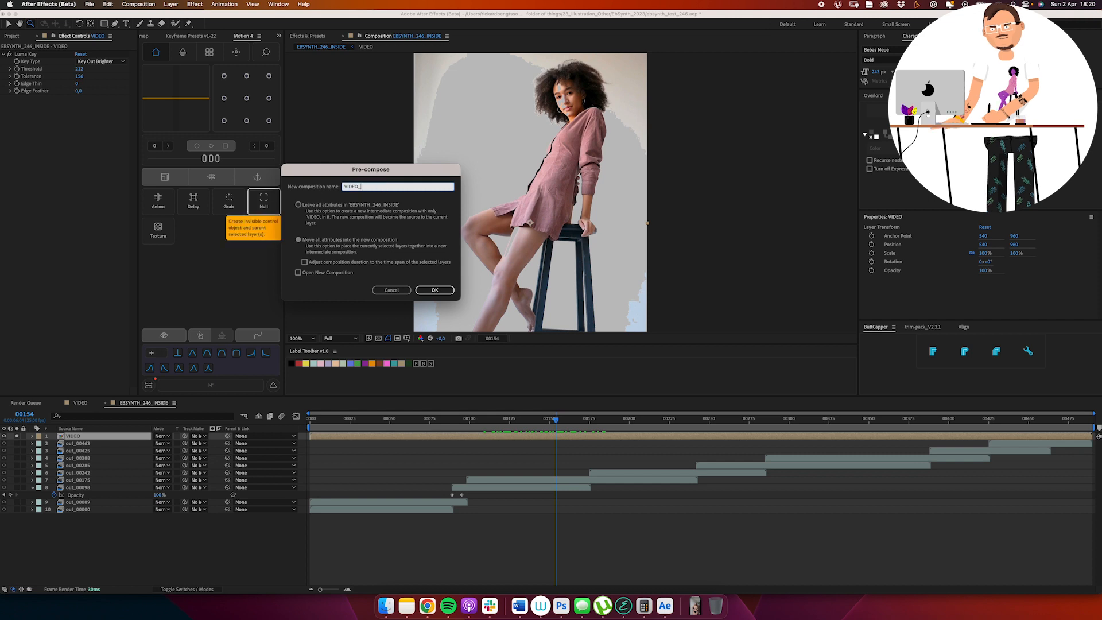
type("MATTE")
key("Return")
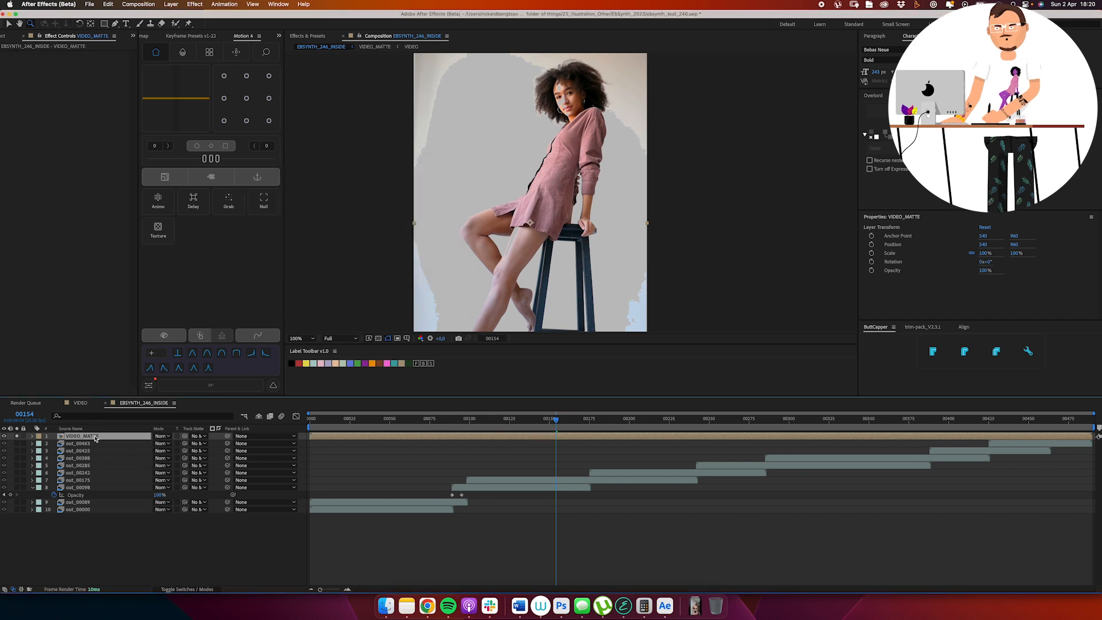
Step: Open the VIDEO_MATTE composition, add a comp-sized red solid, and place it beneath the VIDEO layer
double_click(90, 435)
key("super+y")
key("Return")
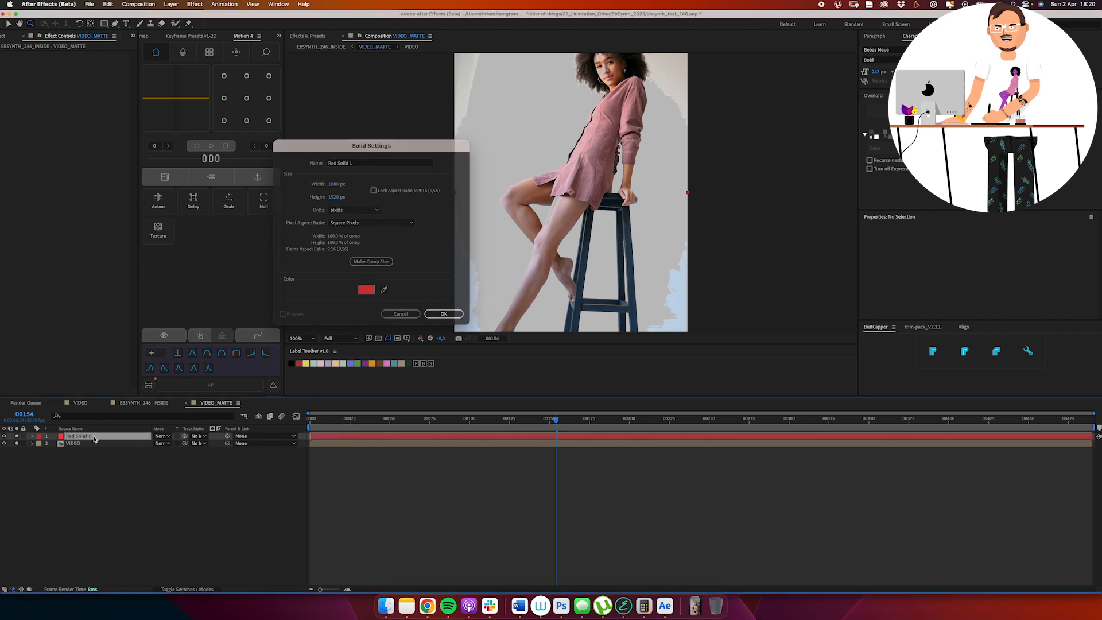
left_click_drag(93, 437, 88, 457)
left_click(598, 140, "alt")
left_click_drag(595, 158, 582, 149)
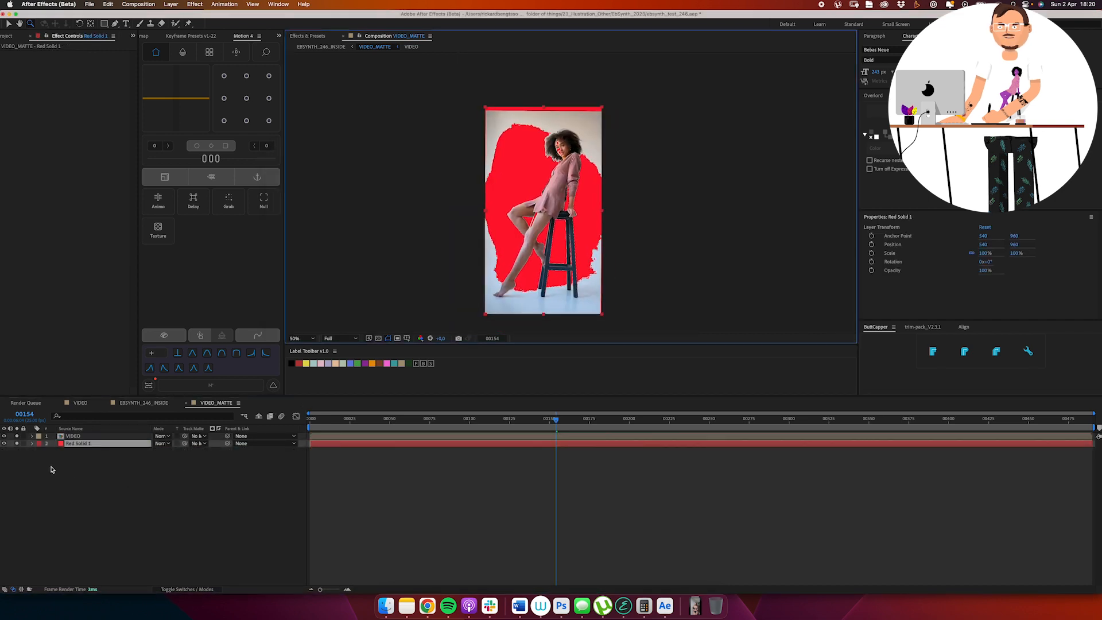
Step: Preview the keyed VIDEO layer up close, duplicate it, and remove all effects from the upper copy
left_click(62, 465)
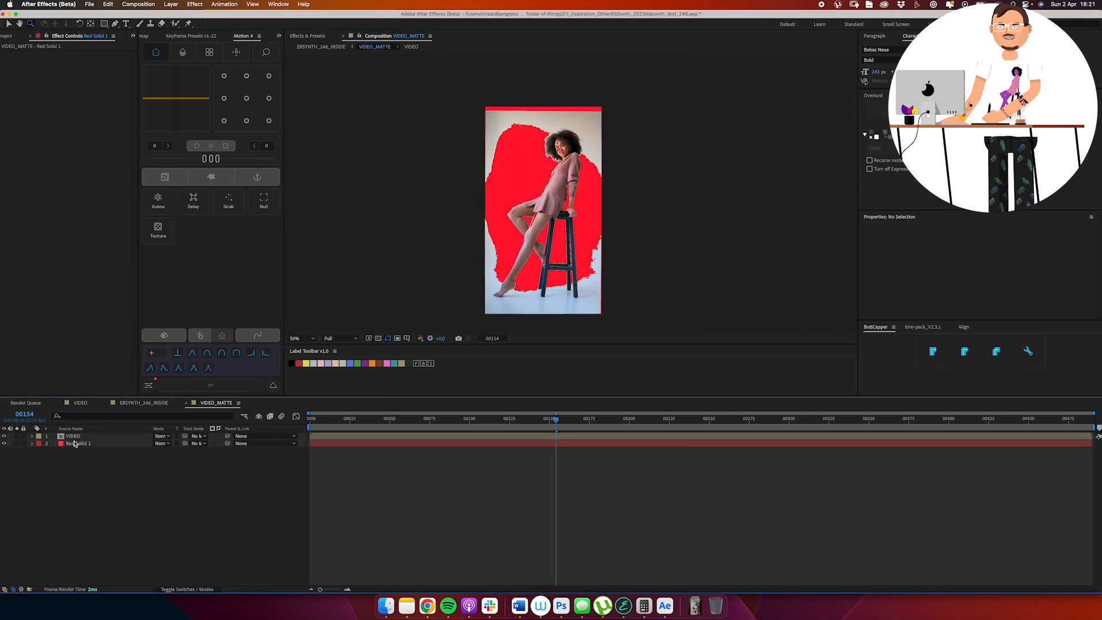
left_click(74, 436)
left_click(565, 172)
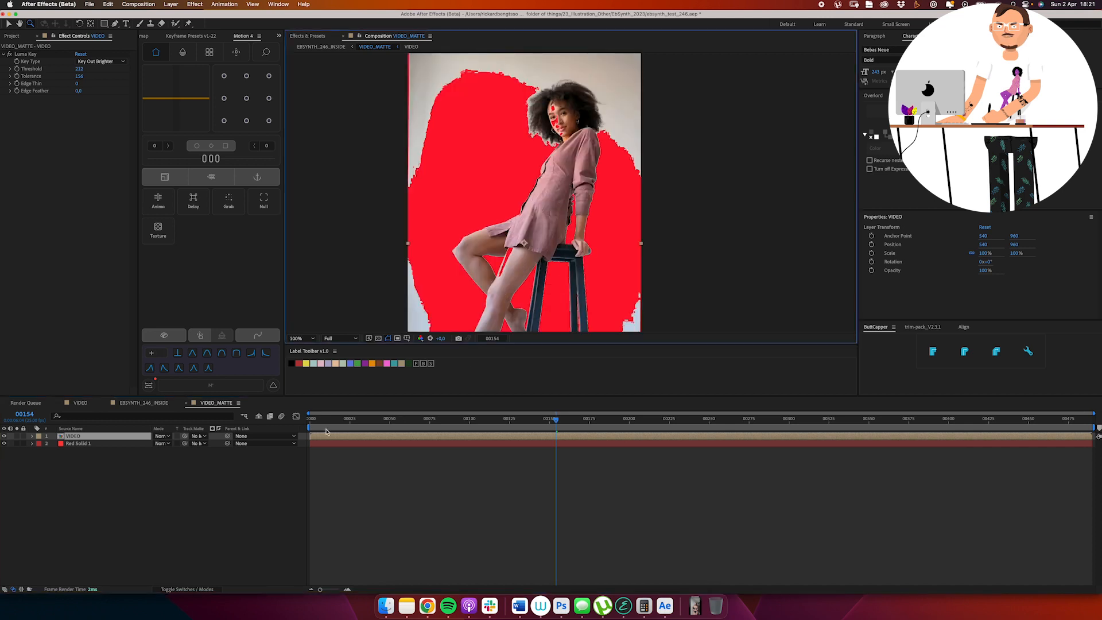
key("space")
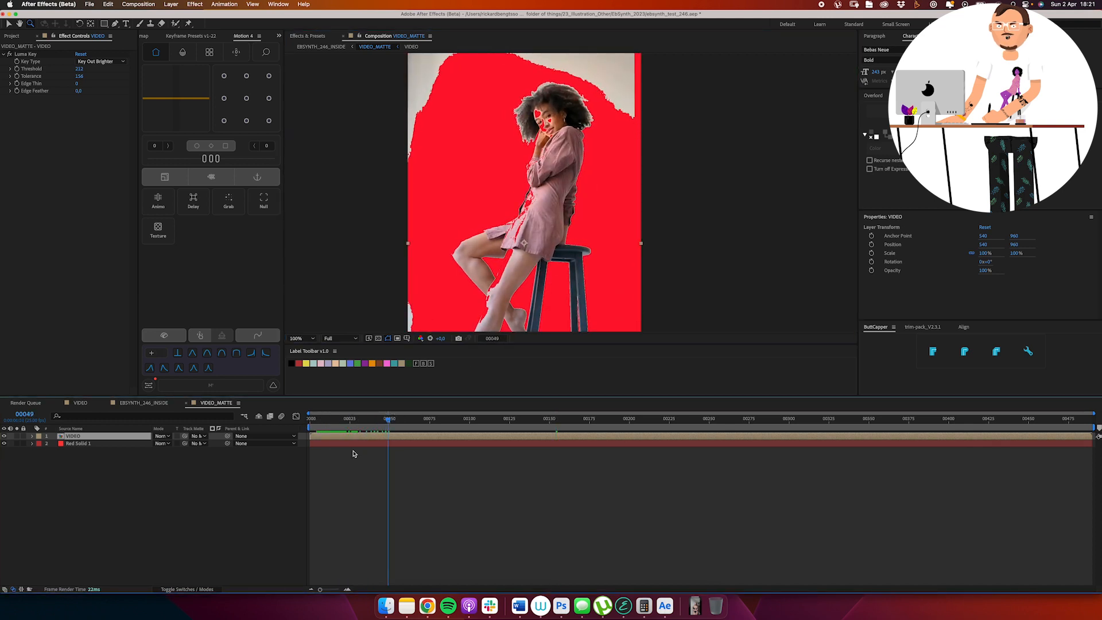
key("super+d")
key("super+shift+e")
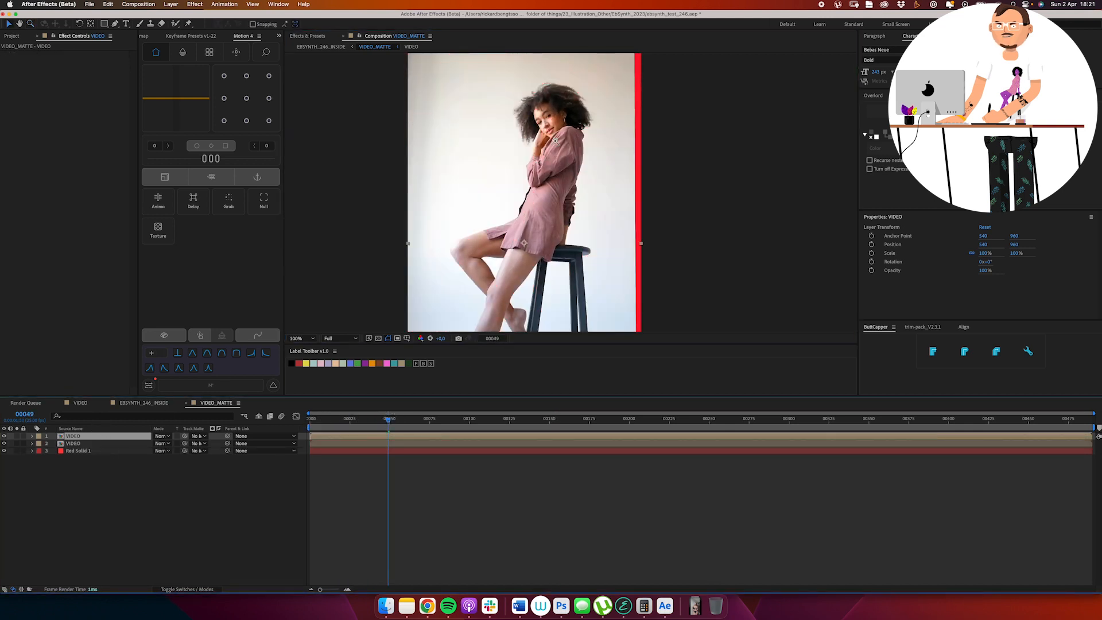
Step: Draw a Pen tool mask around the woman's face, inner hair and dress on the upper VIDEO layer at frame 49
key("g")
key("period")
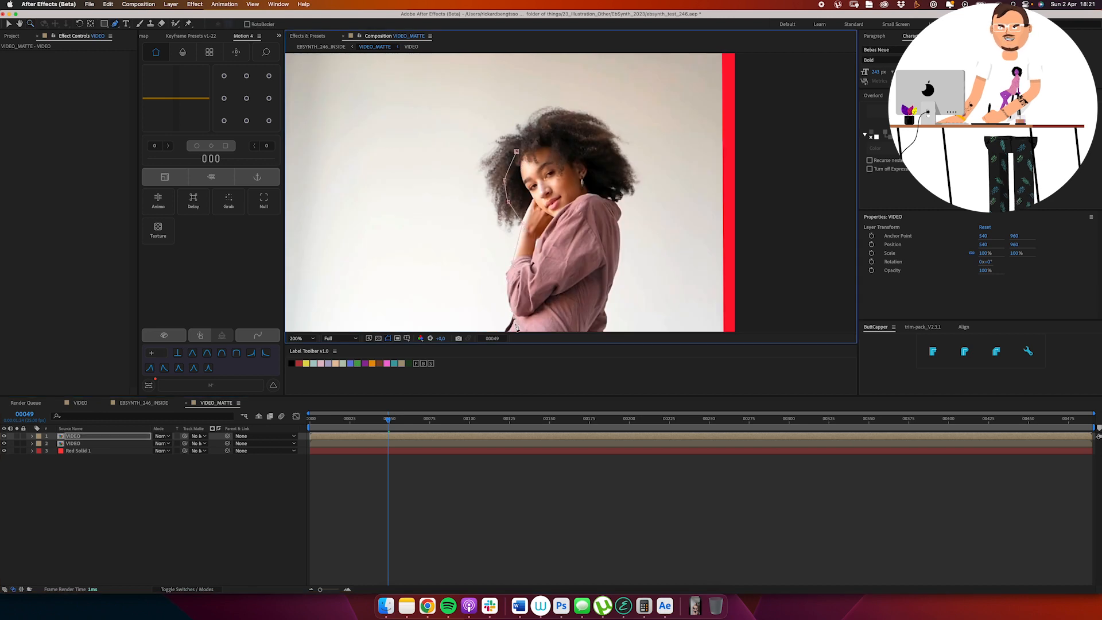
left_click_drag(516, 327, 552, 210)
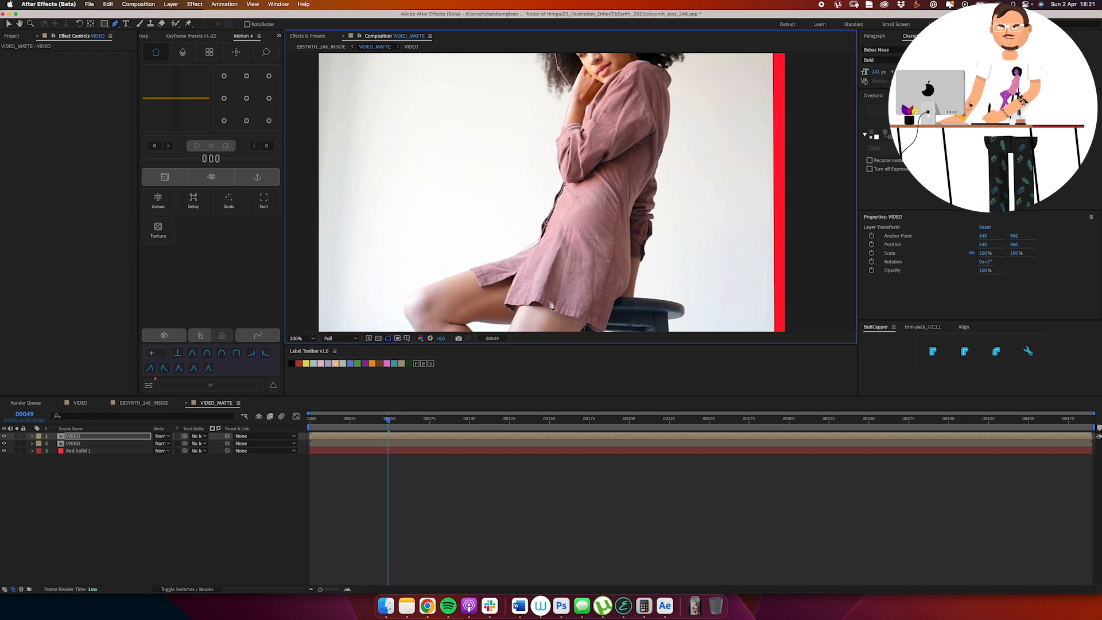
left_click(624, 300)
left_click(646, 234)
left_click(663, 103)
left_click_drag(663, 102, 647, 220)
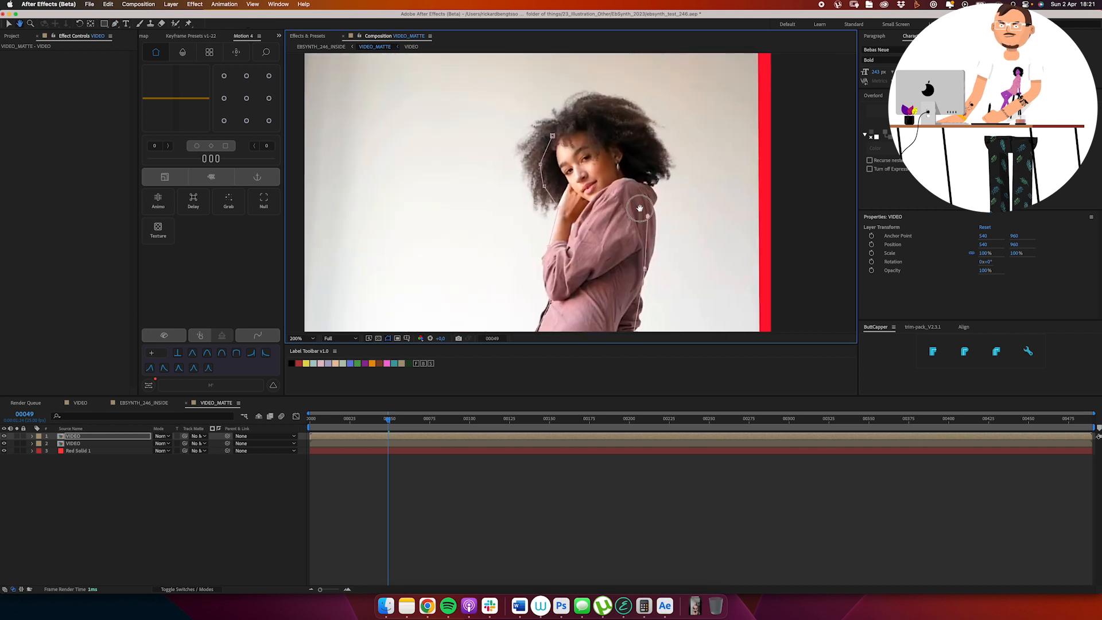
left_click(645, 157)
left_click(617, 122)
left_click(582, 115)
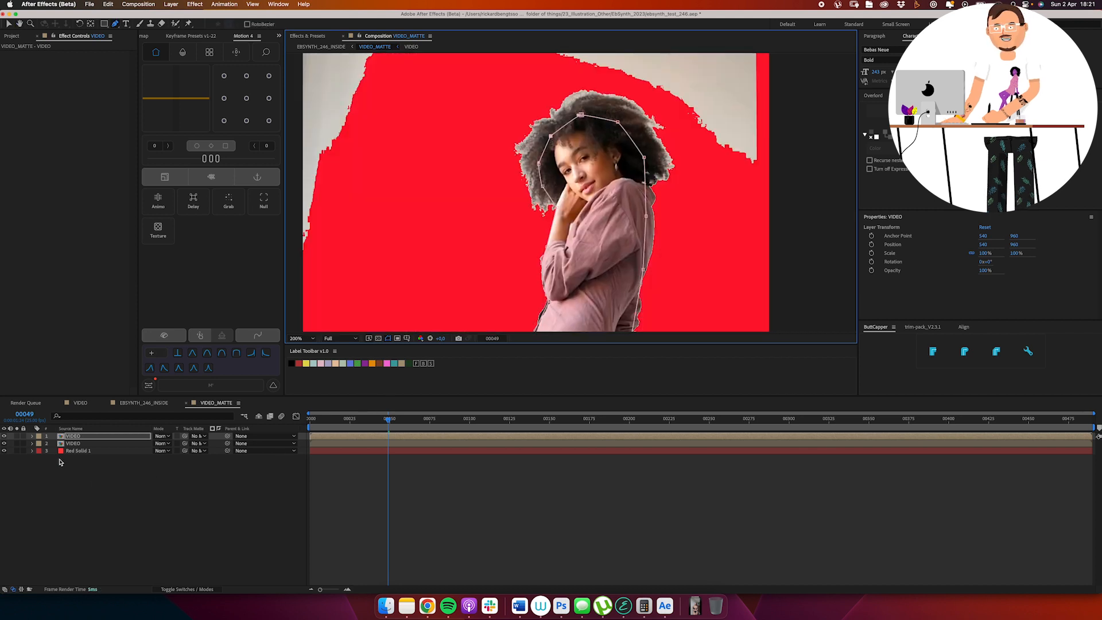
Step: Enable keyframing for Mask 1's path at frame 49 and fit the mask to the body at frame 0
key("m")
left_click(54, 444)
left_click(205, 322)
left_click(191, 231)
left_click(272, 231)
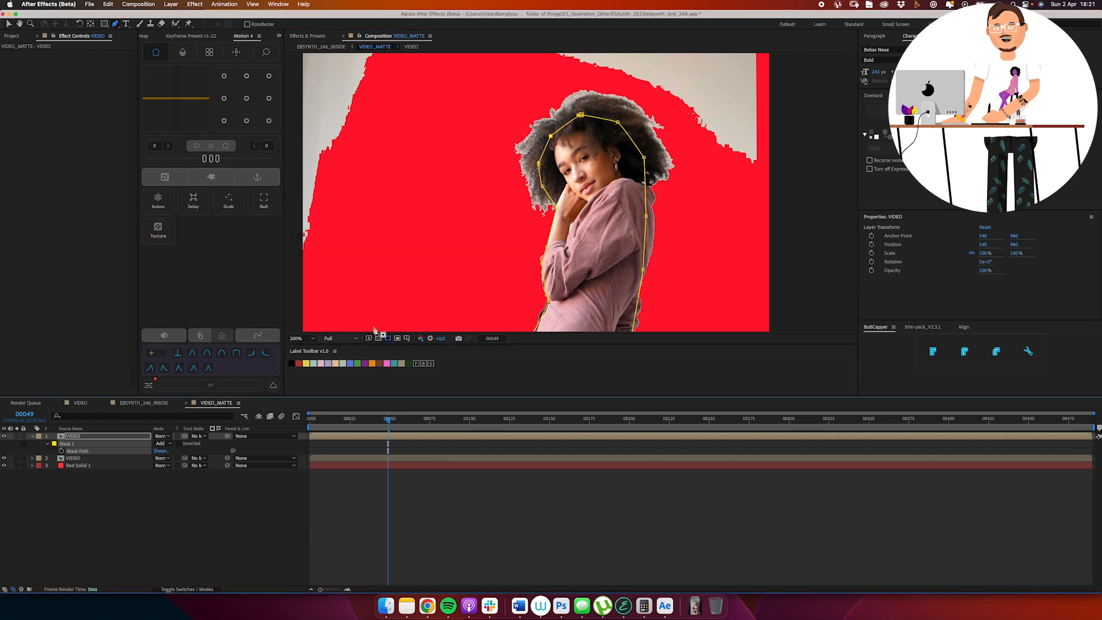
left_click_drag(376, 329, 374, 283)
left_click(61, 450)
left_click_drag(388, 420, 258, 438)
key("v")
left_click_drag(642, 224, 643, 224)
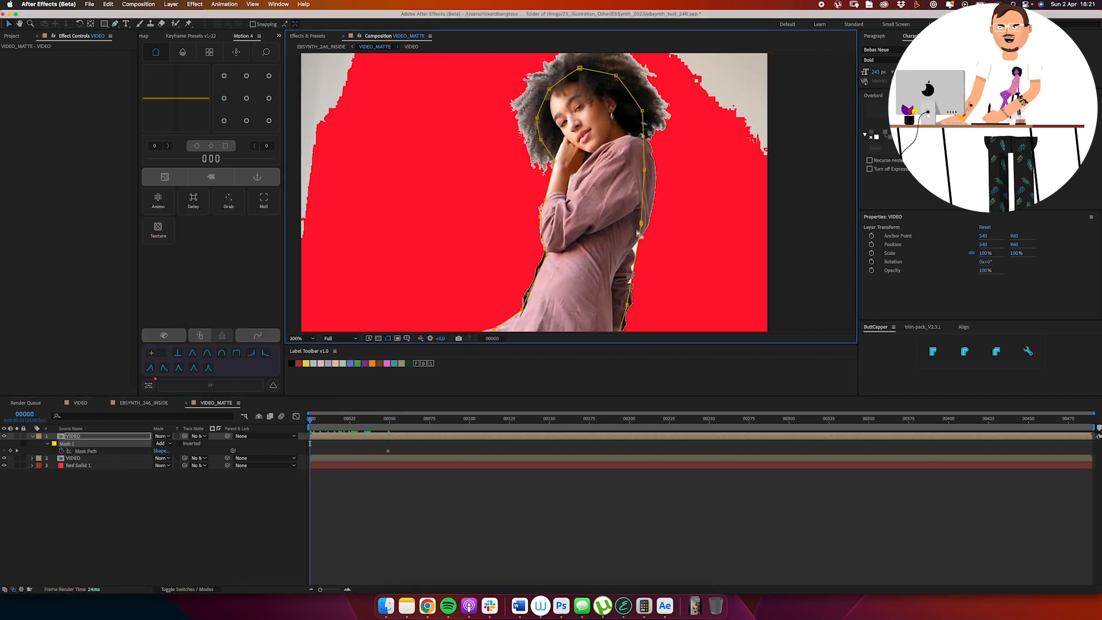
Step: Reshape Mask 1 at frame 86 to enclose the extended hand and forearm, adding extra mask points
left_click_drag(324, 419, 447, 422)
left_click_drag(546, 200, 555, 204)
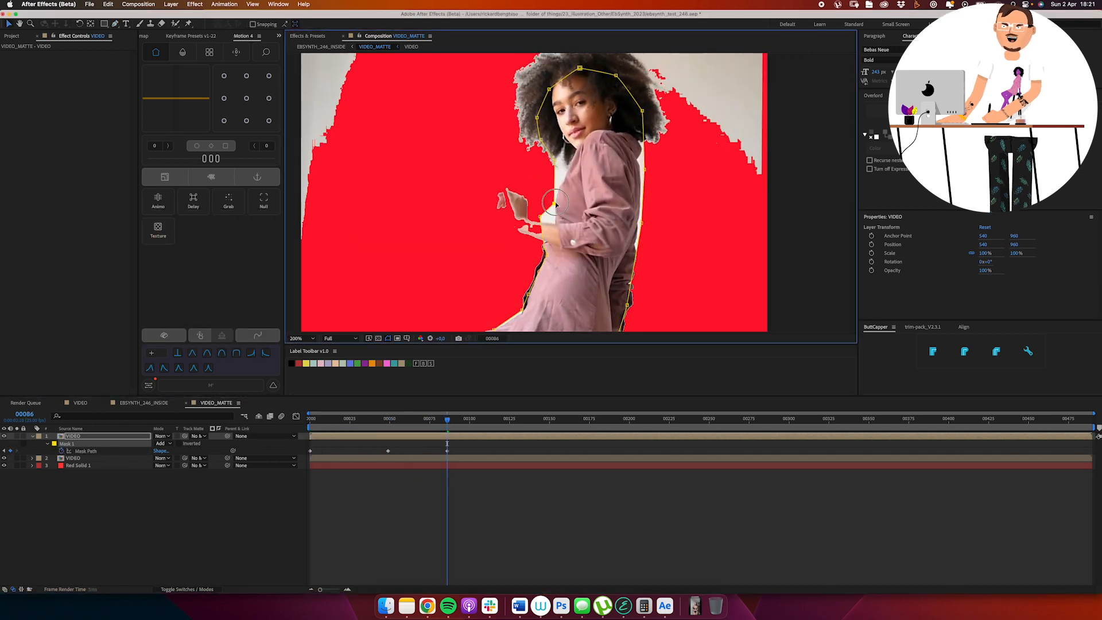
left_click_drag(545, 247, 514, 231)
mouse_move(546, 254)
left_mouse_down()
mouse_move(534, 238)
mouse_move(547, 242)
left_mouse_up()
key("g")
left_click(541, 263)
key("v")
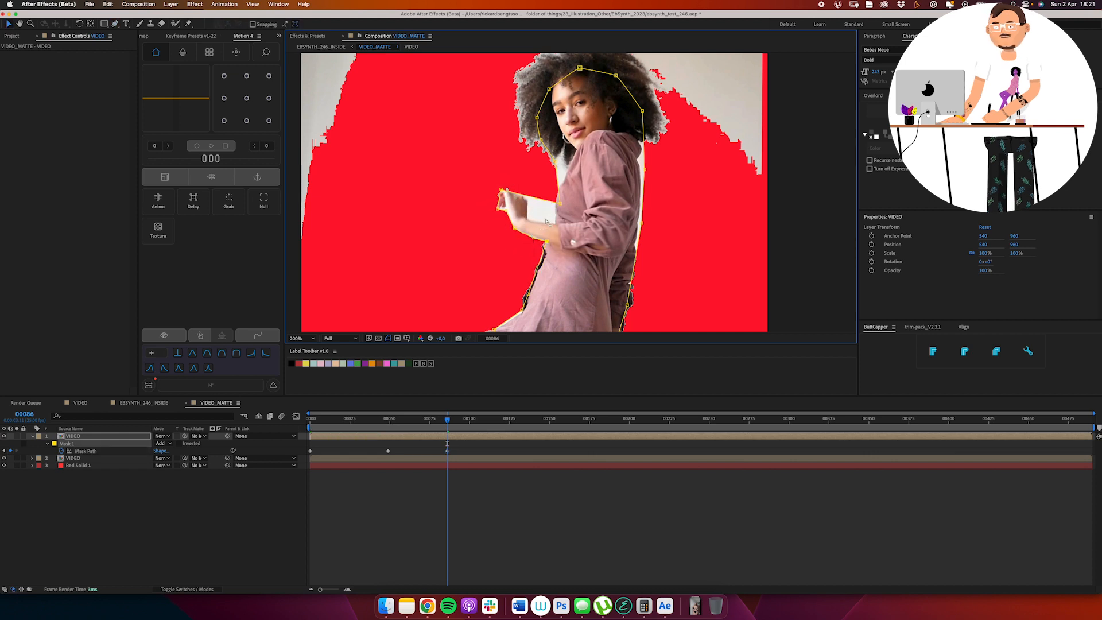
mouse_move(561, 203)
left_mouse_down()
mouse_move(526, 200)
mouse_move(527, 221)
mouse_move(555, 221)
left_mouse_up()
key("g")
left_click(537, 185)
key("v")
key("g")
left_click(540, 192)
left_click(555, 186)
key("v")
Step: Copy Mask 1's frame 49 path keyframe to frame 79 and refit the mask along the raised arm
key("Page_Up")
key("Page_Up")
key("Page_Up")
key("Page_Up")
key("Page_Up")
key("Page_Up")
key("Page_Up")
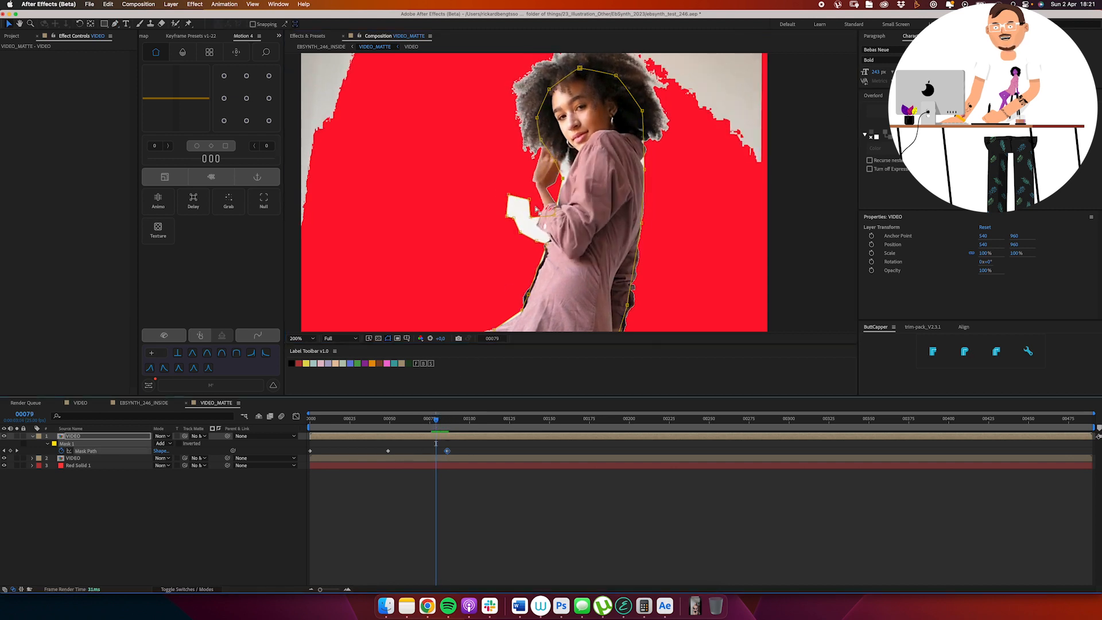
left_click(388, 451)
key("super+c")
key("super+v")
double_click(548, 172)
double_click(543, 169)
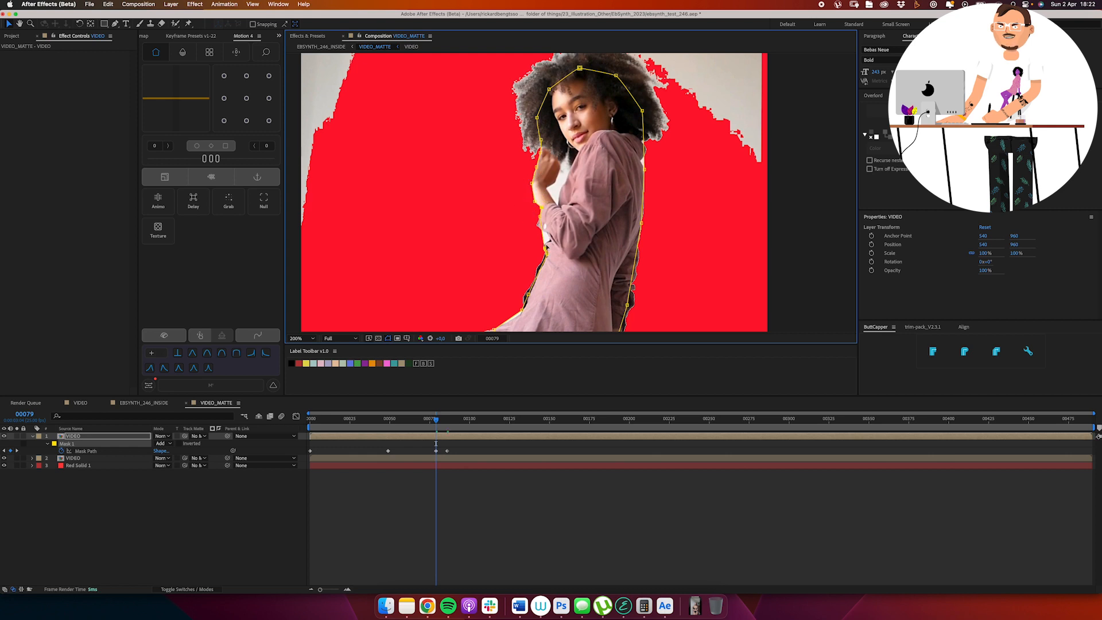
left_click(548, 240)
Step: Adjust Mask 1's path at the elbow on frame 69 and around the lowered hand on frame 93
left_click_drag(436, 420, 420, 421)
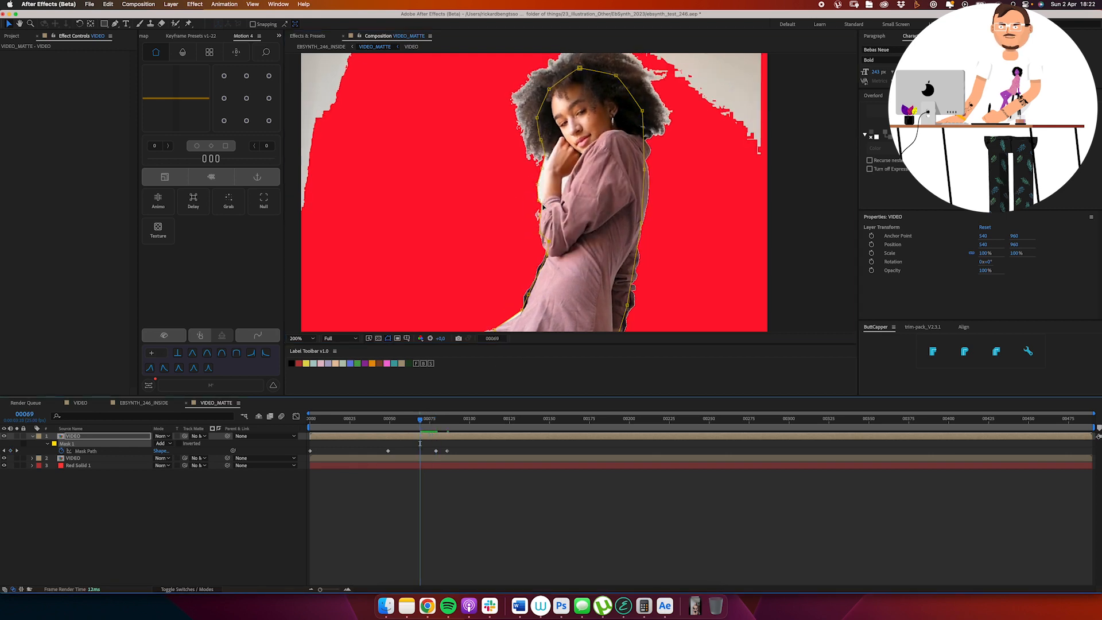
left_click_drag(548, 247, 544, 248)
left_click_drag(421, 420, 459, 421)
left_click_drag(479, 183, 487, 275)
double_click(527, 222)
left_click_drag(535, 274, 545, 251)
left_click(515, 258)
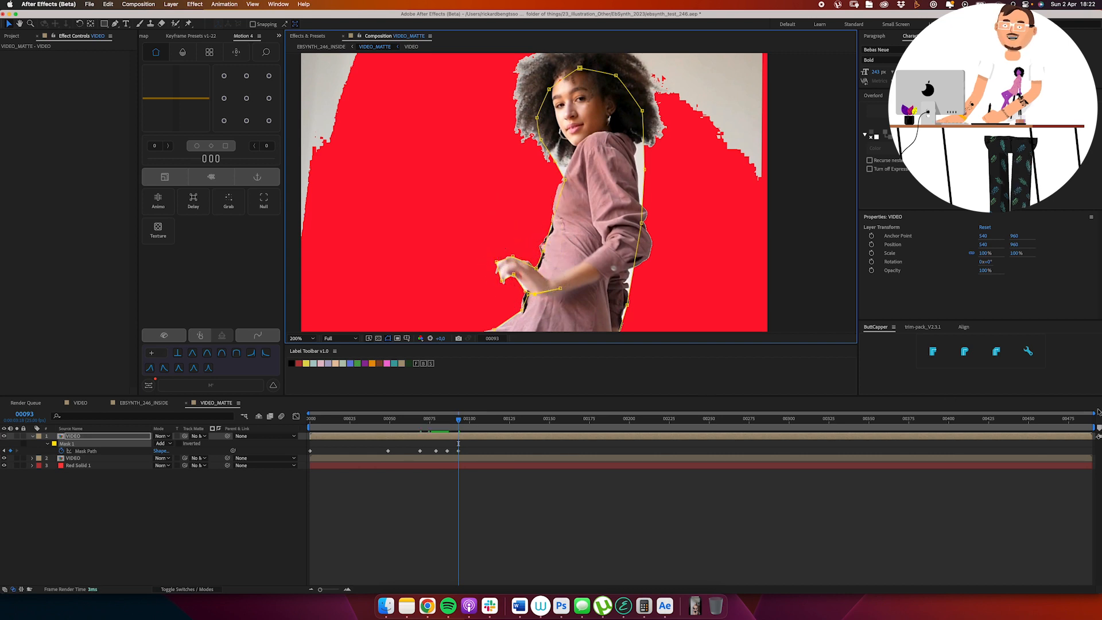
Step: Continue keyframing Mask 1's path through the later frames so it keeps covering the moving body
left_click_drag(1095, 413, 629, 421)
left_click_drag(494, 247, 488, 242)
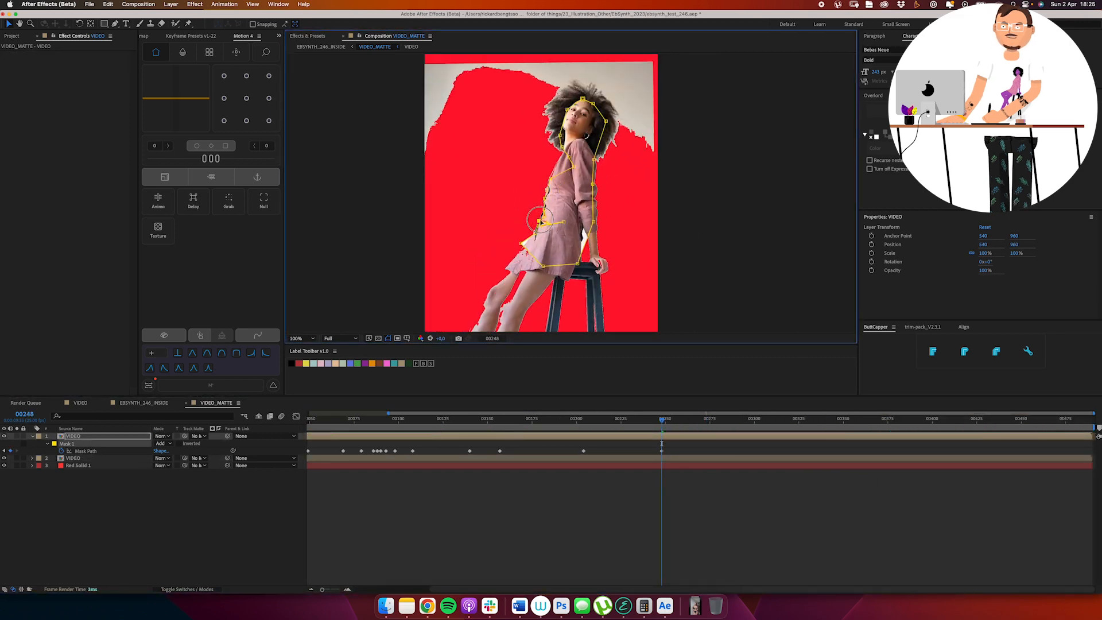
left_click_drag(624, 419, 608, 419)
left_click_drag(565, 161, 559, 158)
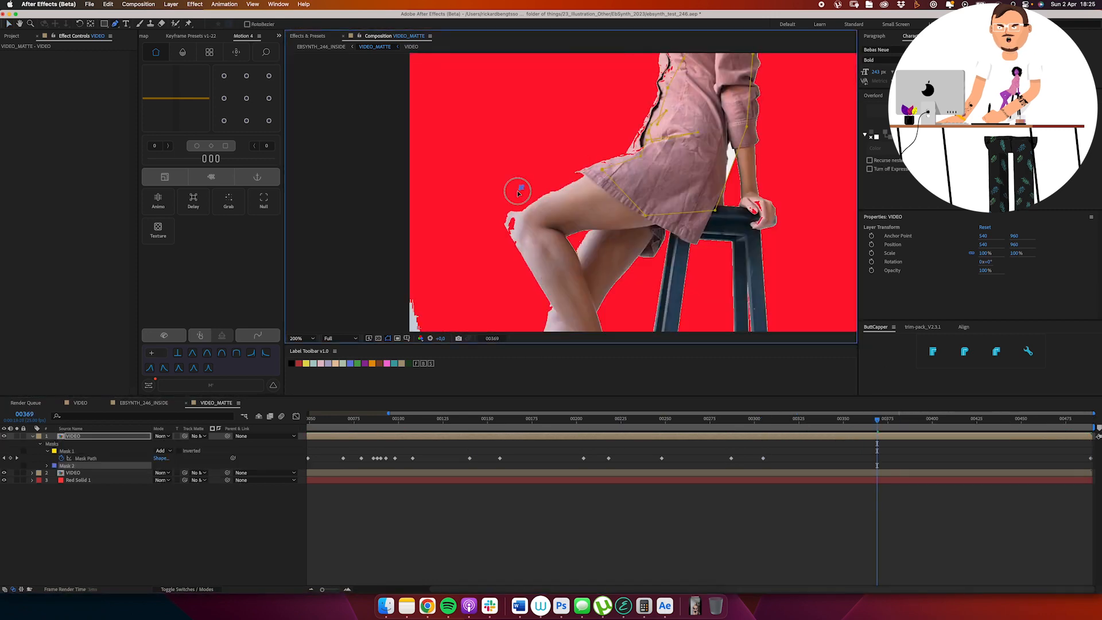
Step: Add and keyframe additional masks on the upper VIDEO layer to cover the moving legs throughout the clip
key("u")
key("u")
left_click_drag(877, 420, 808, 419)
left_click_drag(573, 228, 581, 255)
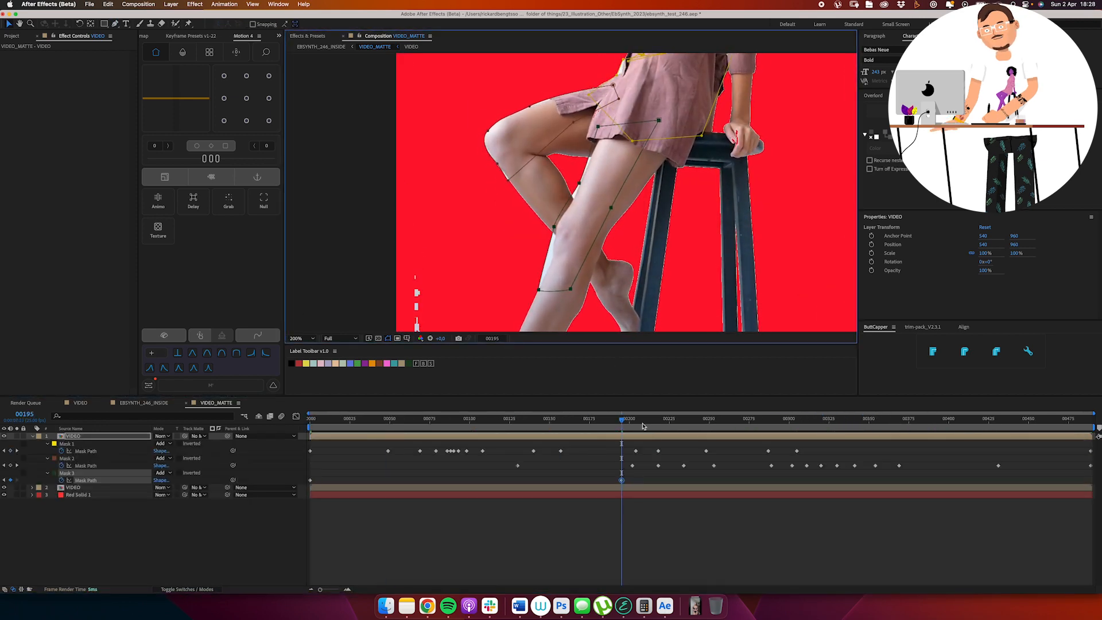
left_click_drag(699, 420, 1091, 421)
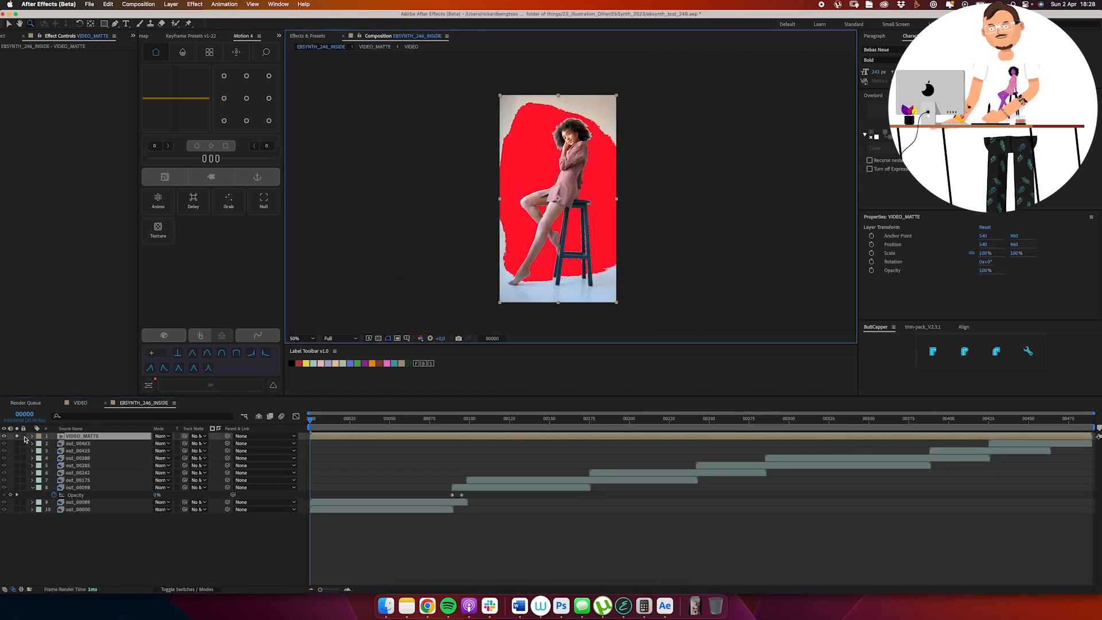
Step: In EBSYNTH_246_INSIDE, try duplicating the out_00089 layer and placing the copy above out_00098
left_click(604, 180)
left_click(340, 501)
key("super+d")
left_click_drag(122, 503, 123, 487)
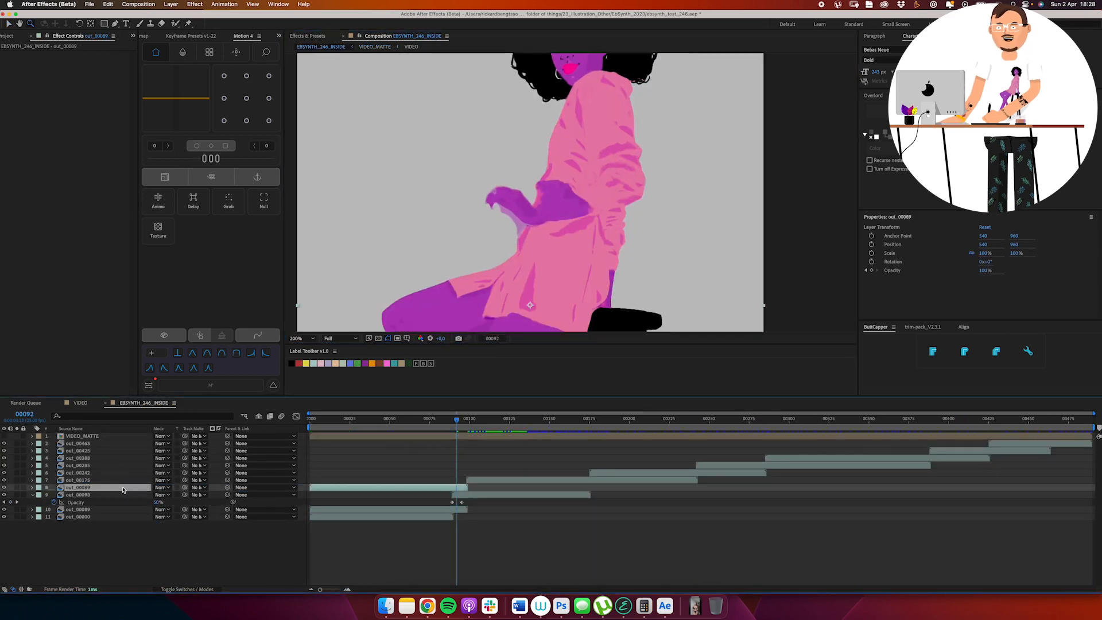
Step: Duplicate the out_00175 layer, shift the copy earlier in time, and mask its torso area at frame 89
left_click_drag(457, 420, 488, 422)
left_click(486, 481)
key("super+d")
left_click_drag(485, 482, 457, 482)
left_click_drag(488, 420, 452, 420)
key("g")
left_click(523, 199)
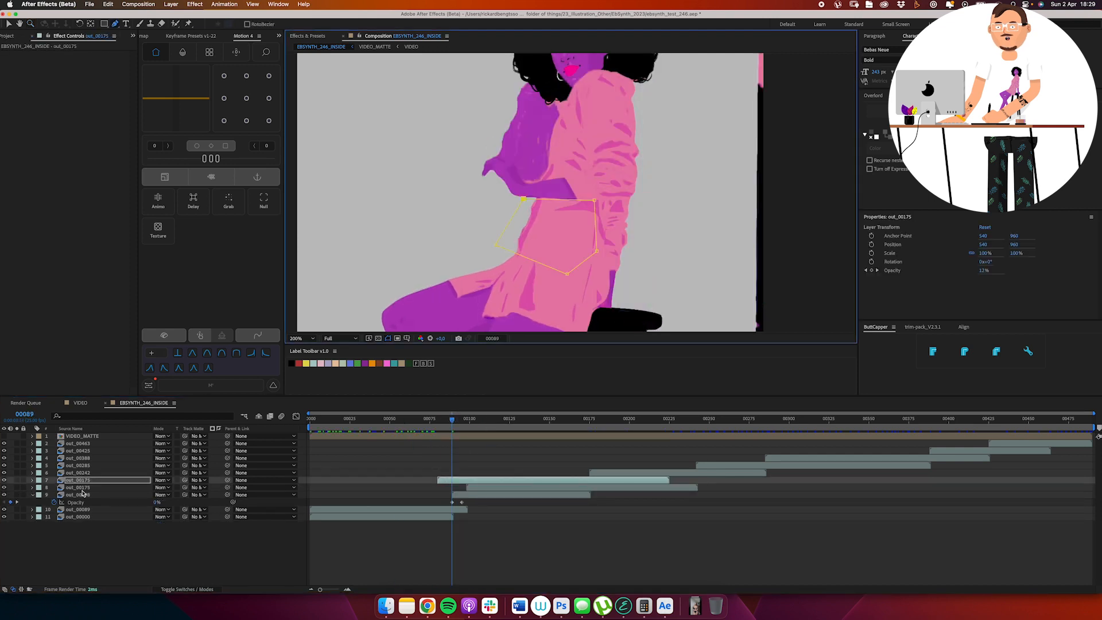
Step: Clear the opacity animation on the masked out_00175 copy, set opacity to 100%, and raise the mask's upper edge
left_click(459, 421)
key("t")
left_click(54, 487)
left_click(159, 488)
type("100")
left_click_drag(524, 199, 524, 171)
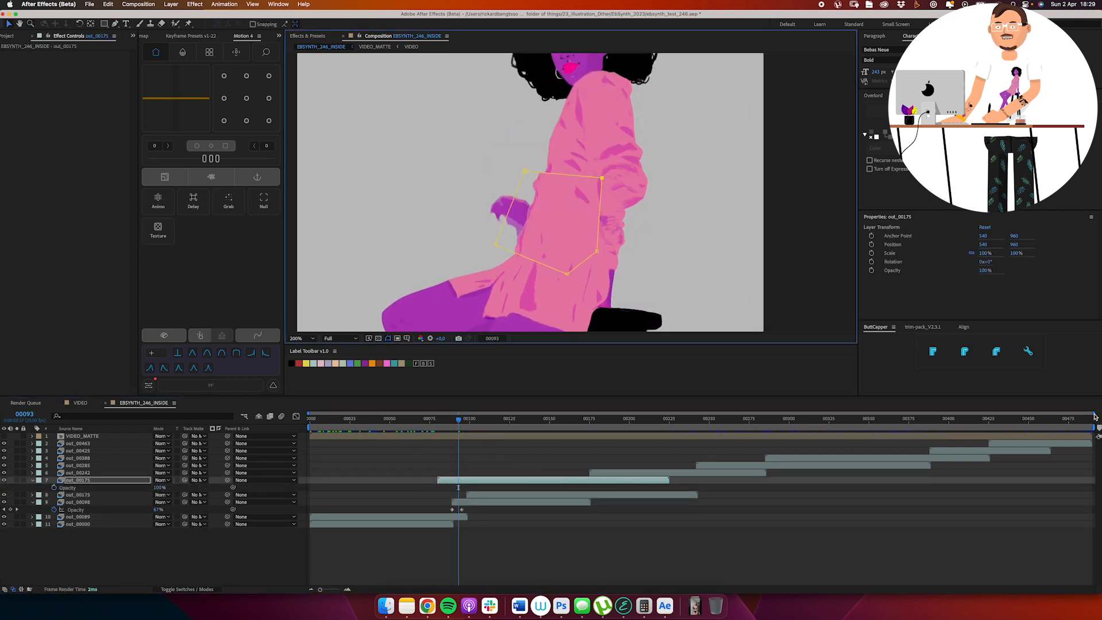
Step: Trim the start of the masked out_00175 copy to frame 89 and begin keyframing its opacity
left_click_drag(1094, 413, 667, 414)
key("alt+bracketleft")
left_click_drag(511, 420, 621, 430)
left_click(54, 488)
left_click_drag(622, 420, 669, 420)
Step: Retime the original out_00175 layer's opacity keyframes to frames 108 and 112, and reposition the masked copy's fade keyframes
left_click(78, 495)
key("t")
left_click_drag(550, 501, 594, 502)
left_click_drag(607, 421, 603, 445)
left_click_drag(631, 484, 656, 506)
left_click_drag(646, 502, 611, 503)
left_click_drag(616, 488, 698, 489)
left_click_drag(615, 488, 659, 488)
Step: Animate the masked copy's position and rotation to match the body, and extend its mask's lower corner
mouse_move(603, 420)
left_mouse_down()
mouse_move(632, 436)
mouse_move(520, 422)
mouse_move(620, 420)
left_mouse_up()
key("p")
key("shift+r")
left_click(11, 495)
left_click(4, 495)
left_click_drag(158, 488, 171, 495)
left_click_drag(632, 484, 513, 499)
left_click_drag(520, 420, 587, 420)
left_click_drag(567, 274, 586, 293)
left_click_drag(587, 420, 534, 420)
Step: Rename the masked out_00175 copy BODY_MASK, feather Mask 1 by 30 pixels, and widen its upper corner
left_click(80, 480)
key("f")
key("Return")
type("BODY_MASK")
key("Return")
left_click_drag(606, 179, 615, 177)
key("Page_Down")
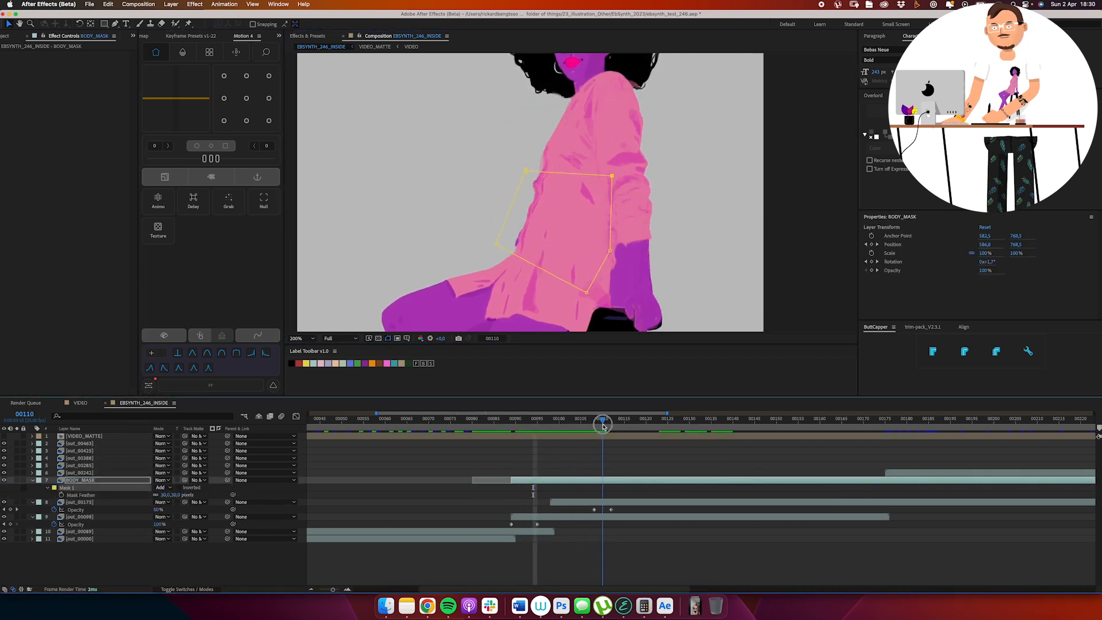
Step: Draw a second mask around the arm on BODY_MASK at frame 95, set it to Subtract, and keyframe its path
key("g")
left_click(521, 220)
left_click(164, 510)
left_click(169, 521)
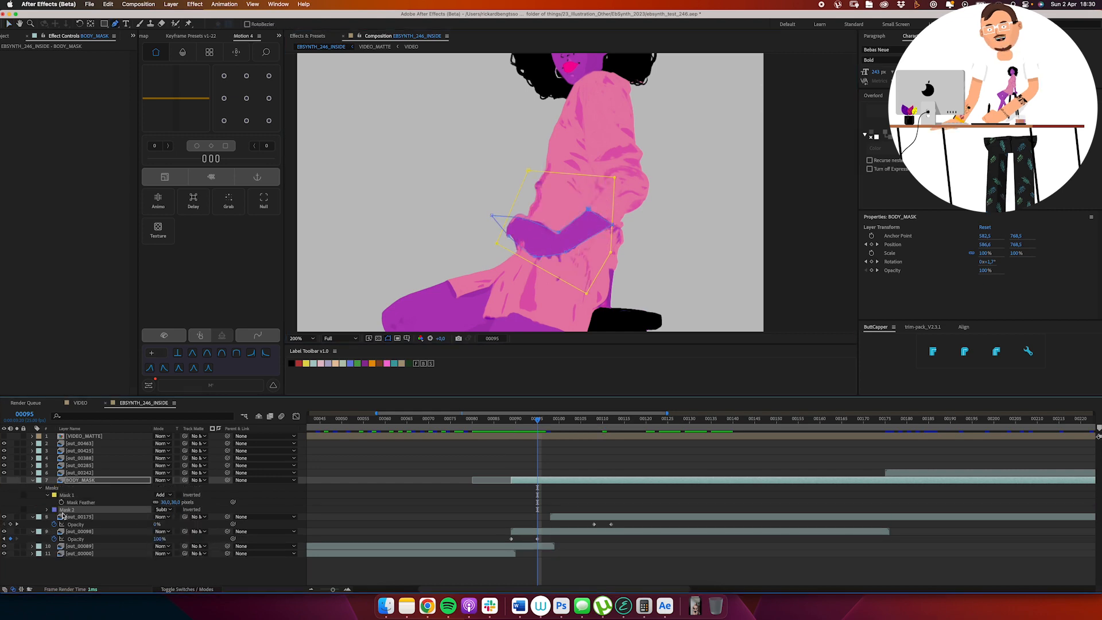
key("m")
left_click(61, 510)
key("super+Tab")
scroll(461, 275, "down", 10)
double_click(490, 333)
key("super+Tab")
Step: Reshape BODY_MASK's subtracting Mask 2 around the raised arm at frames 91 and 89
left_click_drag(535, 424, 521, 421)
key("v")
left_click_drag(558, 232, 523, 190)
left_click_drag(521, 422, 511, 421)
left_click_drag(531, 198, 522, 187)
left_click(67, 502)
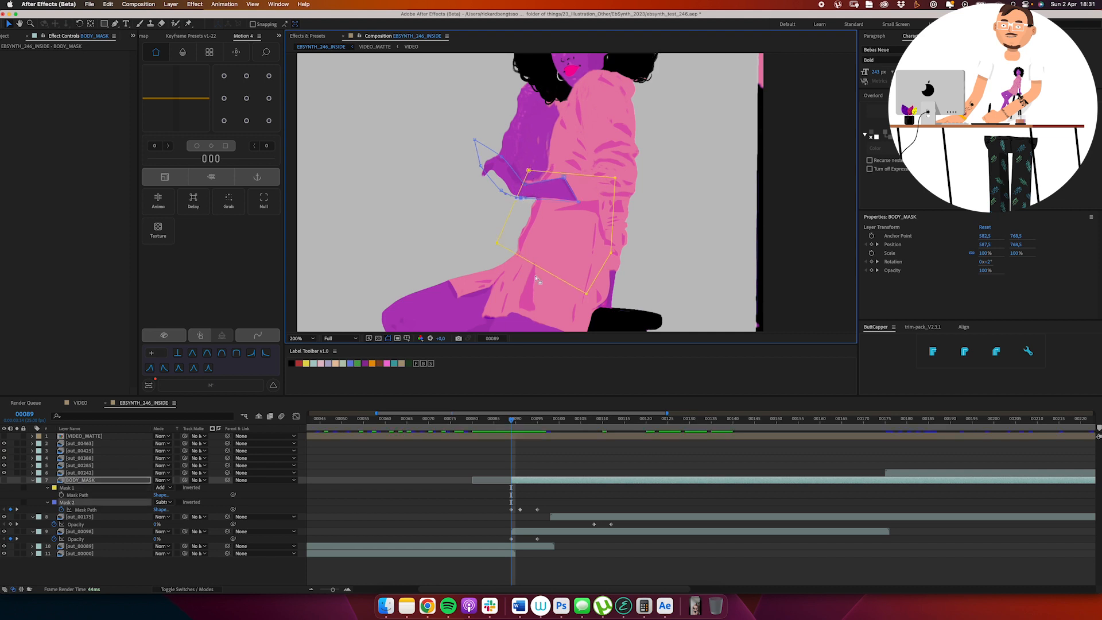
Step: Keyframe Mask 2's path at frames 100, 105 and 112 to follow the arm down to the stool
left_click_drag(512, 421, 559, 421)
left_click_drag(597, 209, 634, 228)
left_click_drag(585, 270, 641, 290)
left_click(581, 420)
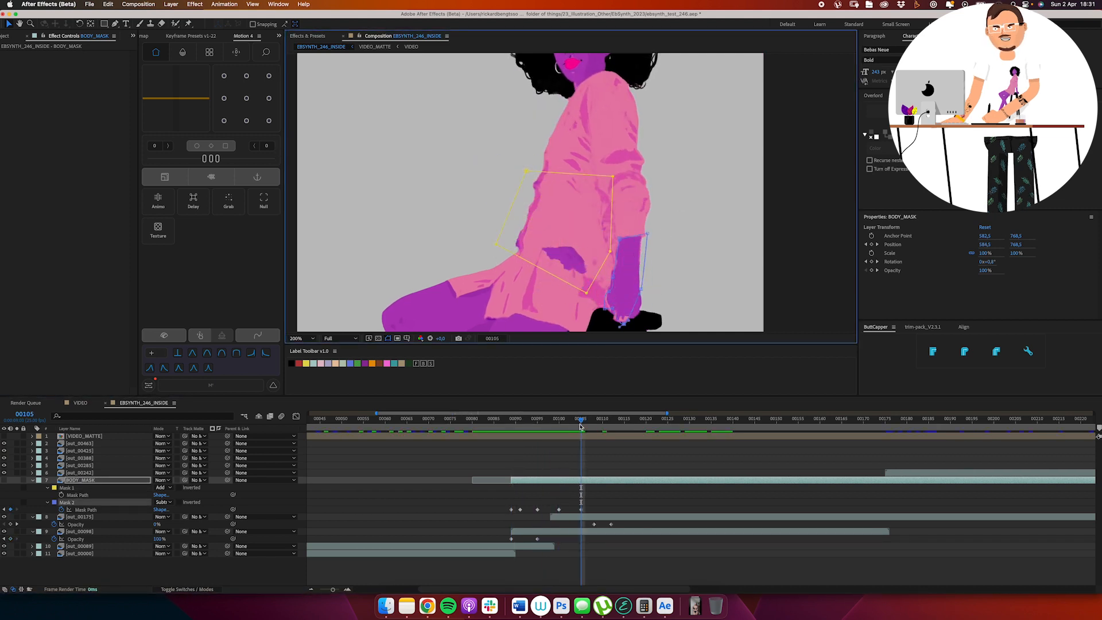
left_click_drag(580, 425, 612, 423)
left_click_drag(641, 290, 651, 293)
Step: Trim the end of BODY_MASK, turn on its visibility, label it yellow, and preview the transition
key("alt+]")
left_click(4, 480)
left_click_drag(612, 422, 524, 424)
left_click(306, 363)
key("space")
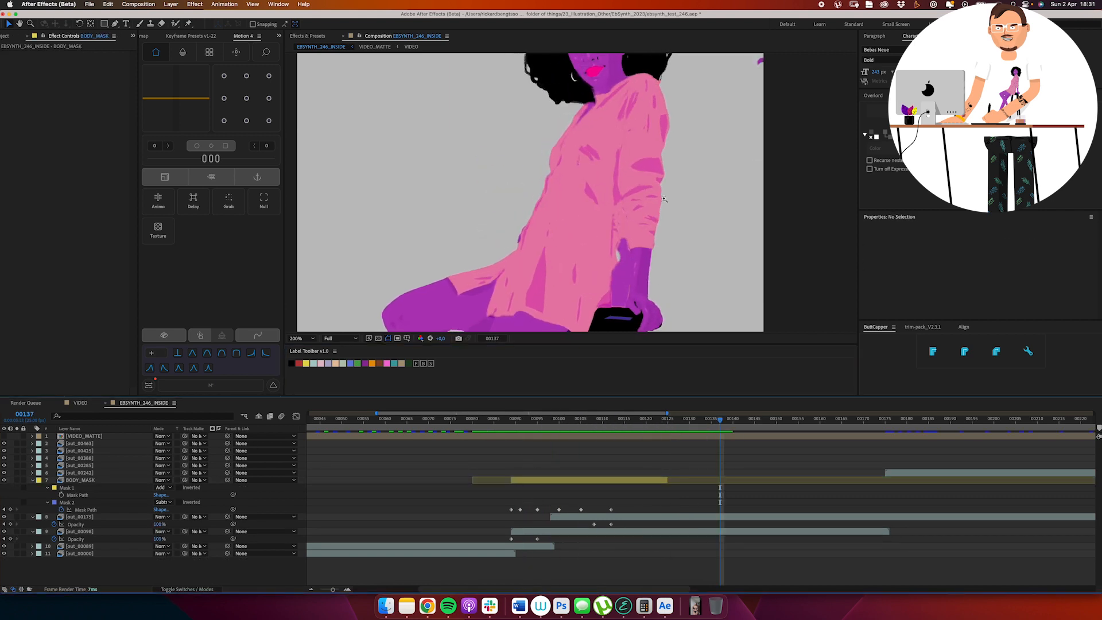
Step: Collapse the properties of all layers and make the VIDEO_MATTE layer visible
key("z")
left_click(664, 199, "alt")
key("super+a")
left_click(33, 480)
key("super+shift+a")
left_click(5, 438)
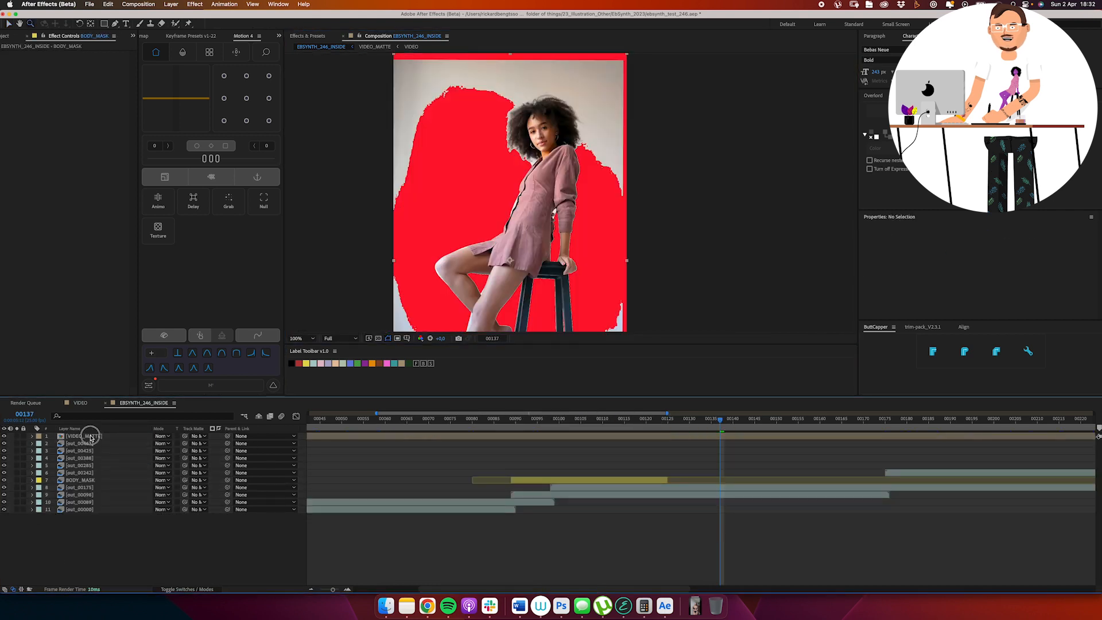
Step: Set the VIDEO_MATTE layer's blending mode to Stencil Alpha and check the cut-out across frames
left_click(114, 437)
left_click(204, 436)
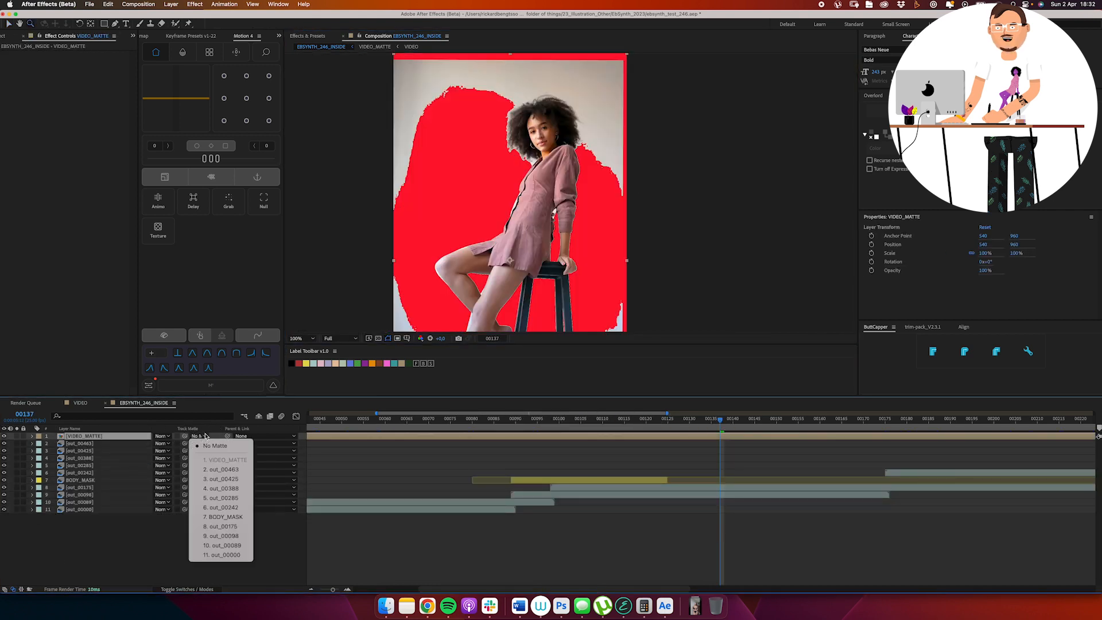
left_click(168, 443)
left_click(162, 443)
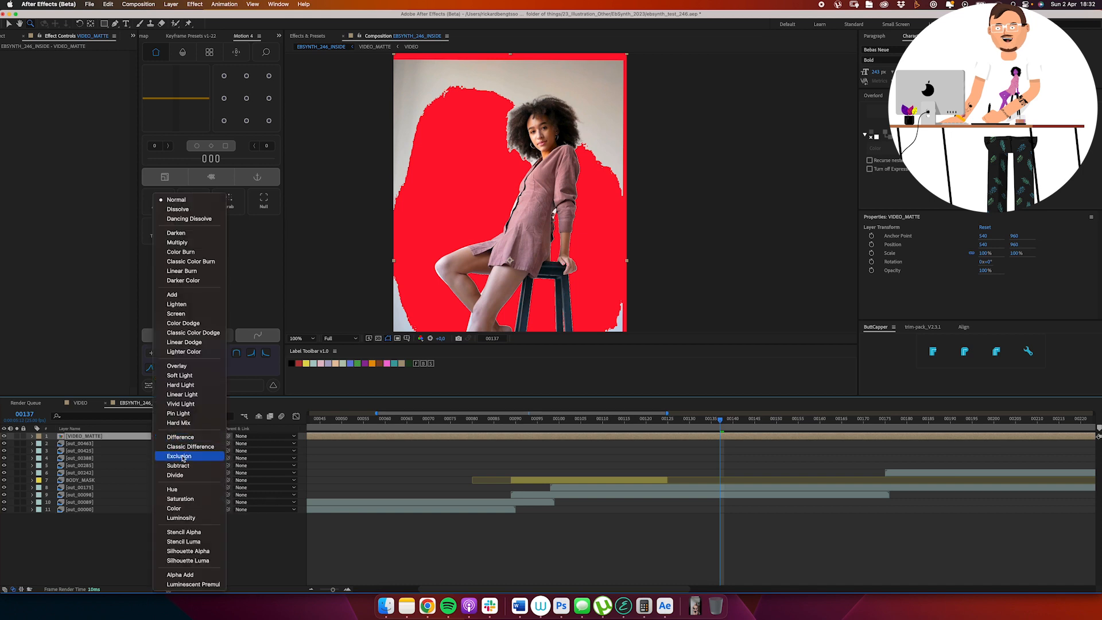
left_click(183, 532)
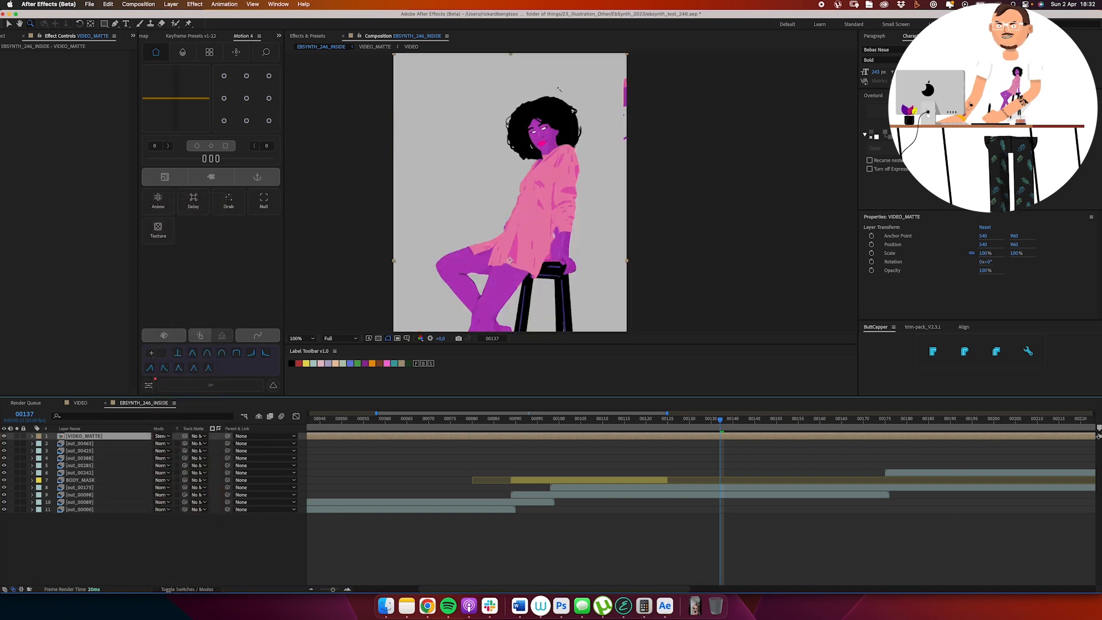
left_click(549, 213, "alt")
left_click_drag(720, 429, 876, 468)
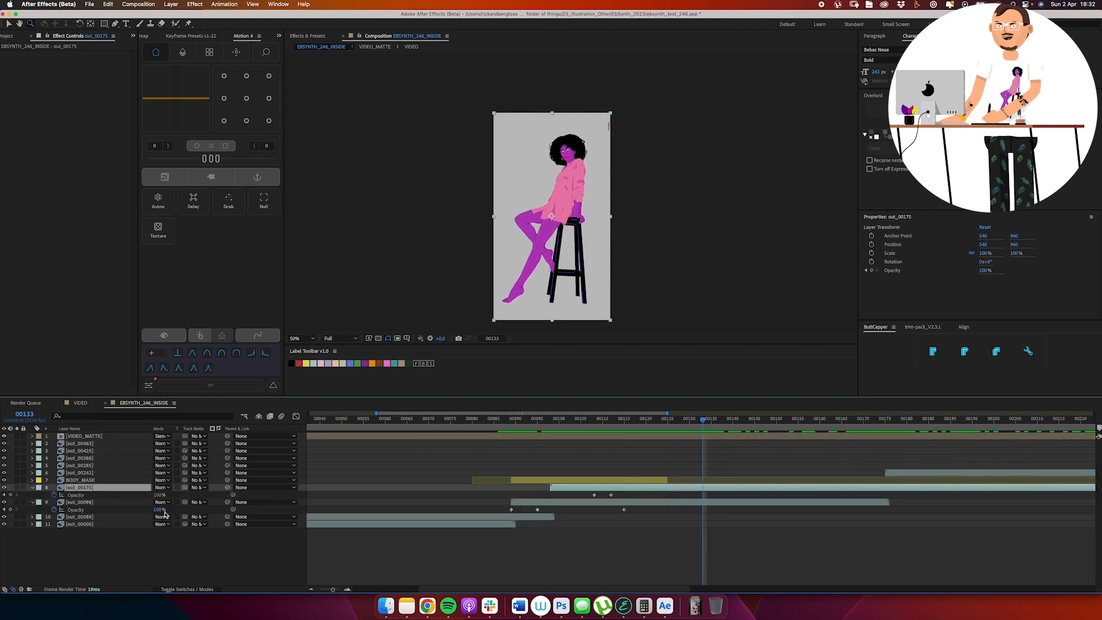
Step: Keyframe layer out_00098's opacity to fade from 100% at frame 105 to 0% at frame 110
left_click_drag(165, 512, 122, 517)
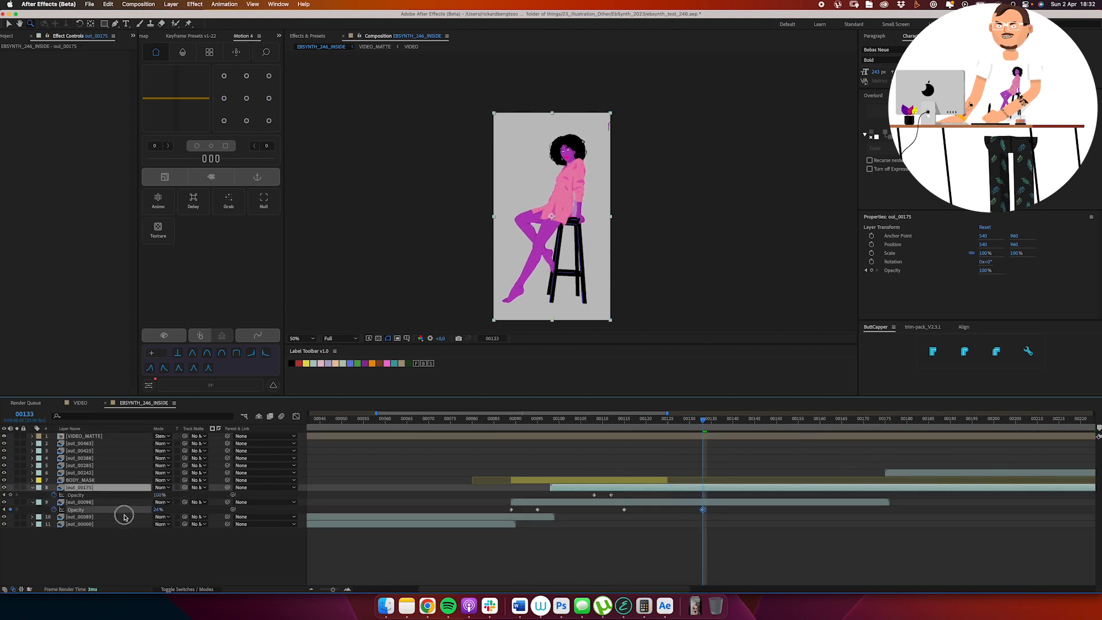
left_click_drag(627, 423, 578, 428)
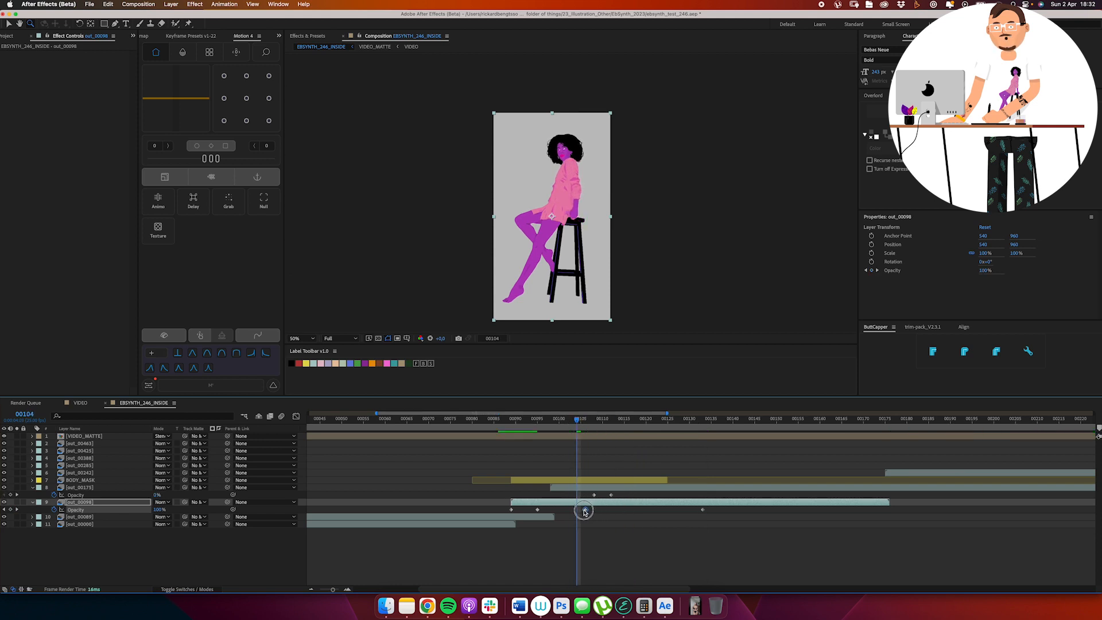
left_click_drag(610, 515, 597, 516)
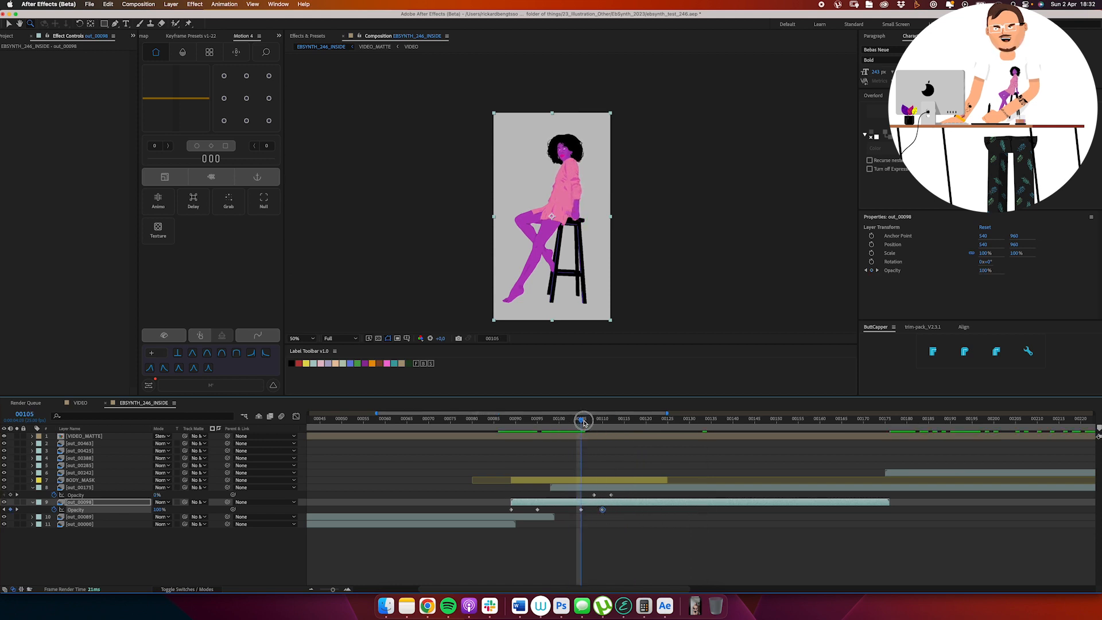
left_click_drag(584, 423, 614, 432)
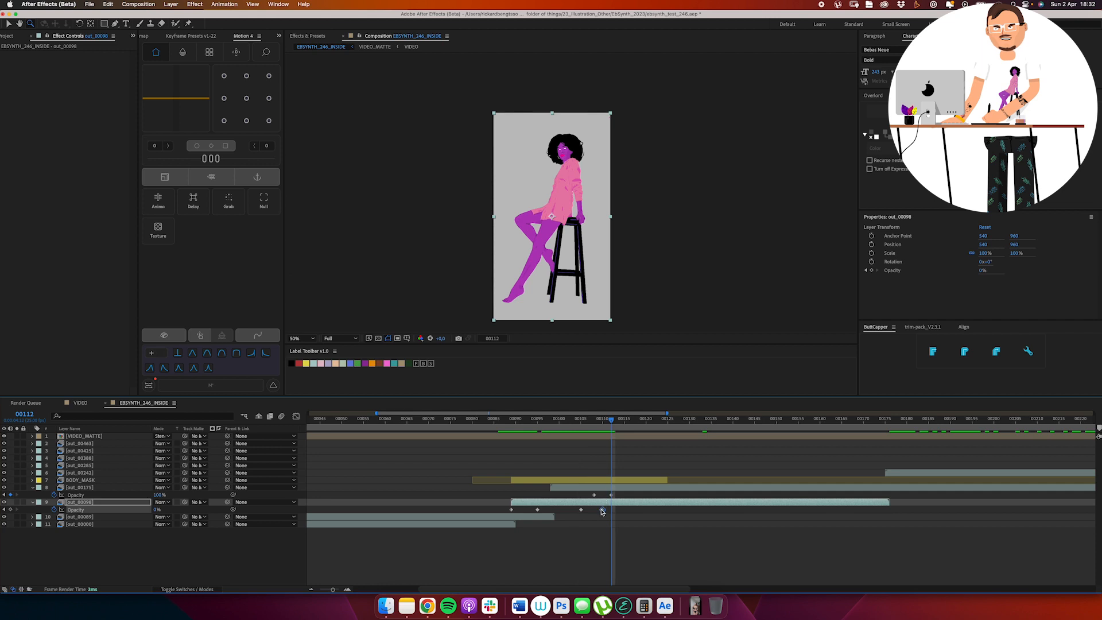
Step: Shift out_00098's opacity fade to frames 112–115 and check the arm transition up close
left_click_drag(603, 510, 624, 510)
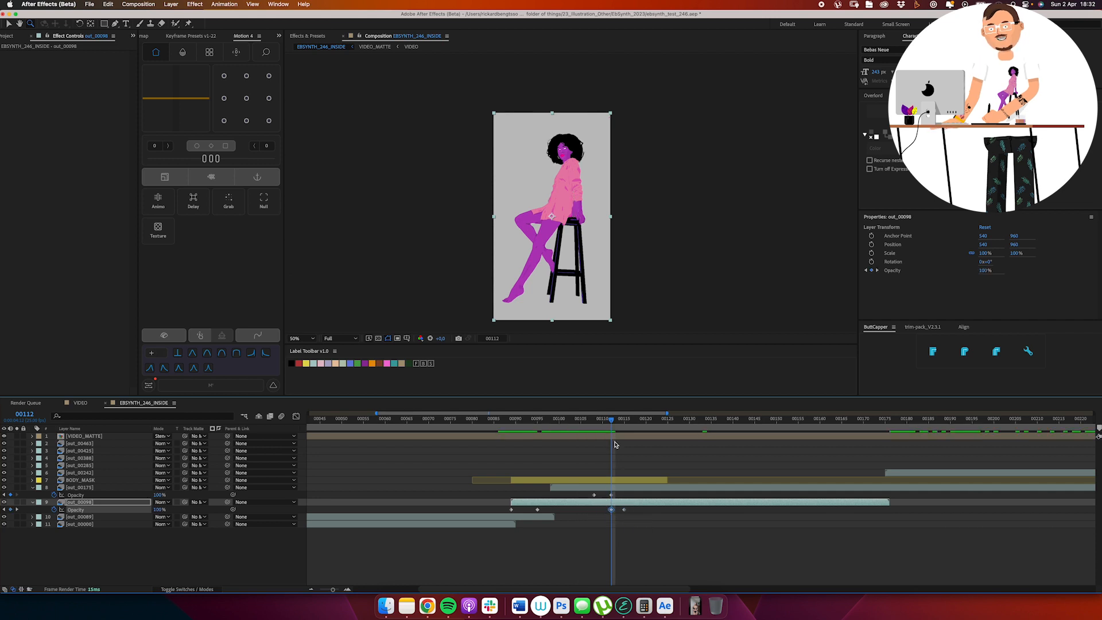
left_click_drag(600, 423, 660, 423)
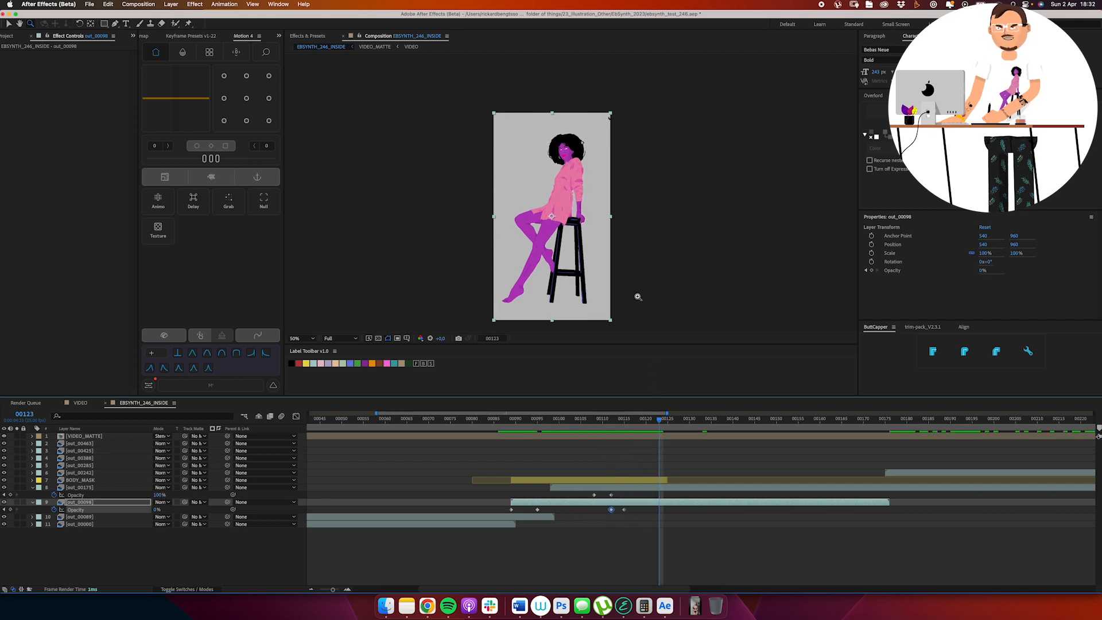
scroll(597, 221, "up", 2)
scroll(555, 195, "up", 1)
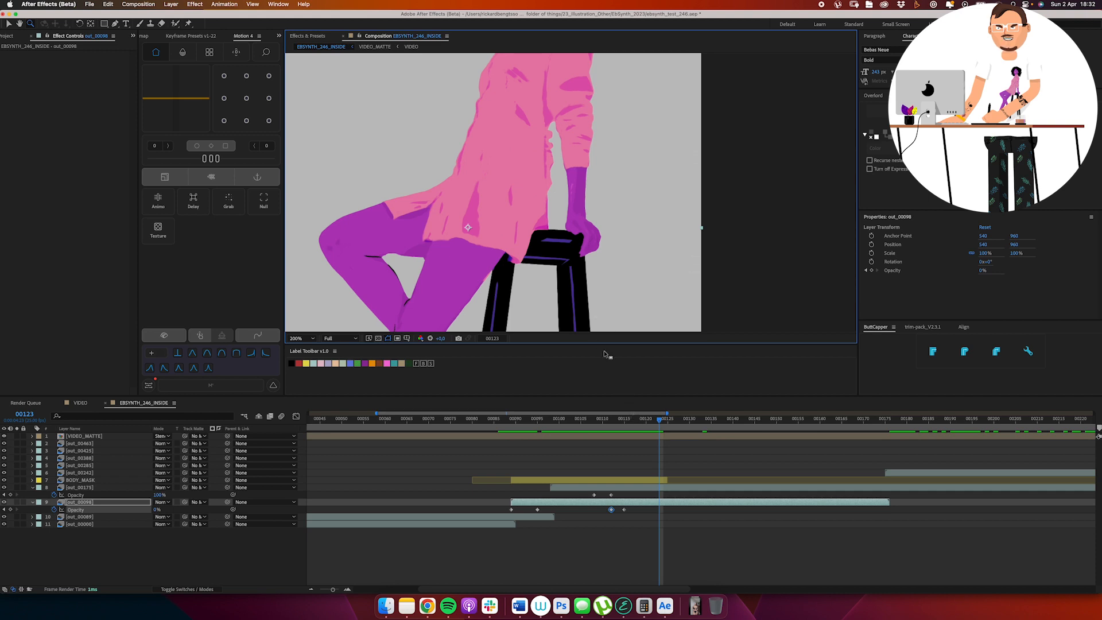
left_click_drag(637, 420, 616, 420)
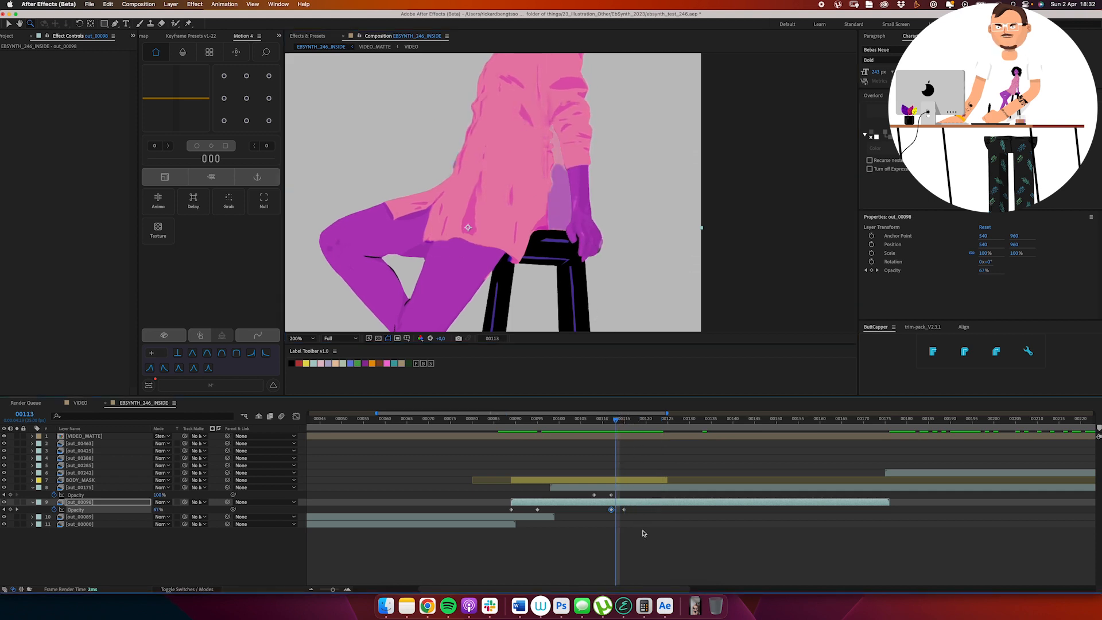
Step: Shorten out_00098's opacity fade so it ends at 0% on frame 113
left_click(640, 506)
left_click(639, 505)
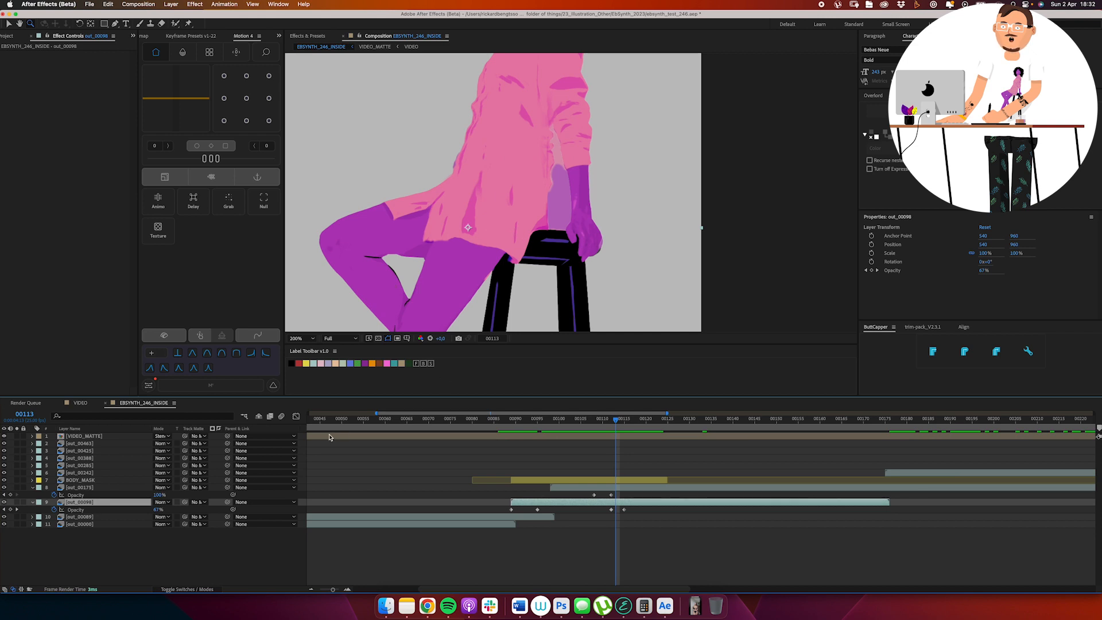
left_click_drag(624, 510, 616, 510)
mouse_move(616, 423)
left_mouse_down()
mouse_move(555, 425)
mouse_move(617, 433)
left_mouse_up()
Step: Trace the gap between the shirt and the arm above the stool as a closed Pen tool shape at frame 113
left_click(616, 558)
left_click(550, 208)
key("g")
left_click(566, 238)
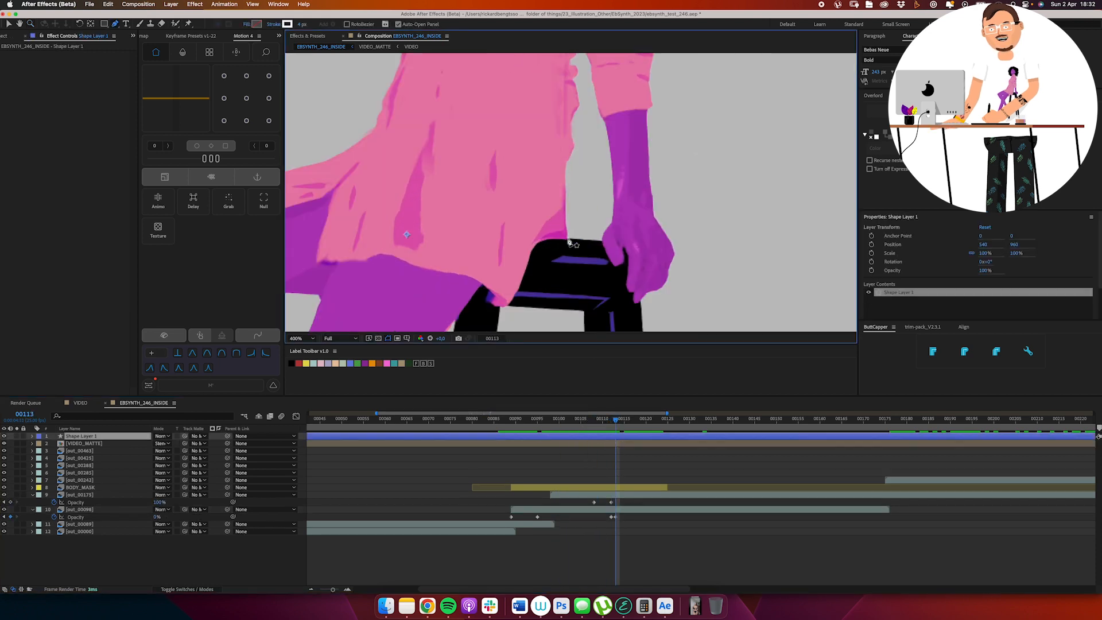
left_click_drag(613, 183, 610, 291)
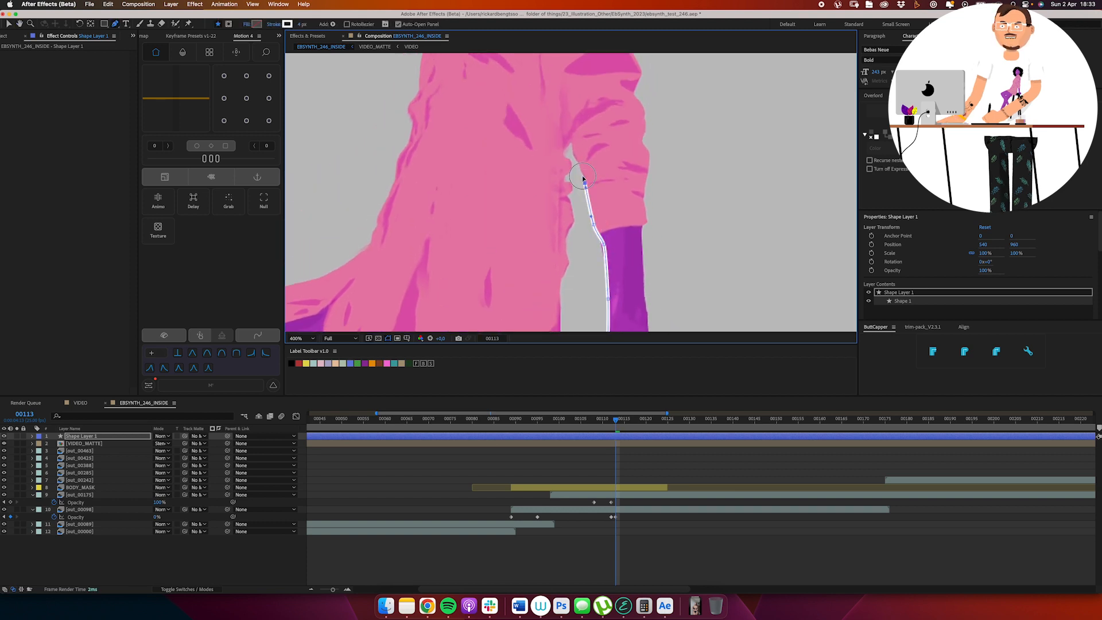
left_click(572, 148)
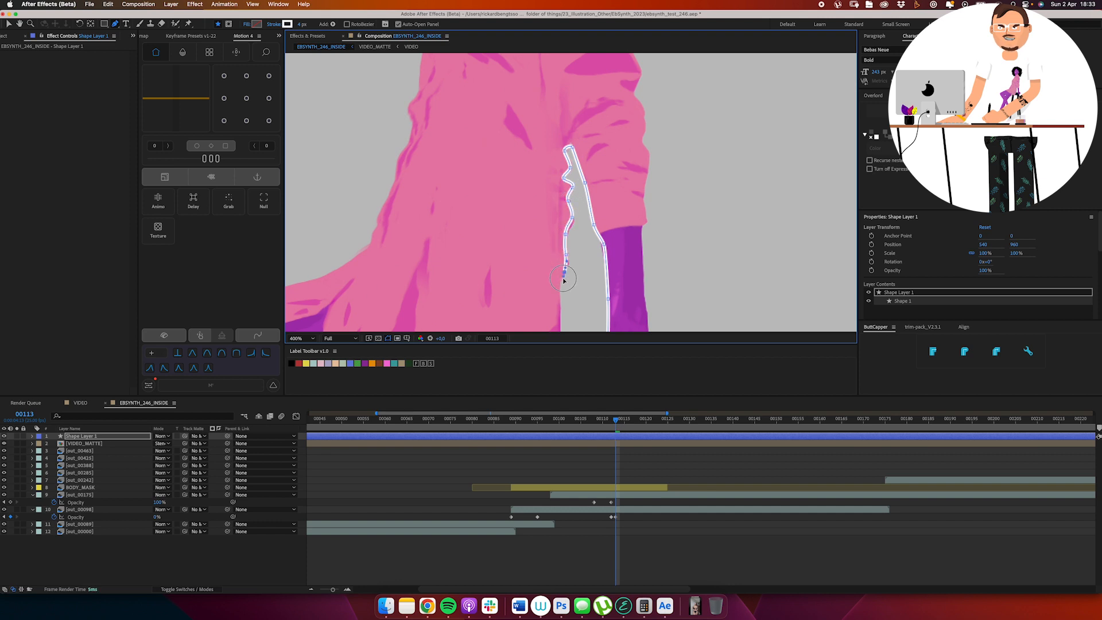
scroll(564, 280, "down", 5)
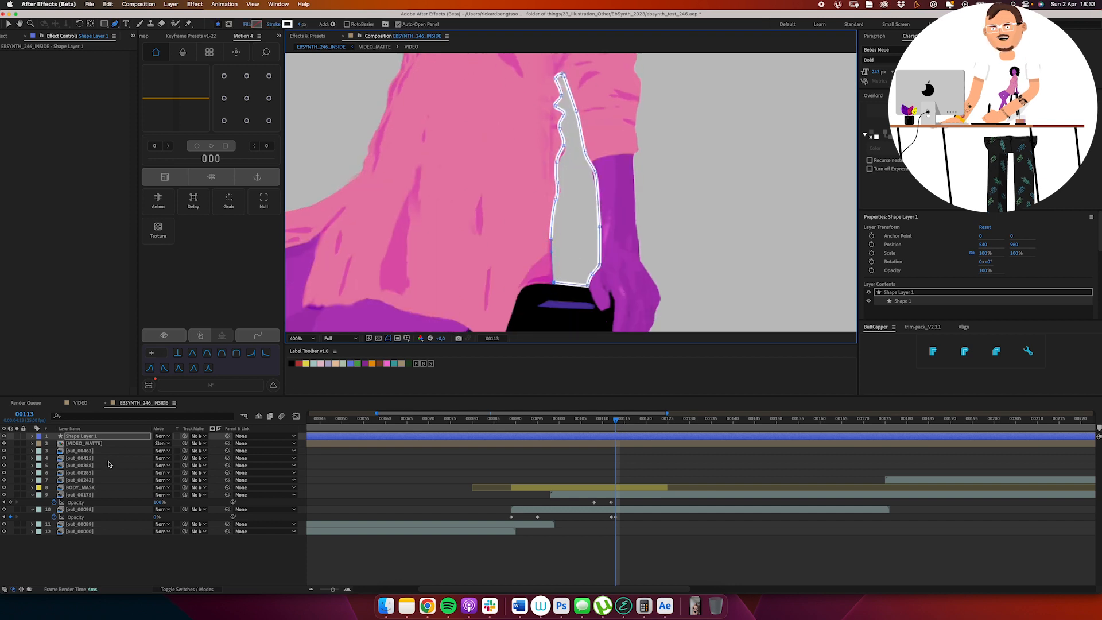
Step: Place the new shape layer between out_00175 and out_00098 and rename it ARM_MASK
left_click_drag(84, 439, 106, 503)
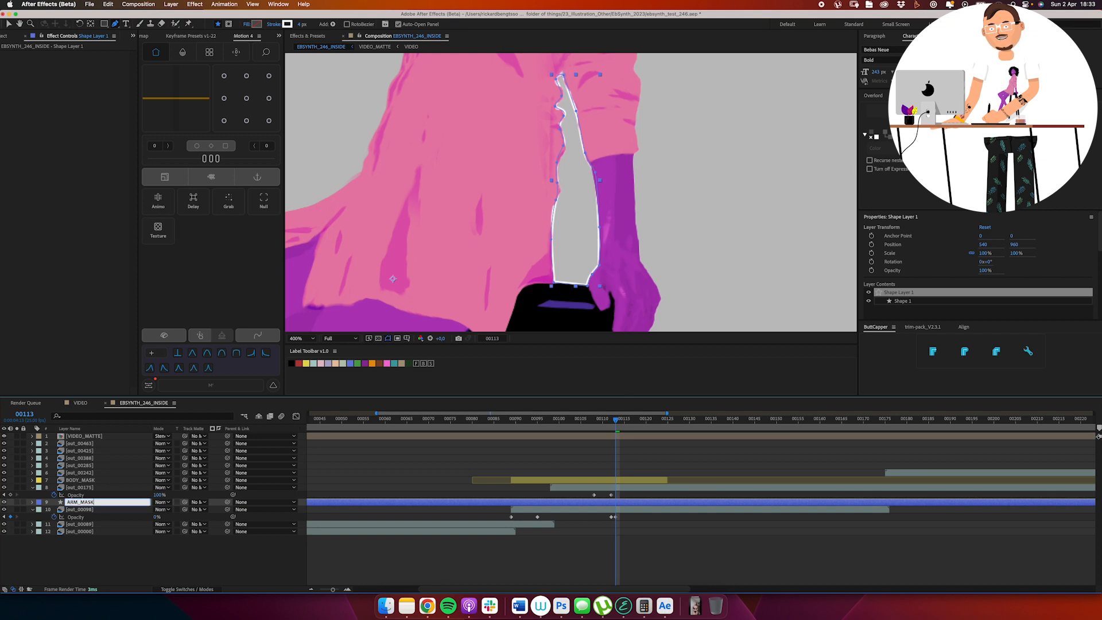
key("Return")
Step: Give the ARM_MASK shape a blue 0041FF fill and no stroke
left_click(257, 24)
left_click(204, 270)
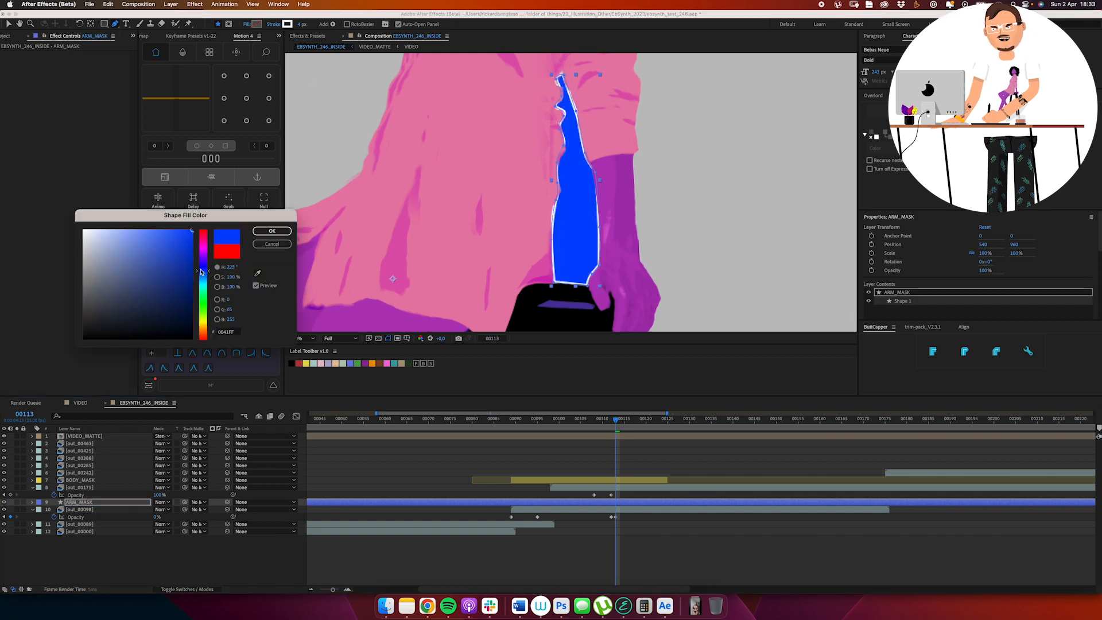
key("Return")
left_click(281, 27)
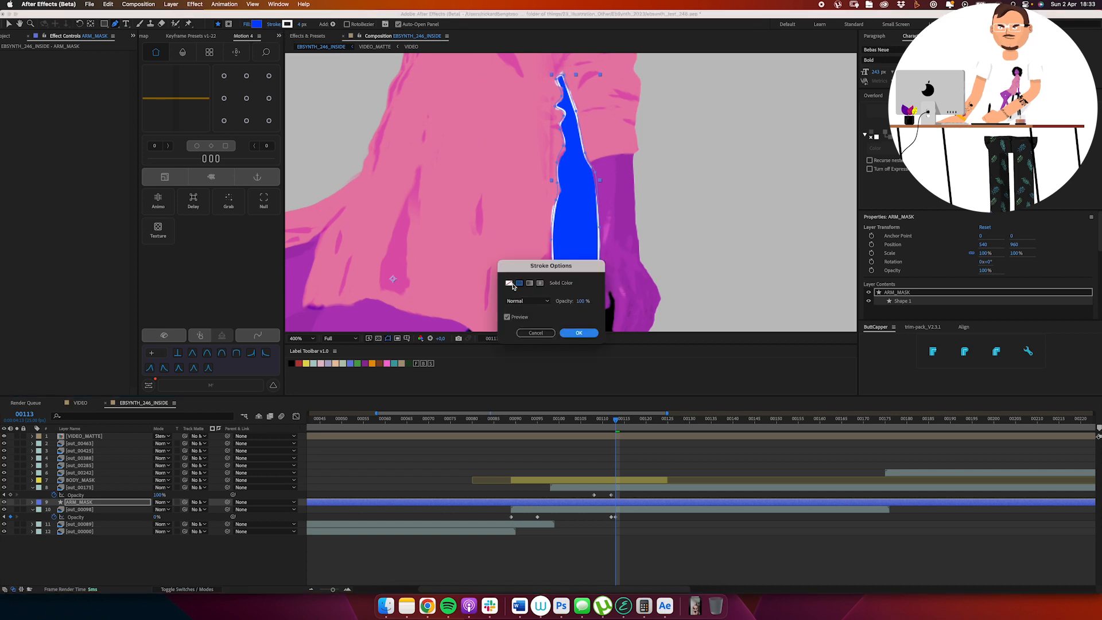
left_click(510, 284)
key("Return")
Step: Start keyframing ARM_MASK's path at frame 113 and trim the end of the layer to that frame
key("u")
key("u")
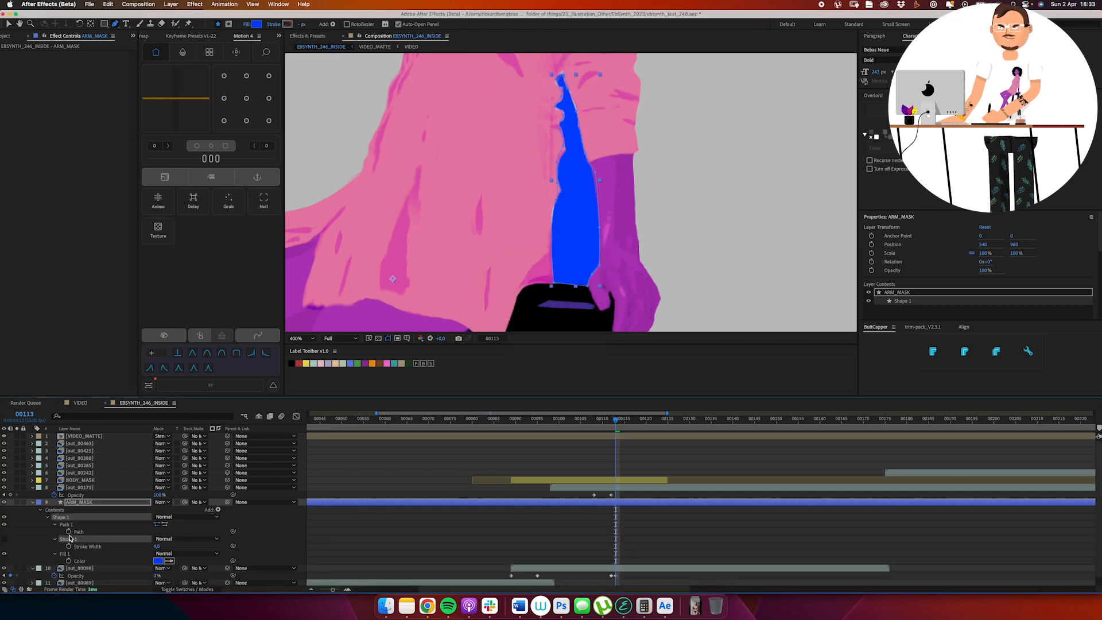
left_click(69, 532)
key("u")
key("u")
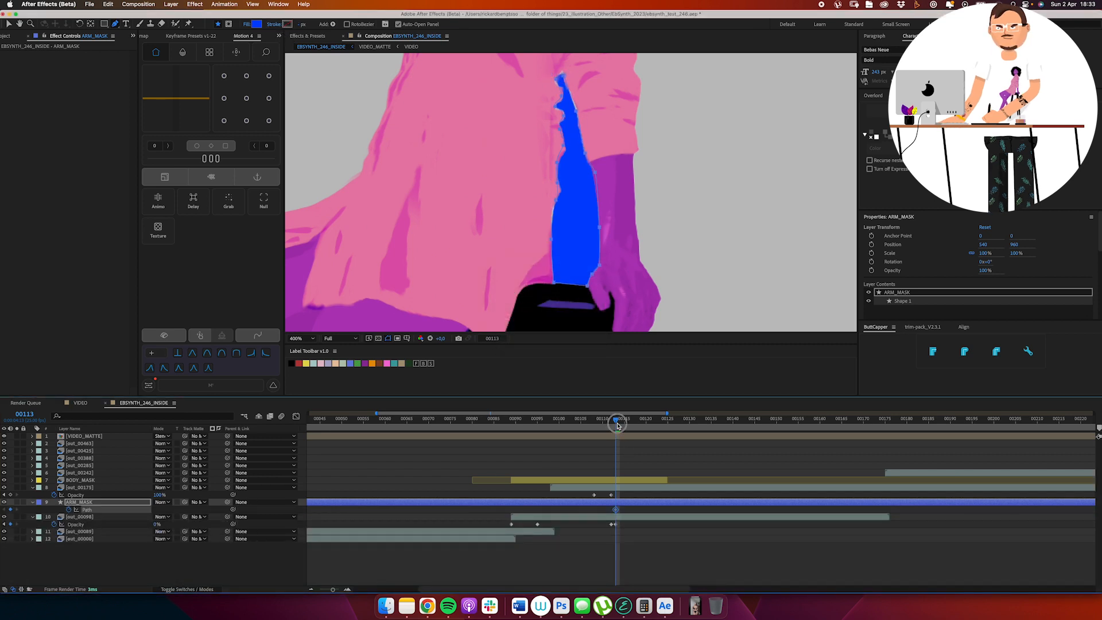
key("alt+bracketright")
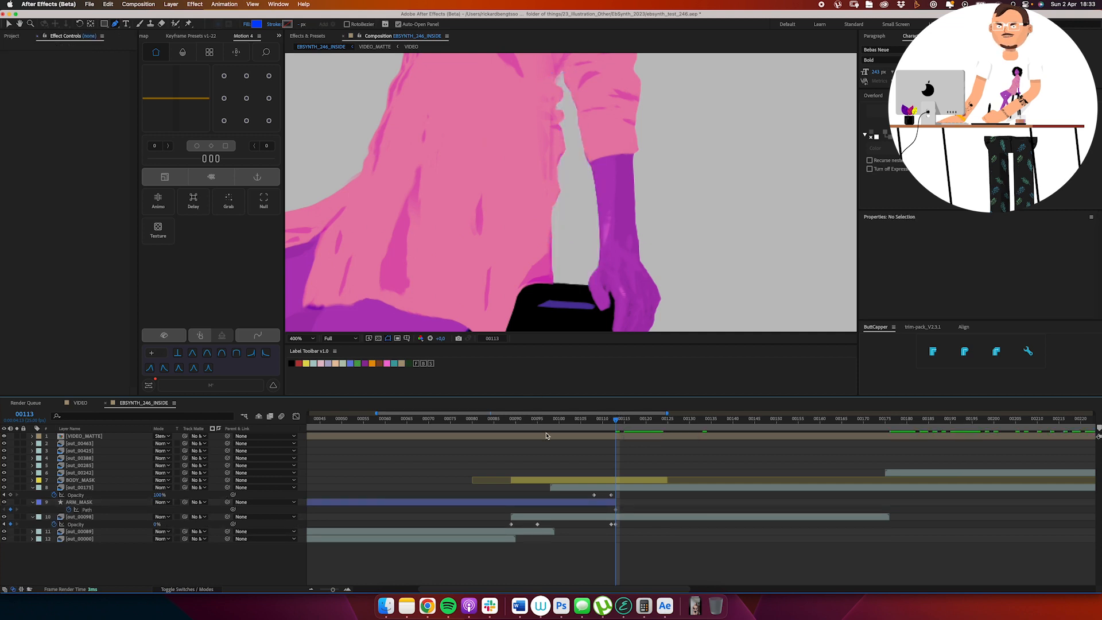
Step: Hide ARM_MASK and keyframe its path at frame 107, pulling the arm-side points in to the arm's inner edge
left_click(587, 424)
left_click(4, 503)
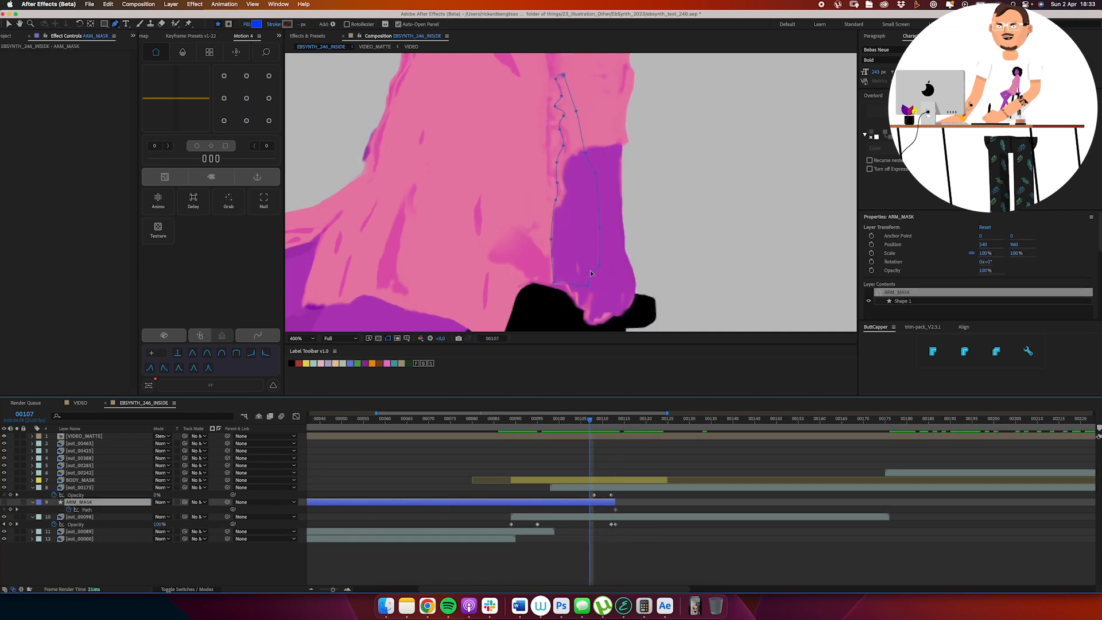
left_click(591, 270)
key("super+z")
key("v")
left_click(592, 273)
key("super+a")
key("u")
left_click(74, 561)
left_click(79, 495)
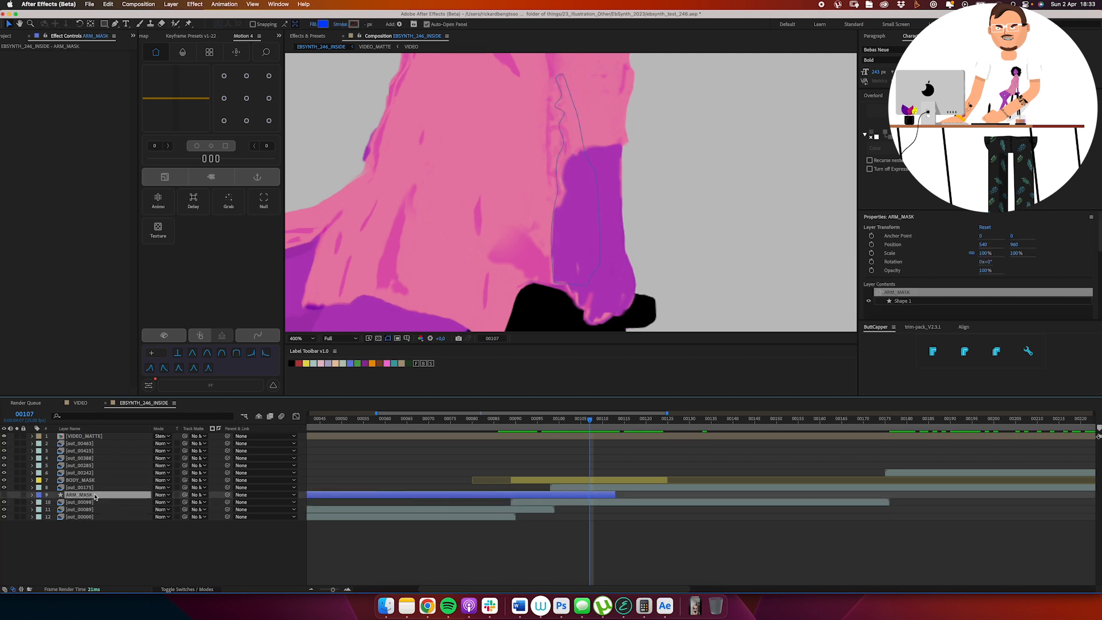
key("u")
left_click(600, 266)
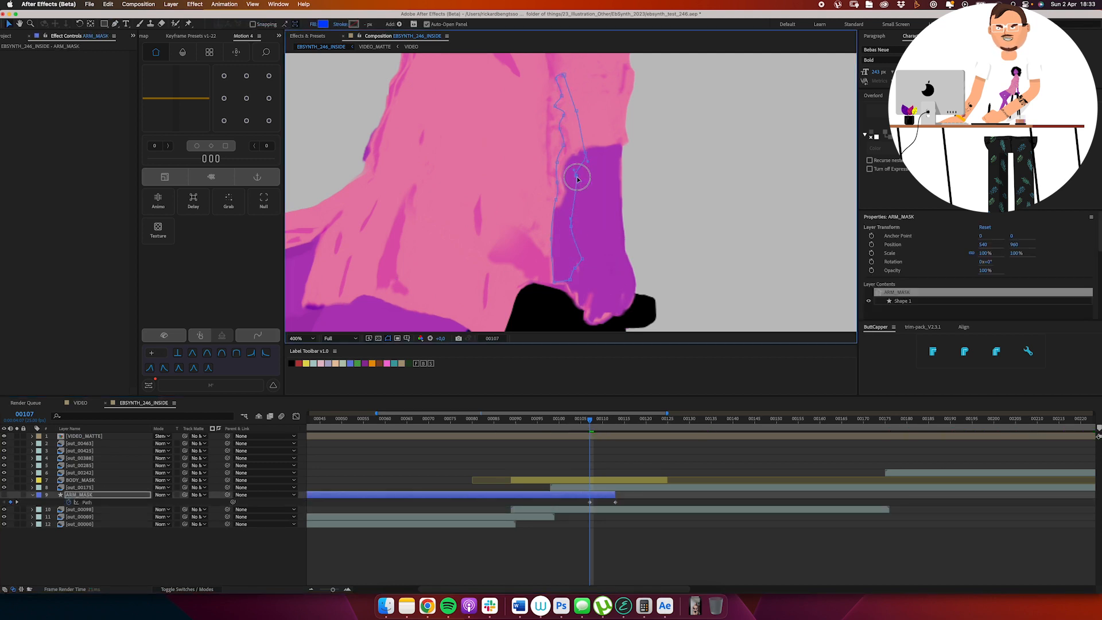
Step: Split ARM_MASK at frame 104 and delete the part before it
left_click(577, 414)
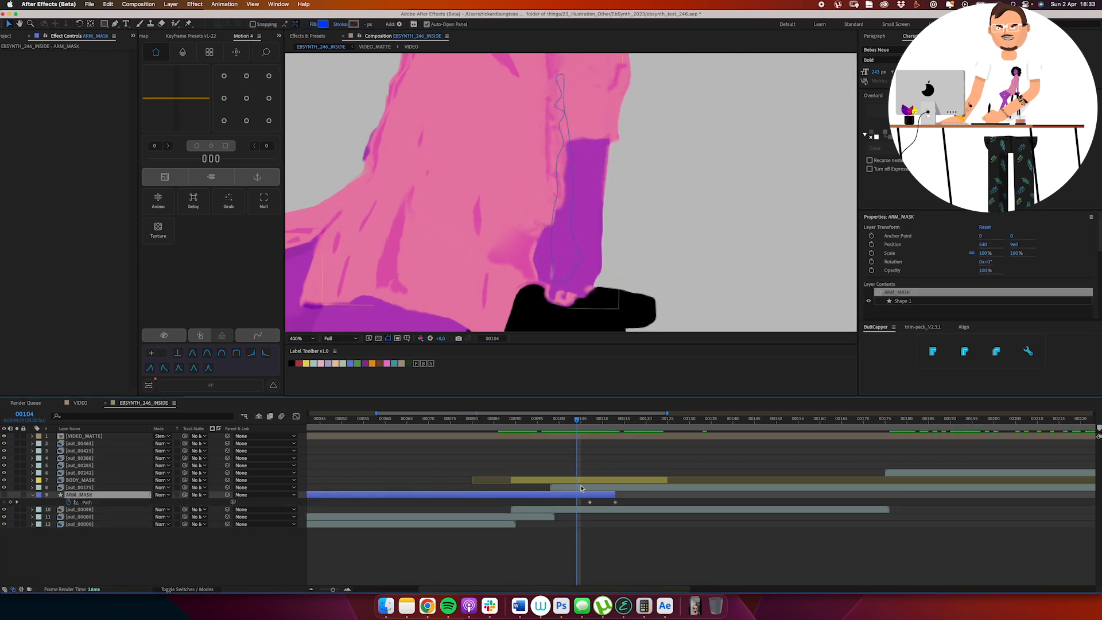
key("super+shift+d")
left_click(570, 502)
key("Delete")
Step: Keyframe the remaining arm mask's path at frame 104, collapsing it into a thin sliver along the shirt's edge
left_click(588, 495)
key("u")
key("g")
left_click_drag(551, 240, 543, 240)
left_click_drag(552, 281, 543, 282)
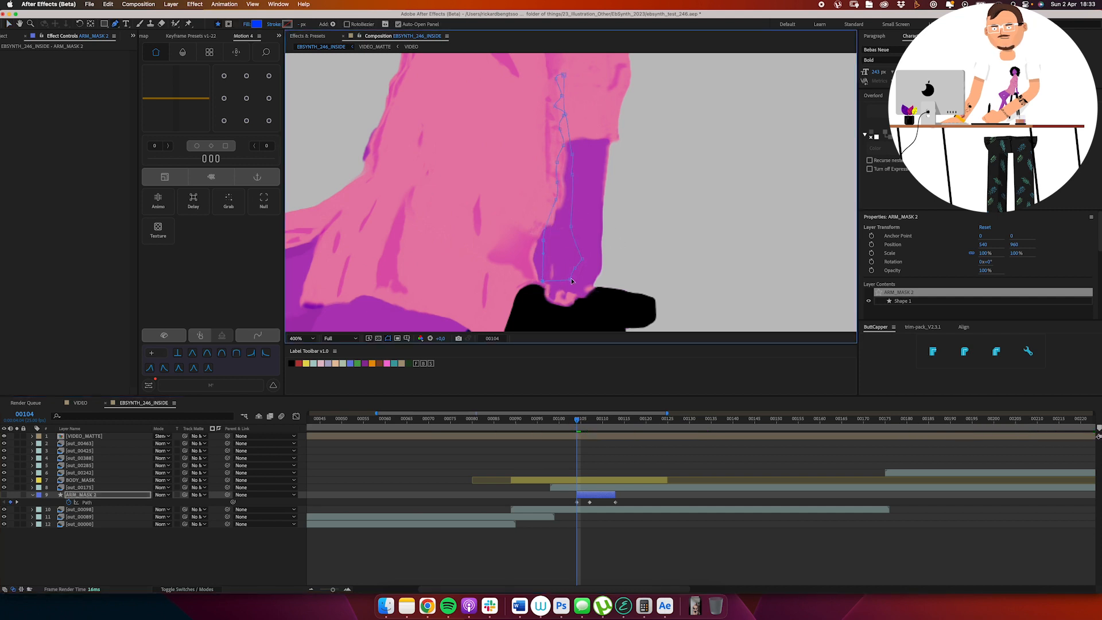
left_click_drag(571, 181, 564, 161)
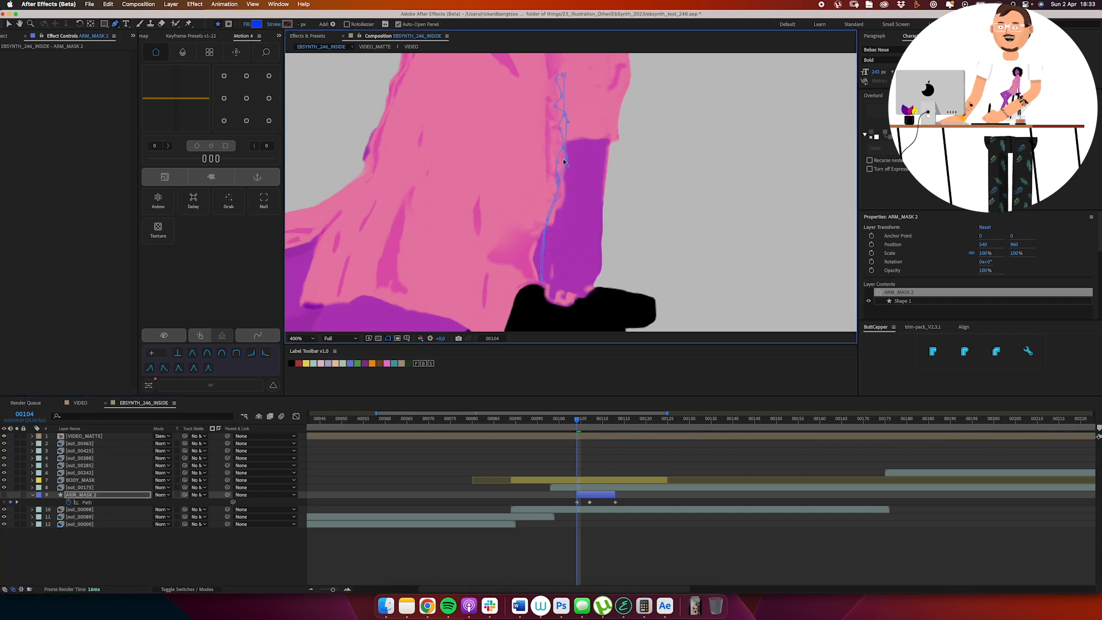
Step: Set ARM_MASK 2's blending mode to Silhouette Alpha and turn its visibility back on
mouse_move(580, 421)
left_mouse_down()
mouse_move(620, 422)
mouse_move(595, 422)
left_mouse_up()
left_click(200, 495)
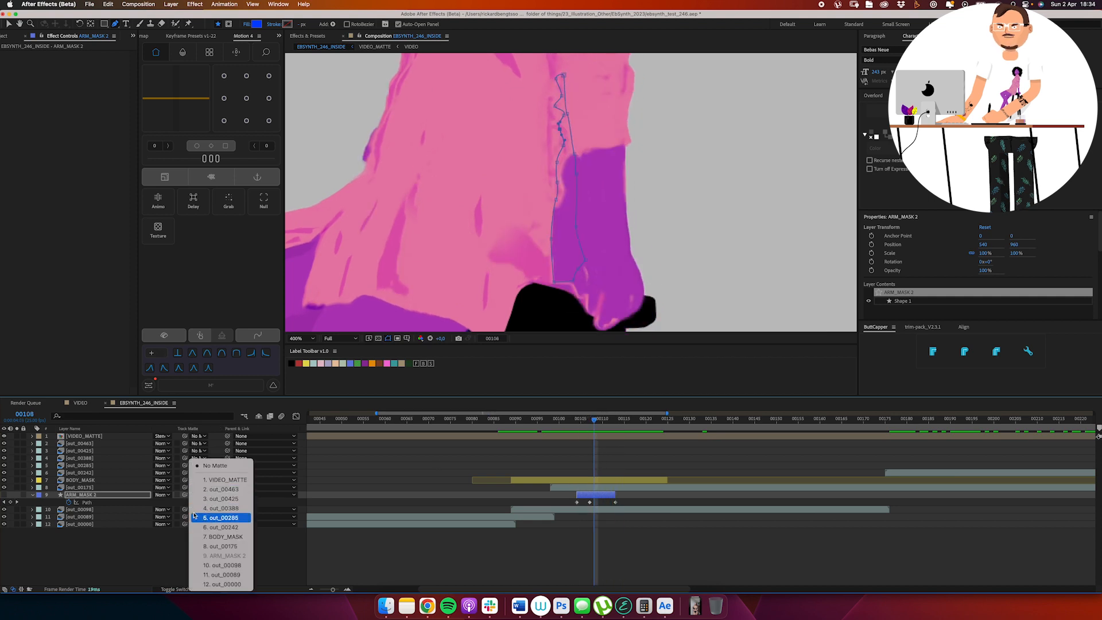
left_click(164, 495)
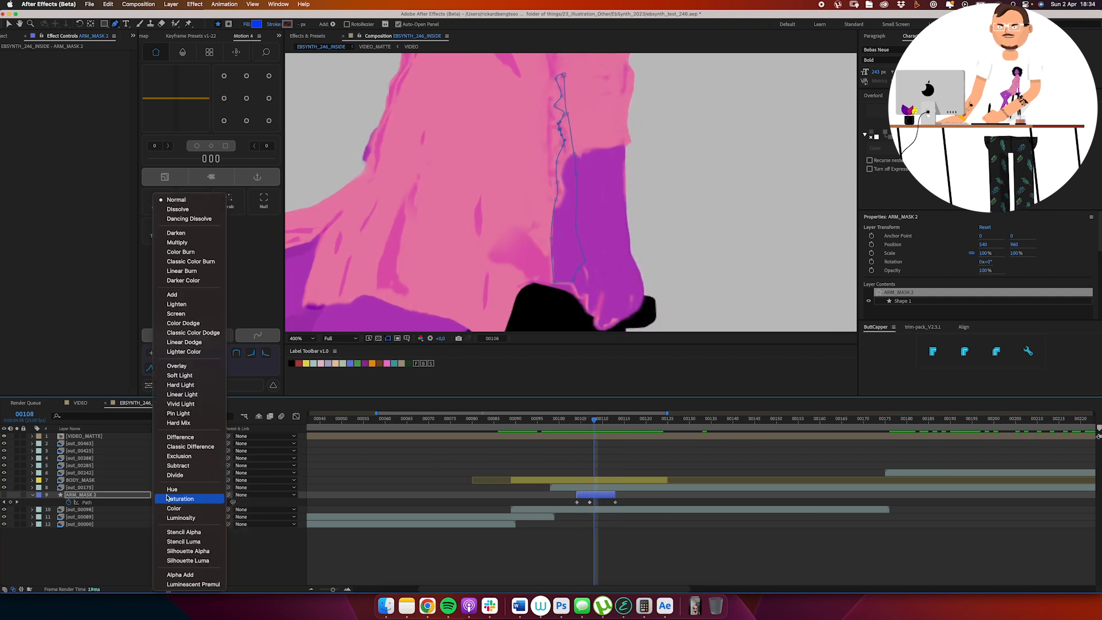
left_click(205, 553)
left_click(164, 494)
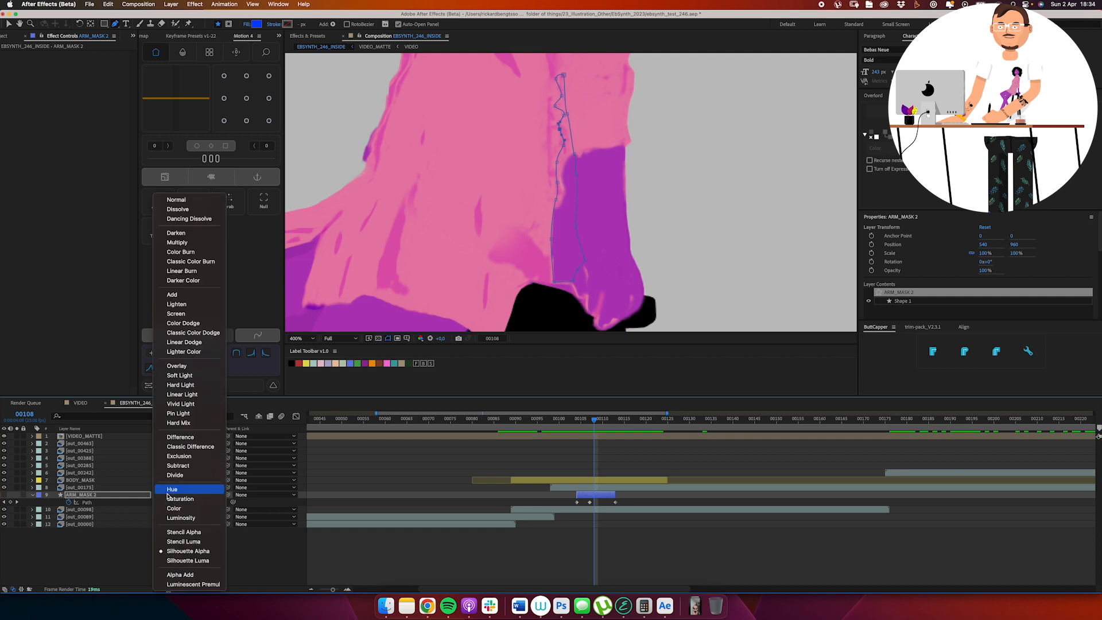
left_click(7, 497)
left_click(5, 496)
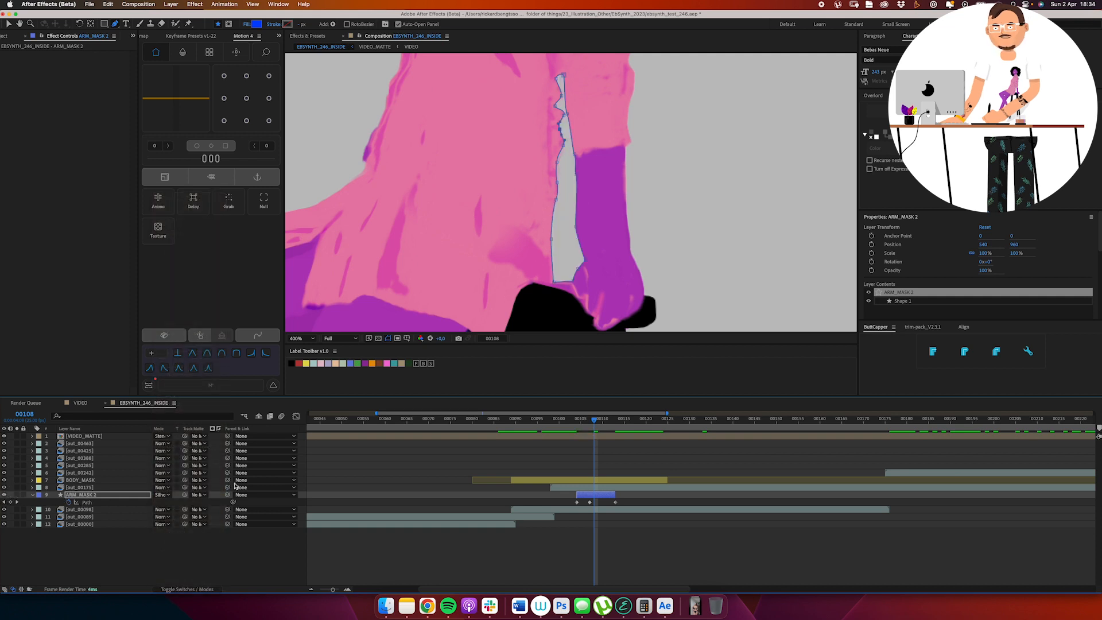
Step: Preview the arm cut-out up to frame 133 and collapse the arm mask's properties
left_click_drag(576, 424, 703, 422)
scroll(672, 267, "down", 5)
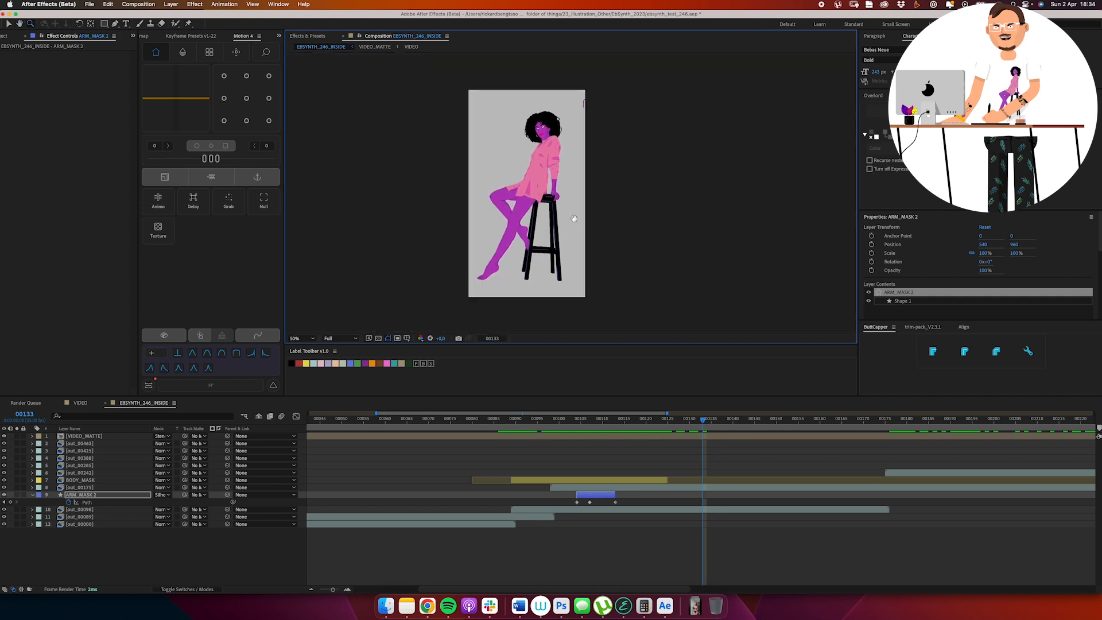
left_click(32, 496)
left_click(37, 581)
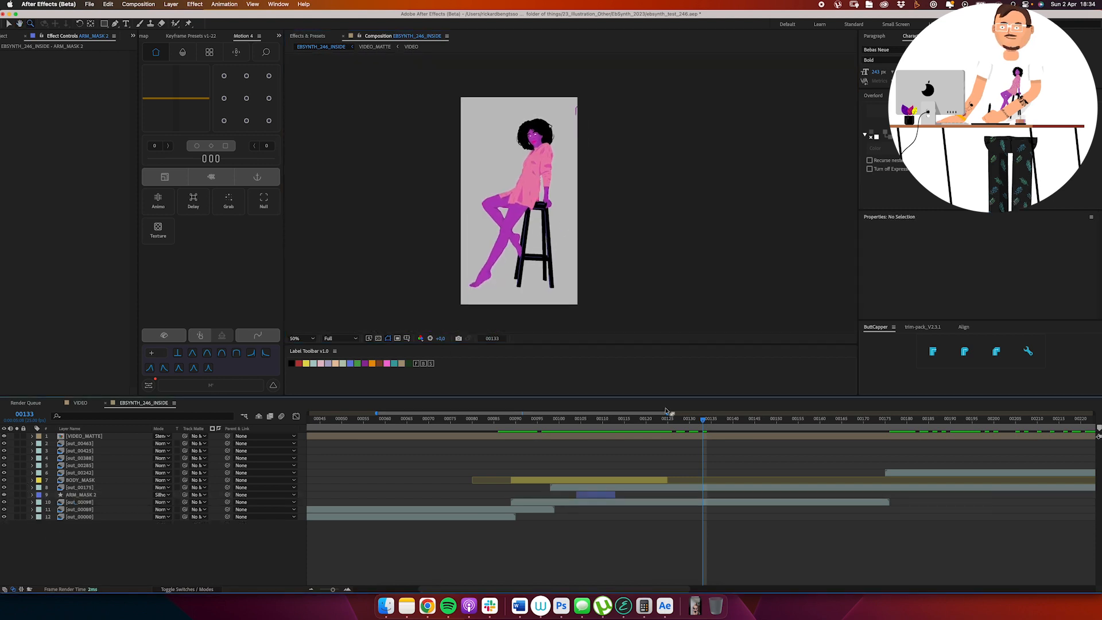
Step: Draw a tall rectangle over the stray artwork along the composition's right edge and set its blending mode to Silhouette Alpha
left_click_drag(725, 422, 759, 428)
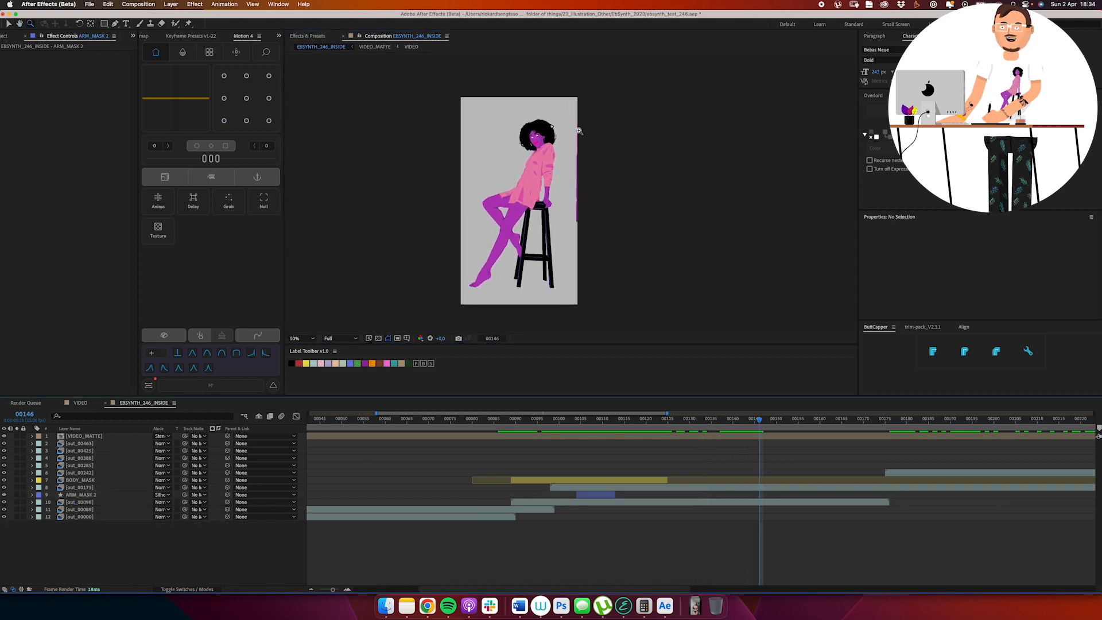
left_click(104, 23)
left_click_drag(614, 79, 568, 314)
left_click(162, 436)
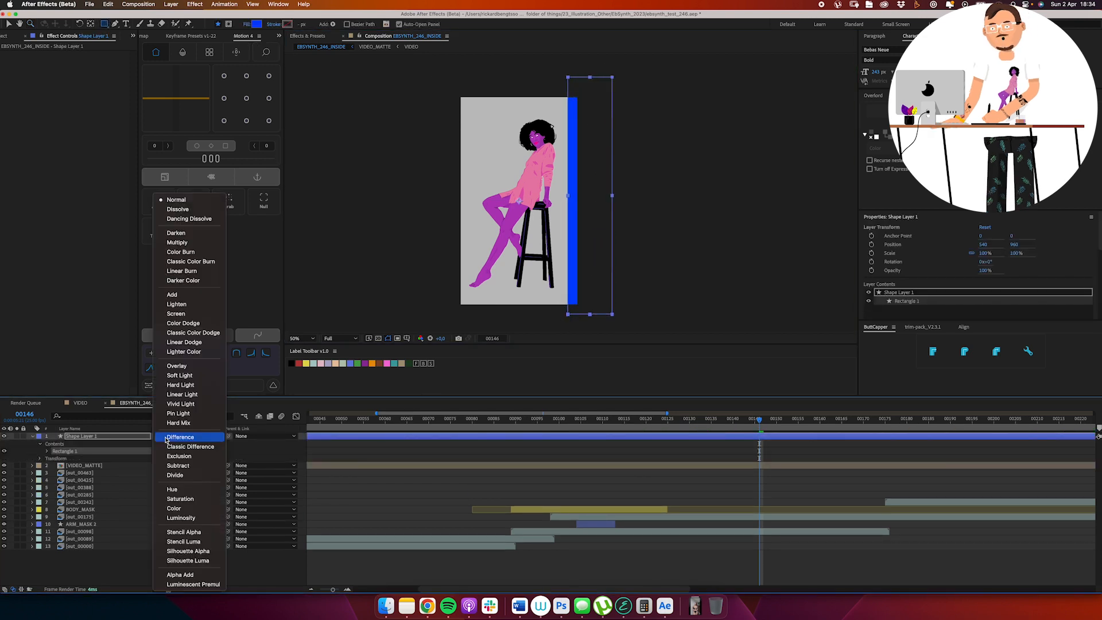
left_click(209, 551)
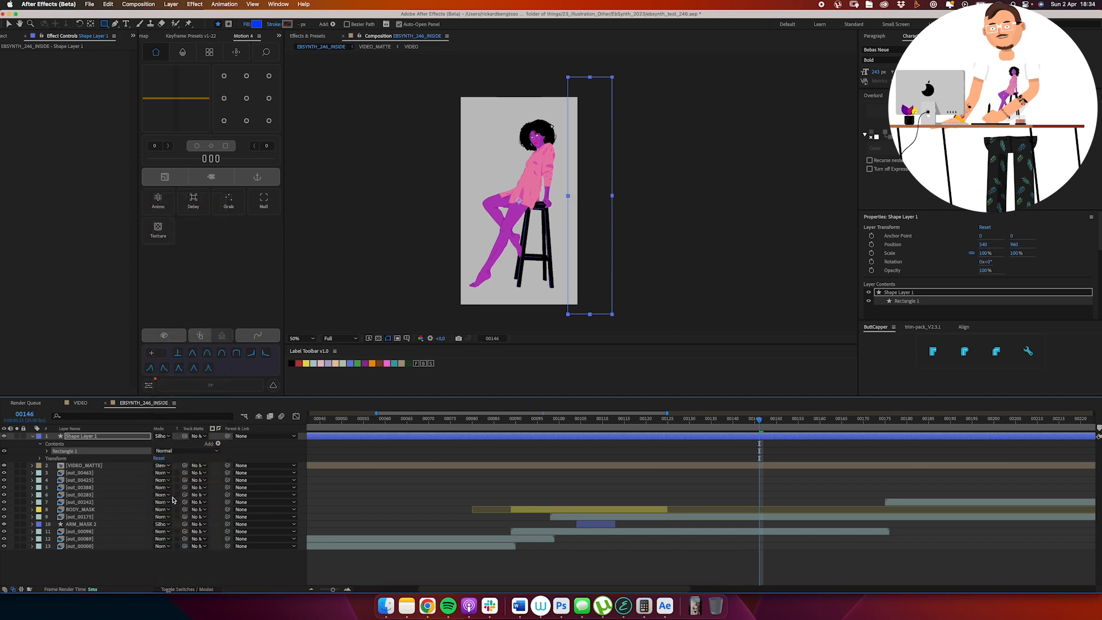
left_click(32, 436)
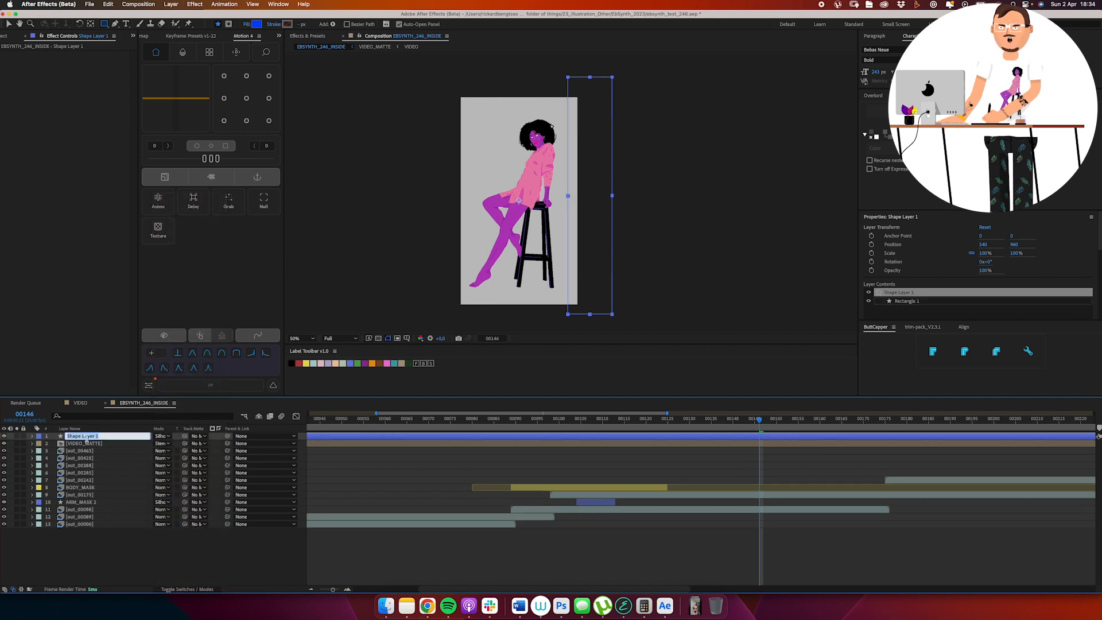
Step: Rename the rectangle shape layer EDGE_R
type("EDGE_R")
key("Return")
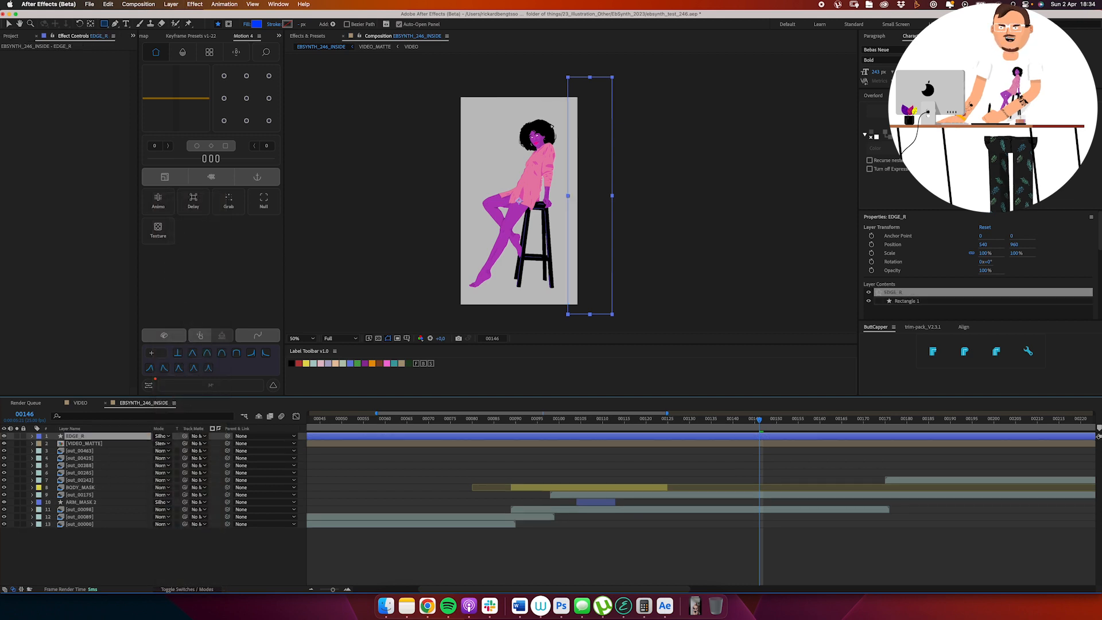
left_click(355, 467)
Step: Extend the work area across the whole composition and scrub through the animation
left_click_drag(377, 414, 307, 415)
left_click_drag(670, 415, 1094, 413)
left_click_drag(322, 421, 465, 428)
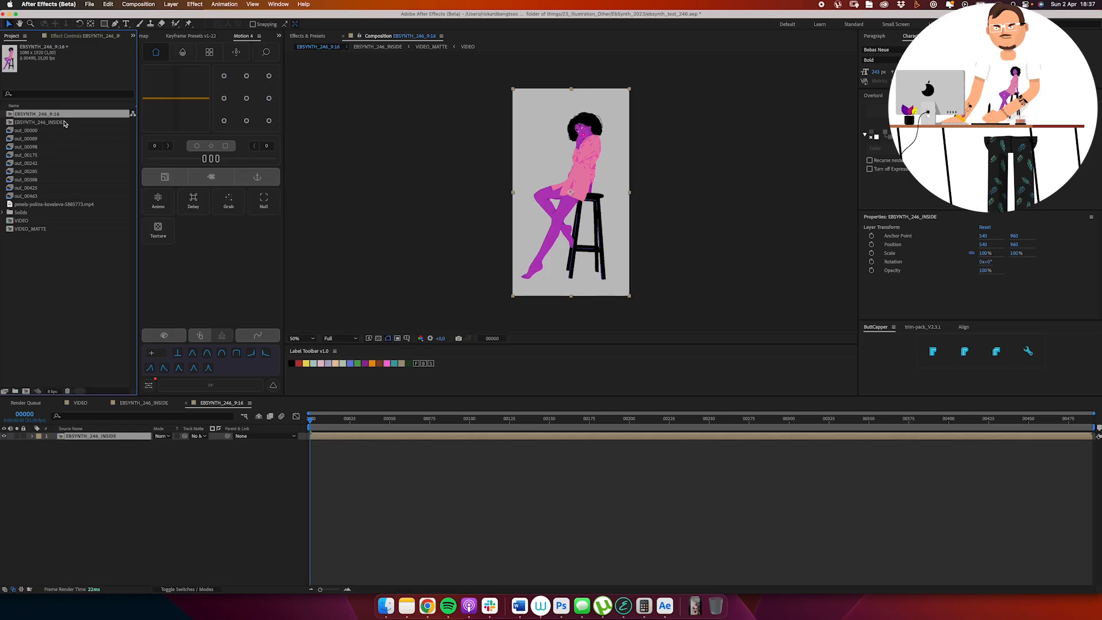
Step: Create a new composition from EBSYNTH_246_INSIDE
left_click(207, 488)
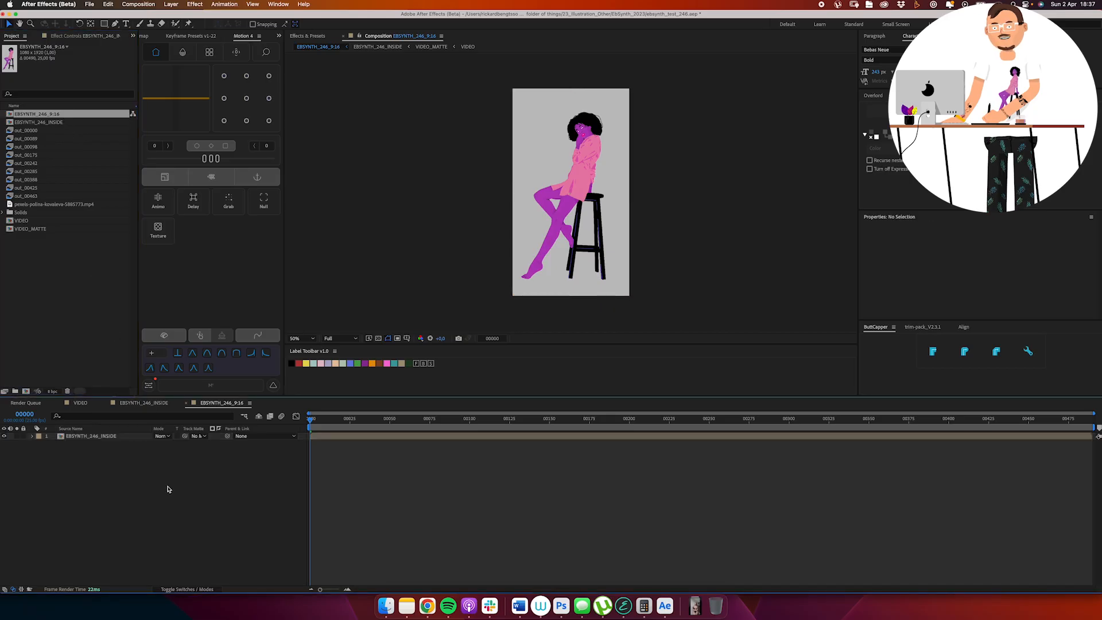
left_click(50, 114)
left_click(69, 122)
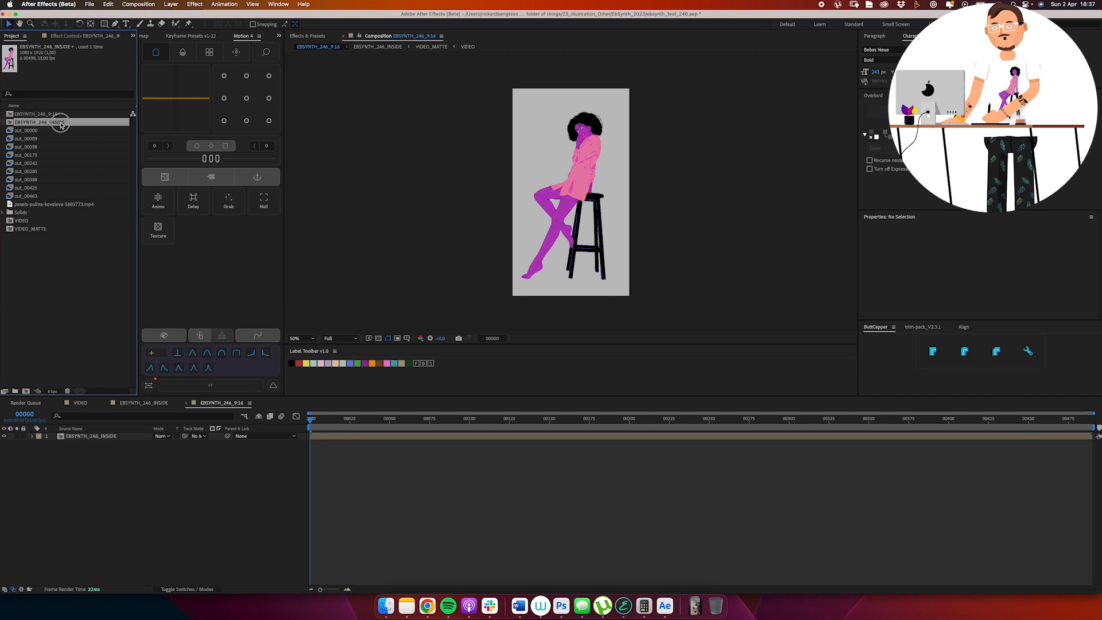
left_click_drag(25, 393, 26, 394)
Step: Set the new composition's frame size to 1920 × 1080 px
key("super+k")
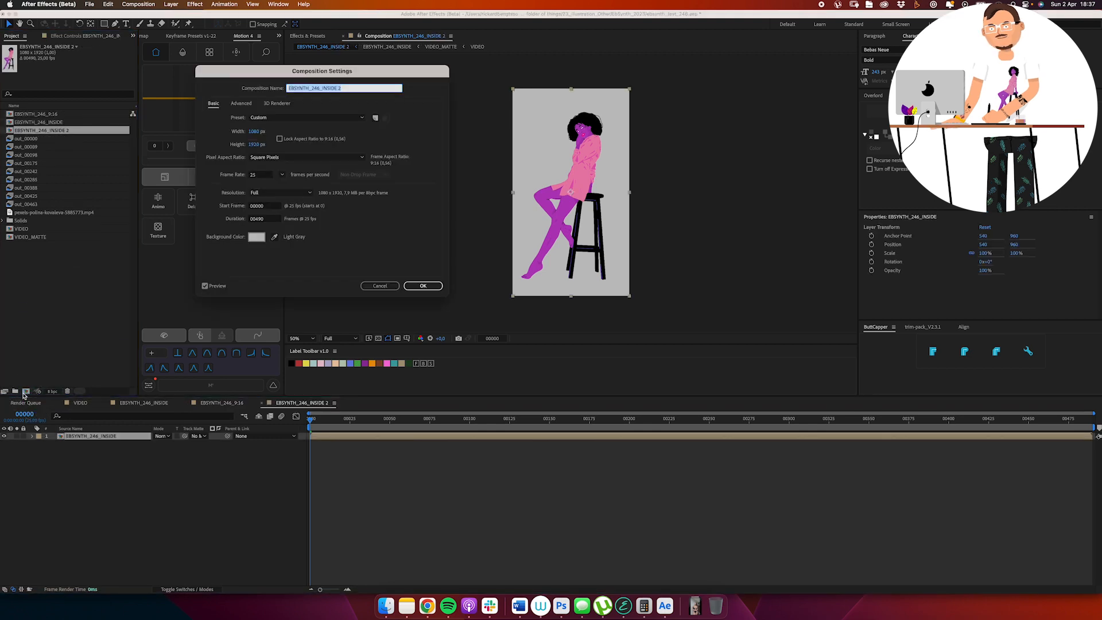
left_click(256, 131)
type("1920")
key("Tab")
type("10")
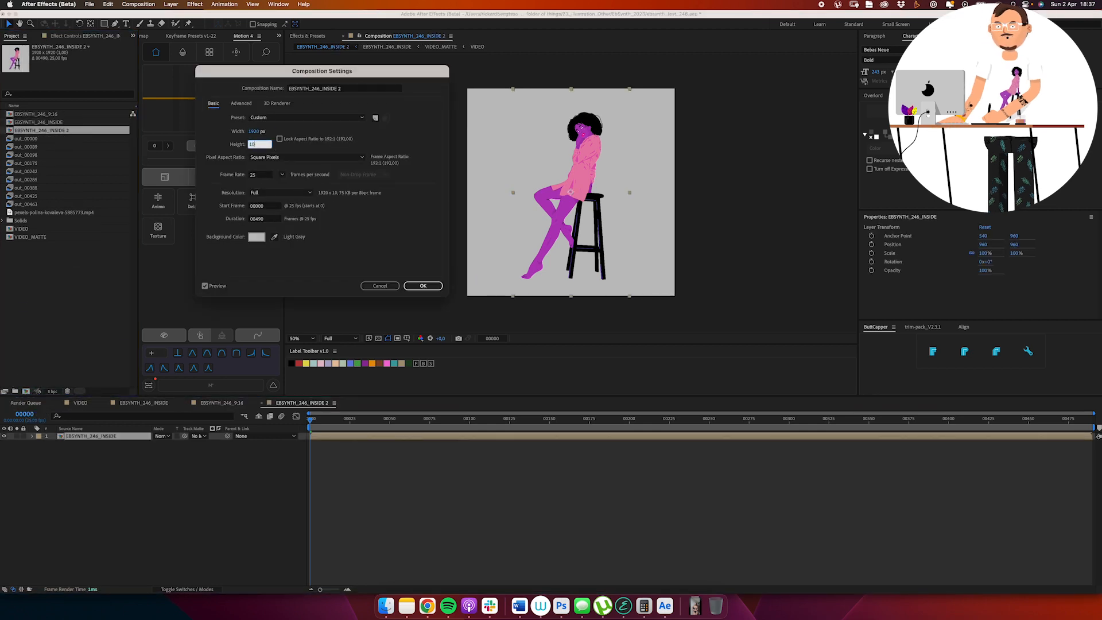
key("Return")
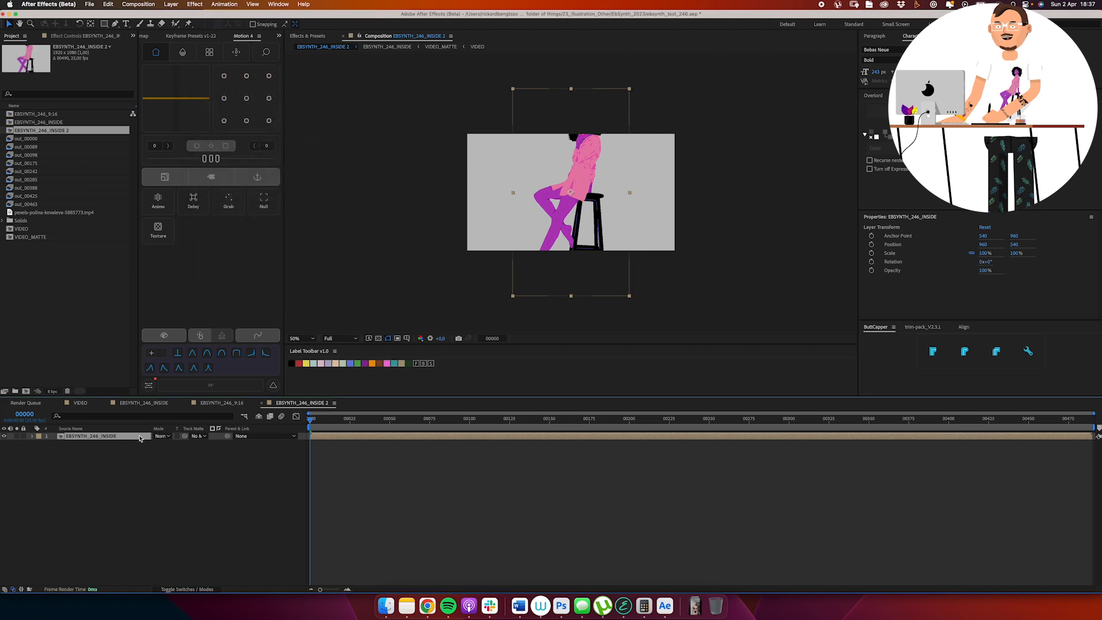
Step: Scale the EBSYNTH_246_INSIDE layer to 58% and set its anchor point's Y value to 1041 so the figure fits the frame
key("s")
left_click_drag(168, 443, 187, 450)
key("a")
key("s")
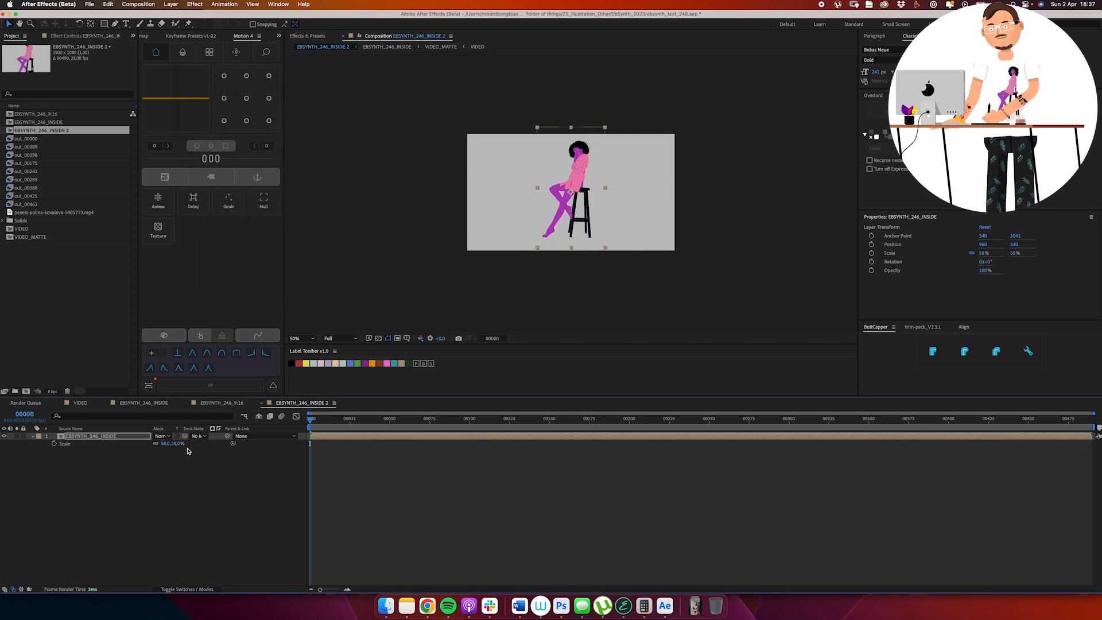
Step: Try the EBSYNTH_246_INSIDE layer at 64% and 62% scale and return it to 58%
key("Return")
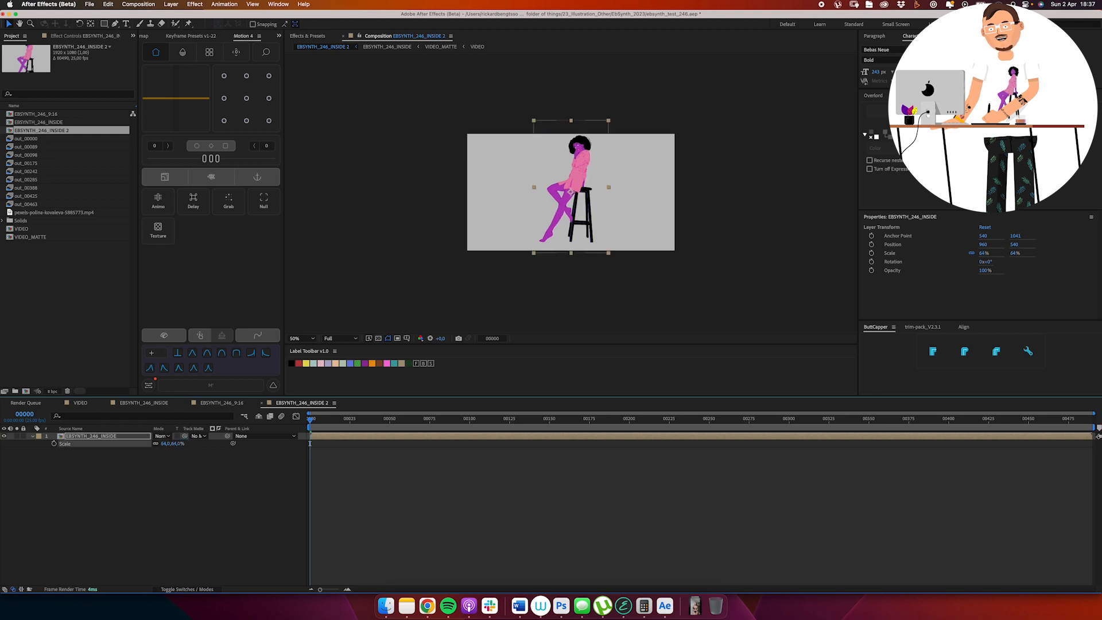
left_click(178, 444)
type("62")
key("Return")
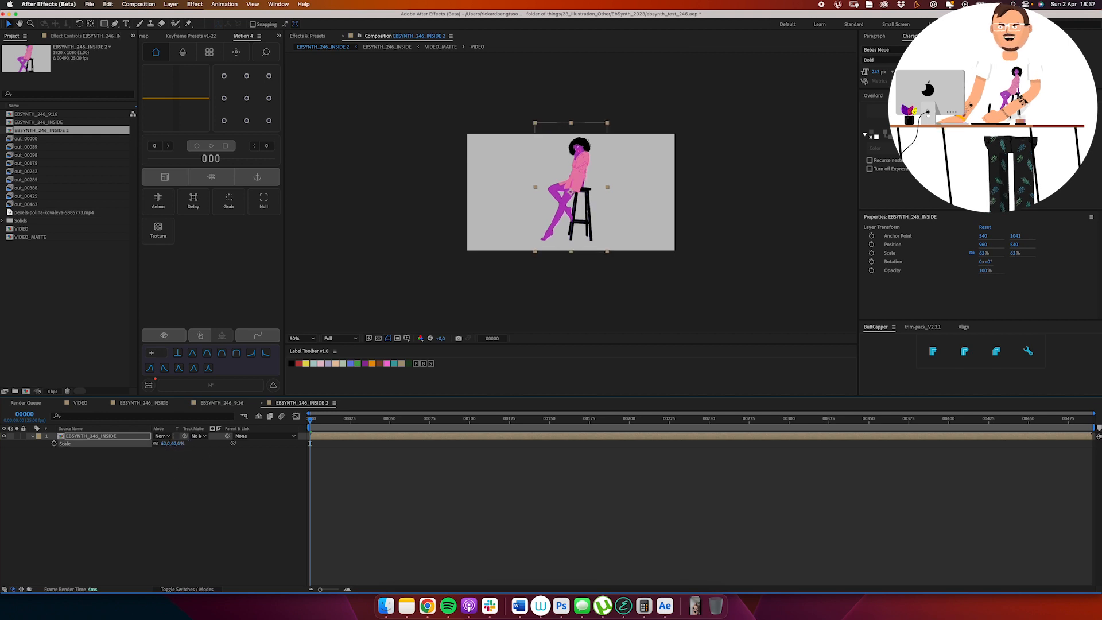
type("58")
key("Return")
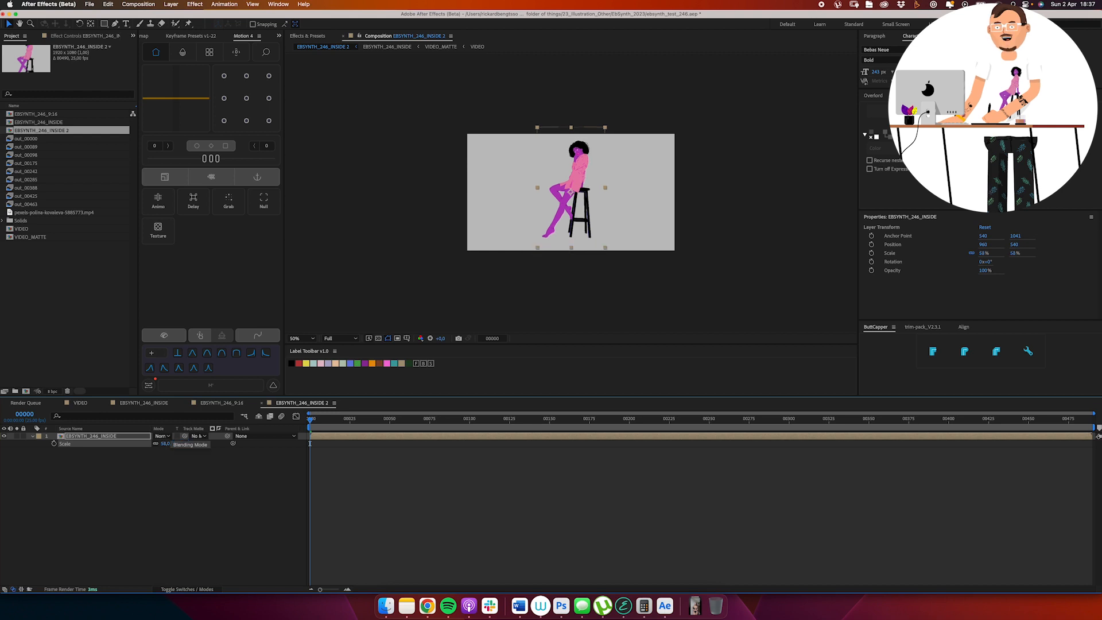
Step: Rename the new landscape composition EBSYNTH_246_16:9, reusing the name of the 9:16 composition
left_click(89, 477)
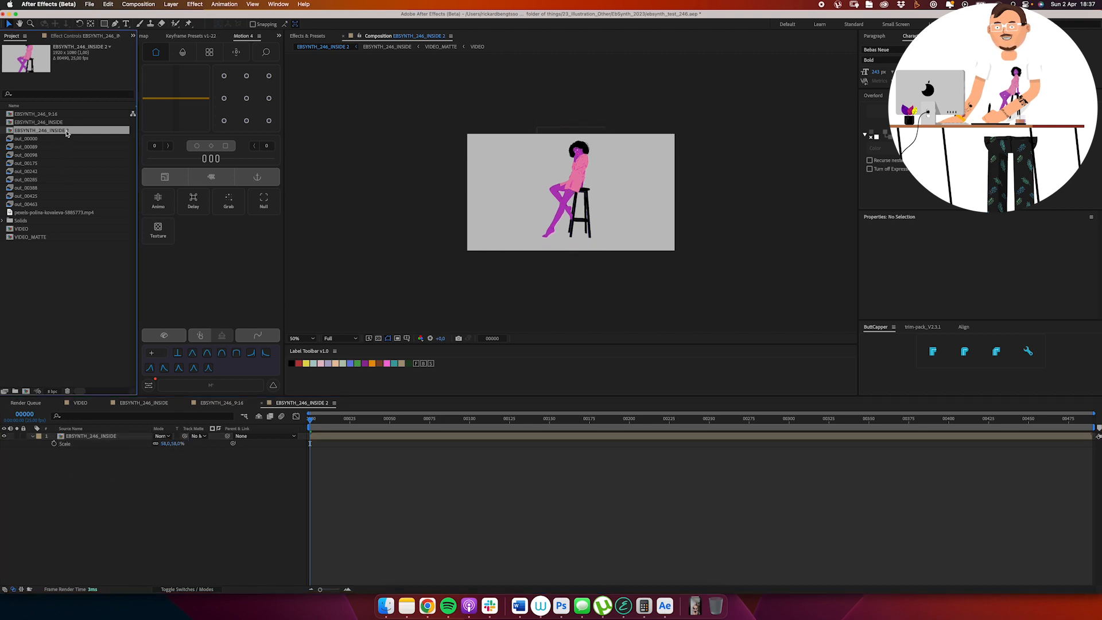
key("Up")
key("Up")
key("Return")
key("super+c")
left_click(73, 132)
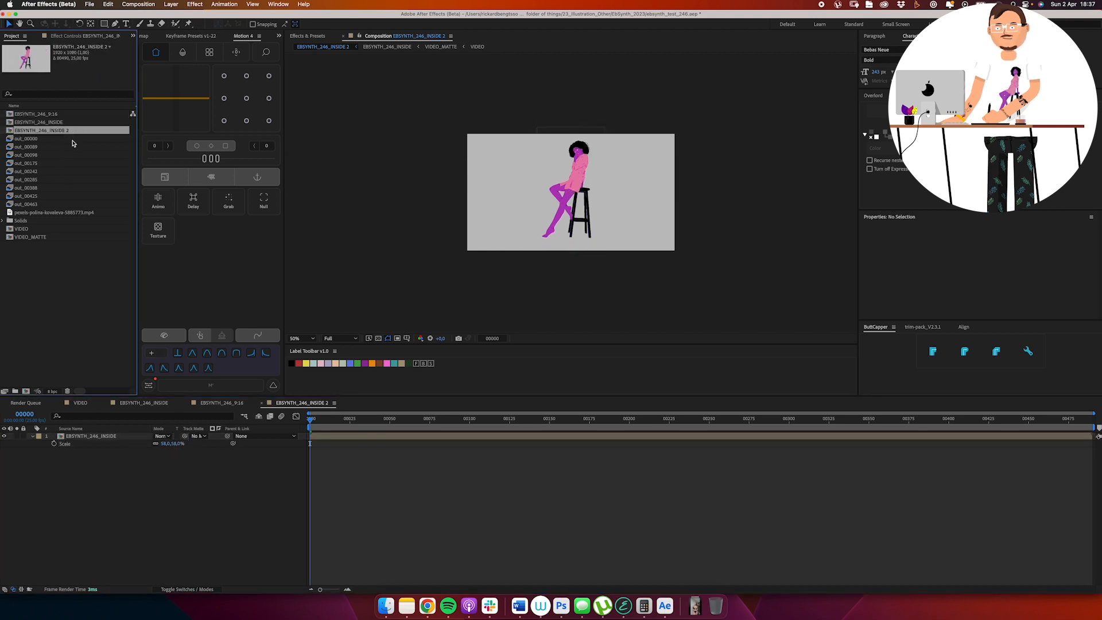
key("Return")
key("super+v")
key("BackSpace")
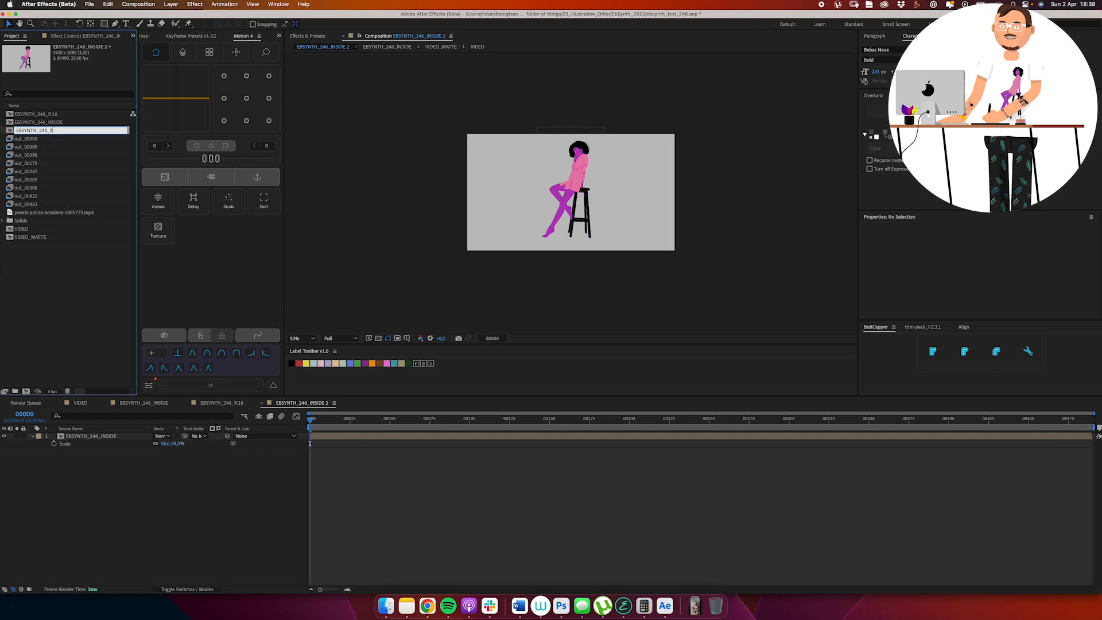
type("9:")
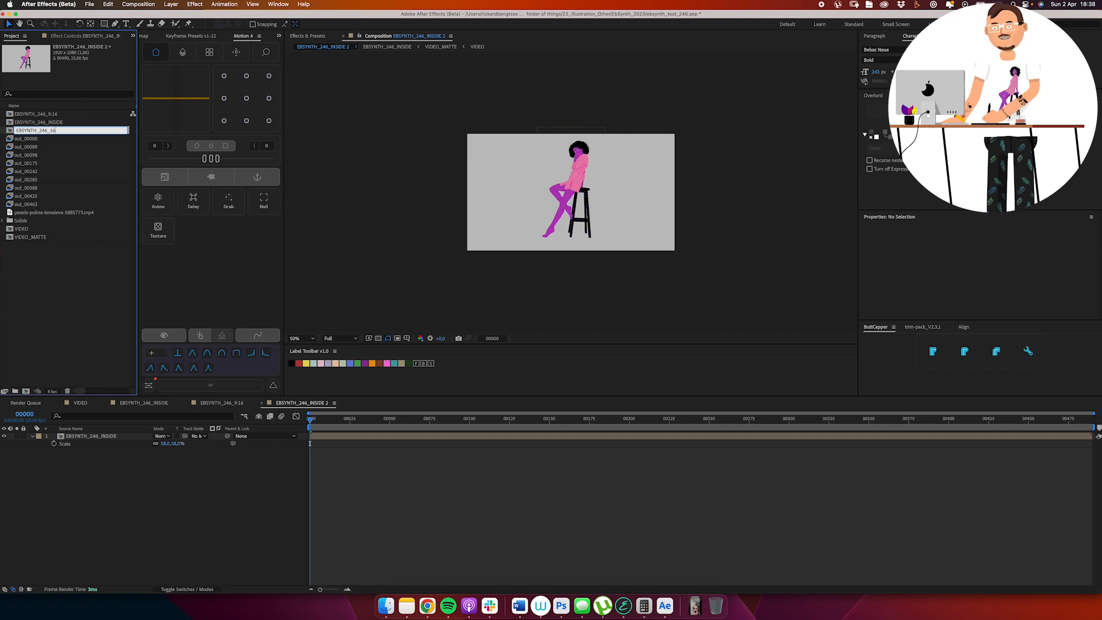
key("Return")
Step: Check the figure at frame 162 and nudge the EBSYNTH_246_INSIDE layer down to a Y position of 556
key("z")
left_click(575, 176)
left_click_drag(574, 176, 581, 157)
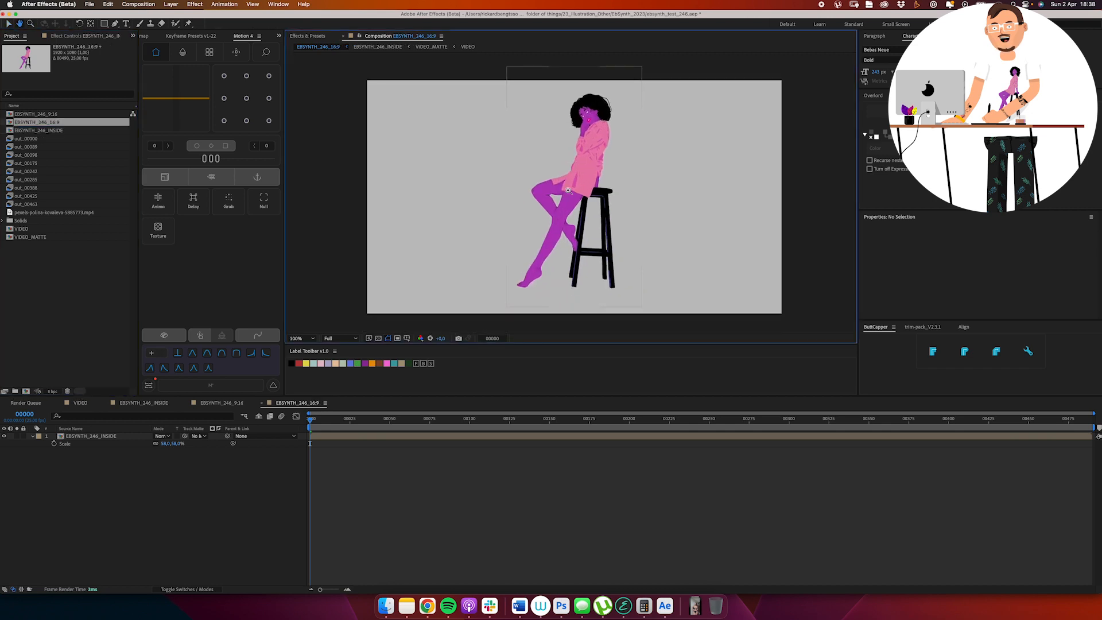
left_click_drag(326, 430, 569, 445)
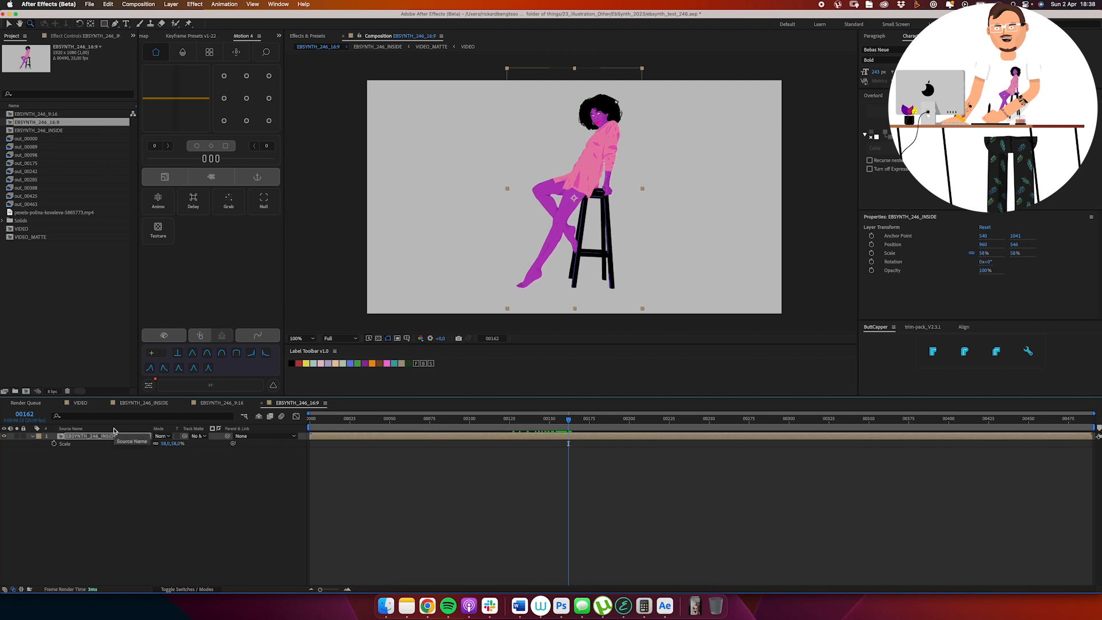
left_click(79, 500)
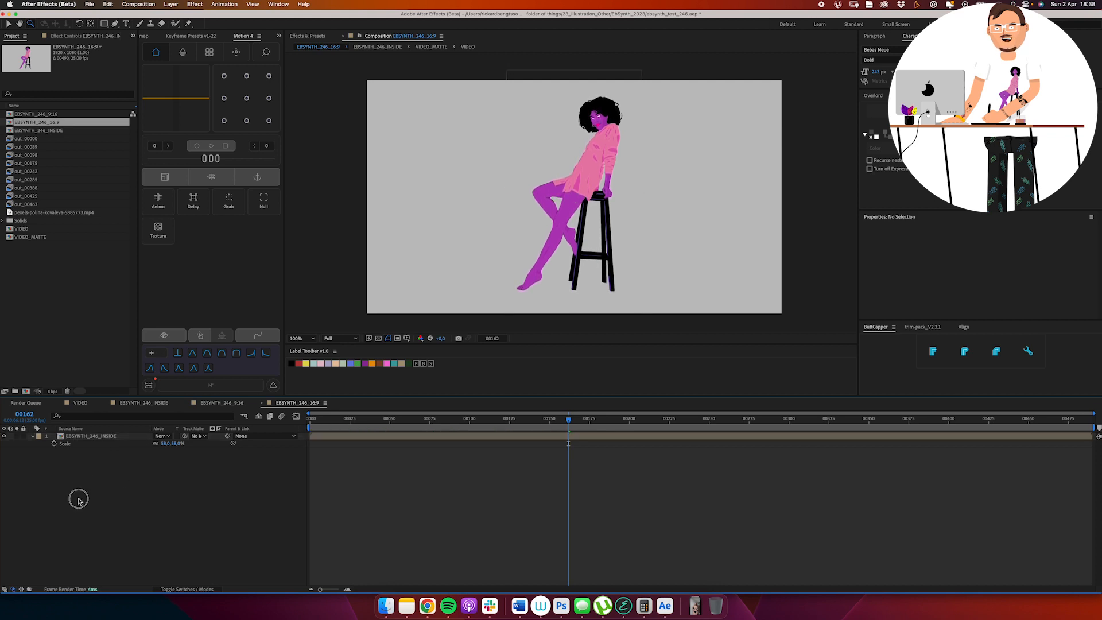
left_click(33, 437)
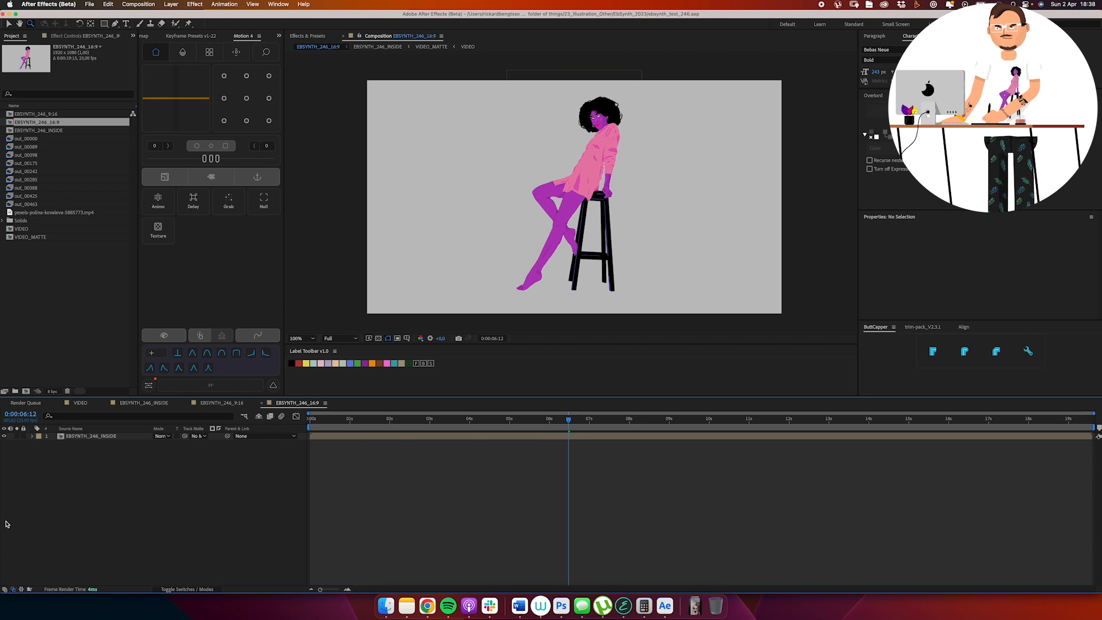
Step: Add a 1920 × 1080 px orange solid (FFBE1F) beneath the figure layer
key("super+y")
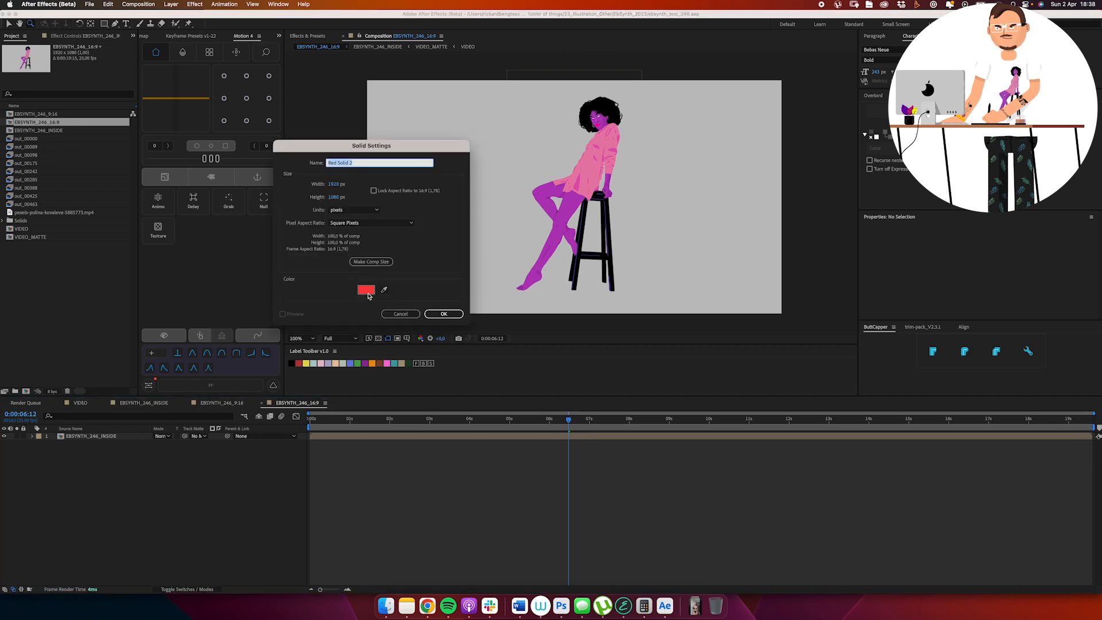
left_click(368, 290)
left_click_drag(210, 290, 205, 326)
left_click_drag(180, 229, 180, 228)
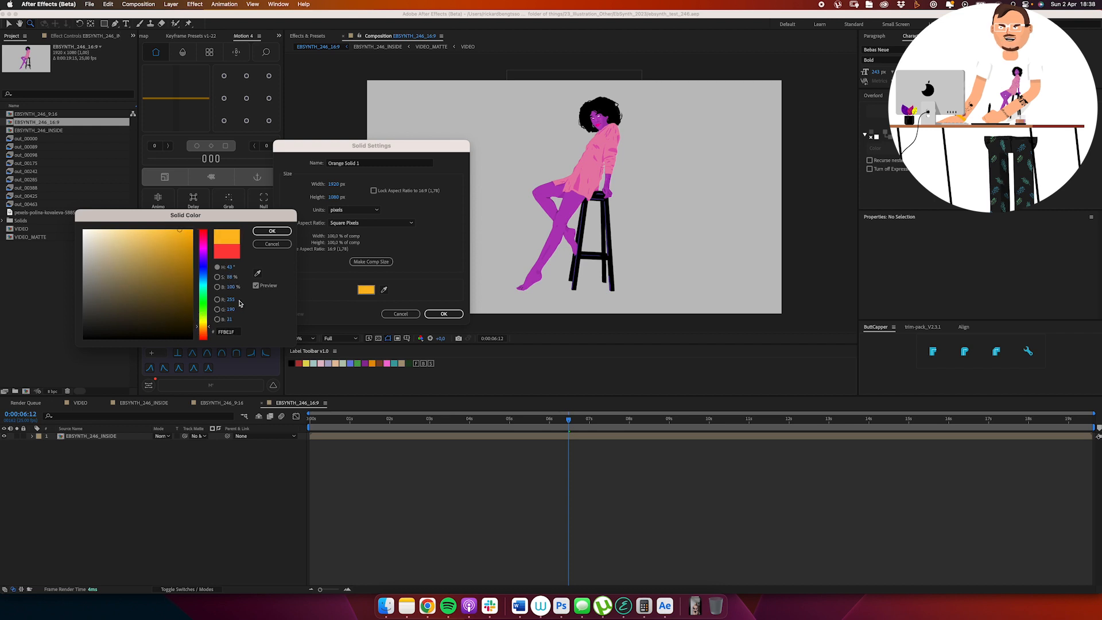
key("Return")
key("Return")
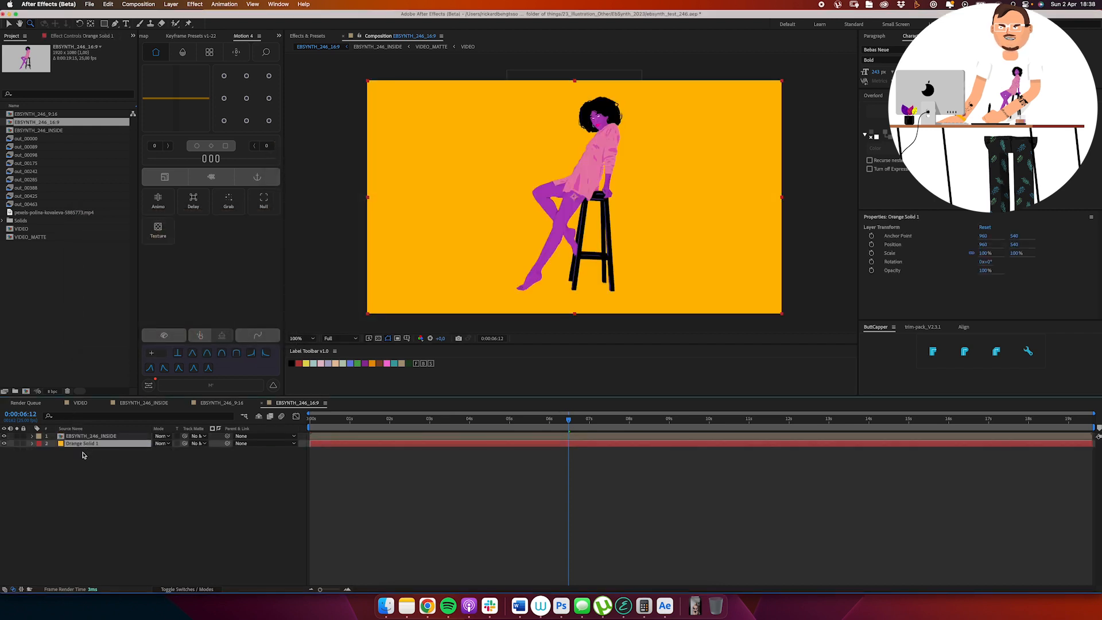
Step: Rename the orange solid layer BG
key("Return")
type("BG")
key("Return")
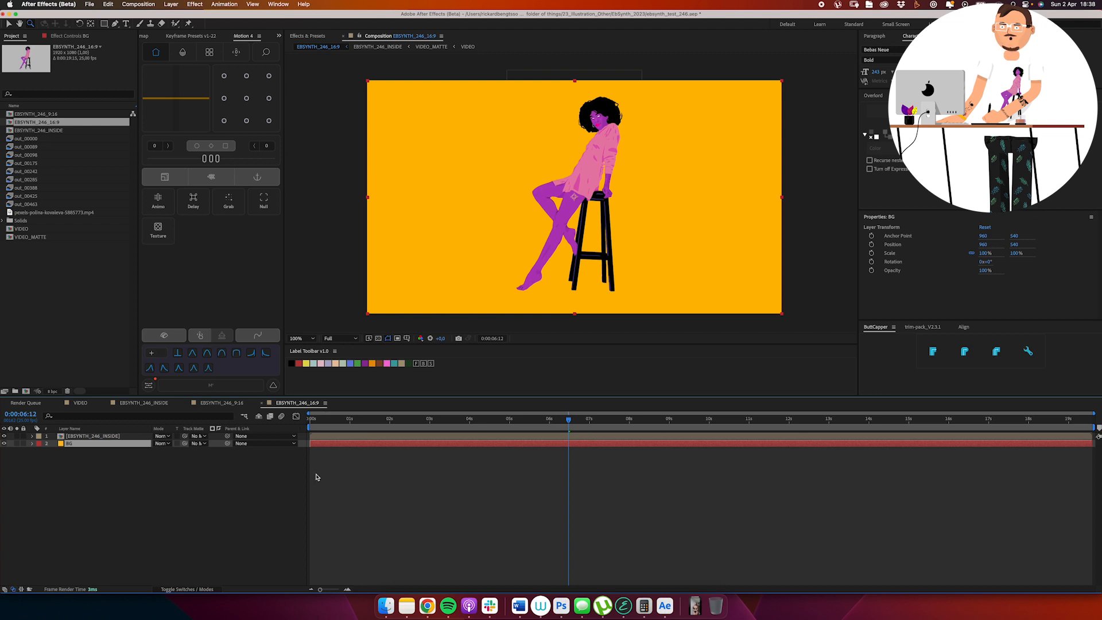
left_click(141, 512)
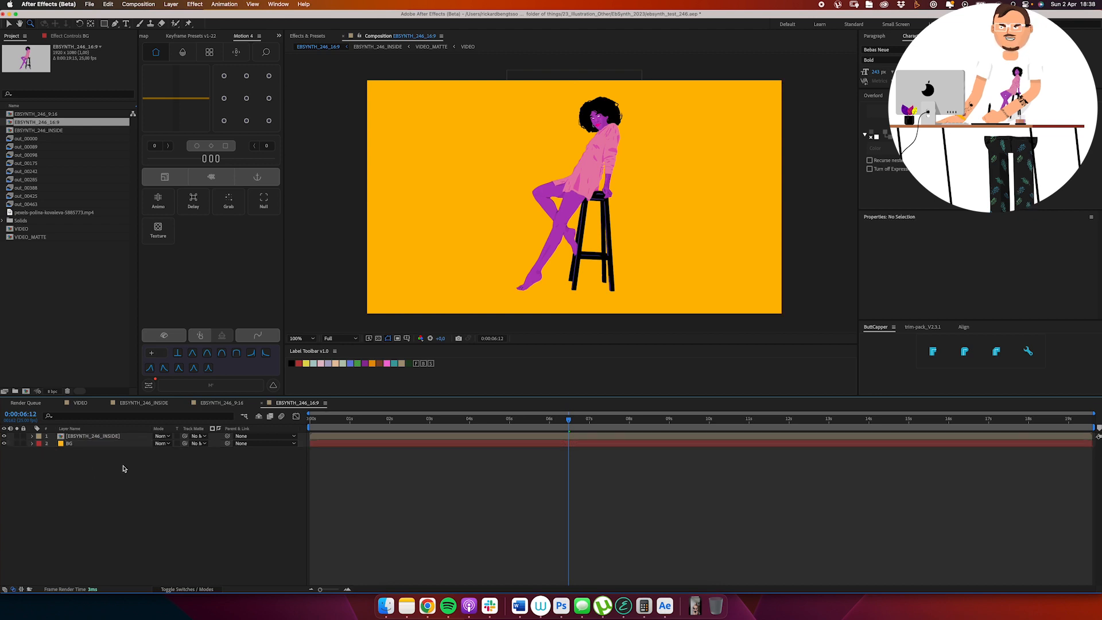
Step: Make the figure and BG layers 3D, and add a null object and a two-node camera named CAM
left_click(201, 437)
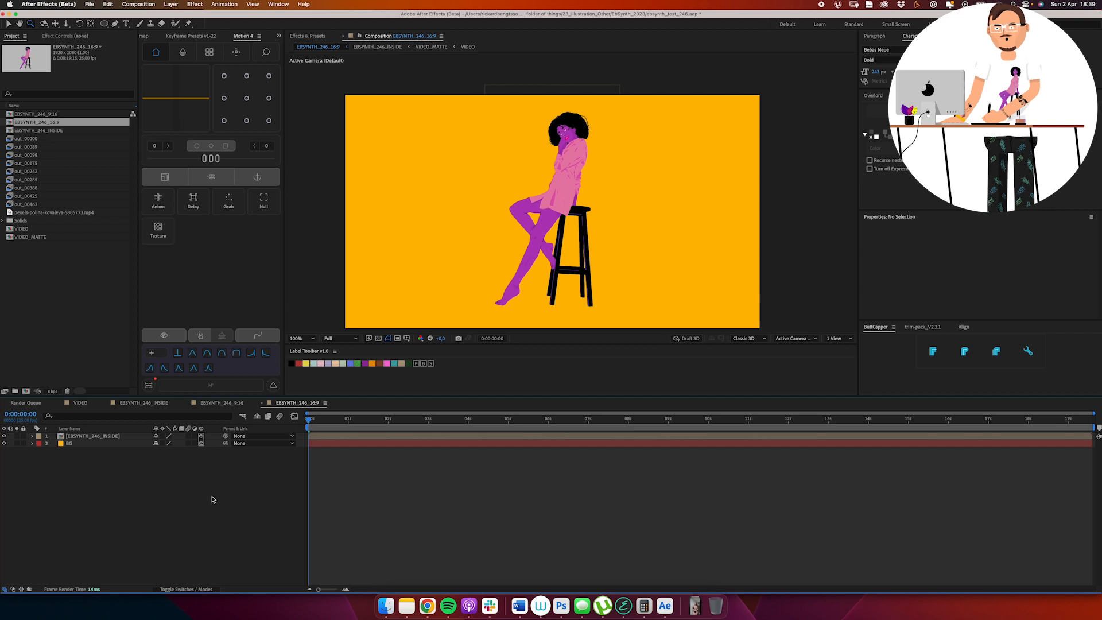
key("alt+shift+super+y")
key("alt+shift+super+c")
type("CAM")
key("Return")
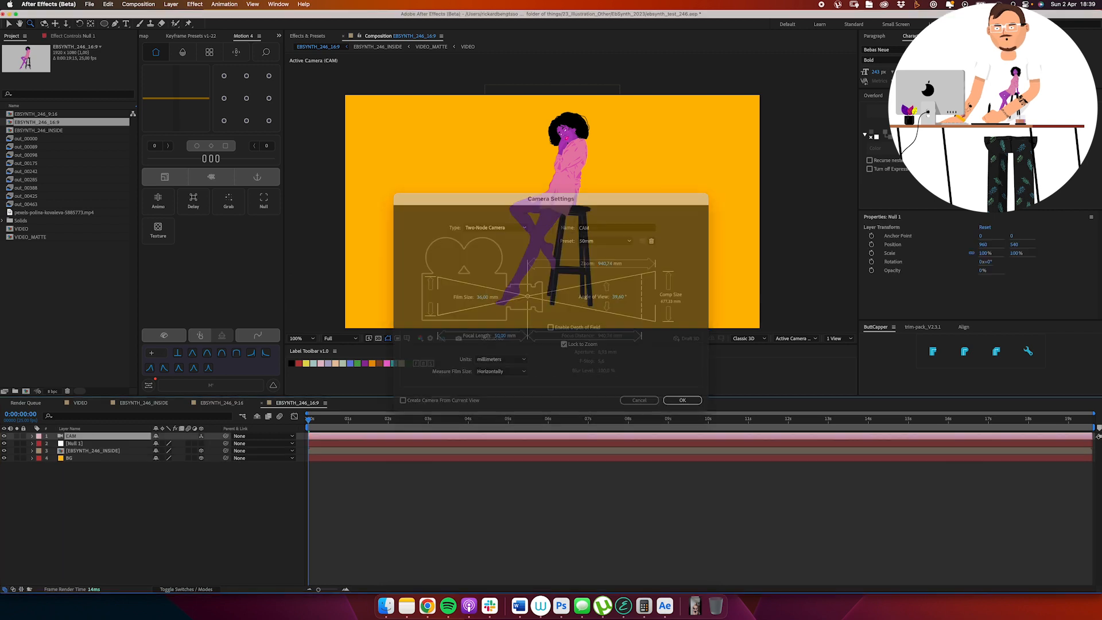
Step: Make Null 1 3D with CAM parented to it, and give both layers a yellow label
left_click(110, 444, "shift")
left_click(305, 364)
left_click(102, 480)
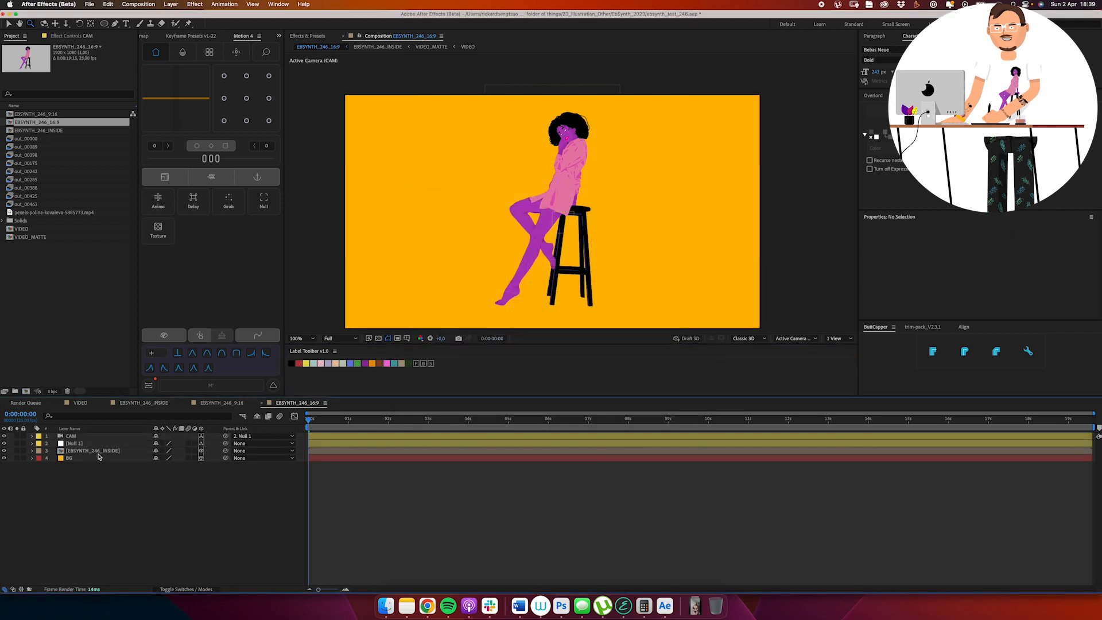
Step: Keyframe Null 1's anchor point at the composition's start, and set its Z value to -1000 at 0:00:19:14
left_click(97, 443)
left_click(105, 499)
left_click(88, 443)
key("alt+shift+a")
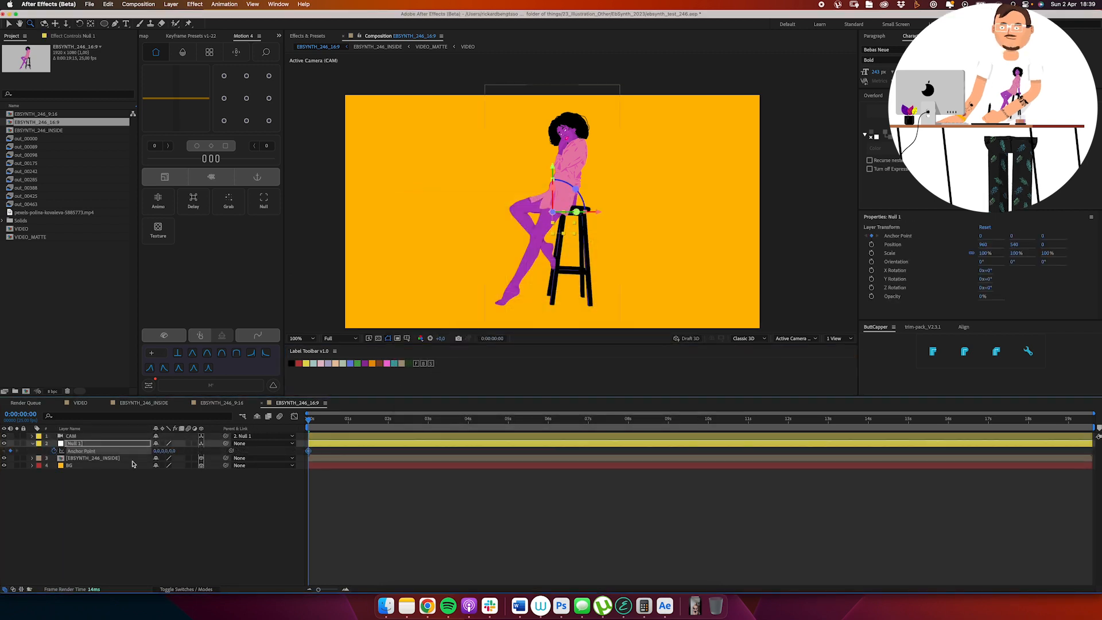
key("End")
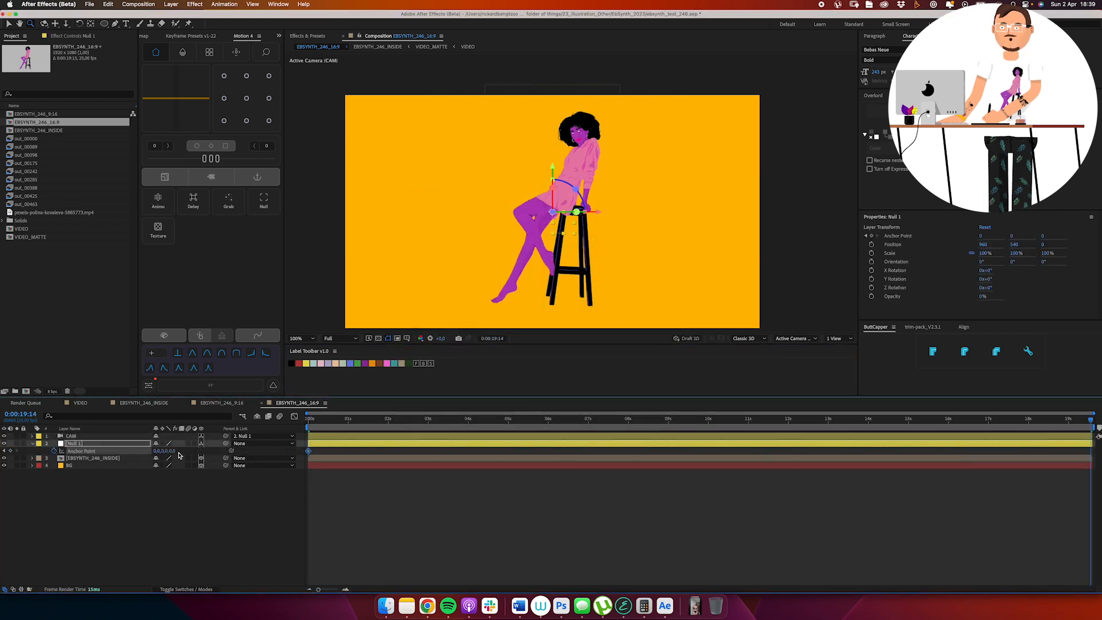
type("-1000")
key("Return")
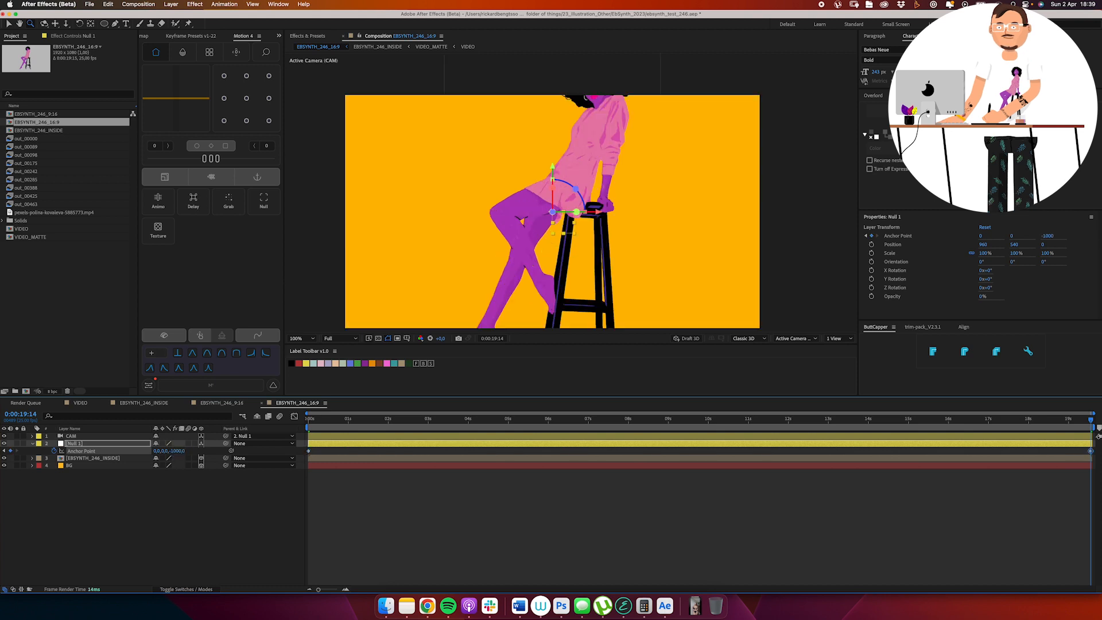
Step: Set the anchor point of Null 1's end keyframe to Z -500 and Y 67
type("-500")
key("Return")
left_click_drag(168, 452, 201, 462)
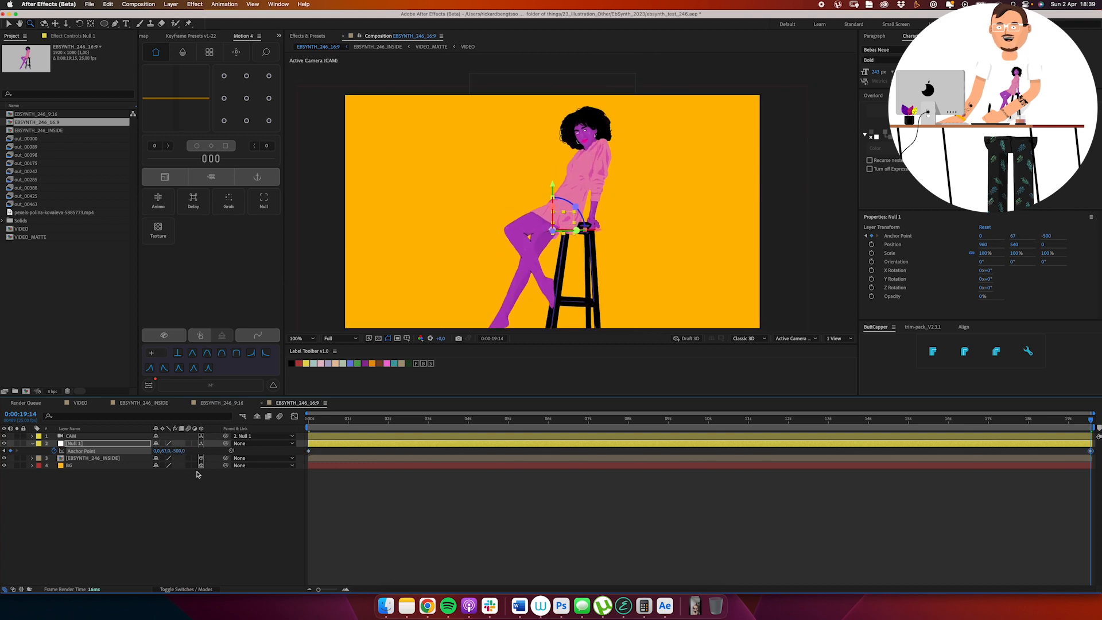
left_click(198, 474)
Step: Preview the camera move and set the anchor point of Null 1's end keyframe to Z -200 and Y 20
left_click_drag(314, 425, 152, 495)
key("End")
type("-200")
key("Return")
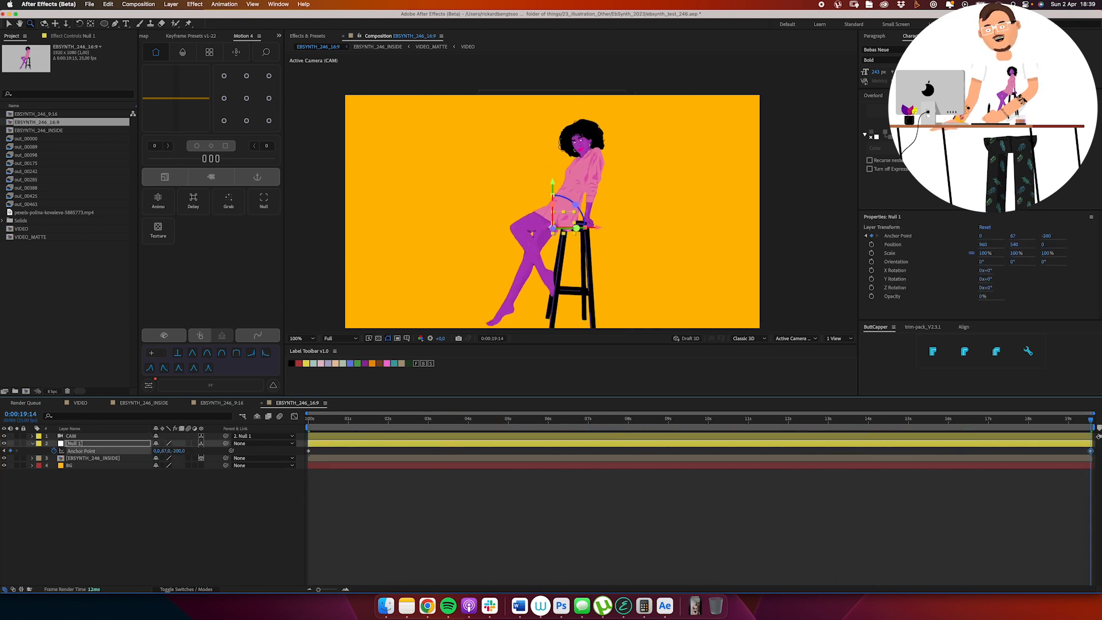
left_click(166, 451)
type("20")
key("Return")
left_click(328, 522)
Step: Move the EBSYNTH_246_INSIDE layer's anchor point down between the stool's legs, and open its source composition
left_click(91, 458)
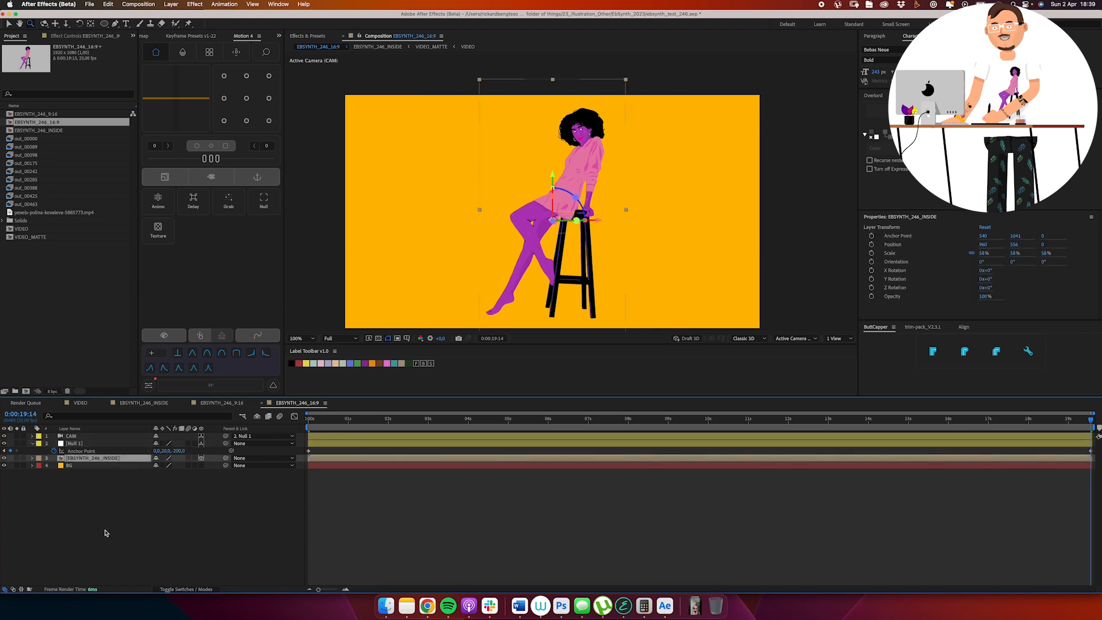
double_click(92, 458)
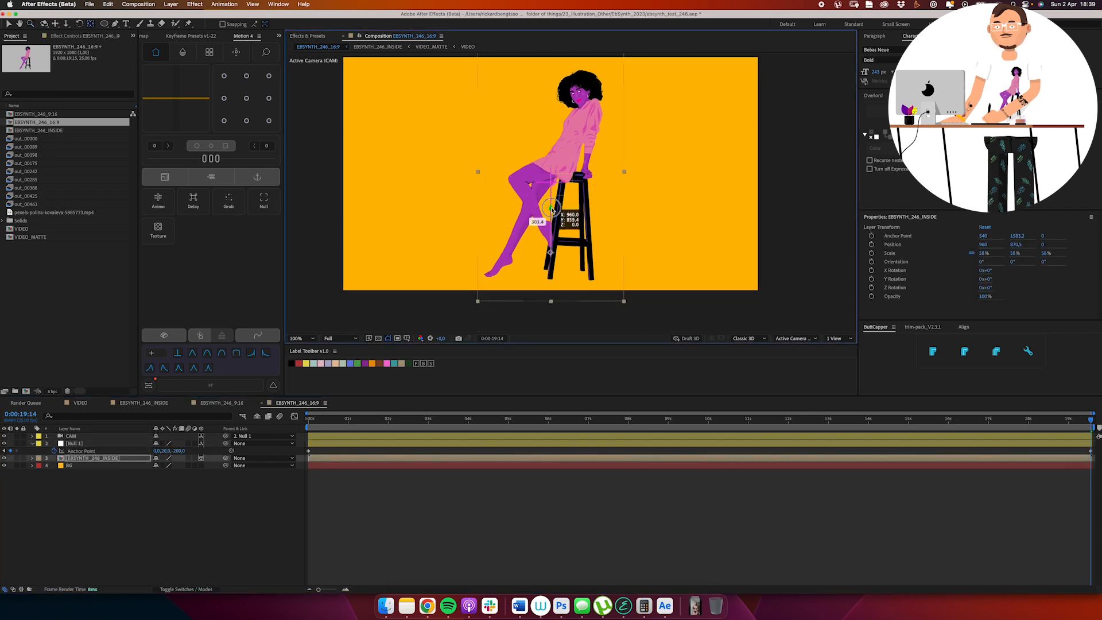
key("ctrl+k")
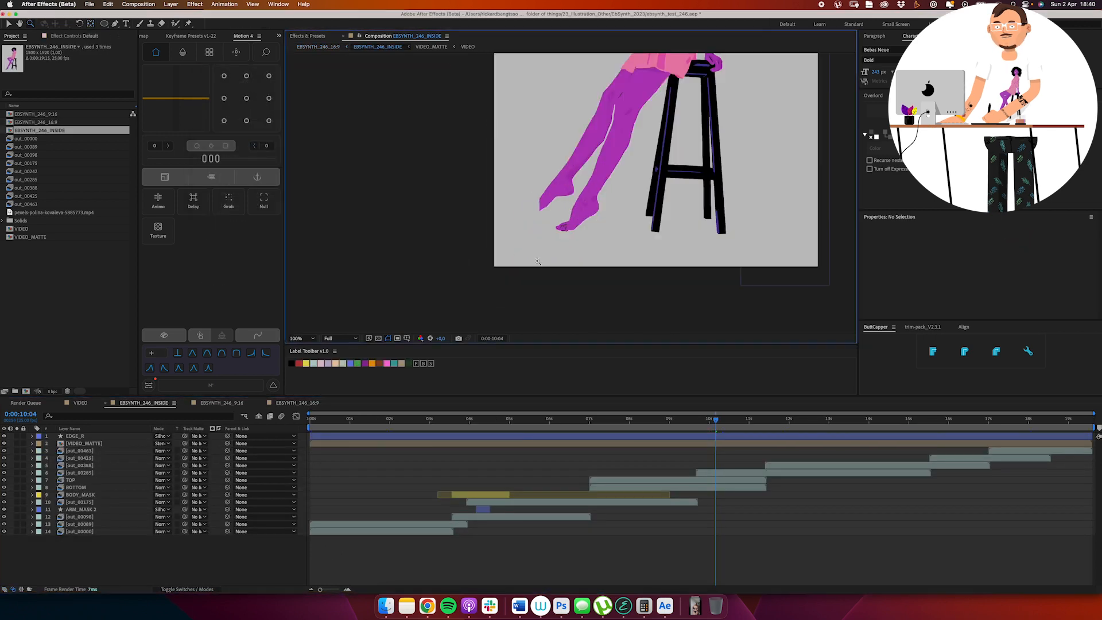
Step: Draw a closed pen shape completing the cropped-off toes at 0:00:10:04, and fill it with the purple sampled from the leg
left_click(514, 177)
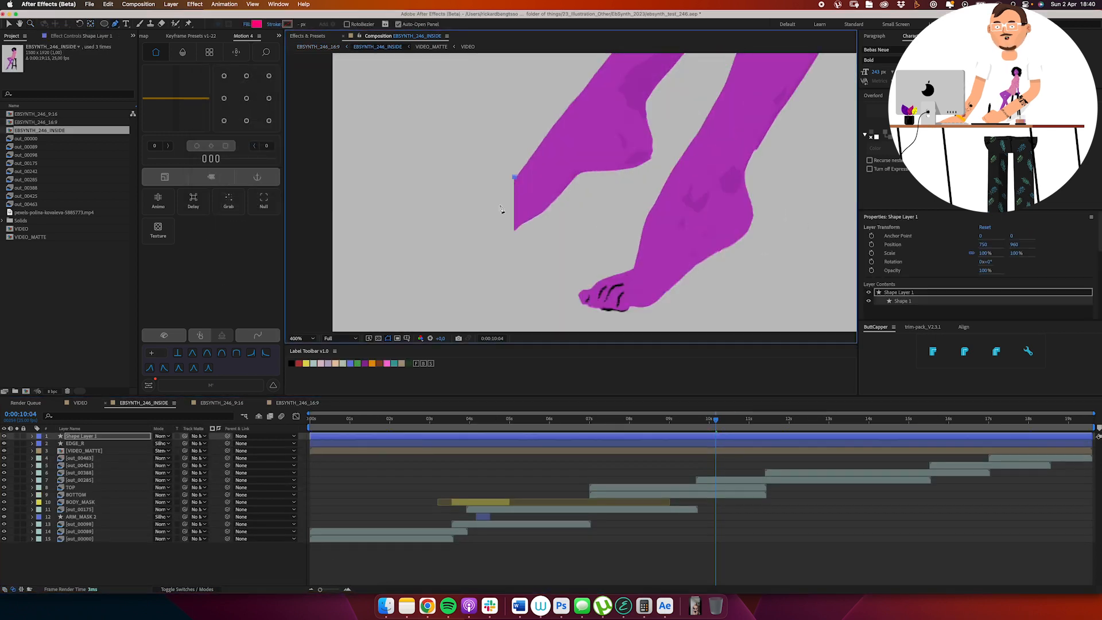
left_click_drag(515, 231, 523, 227)
left_click(532, 205)
left_click(517, 178)
key("v")
left_click(324, 24)
left_click(258, 273)
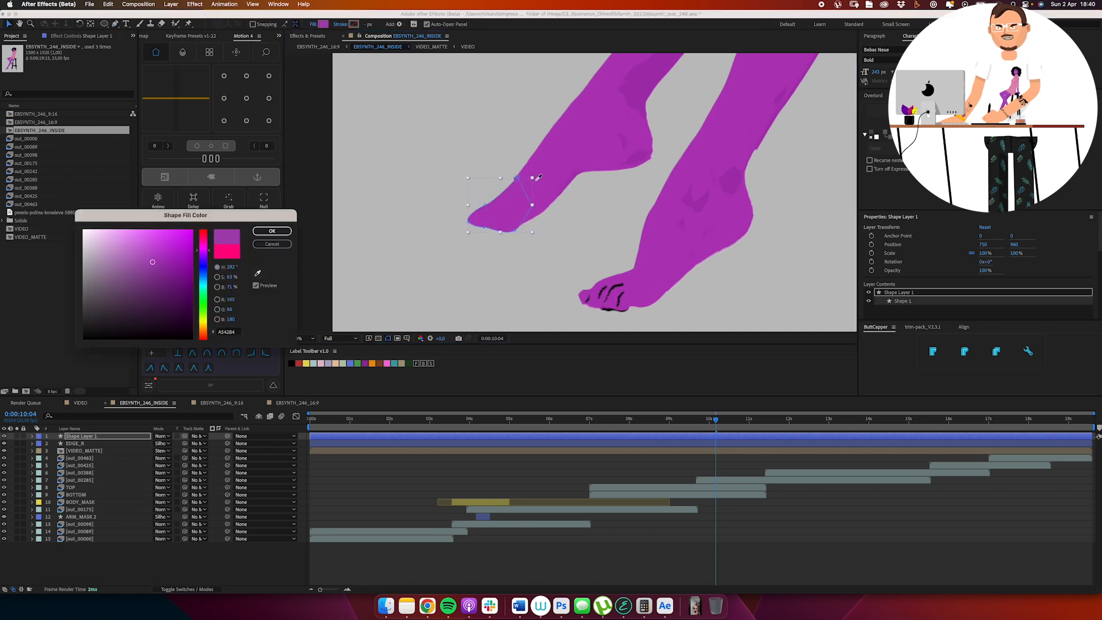
left_click(531, 184)
key("Return")
Step: Keyframe the toe shape's path at 0:00:10:04, and reposition the path over the foot several frames earlier
key("u")
key("u")
left_click(84, 459)
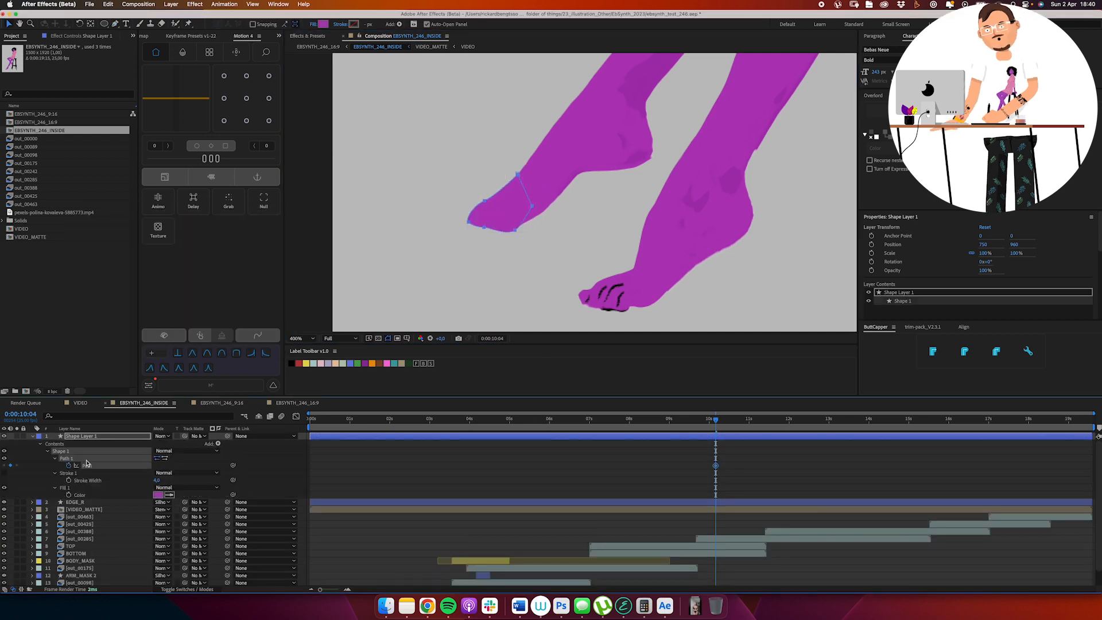
key("u")
scroll(426, 437, "up", 5)
key("u")
key("Page_Up")
key("Page_Up")
key("Page_Up")
key("Page_Up")
key("Page_Up")
key("Page_Up")
key("Page_Up")
double_click(531, 205)
left_click_drag(511, 207, 538, 228)
Step: Refit the toe shape's path on its early frames, and trim the layer to start where the foot gets cropped
left_click(374, 419)
key("super+shift+d")
key("Delete")
left_click(382, 438)
key("u")
double_click(513, 220)
left_click_drag(585, 206, 581, 195)
left_click_drag(373, 421, 383, 424)
key("alt+[")
Step: Refit the toe shape's path to the foot at 0:00:09:20 and again a few frames after 0:00:10:00
key("Page_Down")
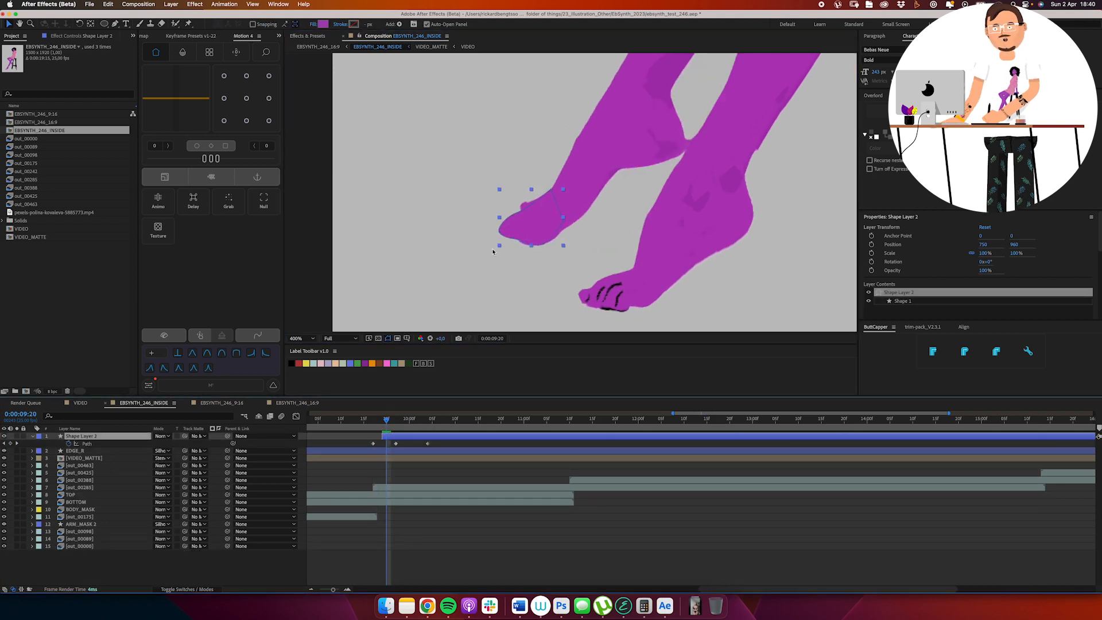
double_click(528, 212)
left_click_drag(528, 212, 524, 209)
left_click_drag(387, 421, 416, 419)
double_click(529, 198)
left_click_drag(560, 186, 562, 186)
left_click_drag(514, 199, 493, 199)
key("Return")
Step: Move and reshape the toe shape's path to join the cropped foot at 0:00:10:11
left_click_drag(414, 421, 460, 423)
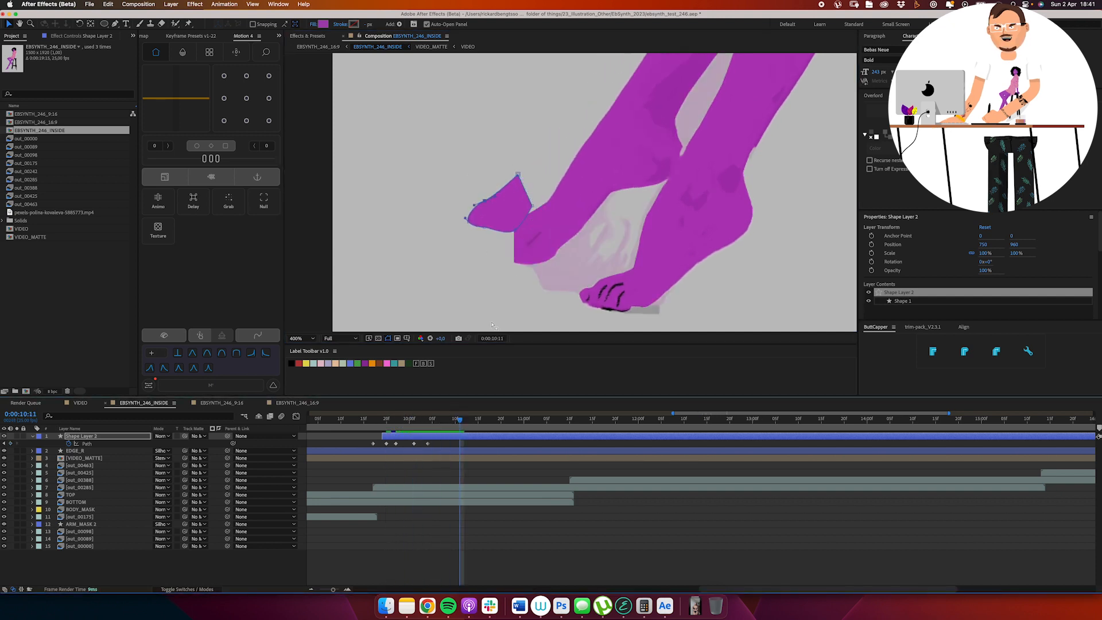
double_click(517, 207)
left_click_drag(516, 208, 570, 209)
key("Return")
double_click(525, 221)
left_click_drag(525, 224, 526, 227)
key("Return")
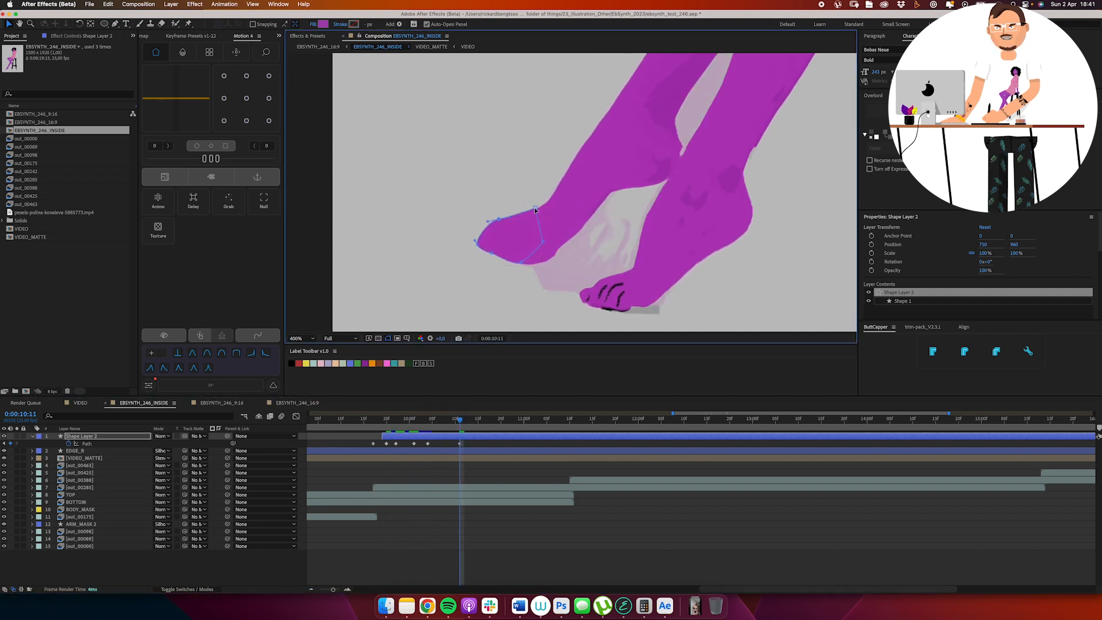
Step: Refit the toe shape's path a few frames after 0:00:10:11, and cut off the rest of the layer from there
left_click_drag(460, 422, 482, 423)
double_click(531, 226)
left_click_drag(531, 226, 574, 251)
left_click_drag(607, 257, 585, 261)
key("Return")
key("super+shift+d")
key("Delete")
Step: Check the foot in the 16:9 composition, and inspect the opacity keyframes of out_00285, TOP and BOTTOM in EBSYNTH_246_INSIDE
mouse_move(482, 422)
left_mouse_down()
mouse_move(428, 423)
mouse_move(502, 424)
left_mouse_up()
left_click(289, 403)
left_click_drag(705, 424, 745, 423)
left_click(222, 403)
left_click(163, 404)
left_click(469, 458)
left_click(391, 489)
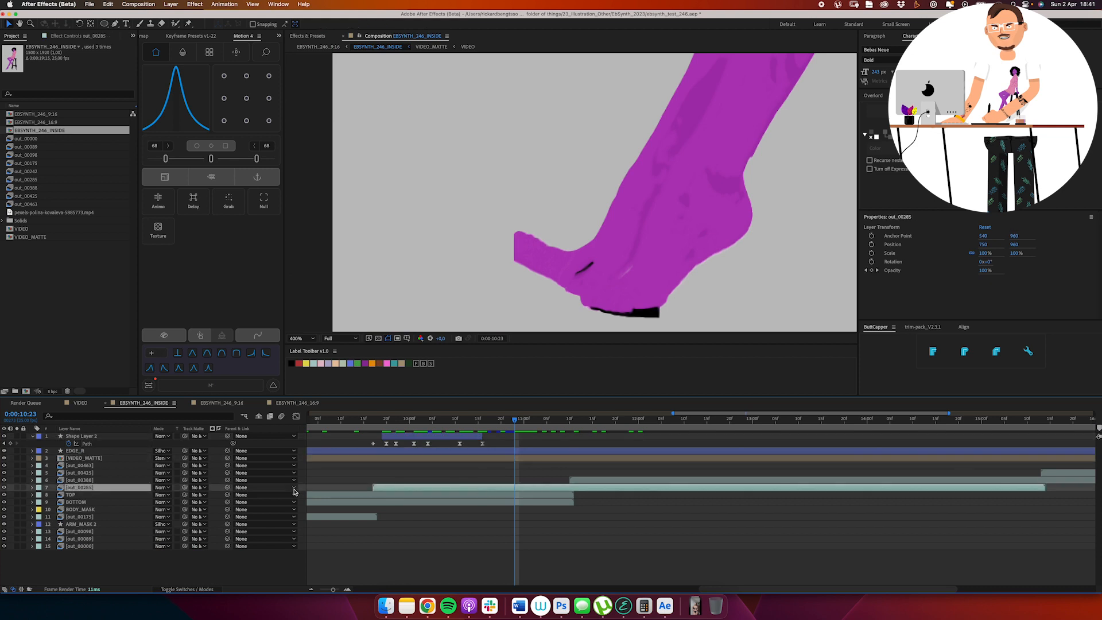
key("u")
left_click(70, 502)
key("u")
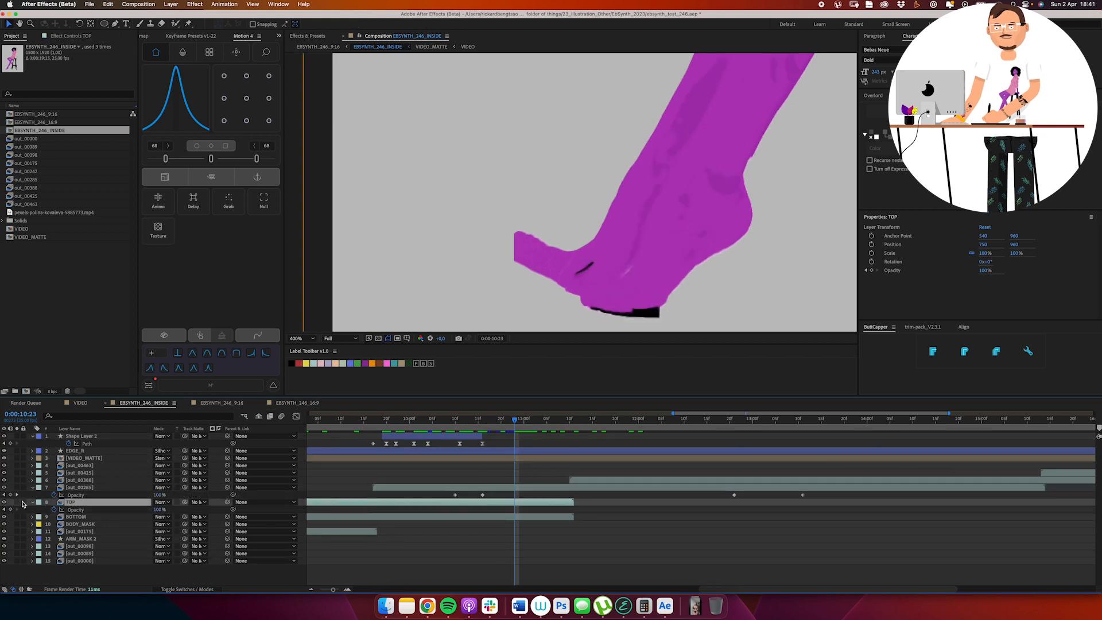
left_click(336, 520)
key("u")
Step: Keyframe the BOTTOM layer's opacity to 0%, and move that keyframe directly after the preceding opacity keyframe
key("Page_Up")
key("Page_Up")
key("Page_Up")
key("Page_Up")
key("Page_Up")
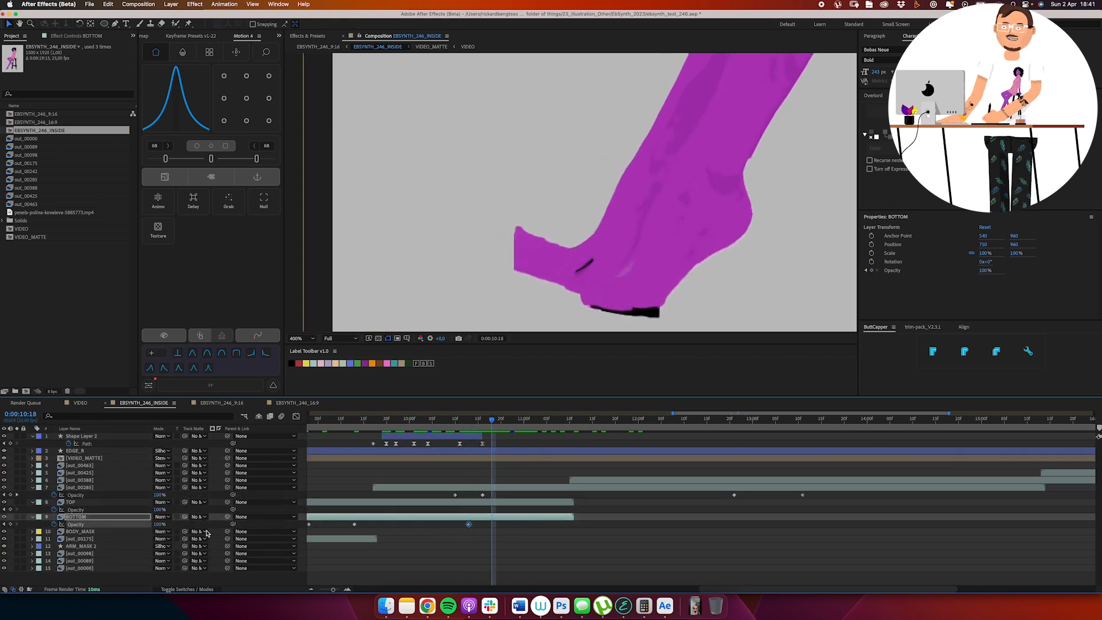
left_click_drag(159, 524, 99, 525)
left_click_drag(492, 421, 480, 423)
left_click_drag(492, 525, 474, 524)
left_click_drag(481, 422, 551, 423)
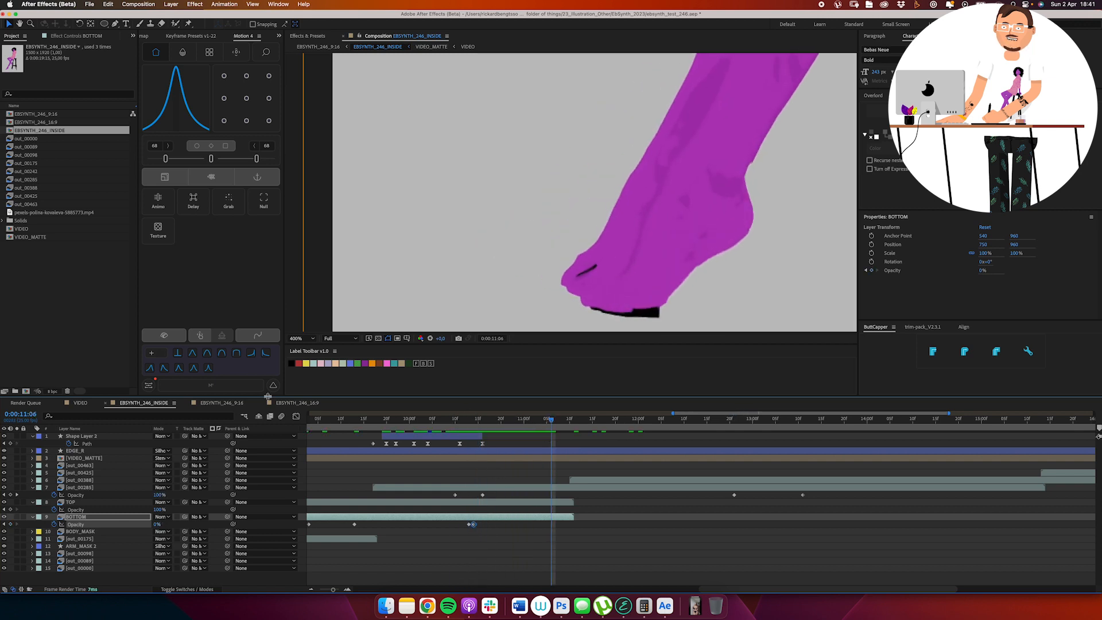
Step: In the 16:9 composition, set the figure's VCReflect floor position to 750, 1750 and its blend style to Behind Original
left_click(296, 402)
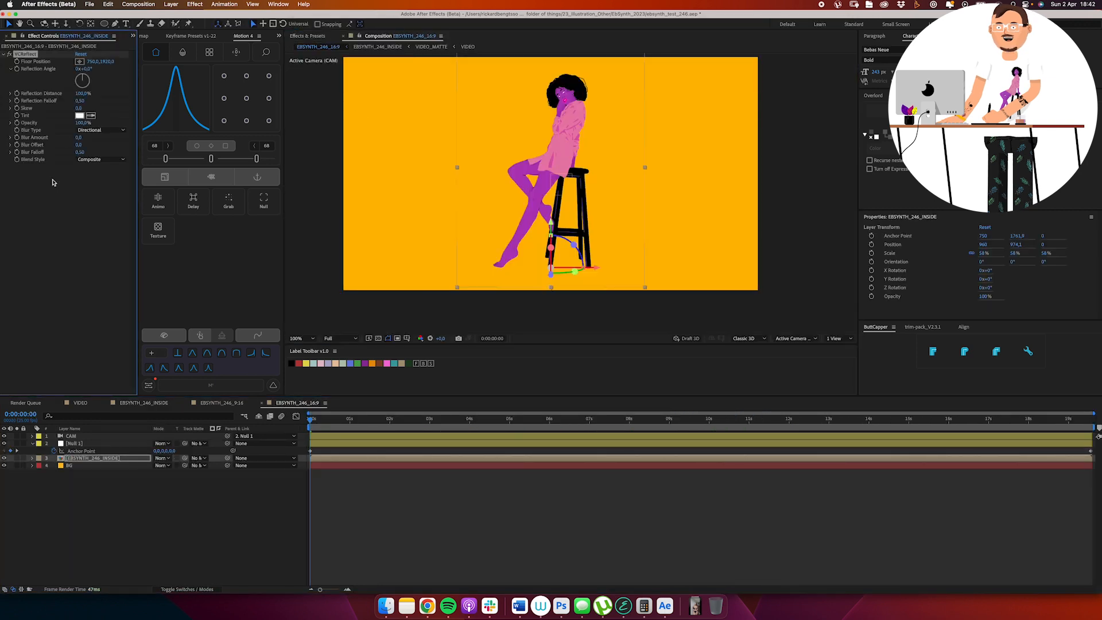
left_click_drag(122, 62, 26, 71)
left_click(110, 127)
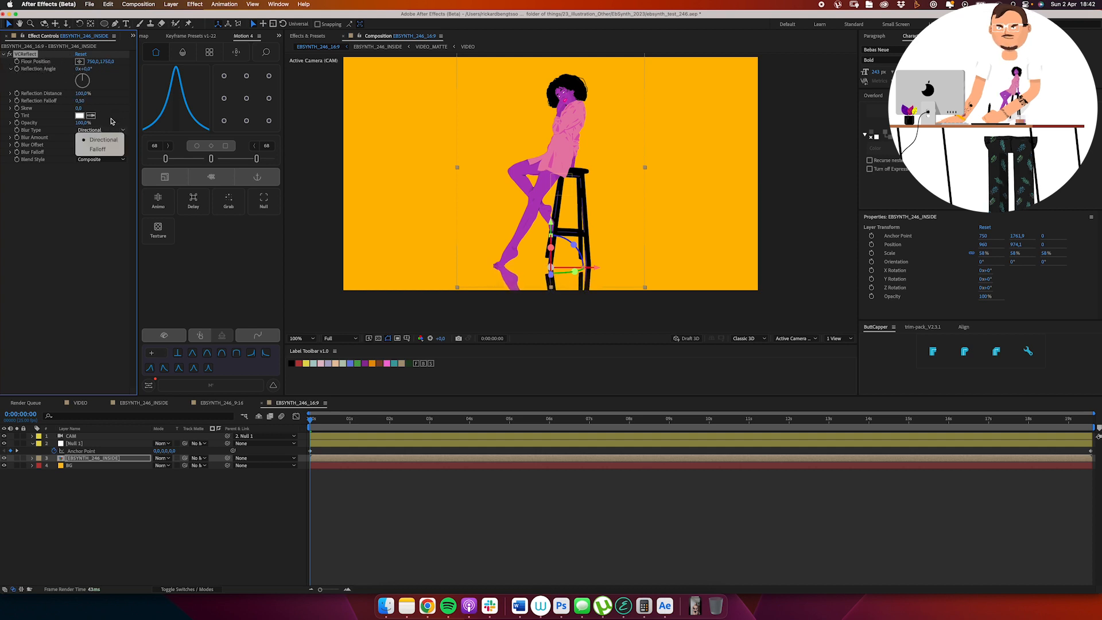
left_click(107, 118)
left_click(105, 161)
left_click(110, 179)
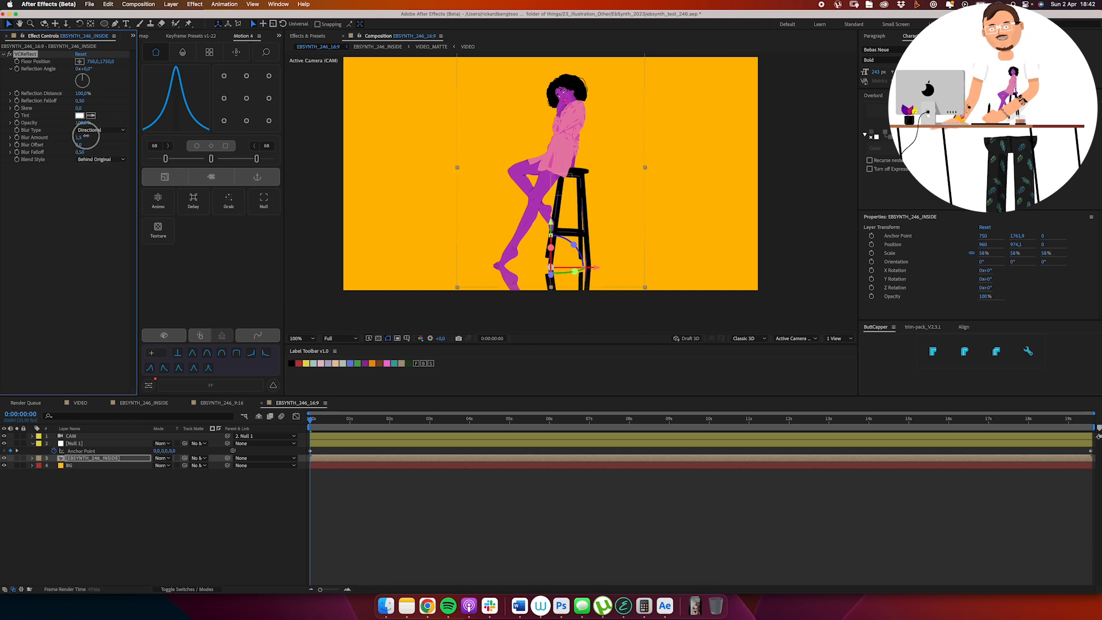
Step: Set the reflection's blur amount to 19.7, keeping the Behind Original blend style
left_click_drag(99, 136, 142, 122)
left_click(120, 160)
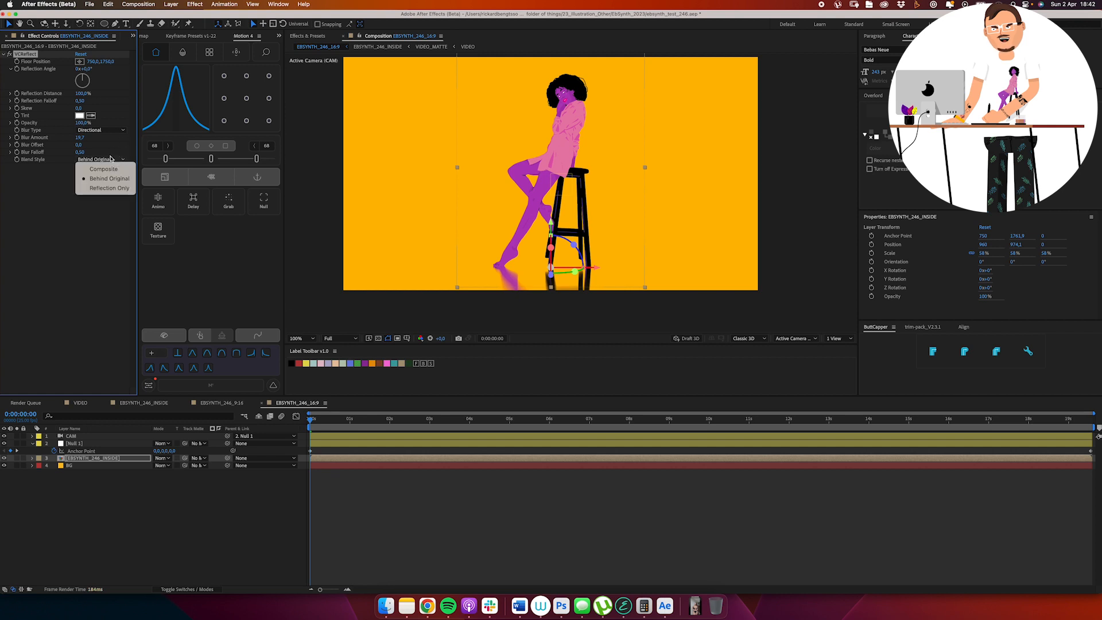
left_click(54, 191)
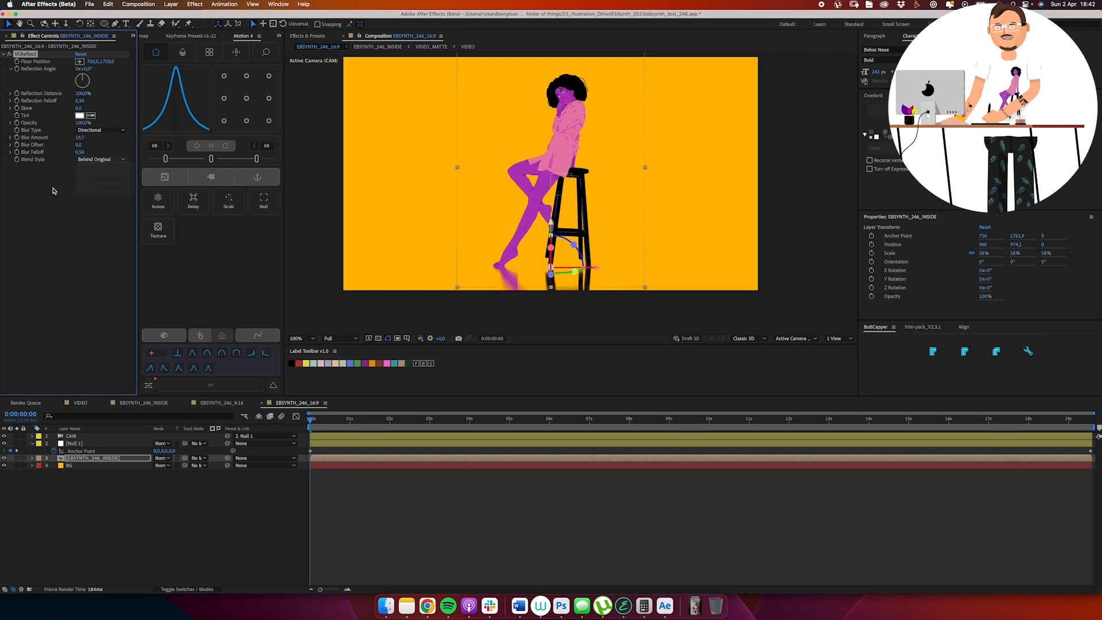
Step: Duplicate the EBSYNTH_246_INSIDE layer, and rename the lower copy REFL
left_click(129, 498)
left_click(125, 460)
key("super+d")
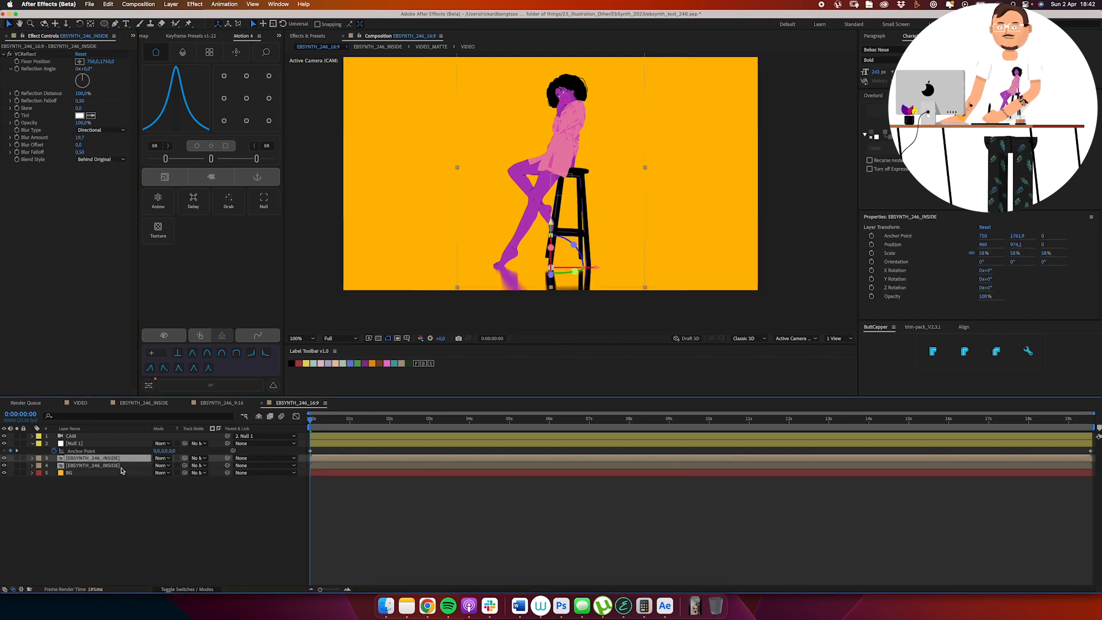
left_click(121, 467)
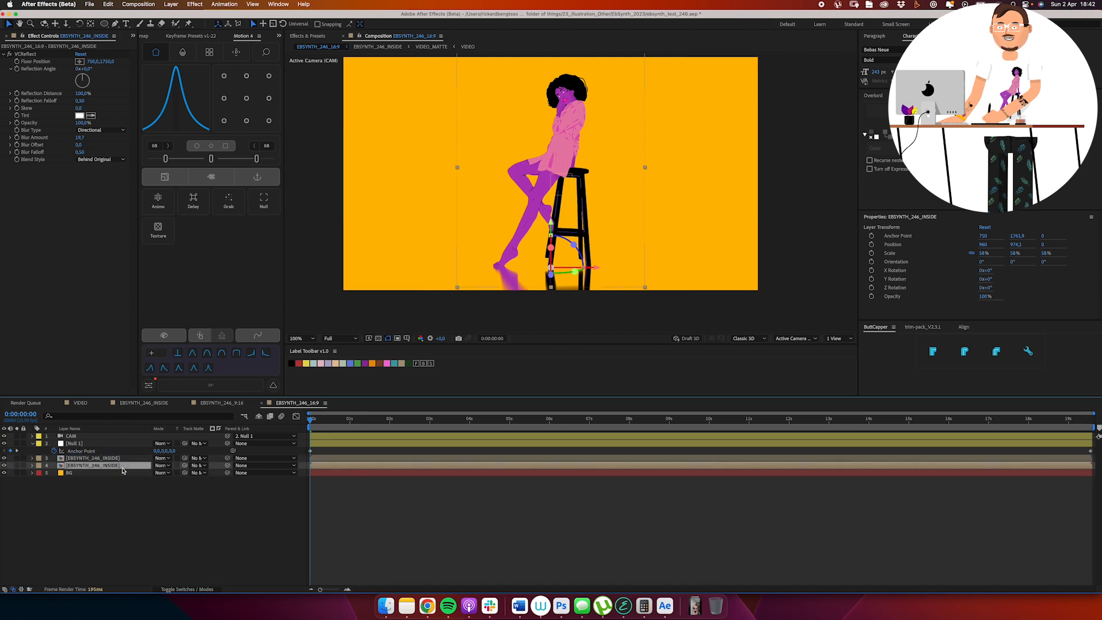
type("REFL")
key("Return")
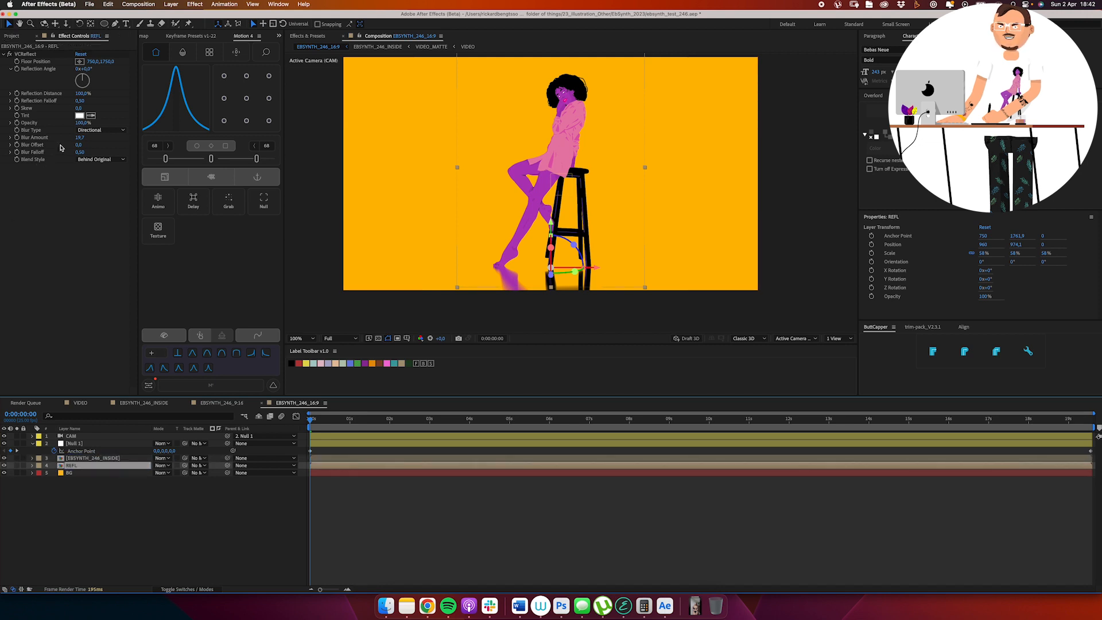
Step: Set REFL's VCReflect blend style to Reflection Only, and delete VCReflect from the EBSYNTH_246_INSIDE layer
left_click(107, 159)
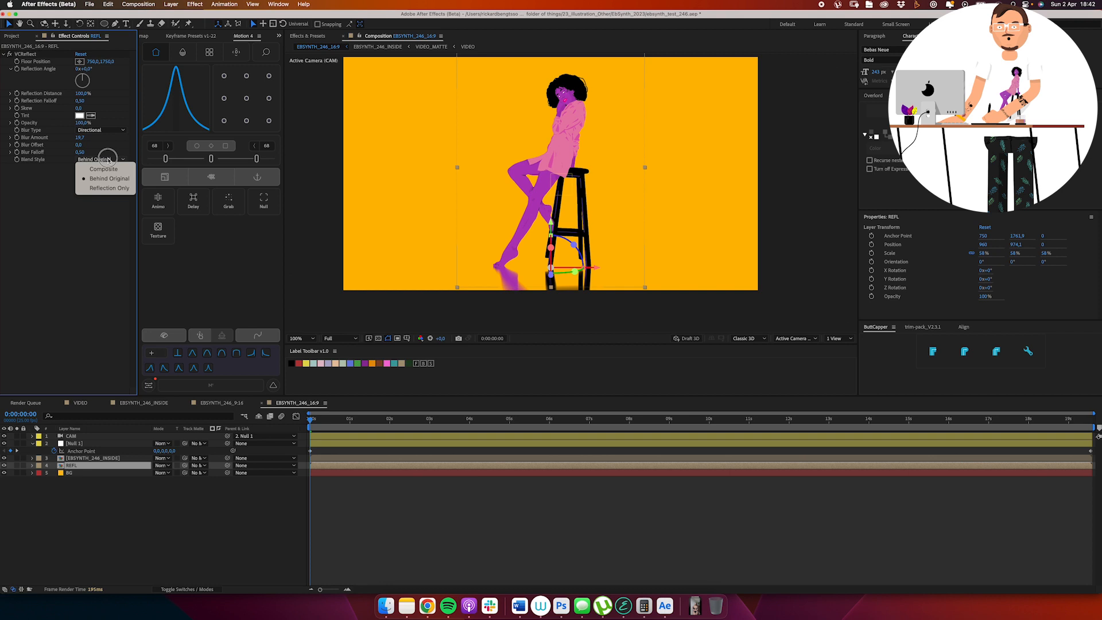
left_click(114, 189)
left_click(102, 458)
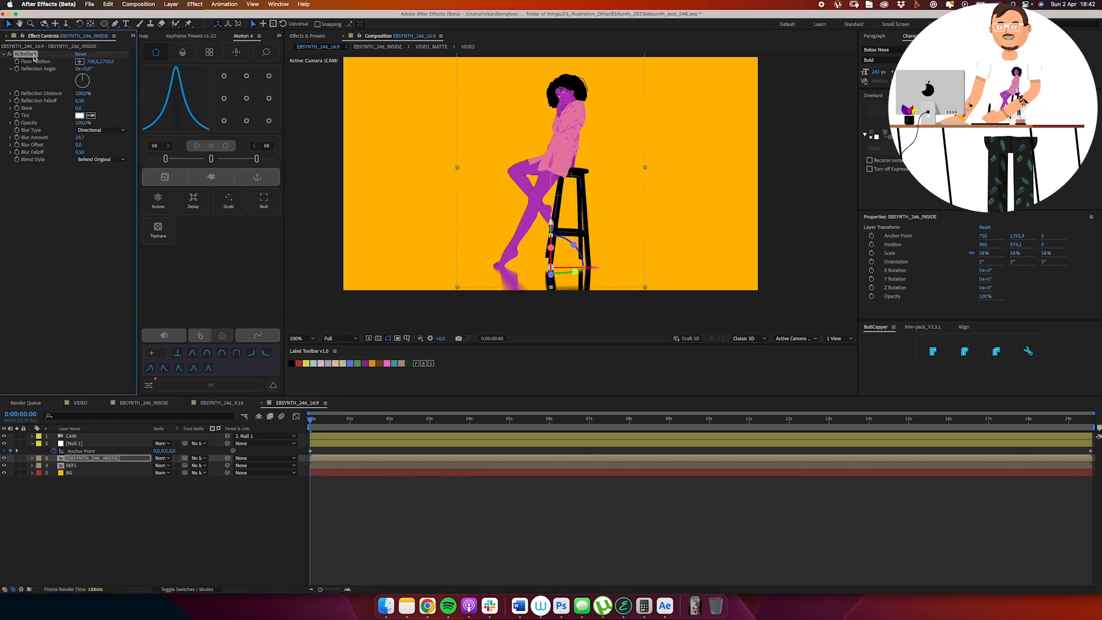
key("Delete")
Step: Check the REFL layer in isolation, and parent it to EBSYNTH_246_INSIDE
left_click(102, 467)
left_click(18, 466)
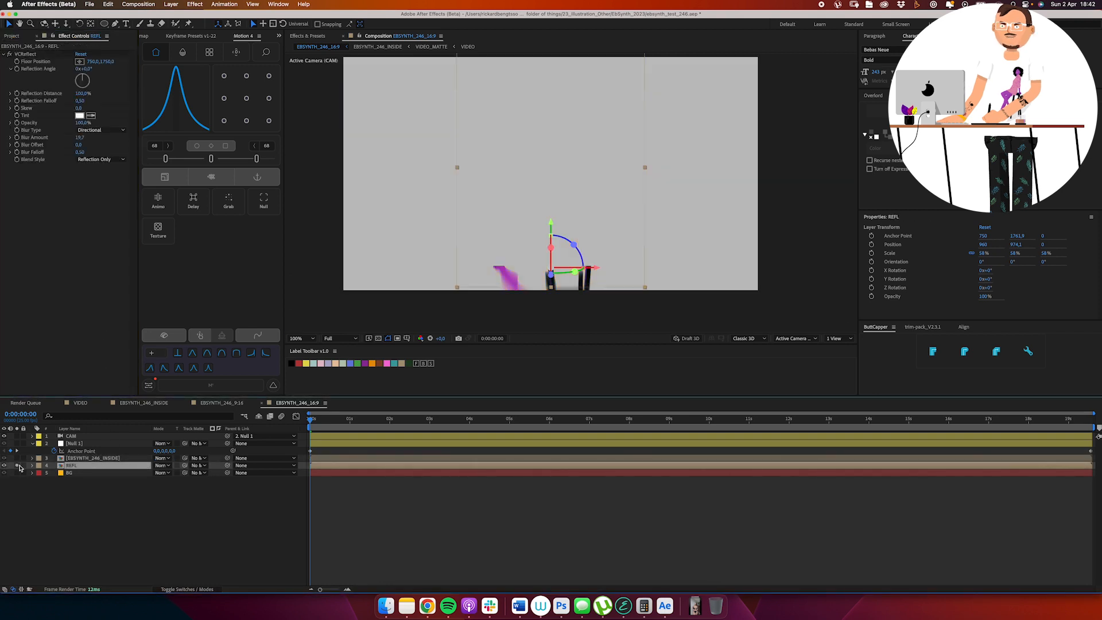
left_click(17, 466)
left_click_drag(228, 466, 129, 459)
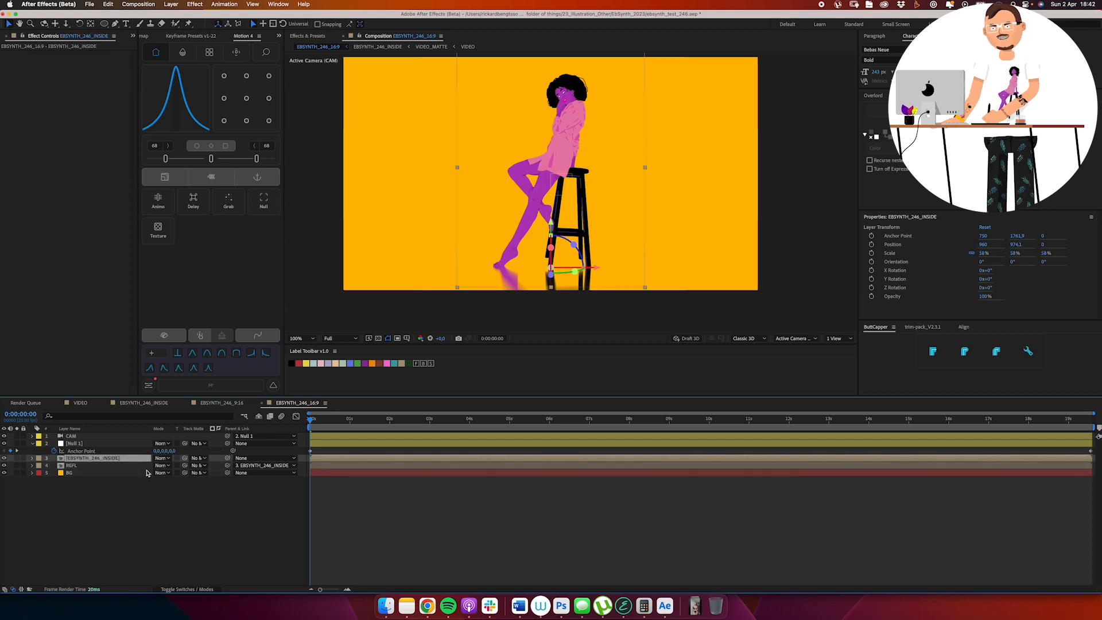
Step: Nudge the EBSYNTH_246_INSIDE layer up to a Y position of 948.1
key("Up")
key("Up")
key("Up")
key("Up")
key("Up")
key("Up")
key("Up")
key("Up")
key("Up")
key("Up")
key("Up")
key("Up")
key("Up")
key("Up")
key("Up")
key("Up")
key("Up")
key("Up")
key("Up")
key("Up")
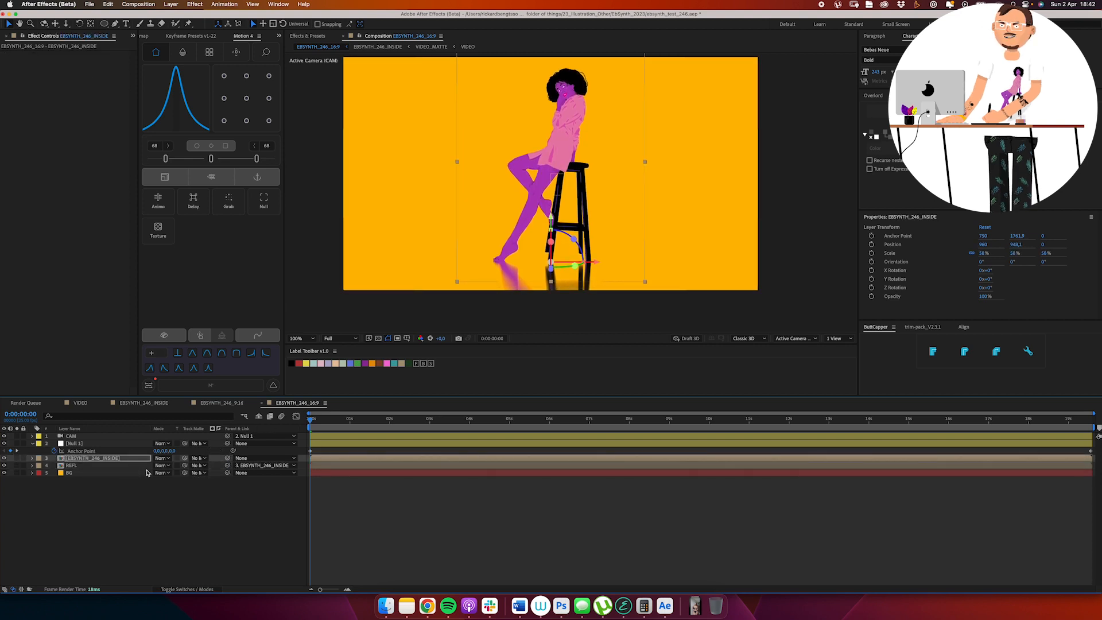
Step: Check the framing through the animation, and scale the EBSYNTH_246_INSIDE layer down to 55%
left_click(106, 490)
left_click_drag(324, 428, 600, 429)
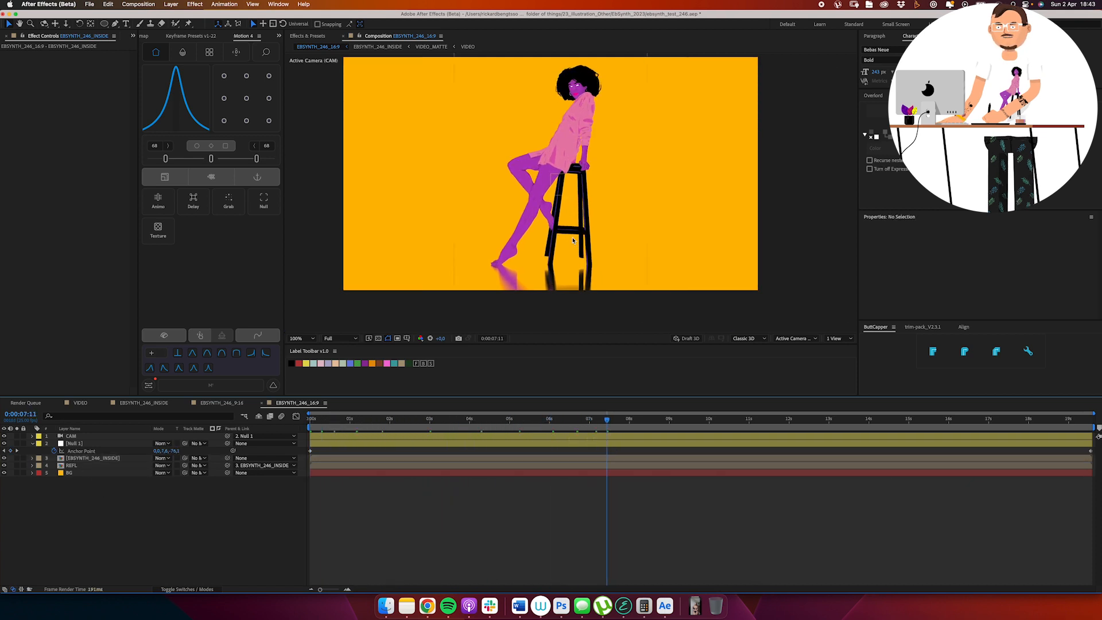
left_click(655, 424)
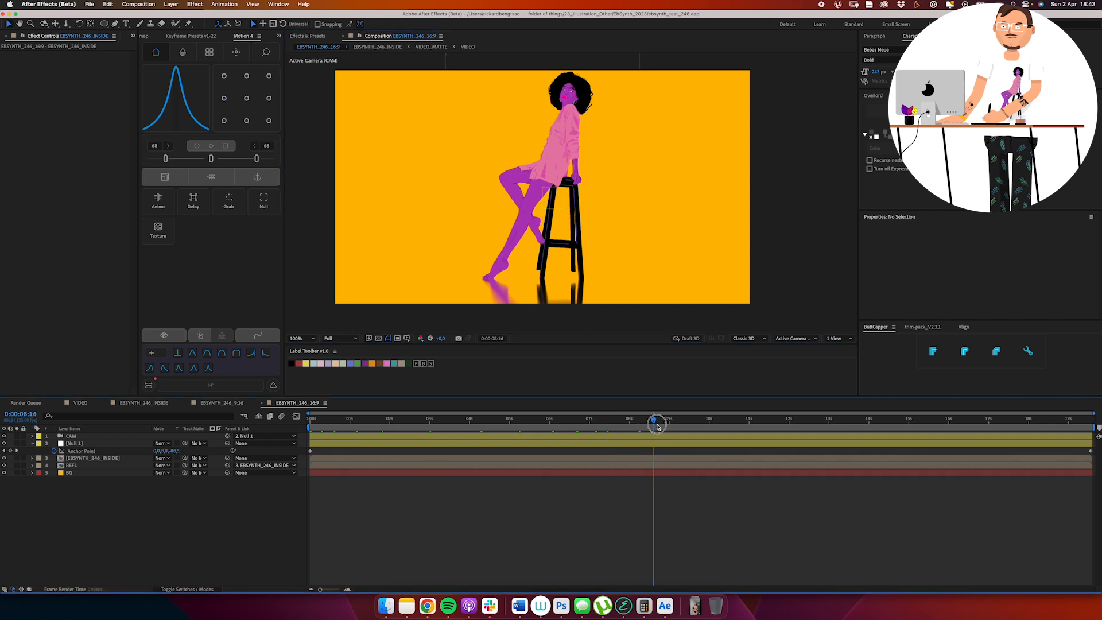
left_click_drag(658, 426, 879, 453)
left_click(120, 458)
type("s")
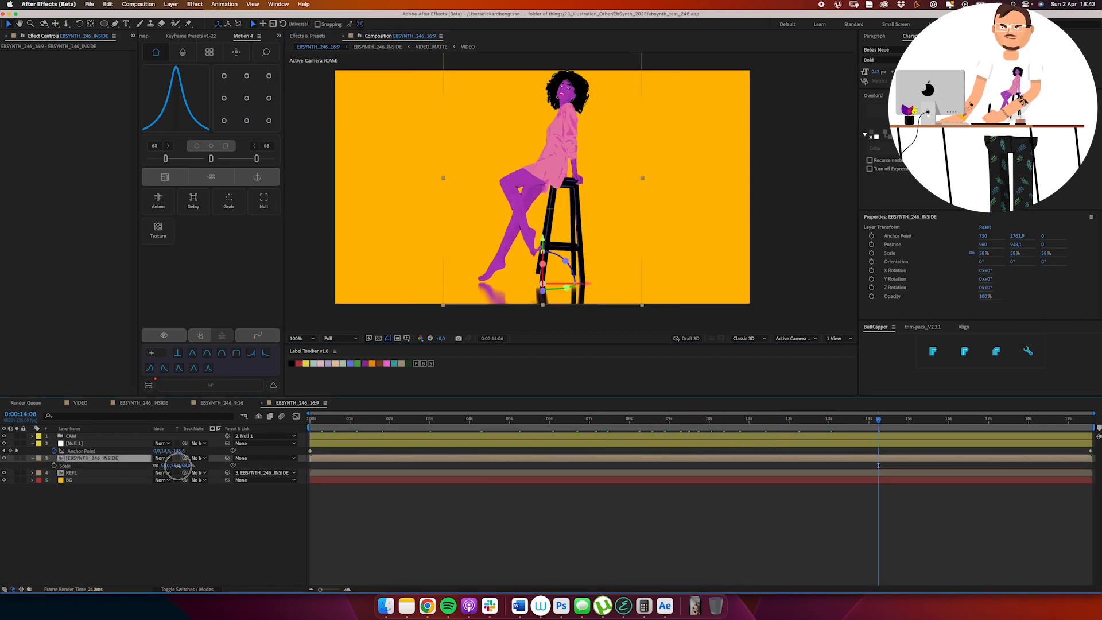
type("56")
key("Return")
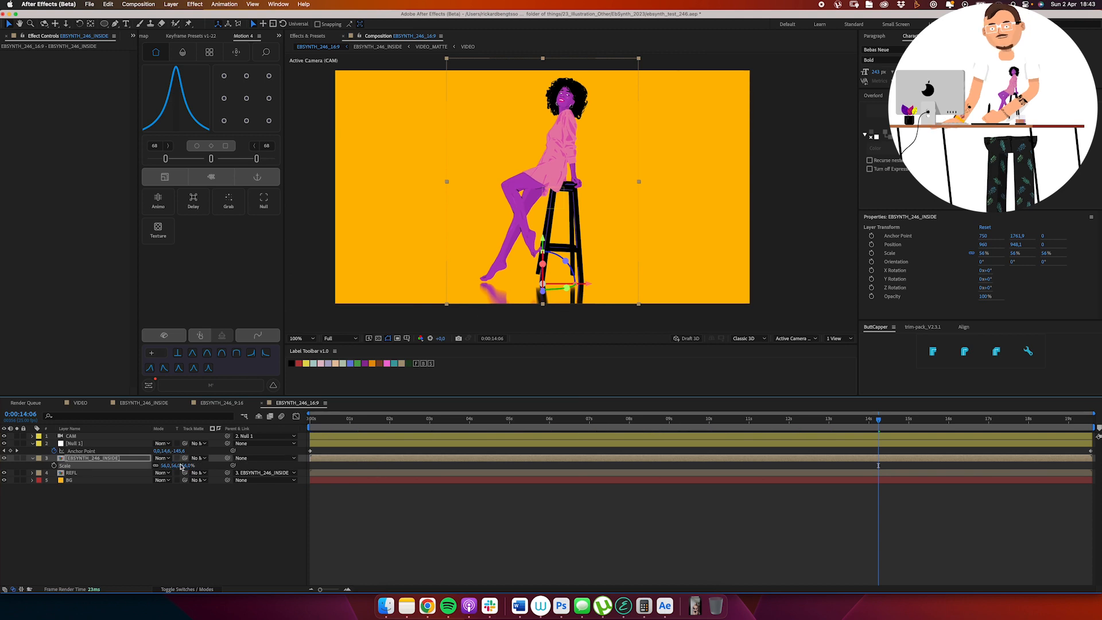
type("55")
key("Return")
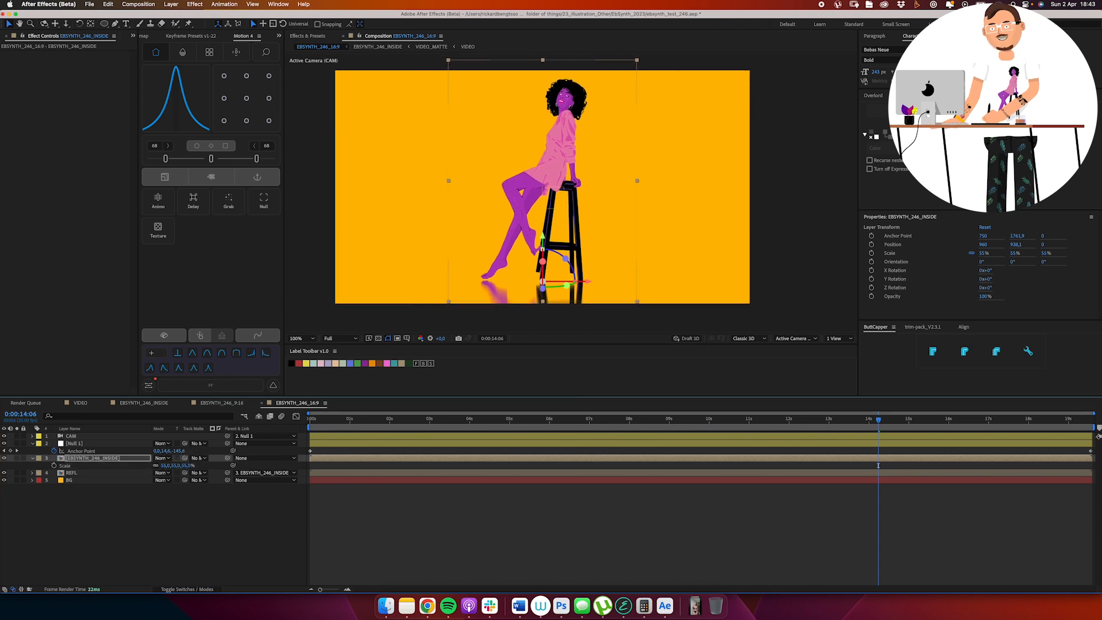
Step: Nudge the EBSYNTH_246_INSIDE layer higher in the frame while checking the animation's end and start, and save the project
left_click_drag(879, 465, 1091, 465)
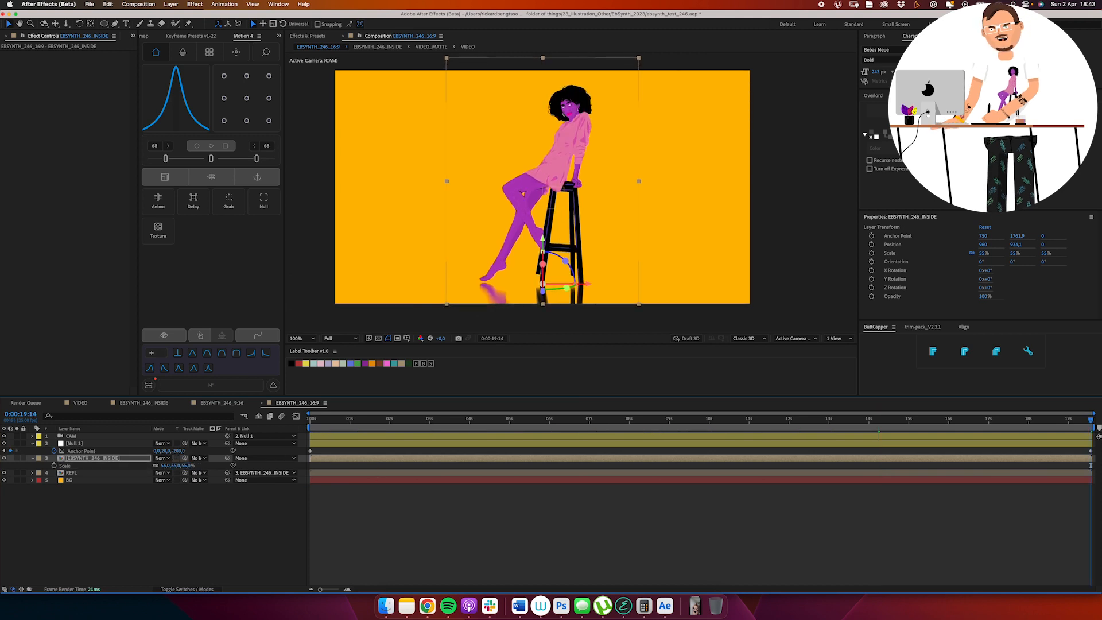
key("Up")
key("Up")
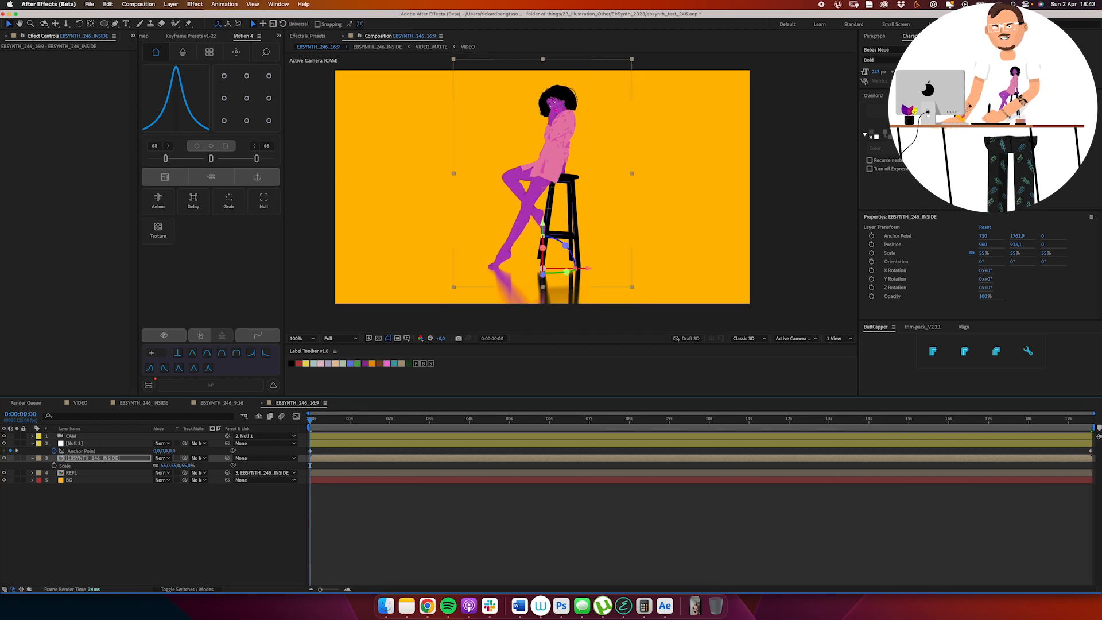
left_click(380, 517)
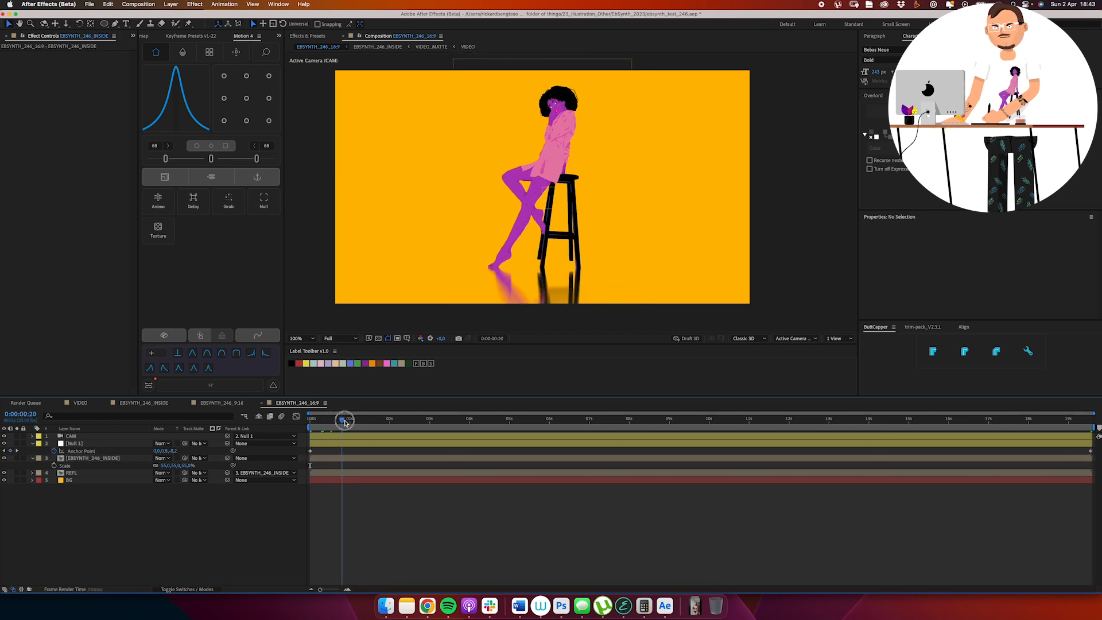
left_click_drag(345, 422, 773, 476)
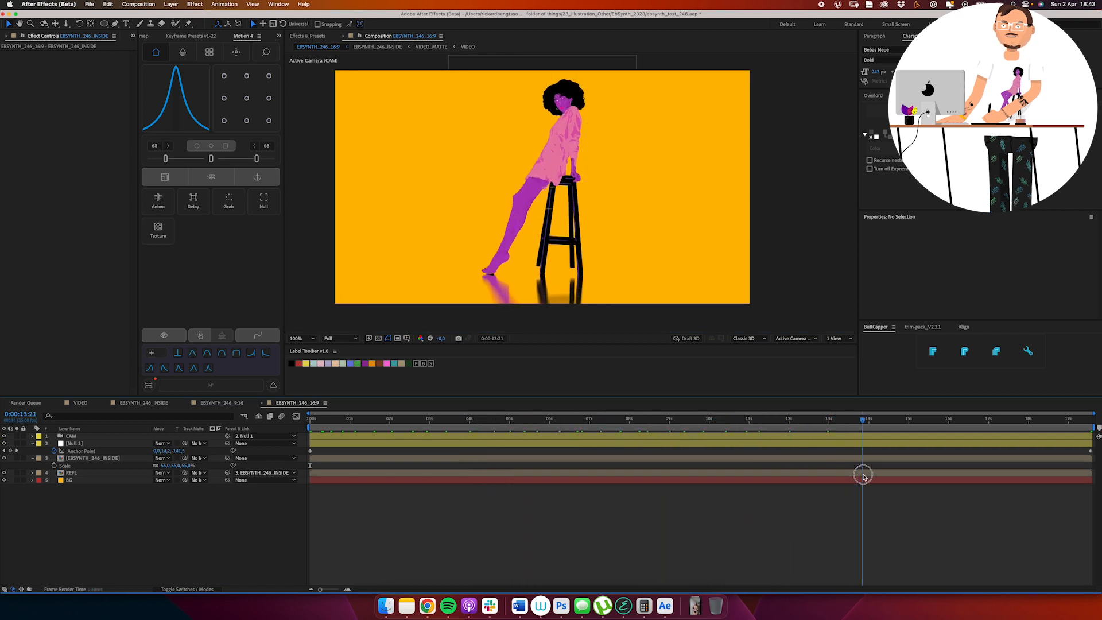
left_click_drag(885, 478, 892, 478)
key("super+s")
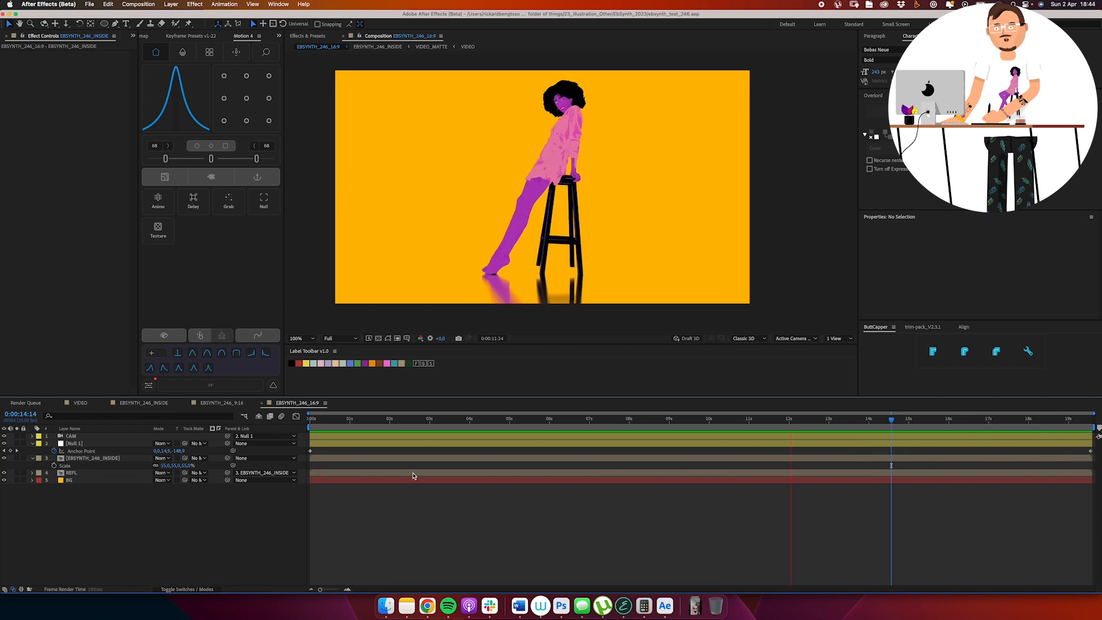
Step: Set REFL's VCReflect floor position to 750, 1674, and check the reflection along the animation
left_click(86, 473)
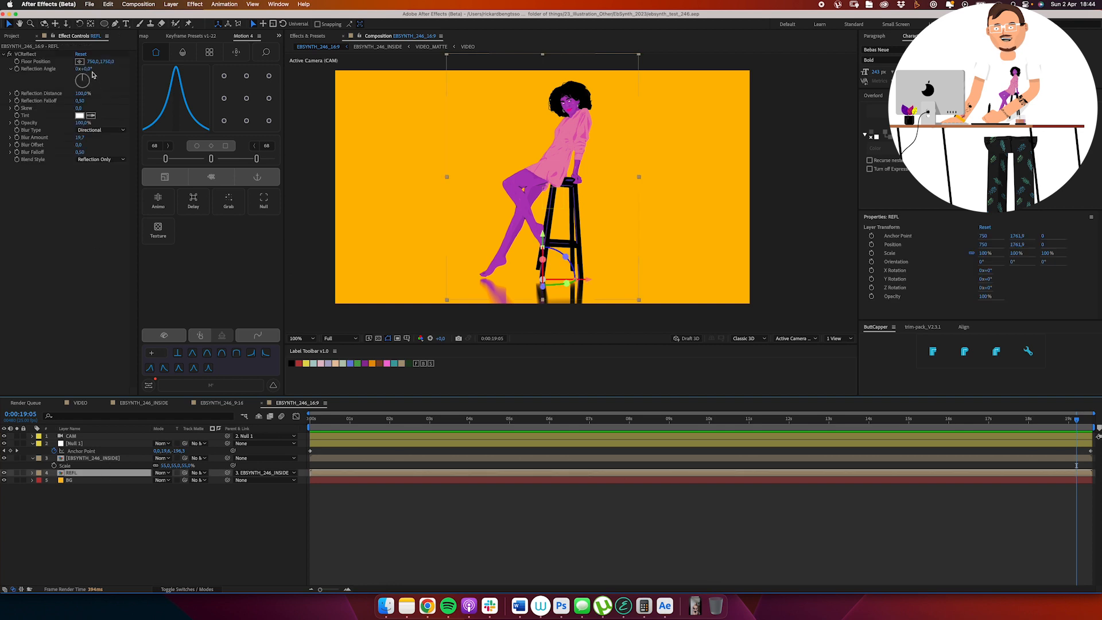
left_click(398, 422)
key("super+shift+a")
left_click_drag(397, 424, 975, 446)
Step: Change the REFL layer's blending mode to Overlay, and deselect all layers
left_click(86, 473)
left_click(163, 472)
left_click(174, 368)
key("F2")
key("2")
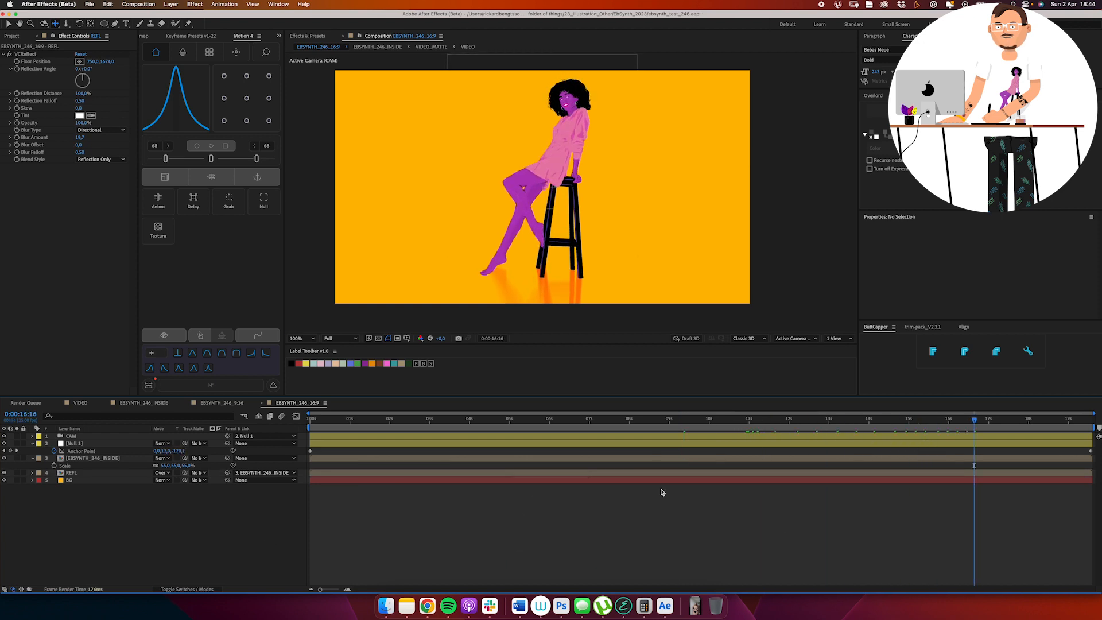
Step: In the EBSYNTH_246_9:16 composition, give the lower EBSYNTH_246_INSIDE layer the VCReflect floor reflection and set its blending mode to Overlay
left_click(222, 404)
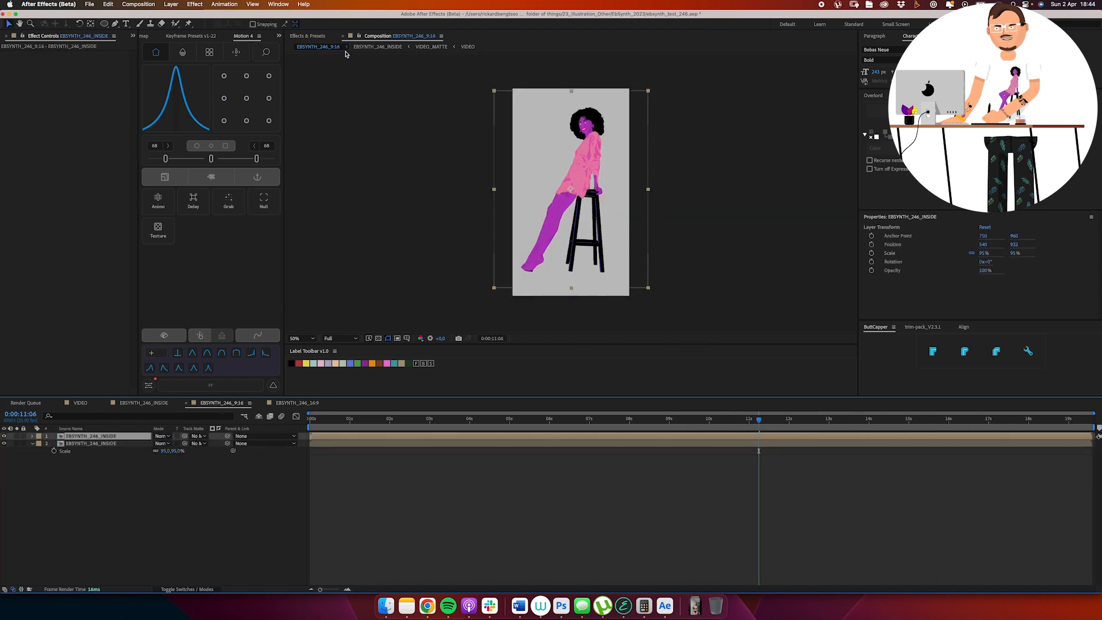
left_click(106, 130)
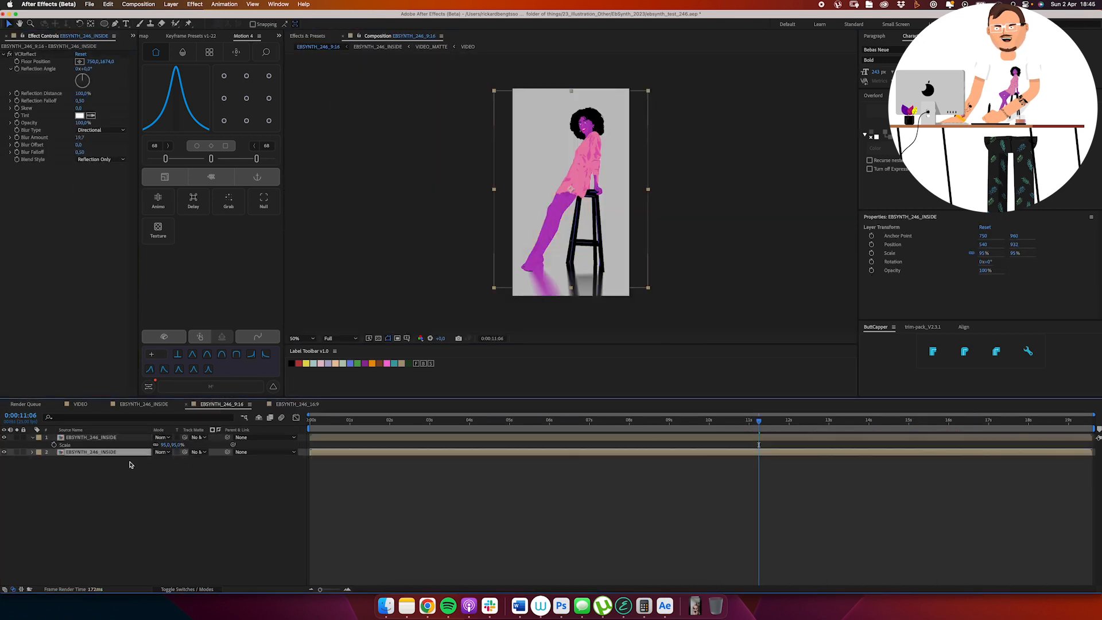
left_click(162, 452)
left_click(177, 365)
Step: Add an orange BG solid behind the figure, and make the EBSYNTH_246_INSIDE layer 3D
left_click_drag(729, 280, 707, 313)
left_click(202, 438)
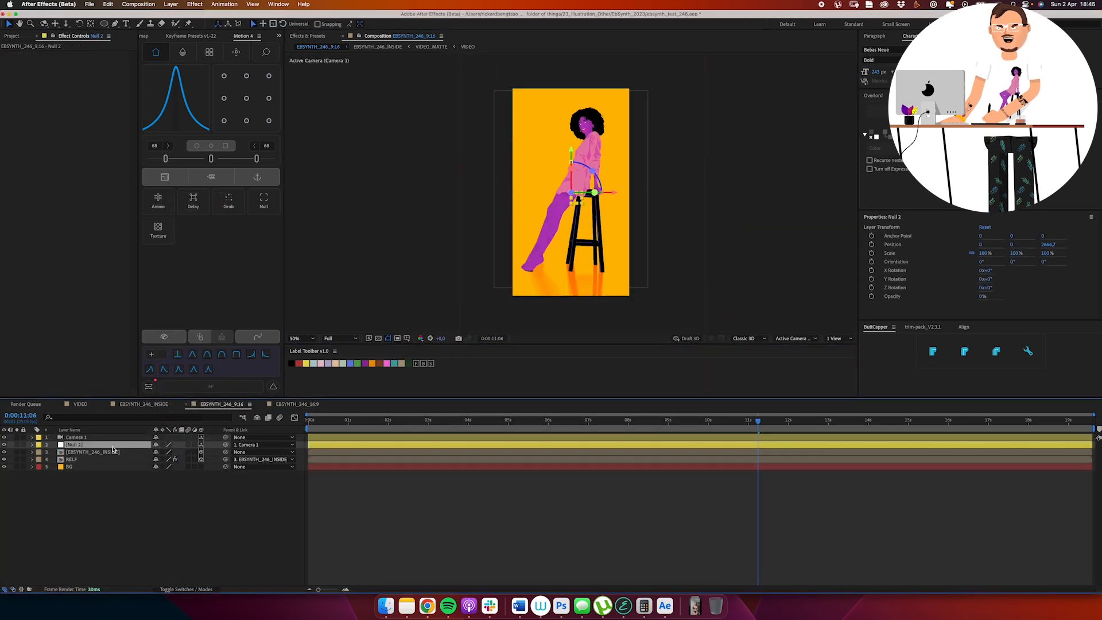
Step: Keyframe the camera null's Anchor Point Z from the composition's start to its end for a push-in, and check the framing midway
left_click(176, 452)
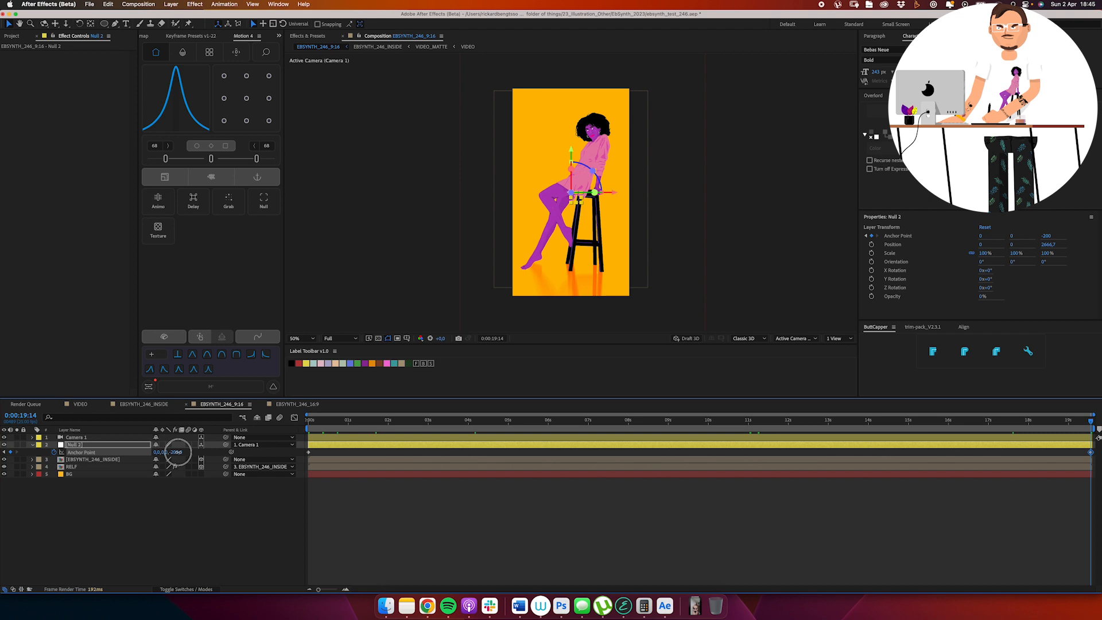
left_click(115, 460)
left_click(641, 420)
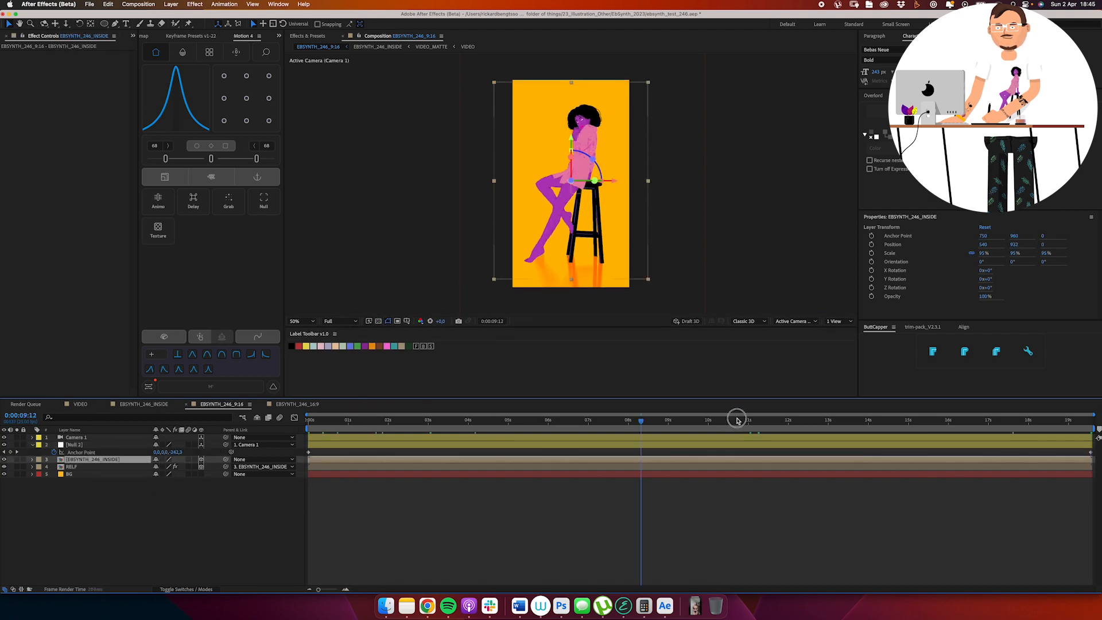
Step: Add the EBSYNTH_246_16:9 composition to the render queue and output it as EBSYNTH_246_16-9.mov within the 23_Illustration_Other folder
left_click(297, 404)
left_click(138, 4)
left_click(161, 77)
left_click(212, 477)
left_click(619, 98)
left_click(234, 152)
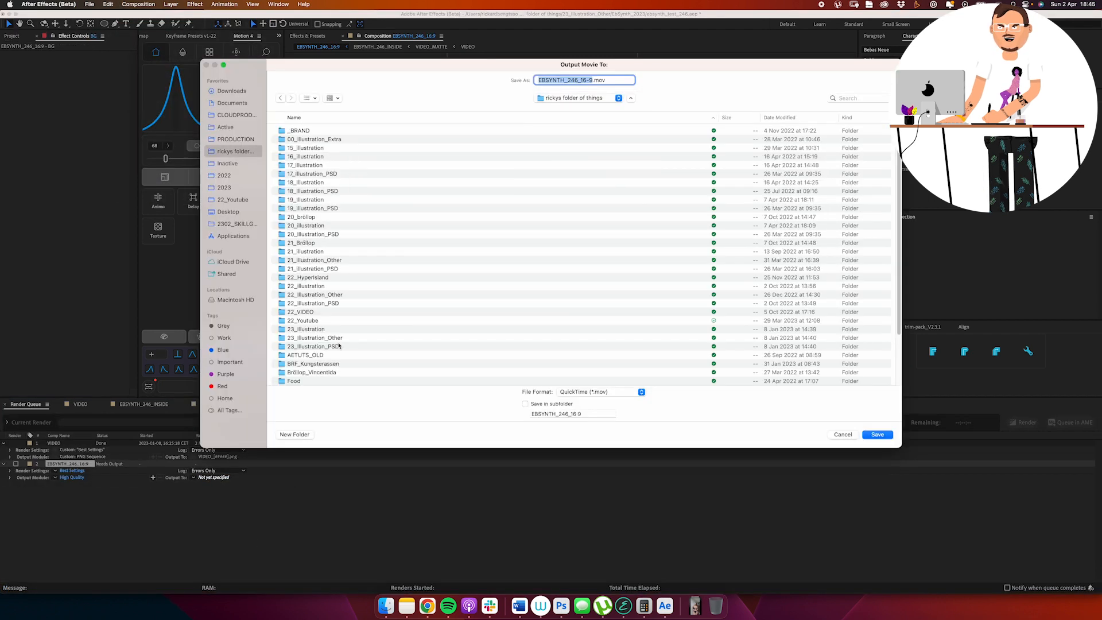
double_click(314, 338)
Step: Set the output module of the queued EBSYNTH_246_9:16 composition to PRORES - No Audio
left_click(71, 498)
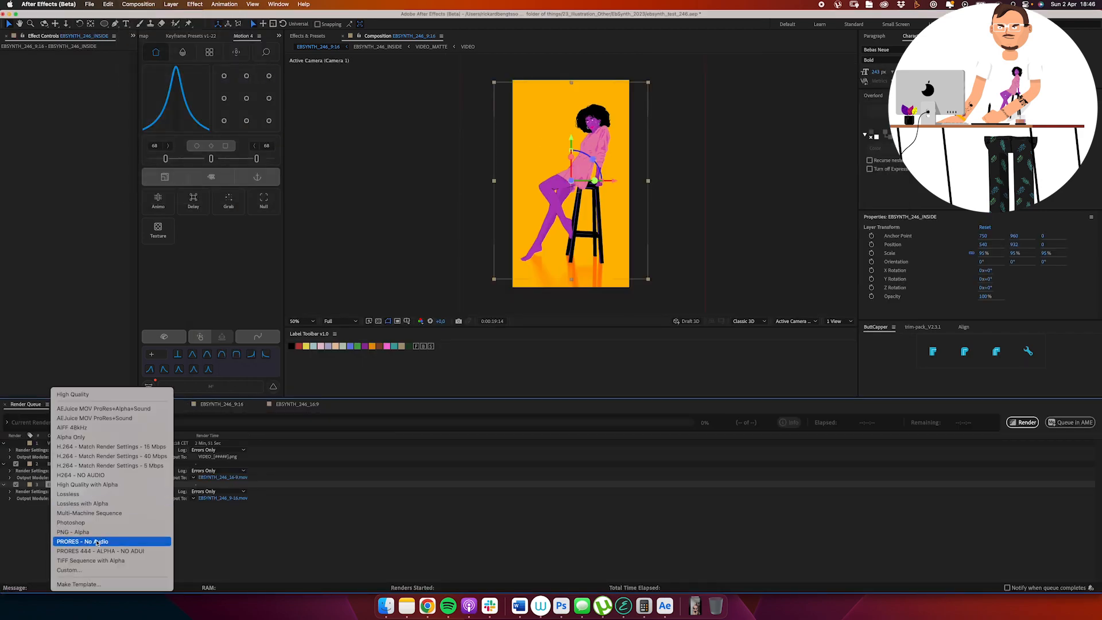
left_click(96, 541)
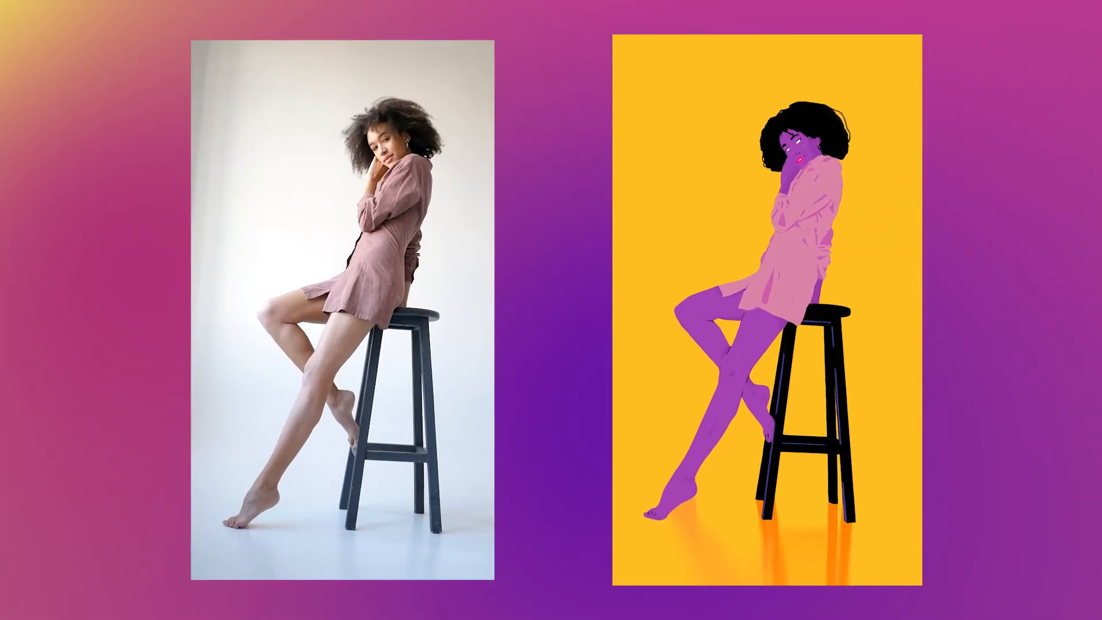